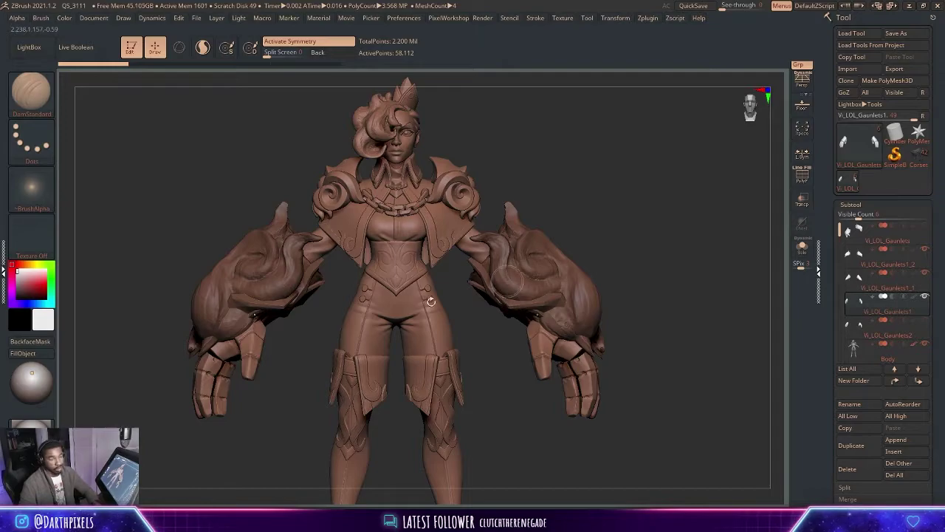
Examine the gauntlet hands and fingers from the front, the side and the palm before posing them.
alt+drag(304, 361, 410, 217)
mouse_move(405, 259)
mouse_down()
mouse_move(443, 268)
mouse_move(441, 303)
mouse_up()
drag(323, 266, 322, 244)
right_drag(323, 244, 373, 204)
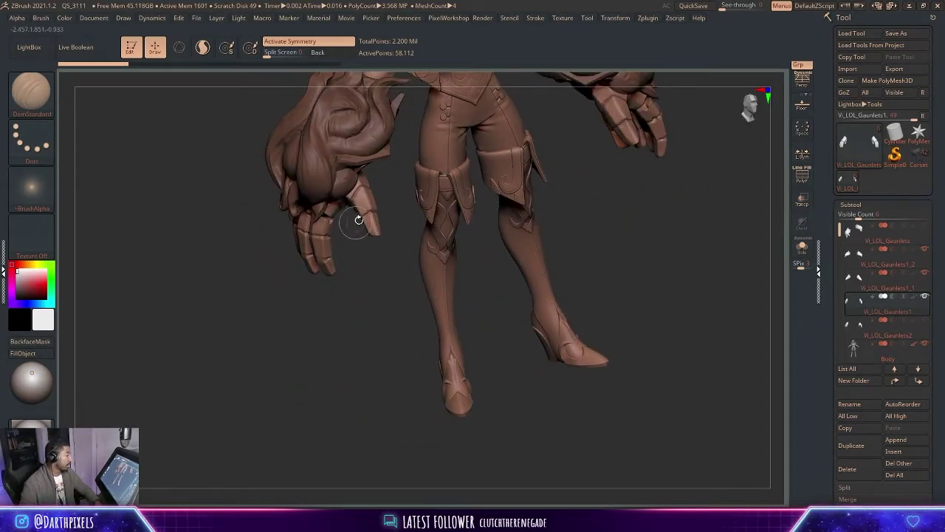
right_drag(375, 278, 345, 282)
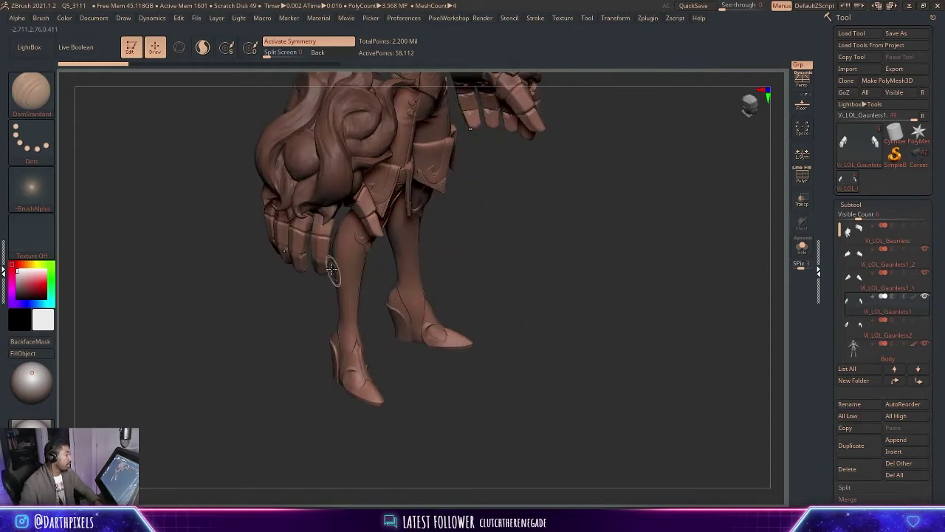
right_drag(496, 271, 365, 204)
right_drag(401, 266, 768, 293)
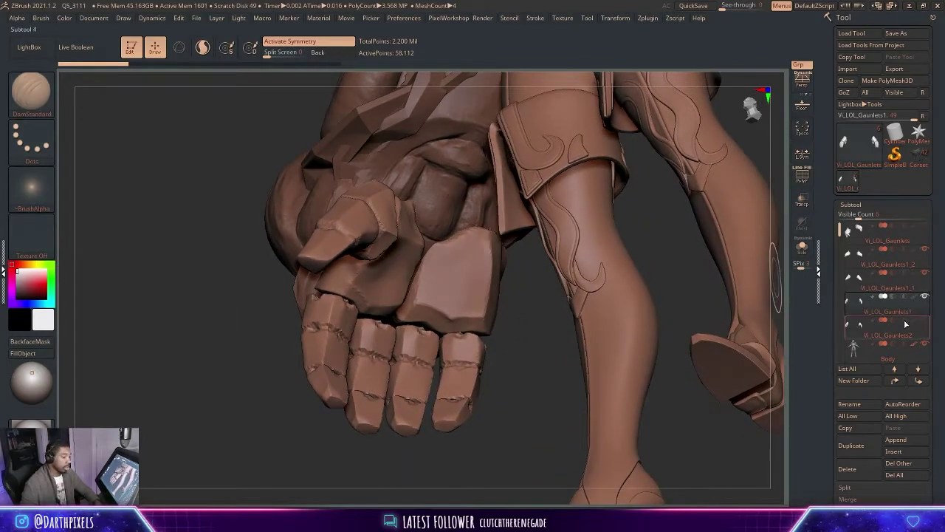
click(924, 321)
right_drag(529, 300, 402, 276)
alt+right_drag(402, 276, 475, 321)
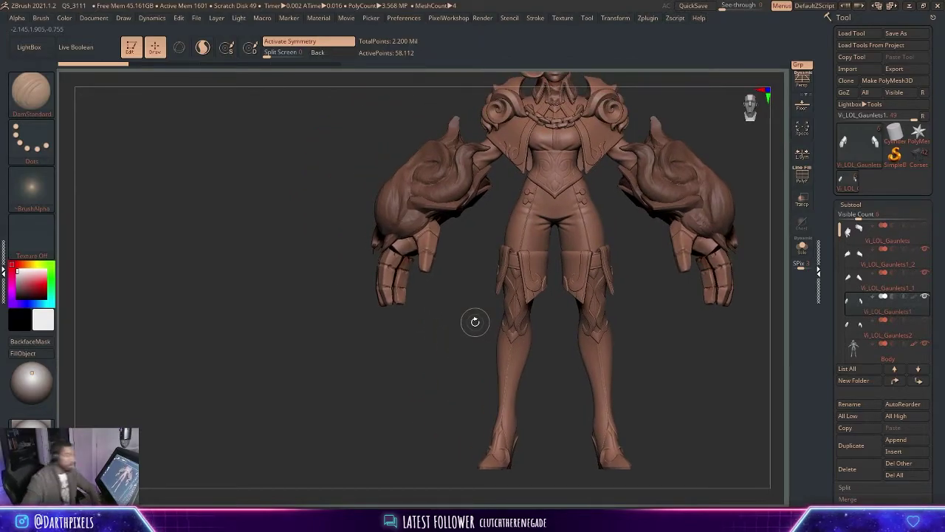
Mask the gauntlet hand mesh so that only the index finger stays unmasked.
mouse_move(448, 264)
right_down()
mouse_move(539, 292)
mouse_move(466, 327)
mouse_move(443, 185)
right_up()
key(w)
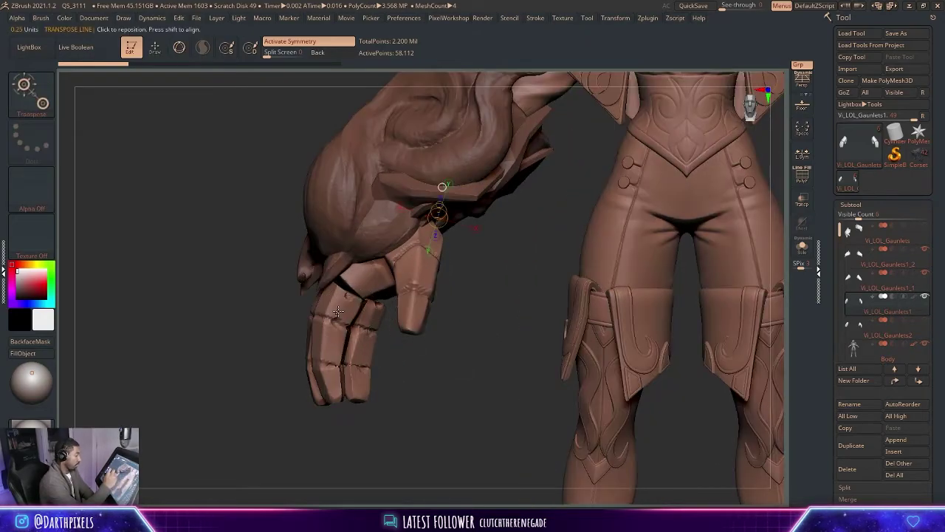
drag(341, 306, 357, 322)
right_drag(350, 320, 421, 320)
key(q)
mouse_move(357, 340)
right_down()
mouse_move(398, 333)
mouse_move(377, 325)
right_up()
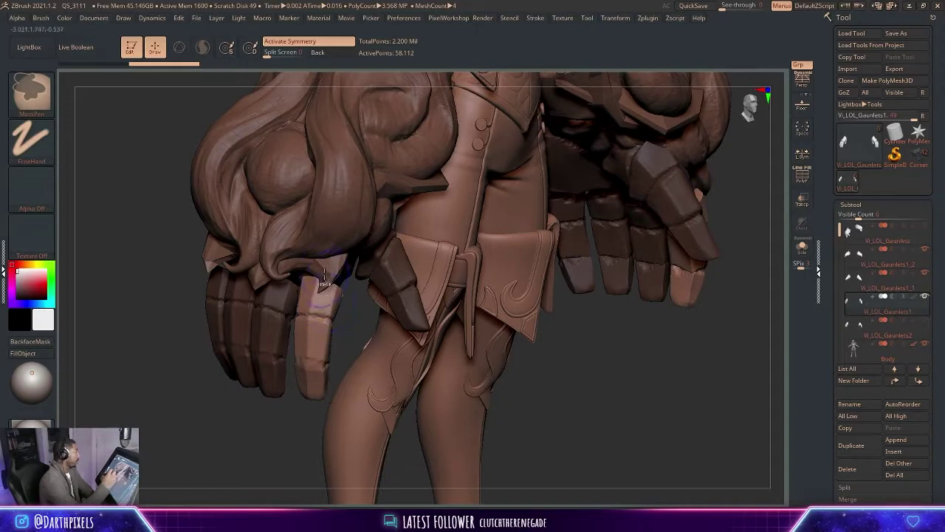
key(ctrl)
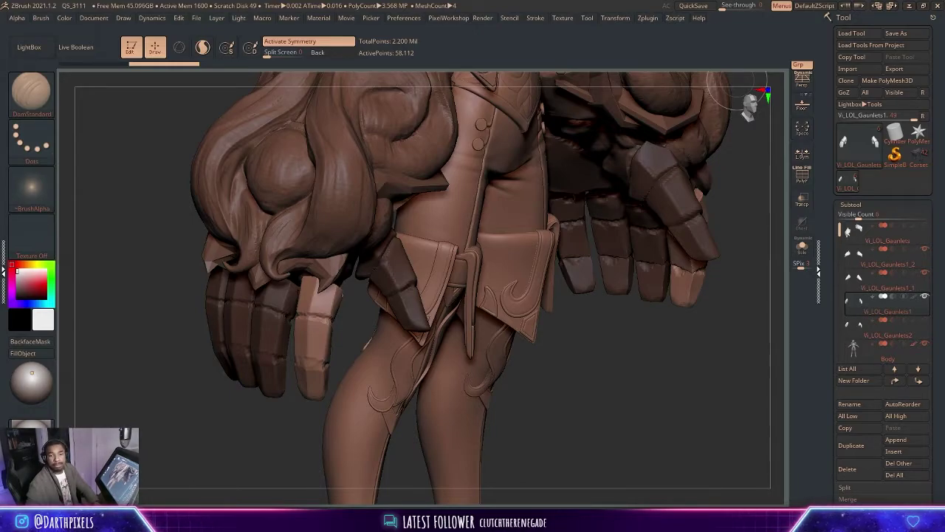
Switch the masking brush to MaskLasso with the Lasso stroke.
drag(579, 342, 650, 332)
alt+drag(423, 358, 429, 310)
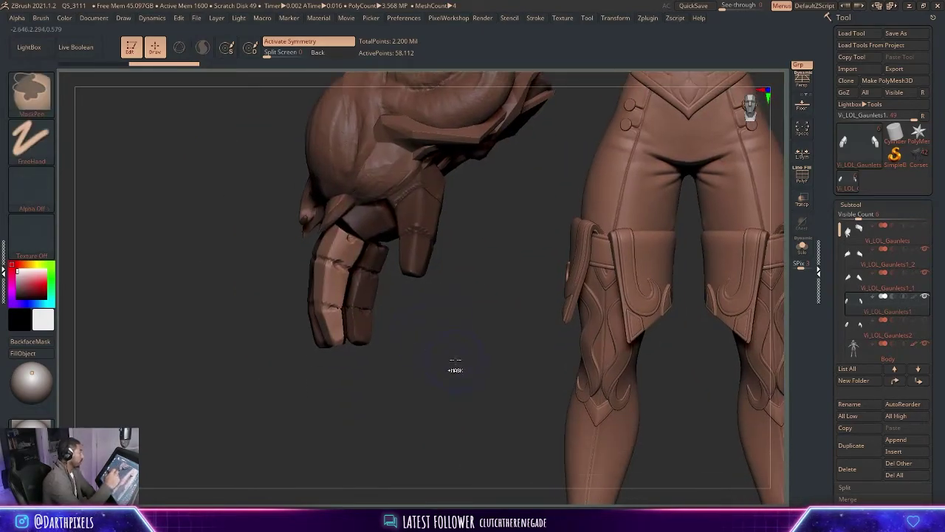
ctrl+click(34, 97)
ctrl+click(34, 97)
ctrl+click(186, 145)
ctrl+click(37, 105)
ctrl+click(232, 147)
Lasso-mask the index finger's base segment and rotate the two outer segments at the first joint.
mouse_move(459, 313)
mouse_down()
mouse_move(412, 314)
mouse_move(388, 285)
mouse_move(348, 268)
mouse_up()
key(ctrl)
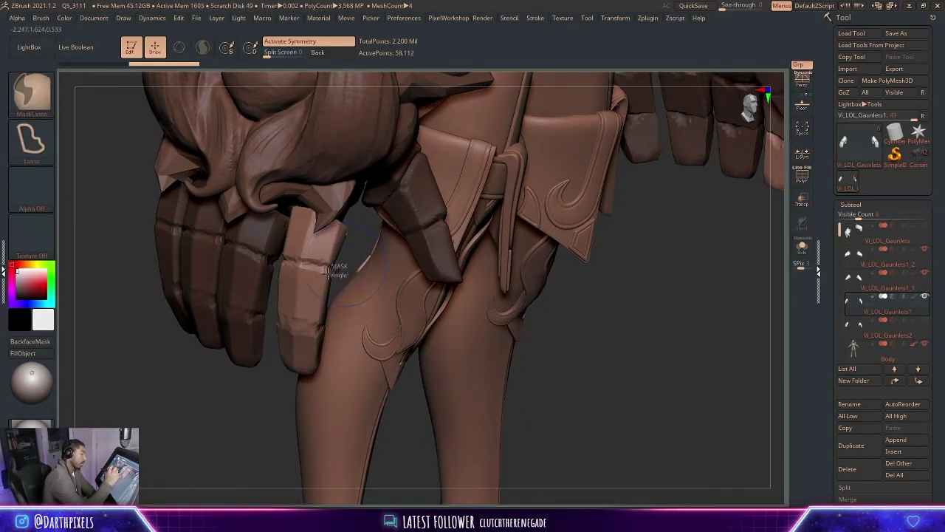
mouse_move(270, 260)
ctrl+mouse_down()
mouse_move(269, 178)
mouse_move(365, 220)
ctrl+mouse_up()
mouse_move(429, 257)
mouse_down()
mouse_move(337, 268)
mouse_move(329, 346)
mouse_up()
key(r)
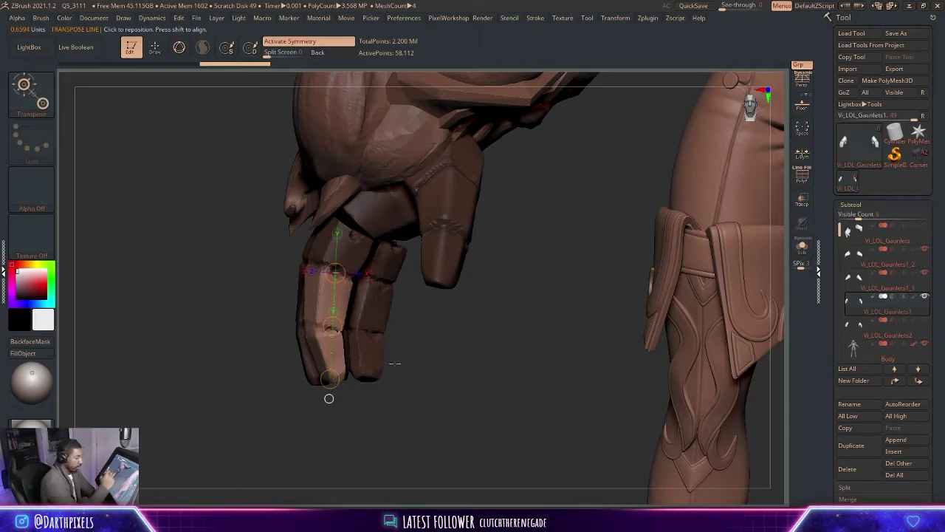
drag(389, 366, 404, 374)
drag(329, 379, 305, 376)
alt+drag(411, 428, 383, 317)
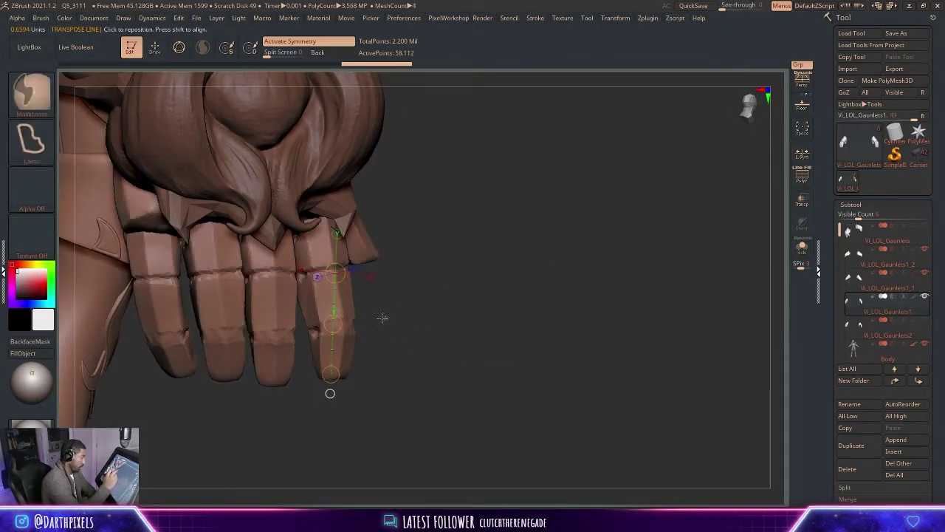
Isolate the index fingertip with an inverted lasso mask and bend it at the last joint.
mouse_move(305, 334)
ctrl+mouse_down()
mouse_move(298, 363)
mouse_move(431, 368)
ctrl+mouse_up()
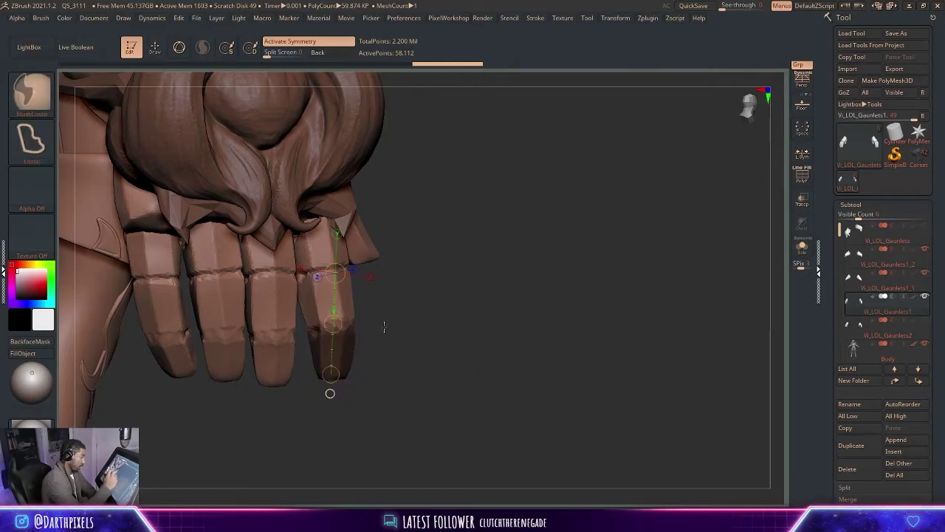
ctrl+click(385, 328)
drag(385, 325, 403, 317)
drag(335, 390, 367, 386)
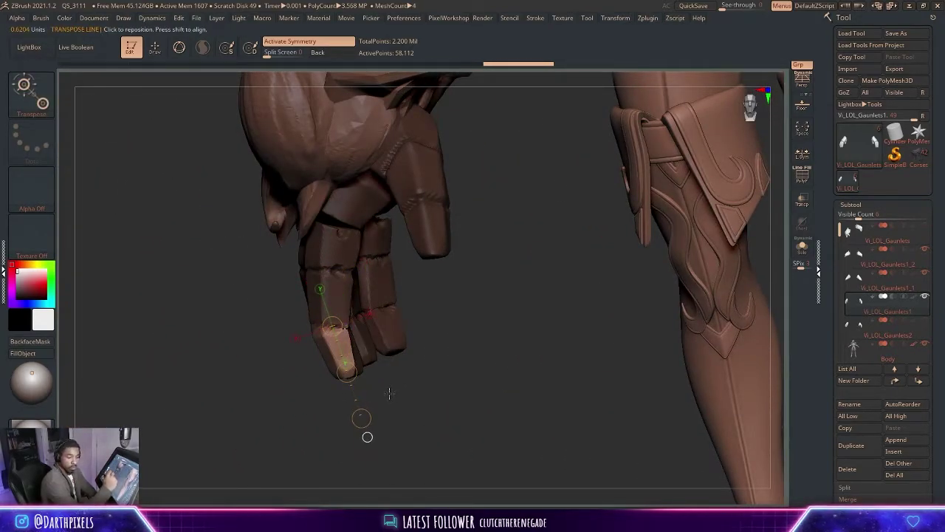
drag(391, 393, 505, 324)
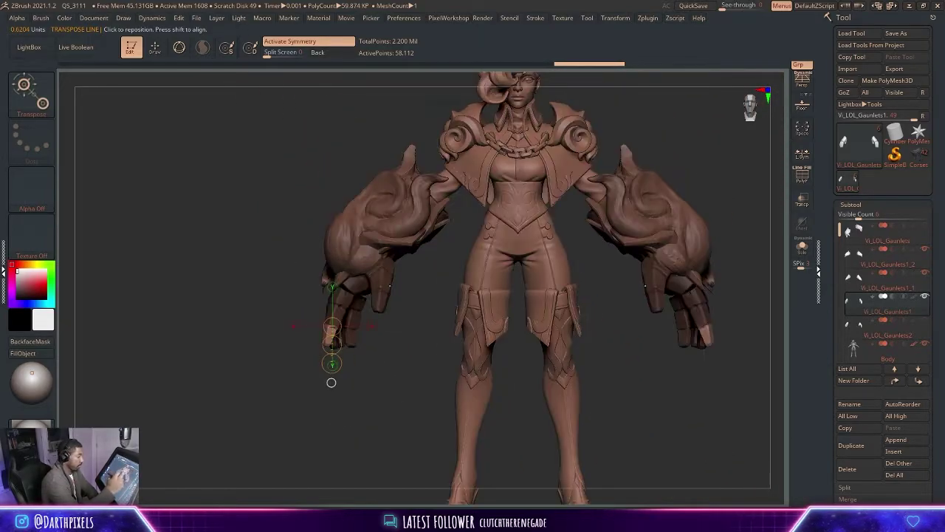
alt+drag(433, 304, 430, 347)
Clear the fingertip mask, isolate the whole index finger and rotate it outward from its base.
ctrl+drag(411, 336, 424, 348)
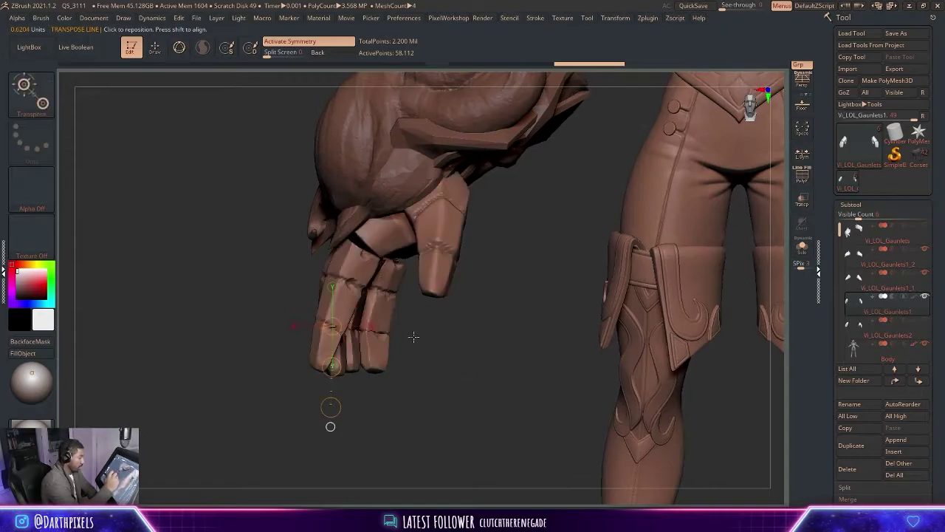
mouse_move(356, 269)
ctrl+mouse_down()
mouse_move(375, 285)
mouse_move(353, 271)
mouse_move(319, 364)
mouse_move(292, 348)
ctrl+mouse_up()
alt+drag(504, 329, 450, 269)
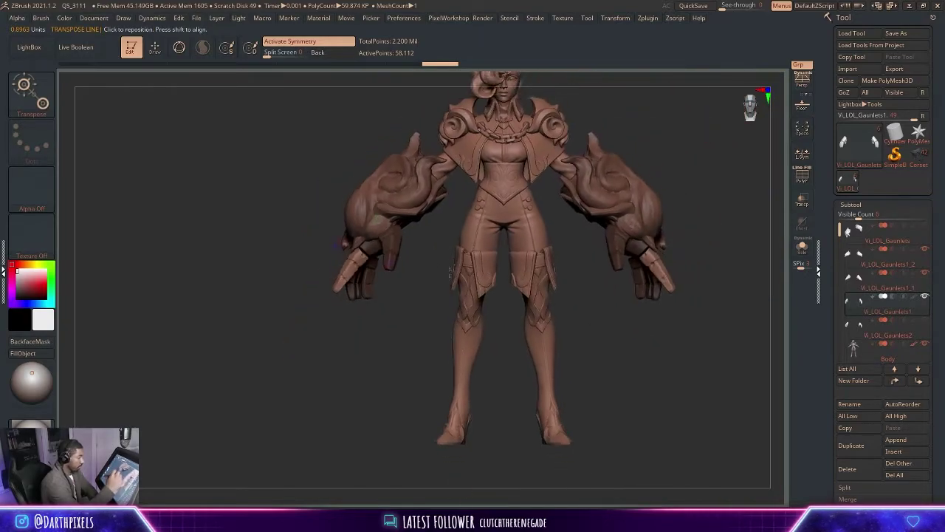
key(q)
Hide the other three fingers of the gauntlet hand, leaving the index finger and thumb visible.
mouse_move(704, 189)
alt+mouse_down()
mouse_move(642, 276)
mouse_move(686, 256)
mouse_move(559, 242)
mouse_move(506, 221)
alt+mouse_up()
key(ctrl+shift)
ctrl+shift+click(258, 369)
ctrl+shift+click(254, 378)
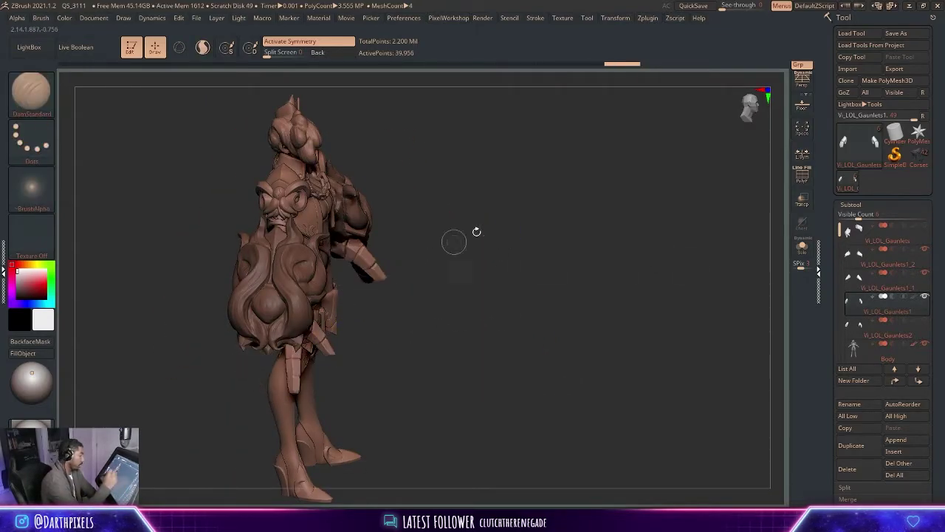
shift+drag(468, 233, 466, 219)
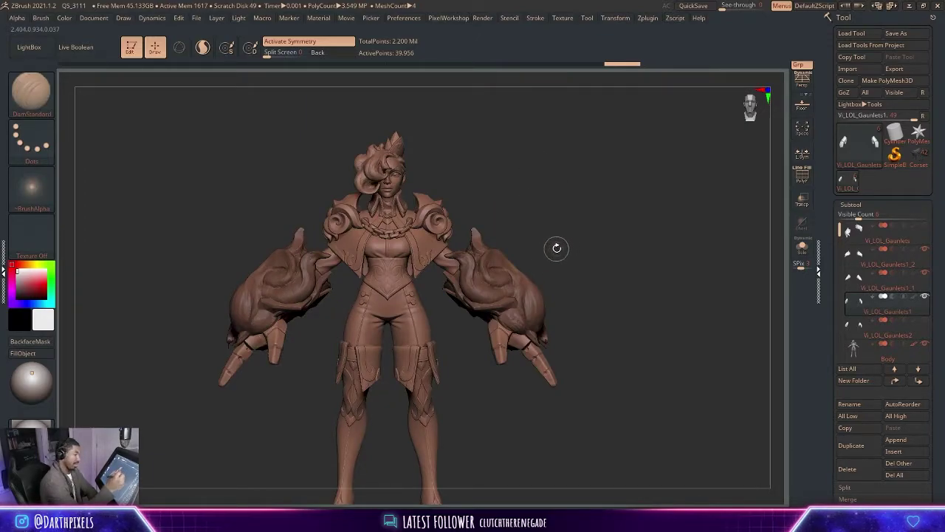
mouse_move(558, 222)
mouse_down()
mouse_move(601, 224)
mouse_move(551, 244)
mouse_move(496, 195)
mouse_move(522, 228)
mouse_move(513, 274)
mouse_up()
Mask everything except the index finger and activate the transform gizmo on it.
key(space)
mouse_move(513, 275)
alt+mouse_down()
mouse_move(521, 194)
mouse_move(465, 234)
mouse_move(420, 234)
mouse_move(415, 263)
alt+mouse_up()
key(w)
ctrl+click(351, 273)
click(179, 48)
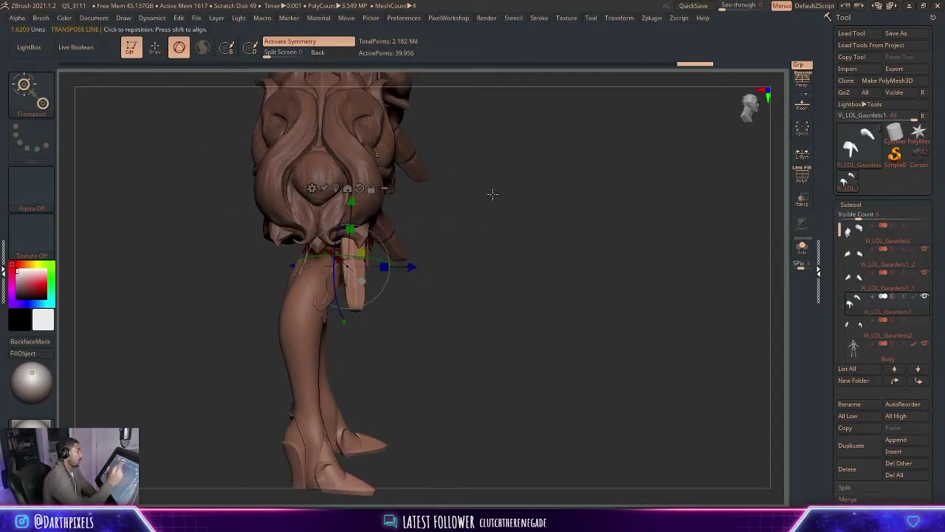
drag(411, 152, 400, 199)
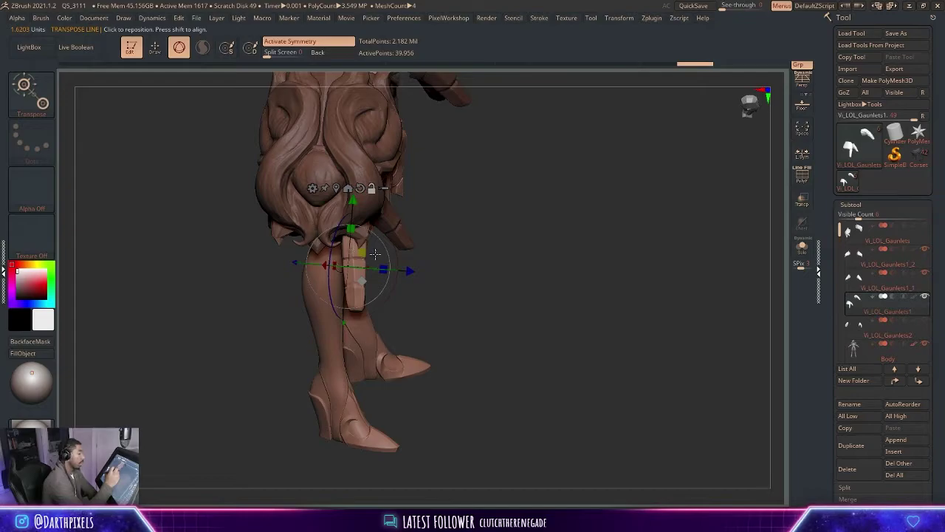
Isolate the middle finger with a mask and rotate it outward with the gizmo.
alt+drag(365, 279, 343, 270)
drag(443, 273, 334, 263)
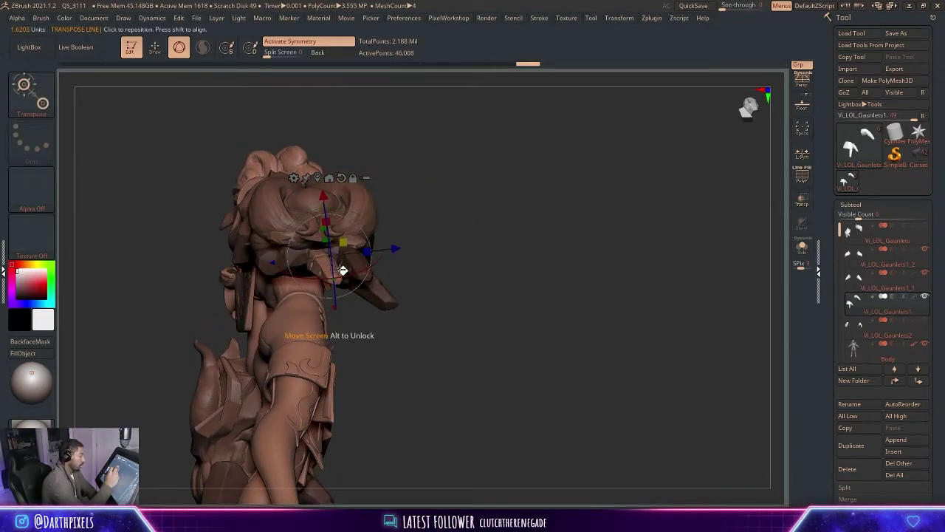
drag(421, 248, 351, 217)
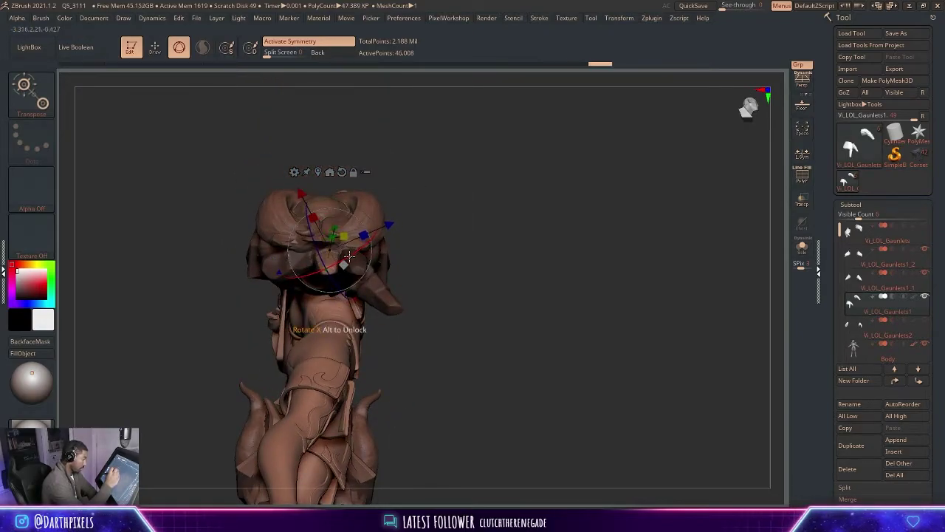
mouse_move(455, 268)
mouse_down()
mouse_move(462, 261)
mouse_move(491, 276)
mouse_move(465, 266)
mouse_up()
drag(413, 296, 452, 201)
drag(406, 259, 429, 323)
Isolate the ring finger with a mask and rotate it outward to follow its neighbours.
ctrl+drag(397, 284, 376, 290)
drag(434, 277, 416, 305)
drag(353, 311, 347, 319)
drag(440, 284, 467, 264)
Isolate the little finger with a mask, rotate it into the fanned pose and return to drawing mode.
ctrl+drag(398, 270, 372, 264)
drag(466, 252, 390, 237)
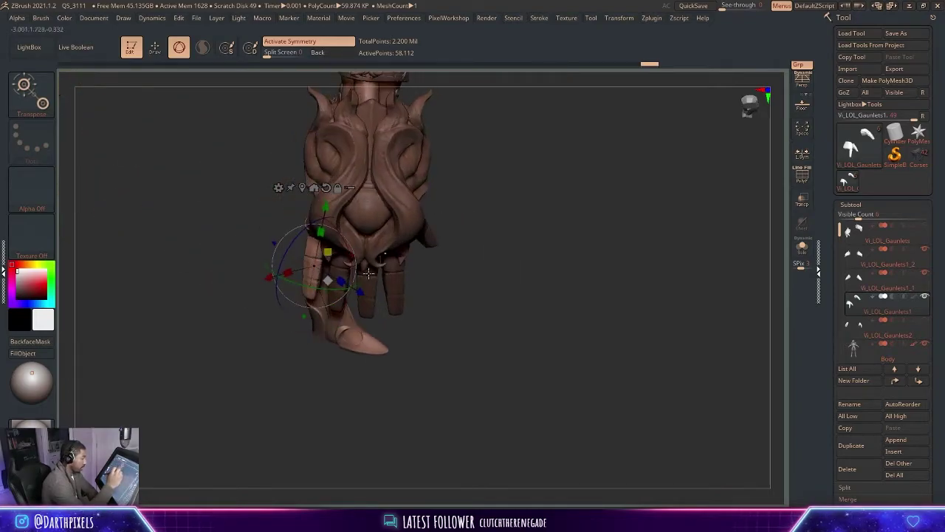
drag(509, 203, 475, 264)
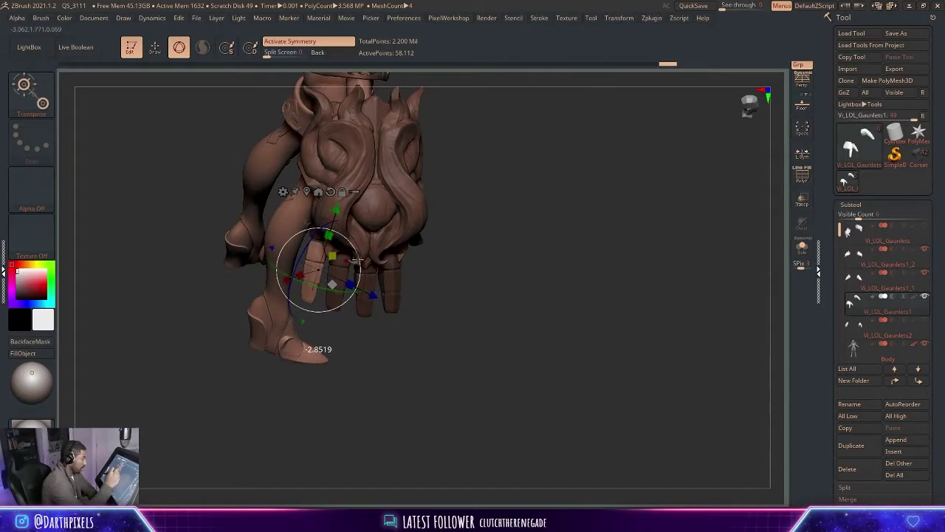
drag(437, 248, 516, 235)
mouse_move(351, 249)
mouse_down()
mouse_move(432, 205)
mouse_move(550, 196)
mouse_move(572, 211)
mouse_move(580, 191)
mouse_move(623, 229)
mouse_move(636, 272)
mouse_up()
key(q)
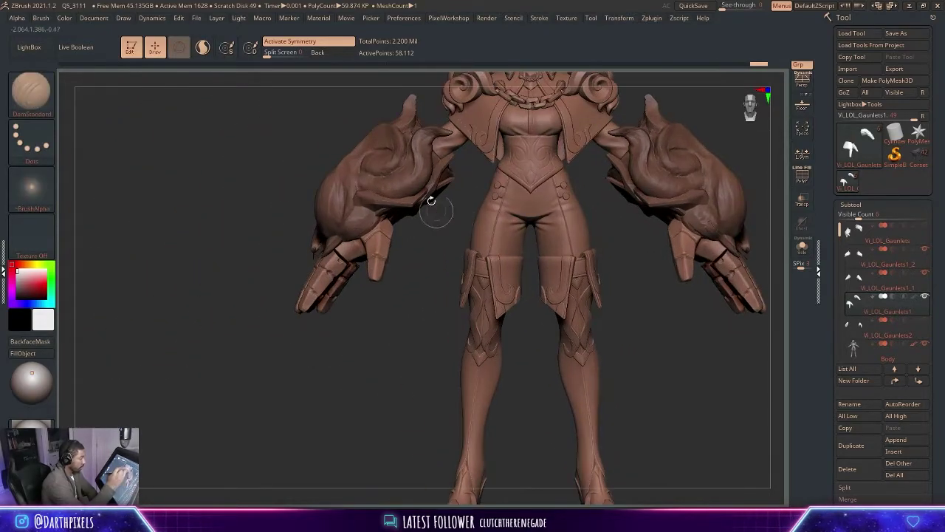
Apply the Metal01 material to the gauntlets.
drag(437, 251, 433, 266)
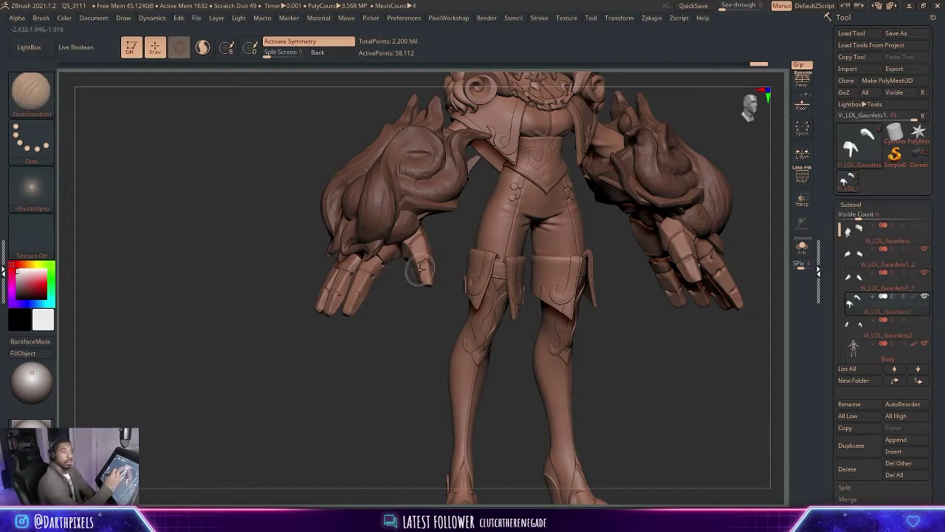
drag(435, 230, 402, 329)
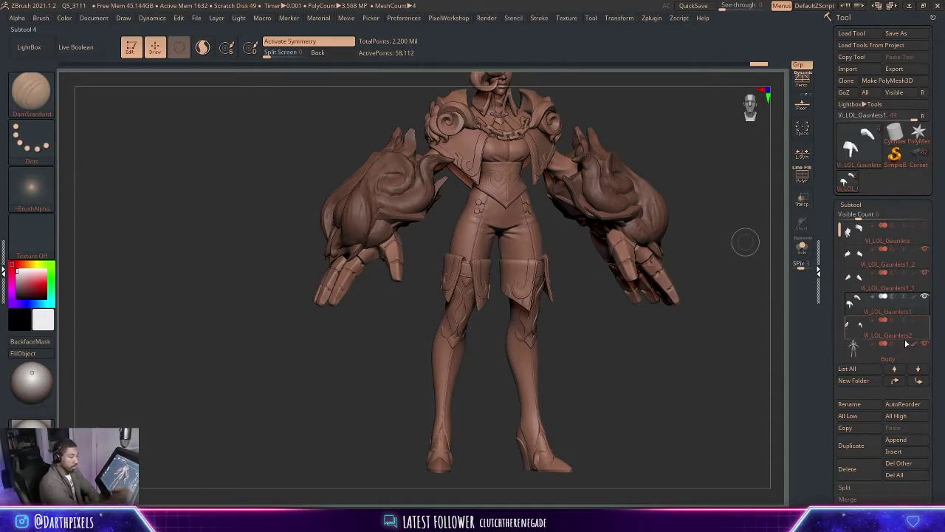
click(32, 377)
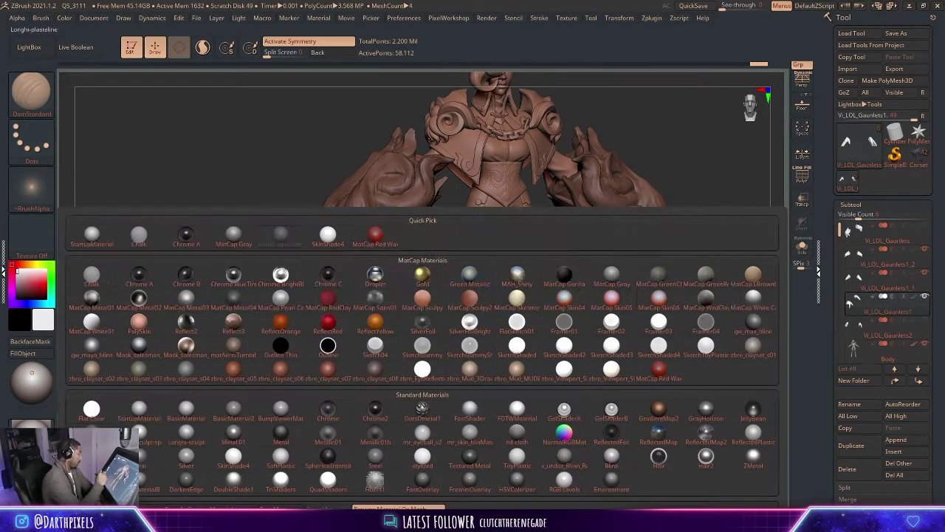
click(233, 434)
alt+drag(213, 378, 212, 359)
drag(635, 122, 653, 184)
Tint the gauntlets bronze by choosing a warm orange-tan colour.
drag(26, 266, 36, 279)
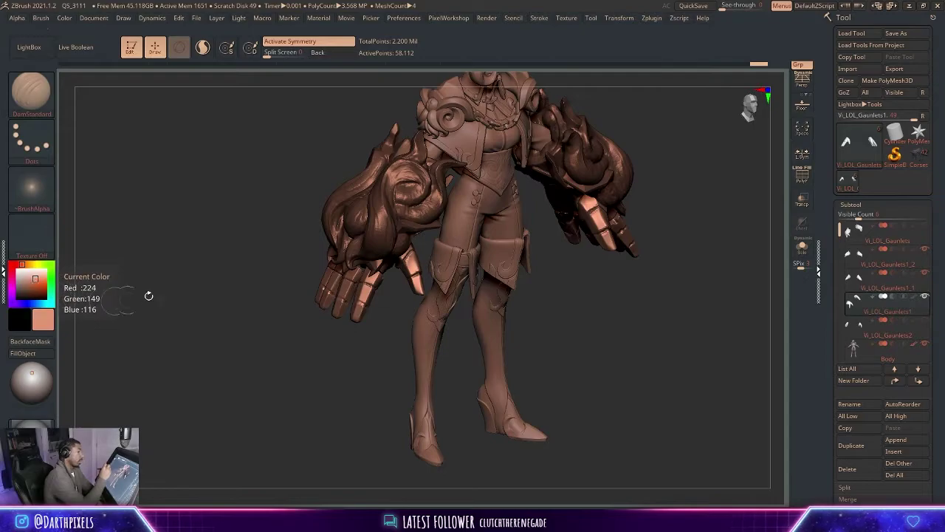
alt+drag(579, 294, 432, 302)
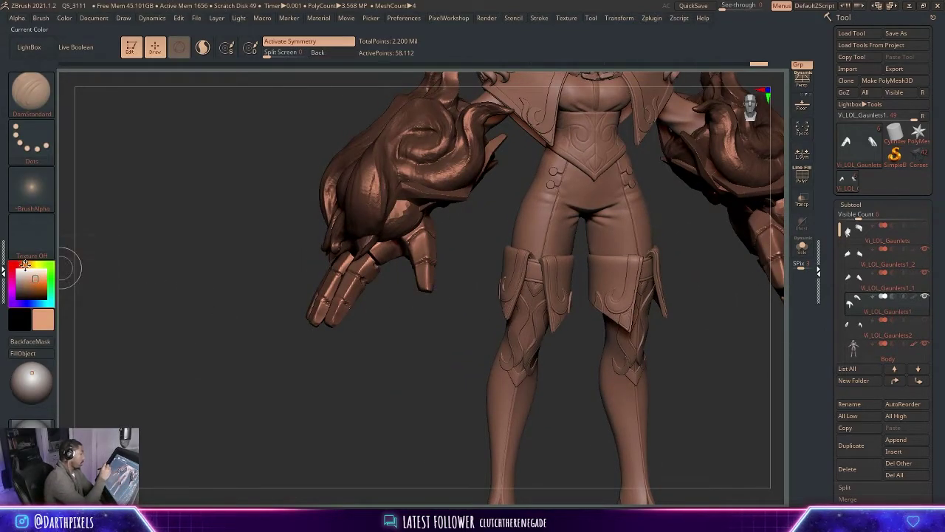
mouse_move(235, 380)
alt+mouse_down()
mouse_move(212, 359)
mouse_move(257, 366)
mouse_move(457, 234)
mouse_move(447, 263)
mouse_move(388, 274)
mouse_move(398, 302)
mouse_move(386, 291)
alt+mouse_up()
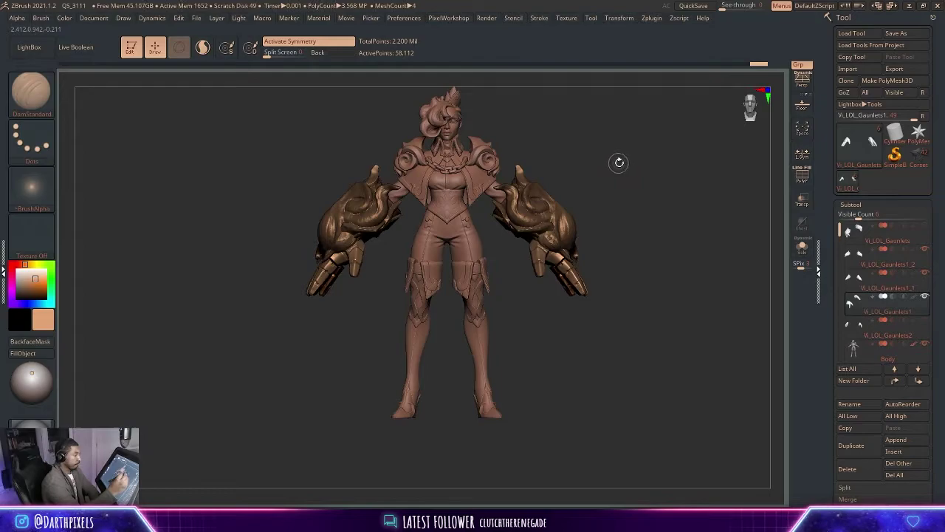
Draw a transpose line along the middle finger from knuckle to tip and rotate the finger slightly.
alt+drag(616, 174, 633, 214)
key(r)
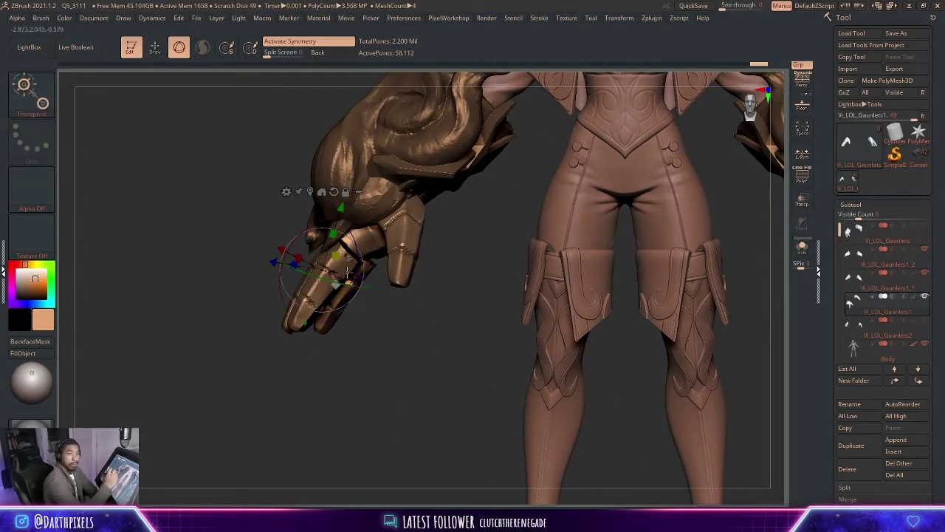
alt+drag(347, 271, 422, 226)
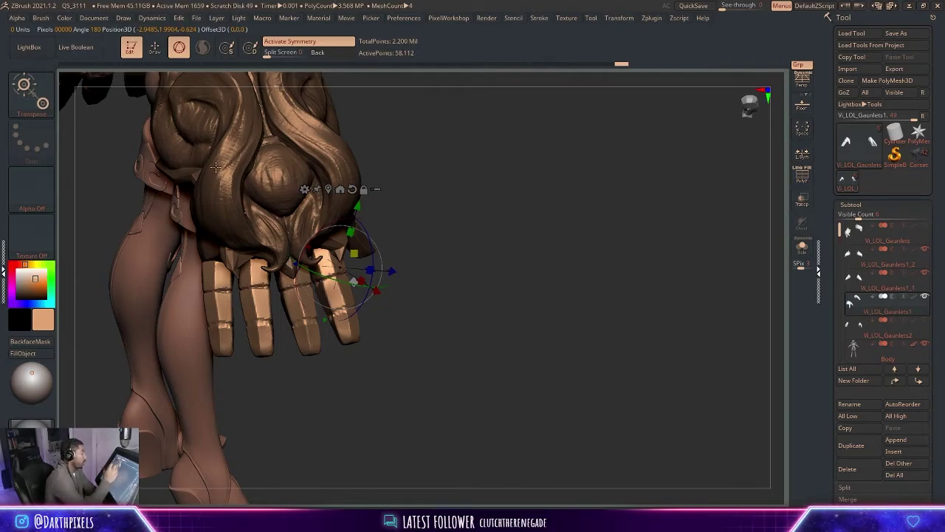
key(y)
drag(289, 260, 320, 421)
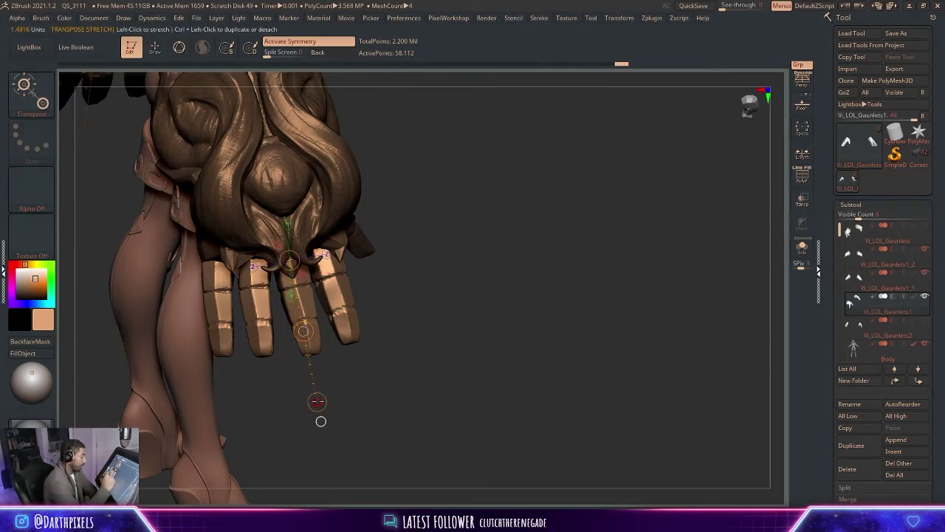
drag(317, 401, 316, 393)
mouse_move(394, 347)
alt+mouse_down()
mouse_move(392, 295)
mouse_move(370, 335)
mouse_move(371, 355)
alt+mouse_up()
key(q)
drag(372, 311, 382, 326)
alt+drag(381, 281, 405, 285)
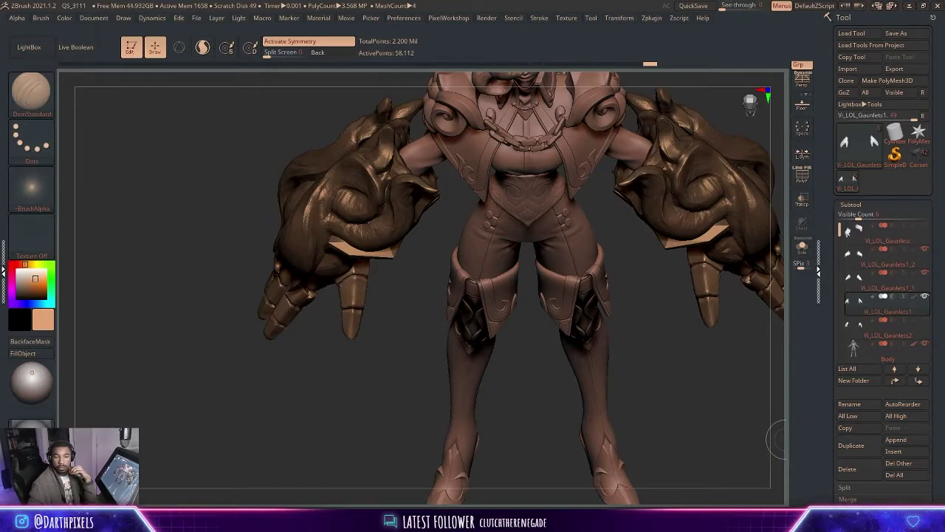
Bring up the concept art beside the model and compare it with the whole character from the front.
mouse_move(944, 235)
right_down()
mouse_move(483, 206)
mouse_move(237, 163)
mouse_move(235, 147)
right_up()
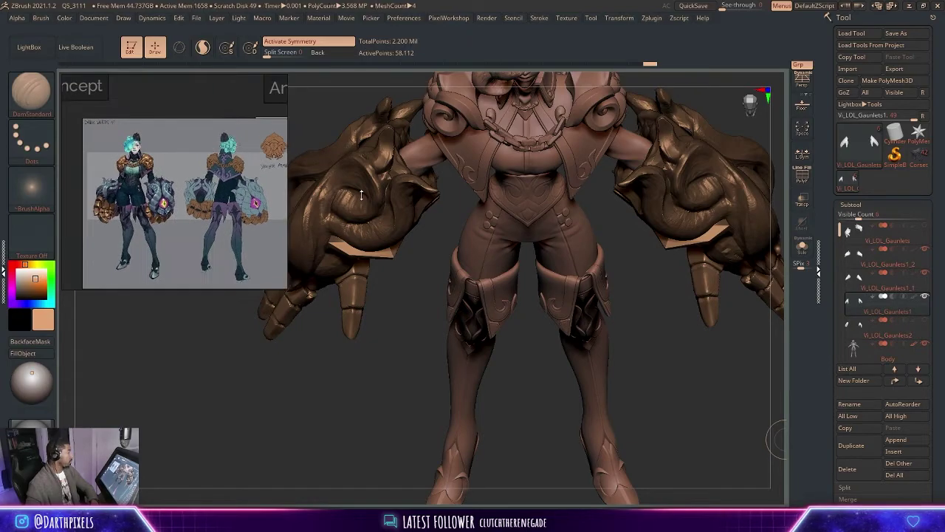
mouse_move(411, 318)
mouse_down()
mouse_move(436, 344)
mouse_move(435, 325)
mouse_move(426, 390)
mouse_move(432, 374)
mouse_move(511, 363)
mouse_move(547, 296)
mouse_up()
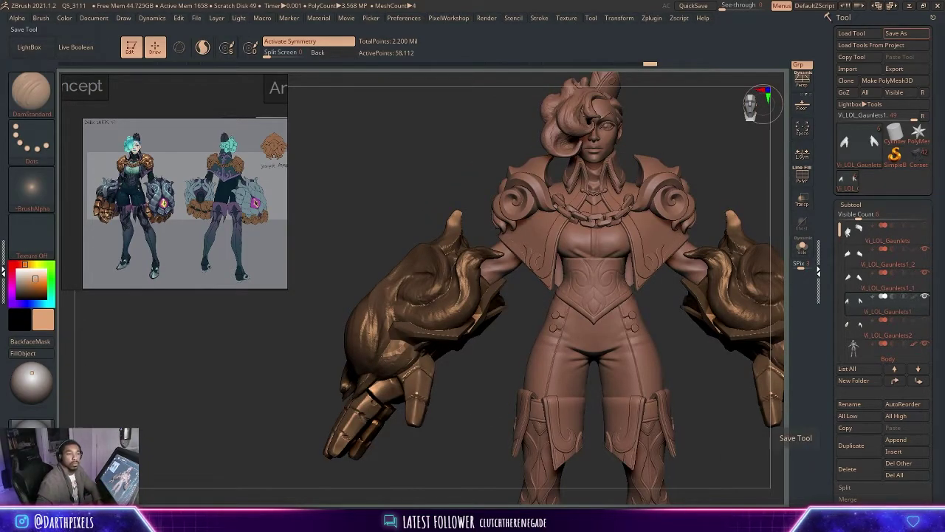
drag(407, 190, 424, 177)
mouse_move(616, 189)
mouse_down()
mouse_move(633, 186)
mouse_move(621, 201)
mouse_move(644, 202)
mouse_up()
alt+drag(663, 213, 629, 172)
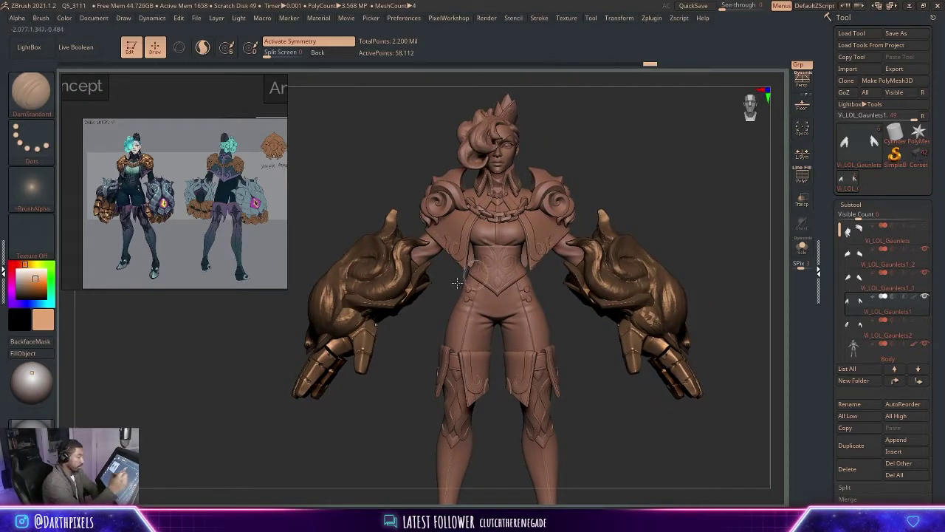
Select the main gauntlet shell, Vi_LOL_Gaunlets1_2, and adjust its upper outer contour with a resized Move brush.
alt+click(367, 273)
key(b)
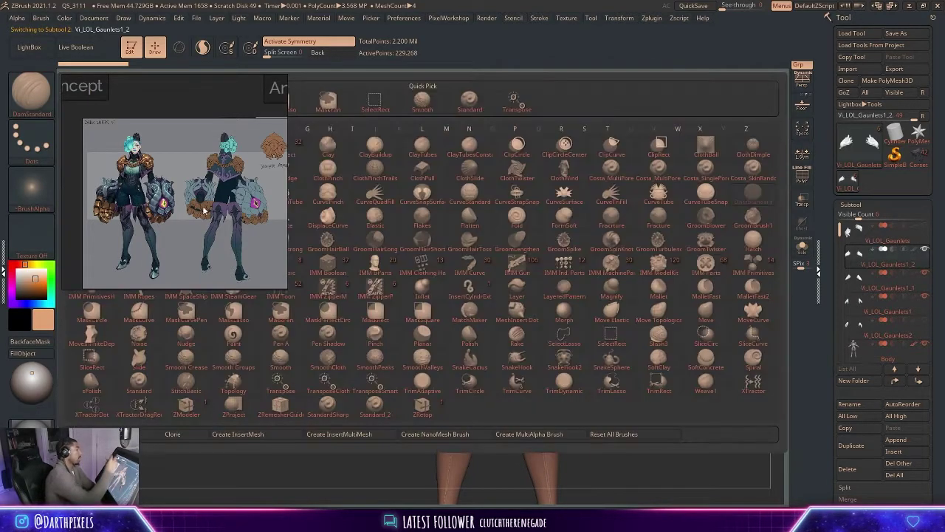
key(m)
key(v)
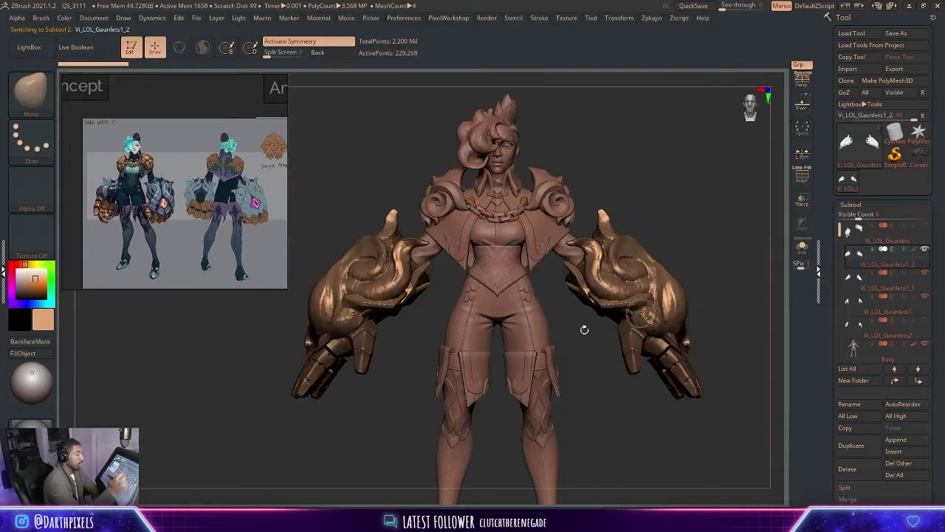
key(space)
drag(334, 240, 342, 237)
drag(365, 198, 358, 197)
key(space)
drag(350, 247, 364, 246)
Draw a transpose line across the main gauntlet shell toward the forearm and shift the shell slightly along it.
key(w)
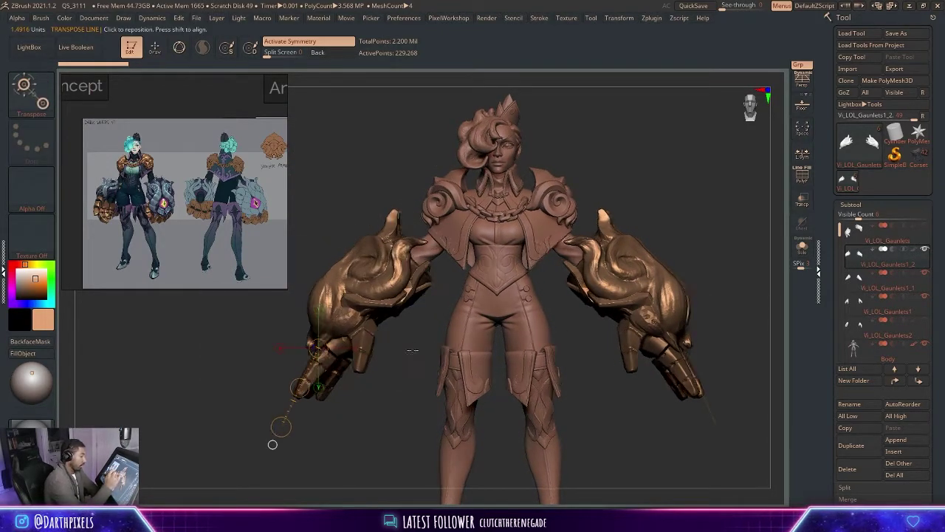
mouse_move(332, 323)
mouse_down()
mouse_move(427, 233)
mouse_move(399, 248)
mouse_up()
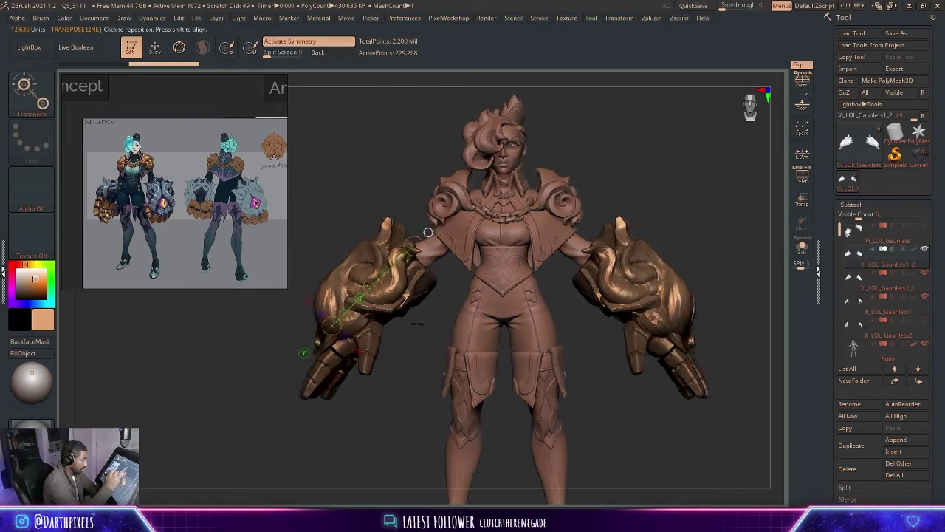
alt+drag(660, 190, 605, 237)
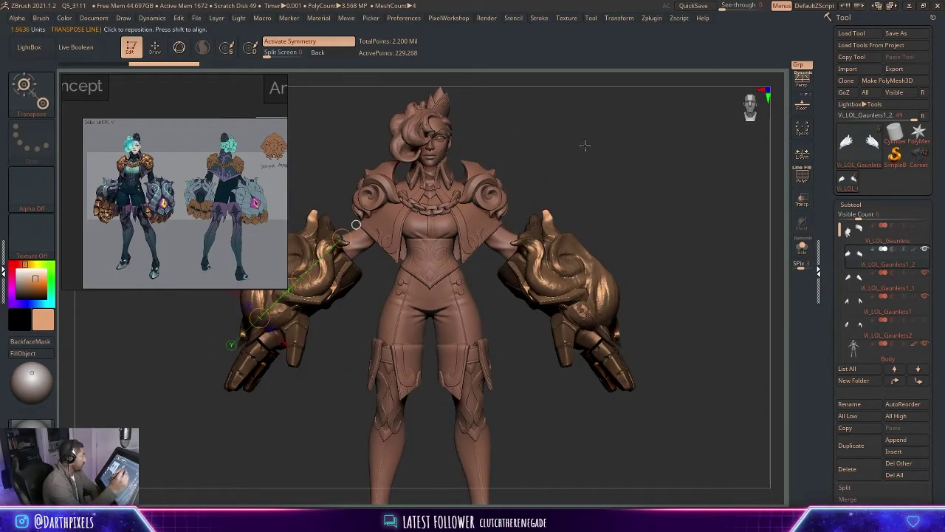
drag(300, 278, 294, 282)
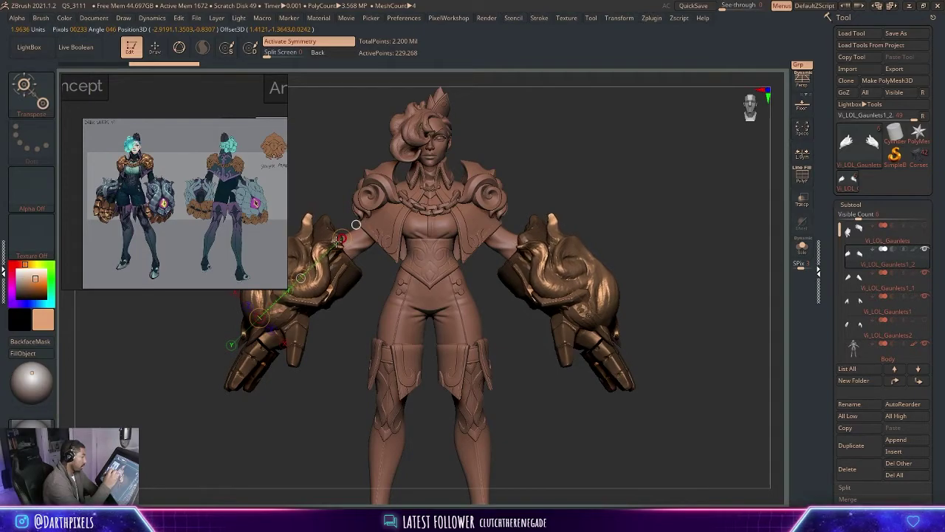
drag(333, 328, 352, 351)
ctrl+click(330, 290)
Select the Vi_LOL_Gaunlets1_1 part, adjust it along a new transpose line toward the forearm and return to drawing mode.
alt+click(599, 287)
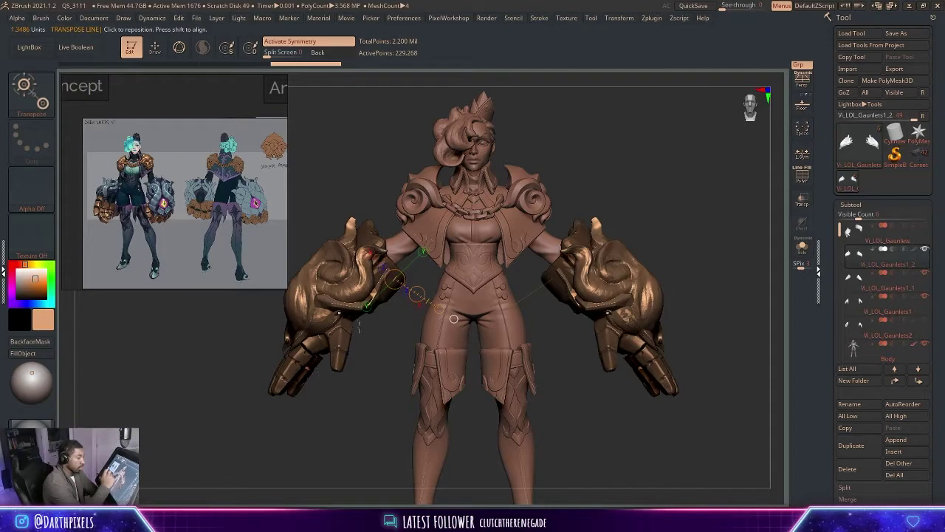
drag(299, 331, 382, 248)
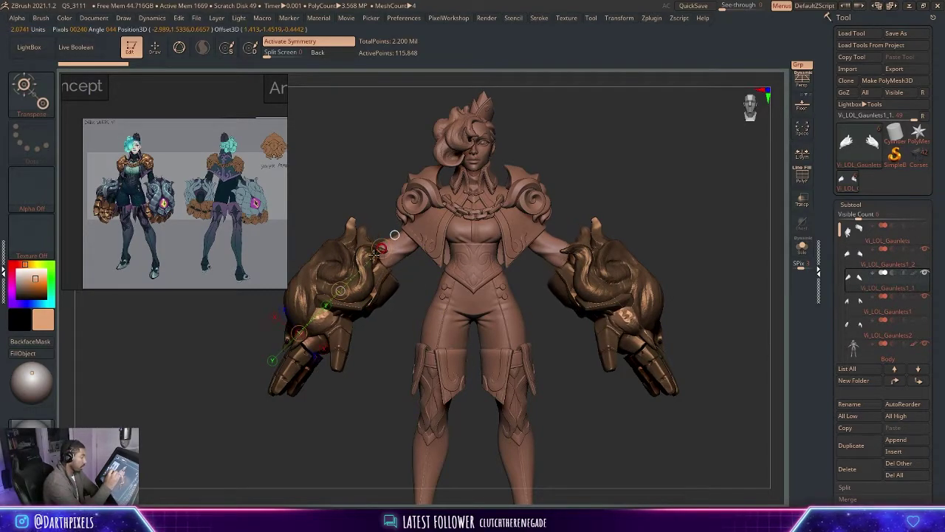
mouse_move(400, 329)
mouse_down()
mouse_move(475, 296)
mouse_move(481, 245)
mouse_move(458, 226)
mouse_move(538, 238)
mouse_move(603, 192)
mouse_up()
key(q)
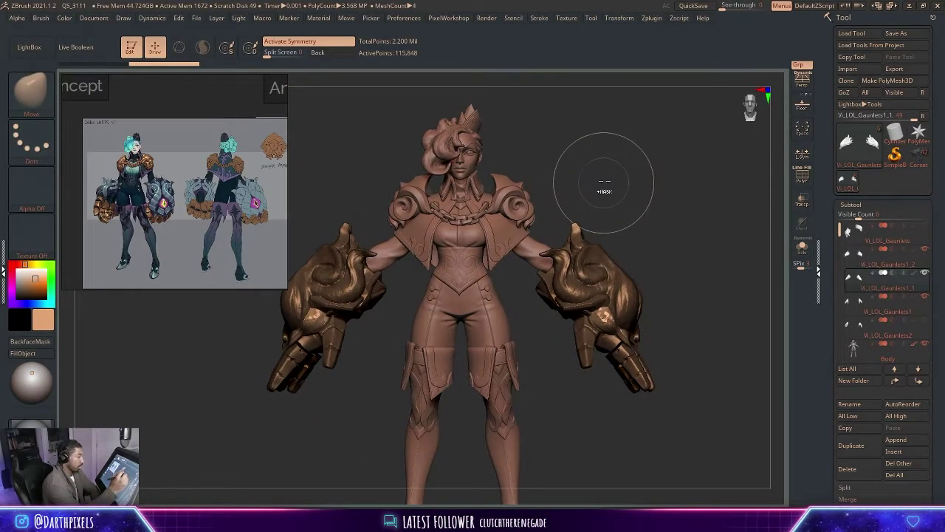
Select the Body subtool and try masking it around the arms, ready for transposing.
mouse_move(384, 320)
mouse_down()
mouse_move(372, 327)
mouse_move(395, 325)
mouse_up()
shift+drag(597, 183, 511, 185)
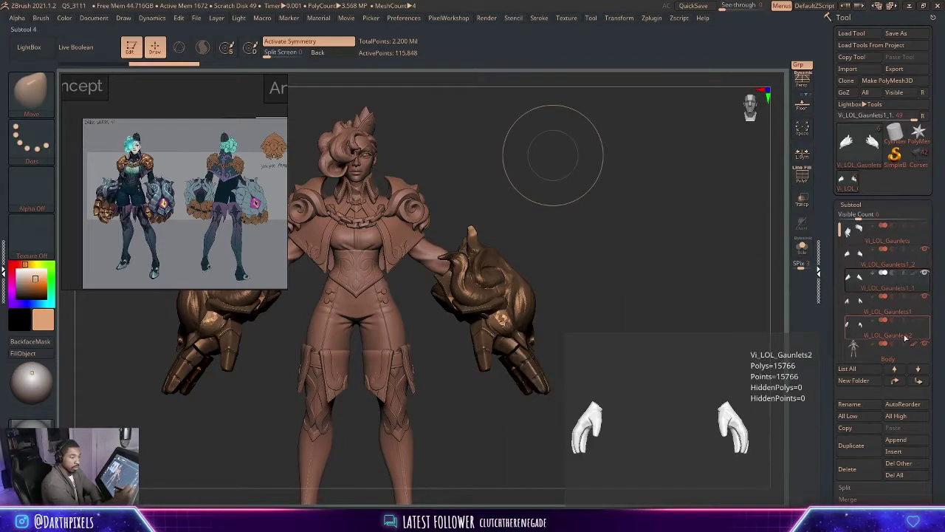
alt+drag(572, 249, 542, 235)
alt+click(328, 250)
alt+drag(468, 212, 645, 171)
mouse_move(373, 102)
ctrl+mouse_down()
mouse_move(698, 210)
mouse_move(384, 491)
mouse_move(314, 302)
ctrl+mouse_up()
alt+drag(610, 181, 556, 230)
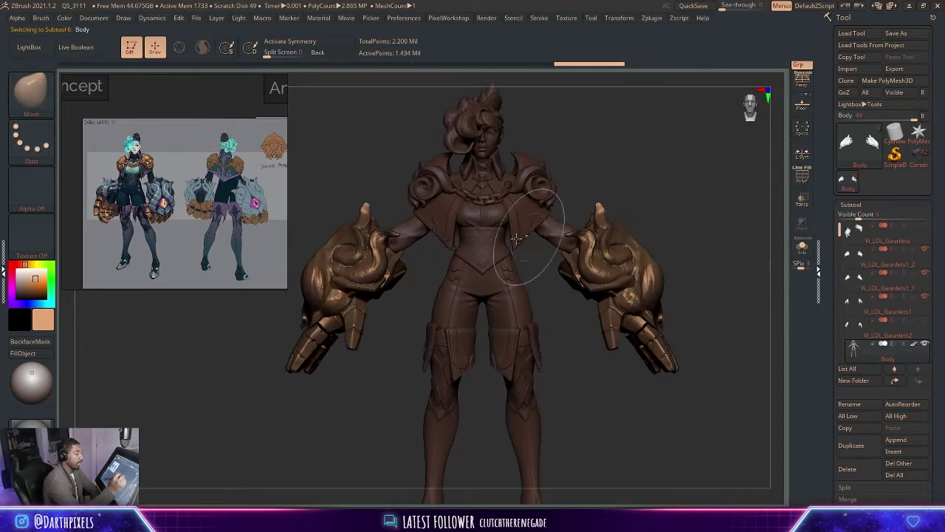
key(w)
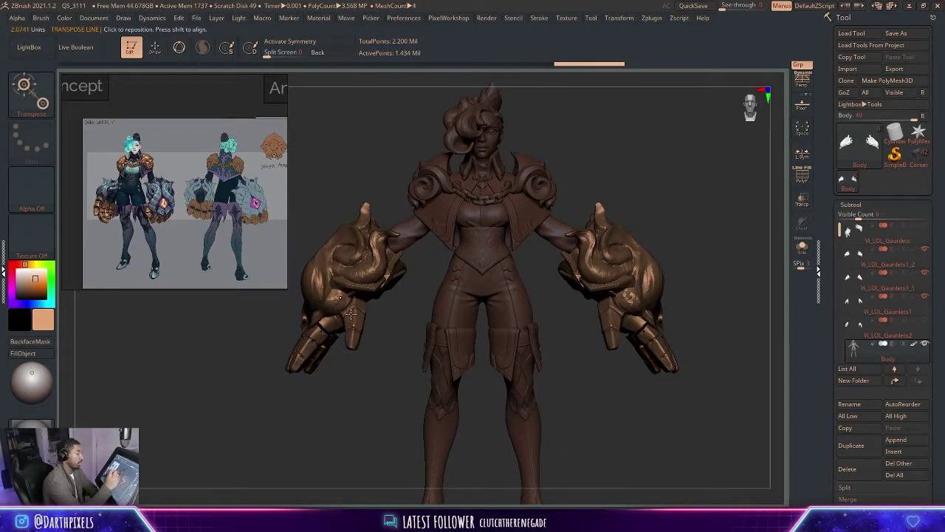
Select the Vi_LOL_Gaunlets1 part and show the hidden Vi_LOL_Gaunlets2 hands.
alt+click(352, 313)
click(925, 321)
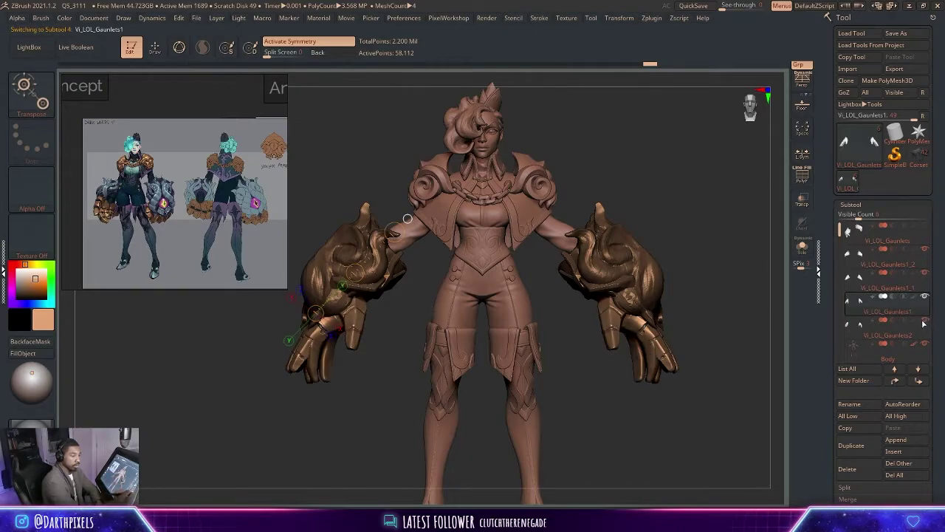
drag(414, 311, 426, 291)
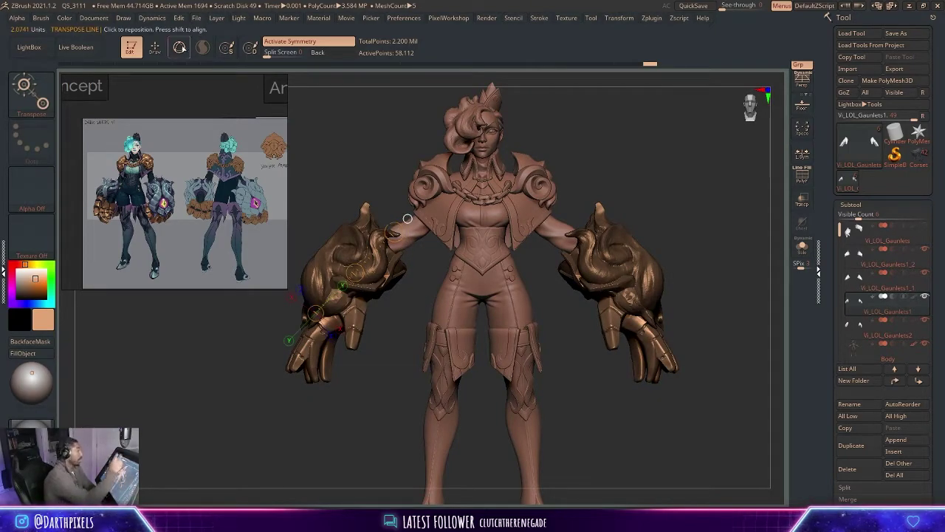
Switch to the gizmo, place its pivot on the main gauntlet shell and move the gauntlets slightly inward and up.
click(184, 49)
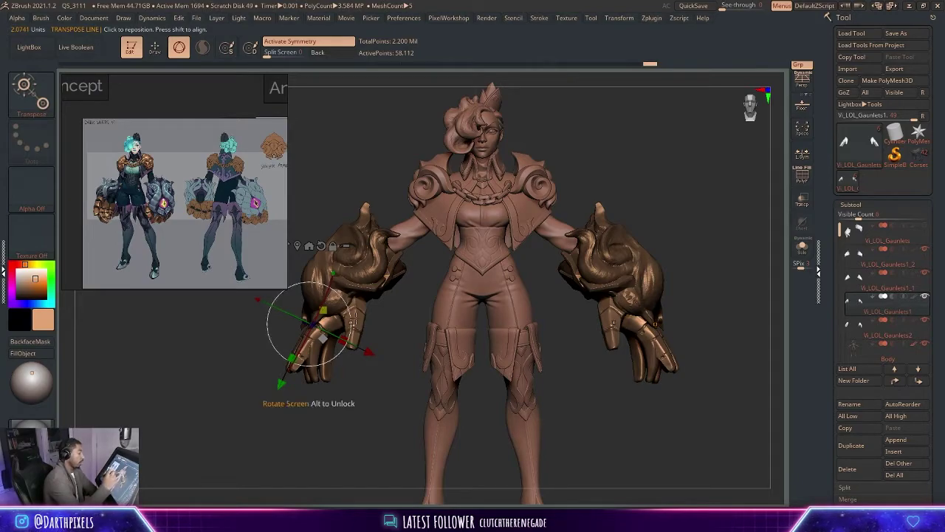
alt+click(347, 325)
alt+drag(338, 321, 398, 386)
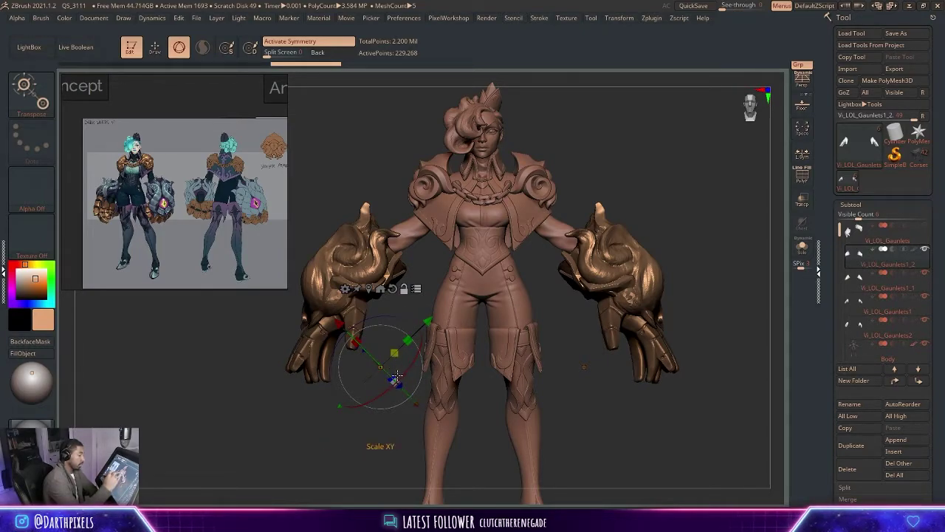
alt+drag(394, 380, 369, 295)
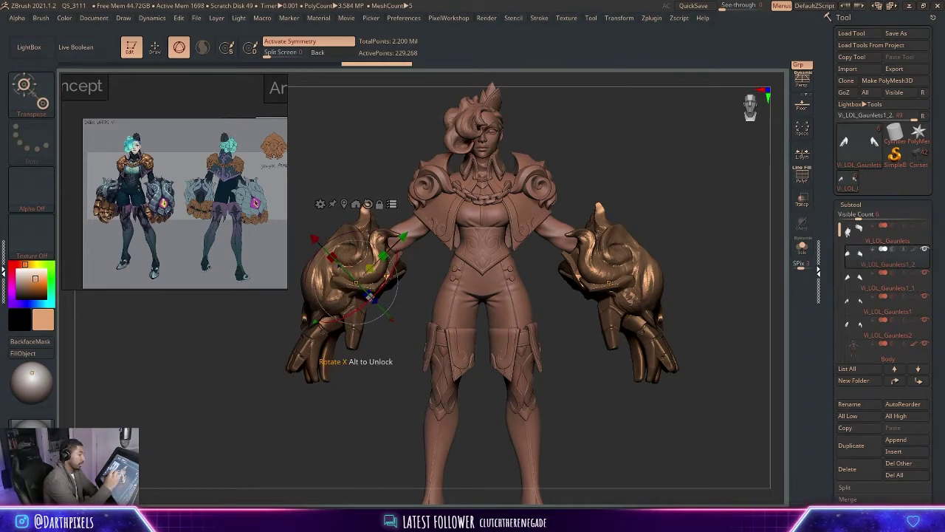
drag(386, 253, 380, 287)
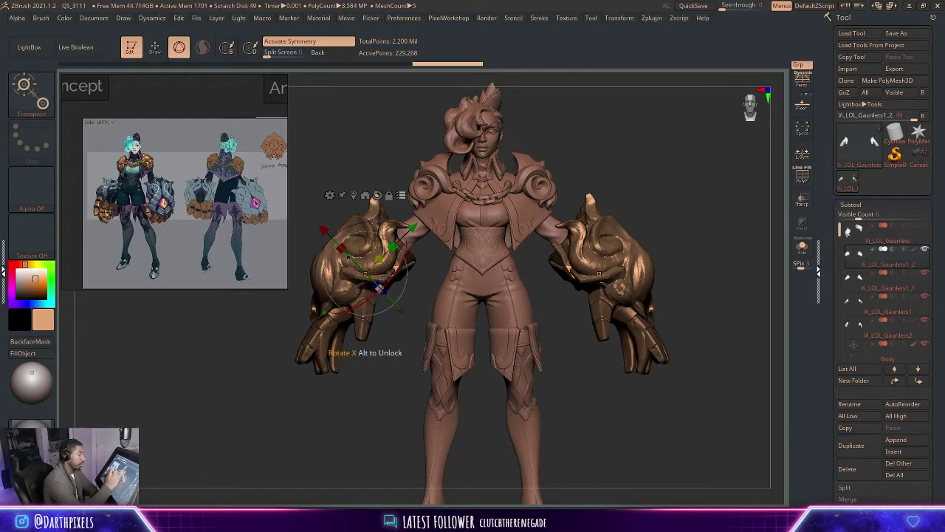
Return to drawing mode with the Move brush and hide the Vi_LOL_Gaunlets2 hands again.
key(q)
mouse_move(631, 211)
mouse_down()
mouse_move(679, 217)
mouse_move(618, 214)
mouse_move(628, 200)
mouse_move(628, 231)
mouse_move(618, 207)
mouse_move(638, 218)
mouse_move(597, 211)
mouse_move(627, 199)
mouse_move(601, 151)
mouse_up()
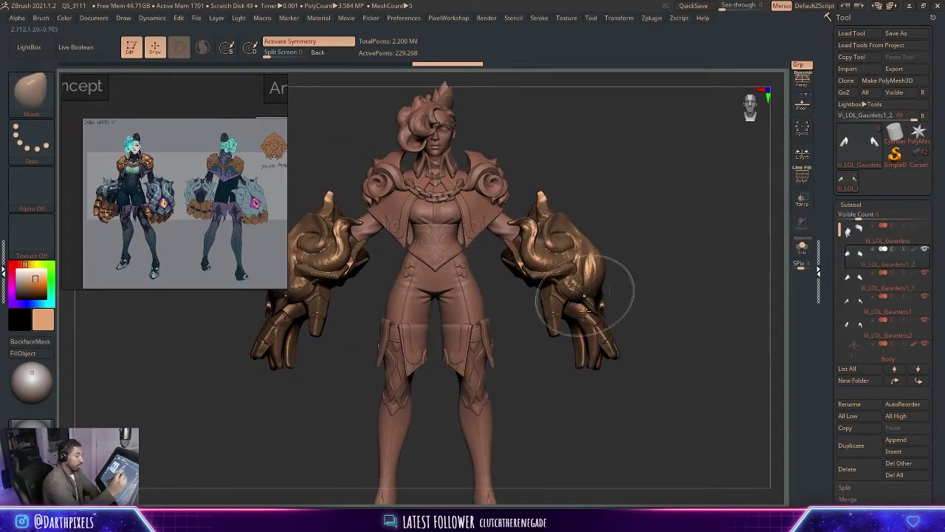
click(925, 320)
drag(630, 209, 660, 215)
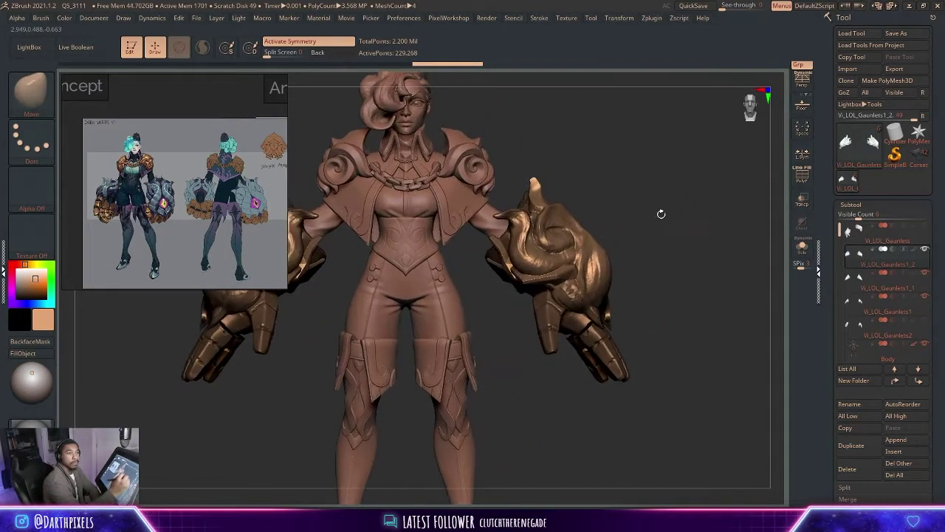
drag(637, 182, 636, 219)
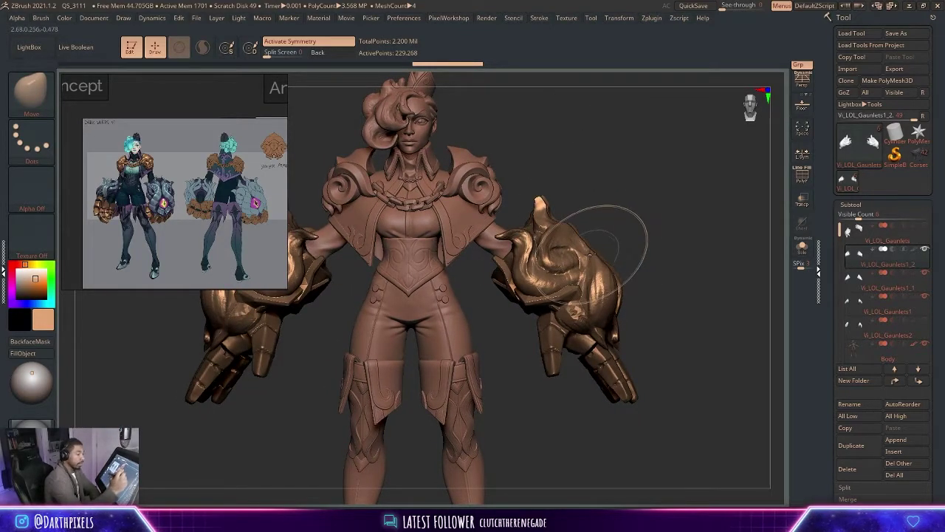
Push the upper outer contour of the main gauntlet shell inward with the Move brush, adjusting the brush size.
drag(626, 247, 614, 248)
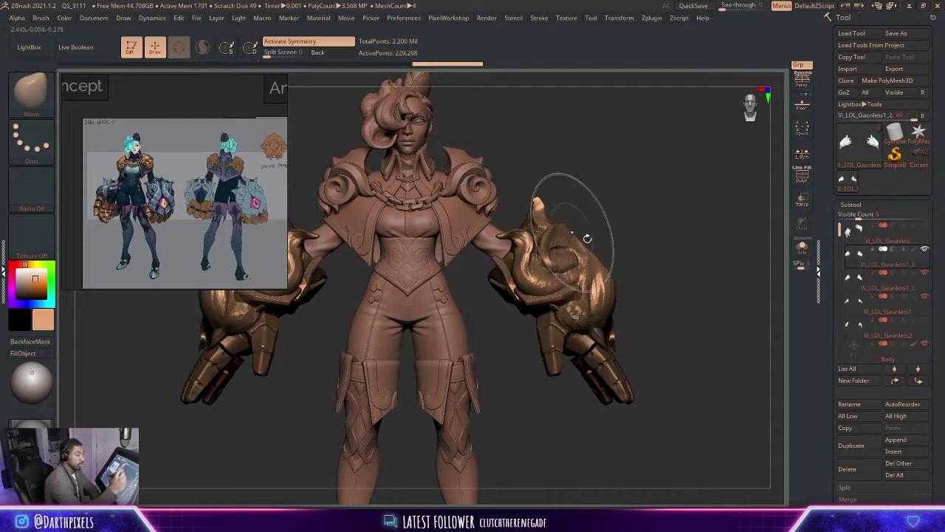
key(b)
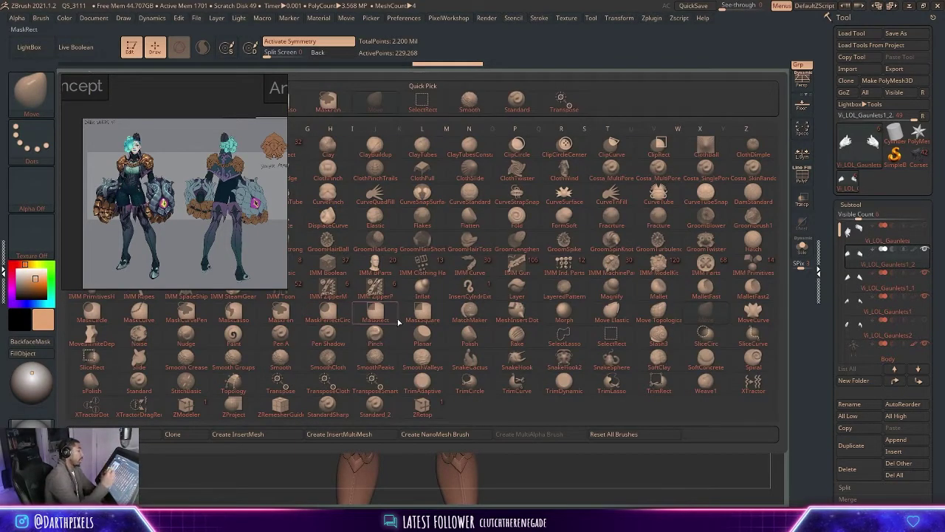
key(Escape)
key(space)
mouse_move(608, 230)
mouse_down()
mouse_move(581, 232)
mouse_move(656, 186)
mouse_move(595, 239)
mouse_up()
drag(682, 190, 713, 178)
Refine the shell's silhouette between the pointed horn and the outer bulge using a resized Move brush.
key(space)
mouse_move(606, 225)
mouse_down()
mouse_move(582, 226)
mouse_move(575, 242)
mouse_move(569, 236)
mouse_move(596, 234)
mouse_move(610, 265)
mouse_up()
drag(659, 241, 620, 205)
mouse_move(602, 254)
mouse_down()
mouse_move(596, 260)
mouse_move(652, 260)
mouse_up()
key(space)
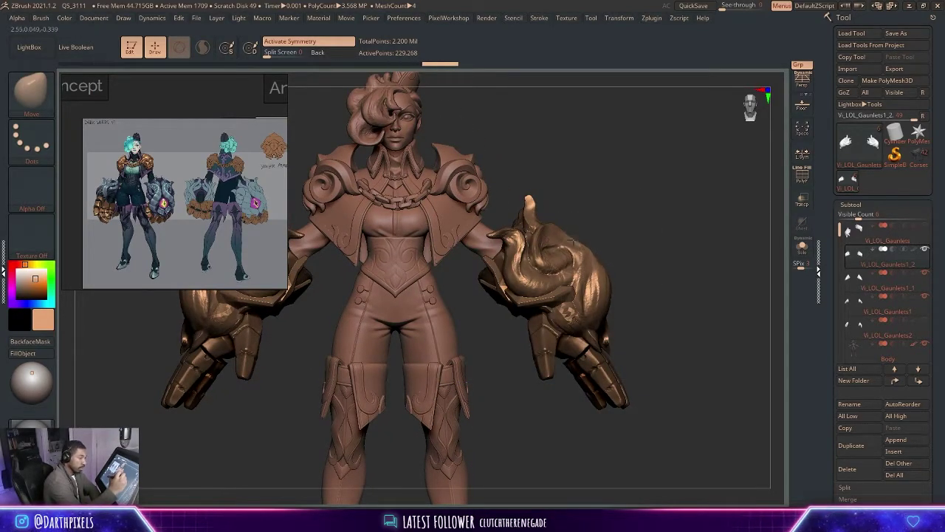
mouse_move(569, 231)
mouse_down()
mouse_move(580, 237)
mouse_move(555, 228)
mouse_up()
drag(650, 258, 601, 255)
Reshape the top and side edges of the gauntlet shell from the side with a resized Move brush.
drag(654, 226, 464, 231)
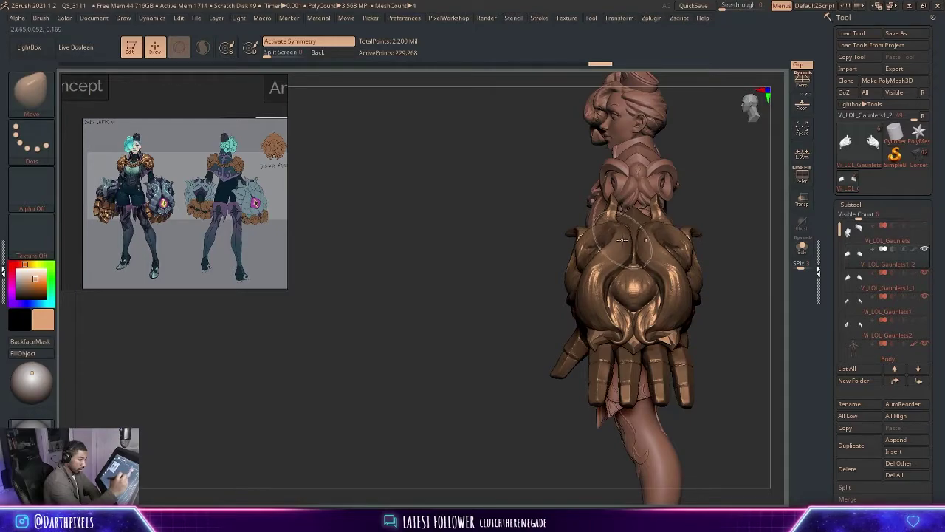
drag(715, 197, 768, 210)
key(space)
mouse_move(671, 228)
mouse_down()
mouse_move(682, 224)
mouse_move(662, 229)
mouse_up()
drag(584, 279, 588, 277)
Adjust the swirling form on top of the gauntlet shell from above with a smaller Move brush.
mouse_move(675, 187)
shift+mouse_down()
mouse_move(682, 199)
mouse_move(656, 239)
mouse_move(628, 229)
mouse_move(650, 236)
mouse_move(610, 243)
shift+mouse_up()
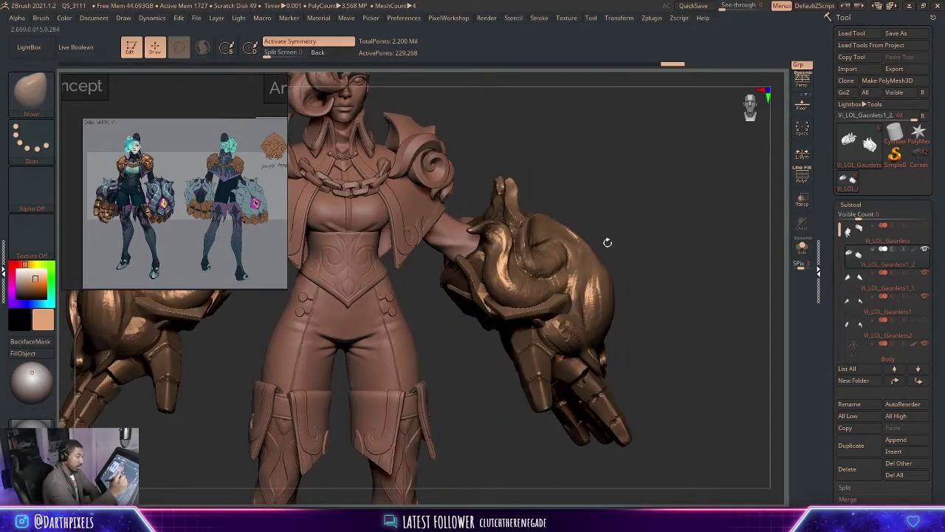
key(space)
drag(597, 212, 624, 249)
key(space)
mouse_move(563, 251)
mouse_down()
mouse_move(553, 248)
mouse_move(557, 259)
mouse_up()
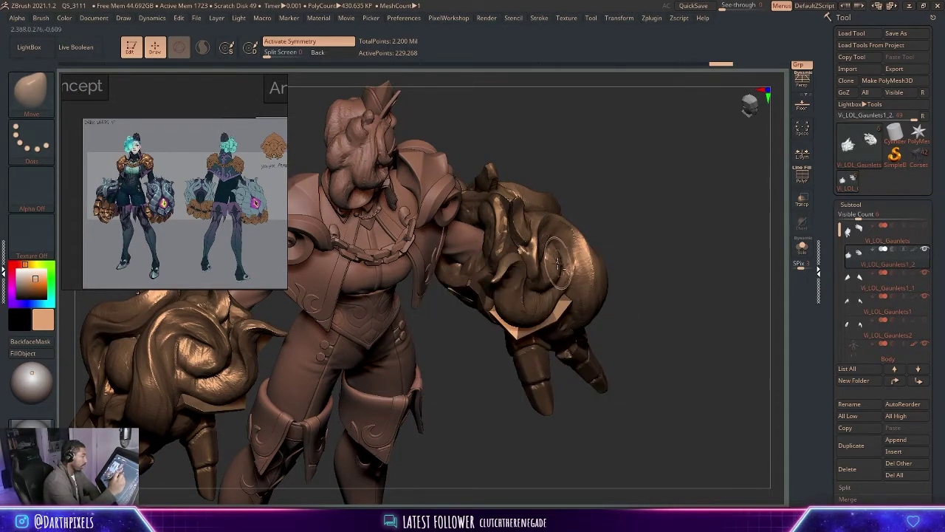
Nudge the shell's outer contour above the knuckles upward and check the gauntlet's shape from several angles.
mouse_move(626, 215)
mouse_down()
mouse_move(666, 228)
mouse_move(621, 232)
mouse_move(563, 310)
mouse_move(618, 272)
mouse_up()
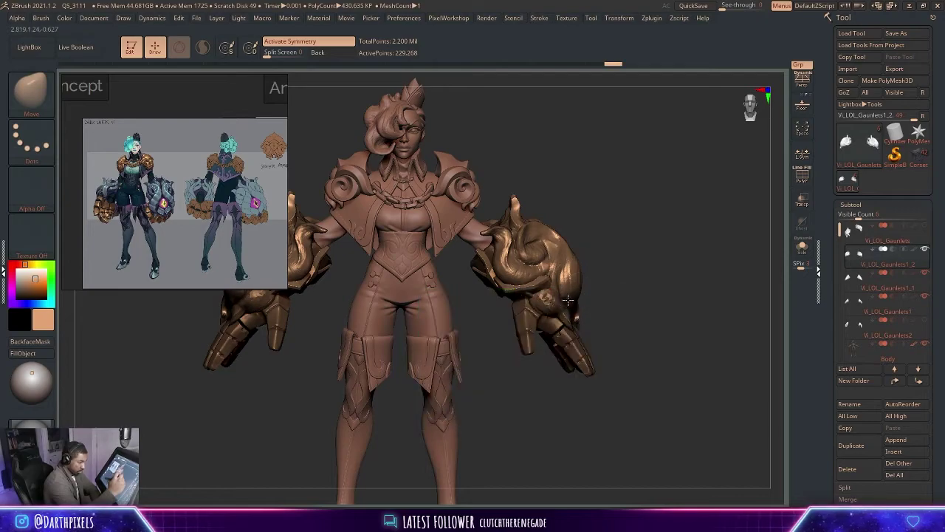
mouse_move(573, 293)
mouse_down()
mouse_move(421, 391)
mouse_move(577, 279)
mouse_up()
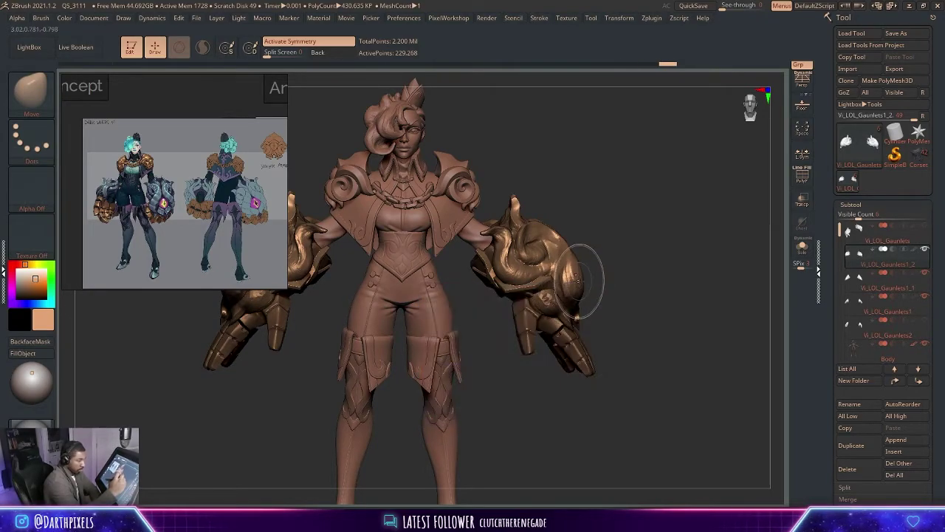
mouse_move(635, 239)
shift+mouse_down()
mouse_move(625, 195)
mouse_move(690, 205)
mouse_move(637, 216)
mouse_move(709, 226)
mouse_move(684, 220)
mouse_move(598, 237)
shift+mouse_up()
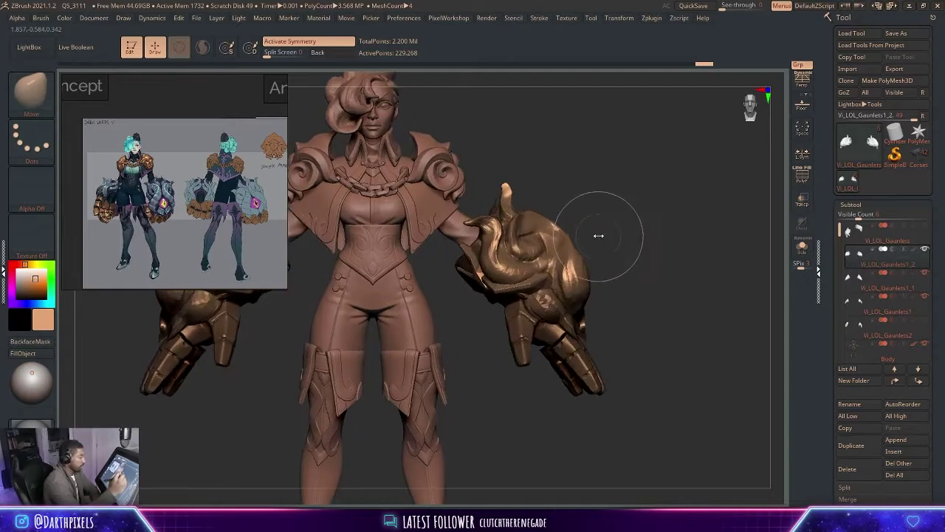
right_drag(589, 233, 571, 259)
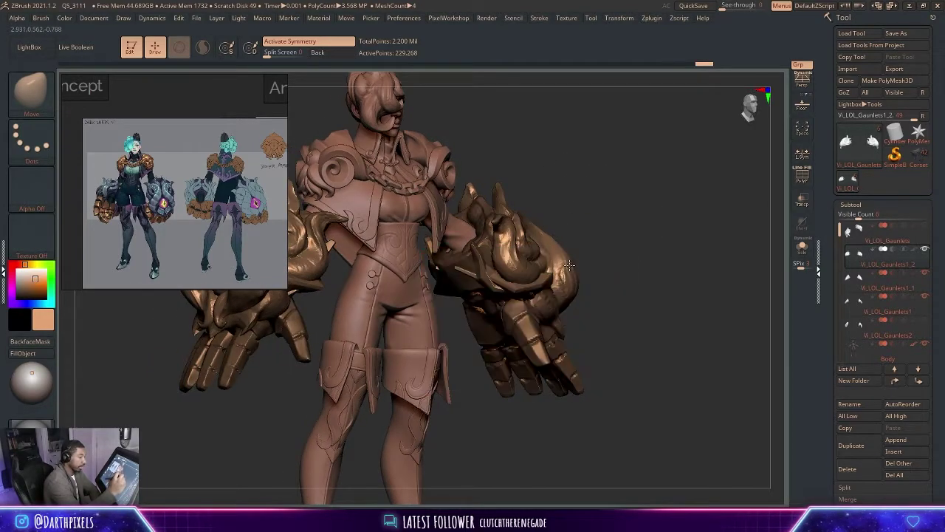
right_drag(549, 235, 567, 211)
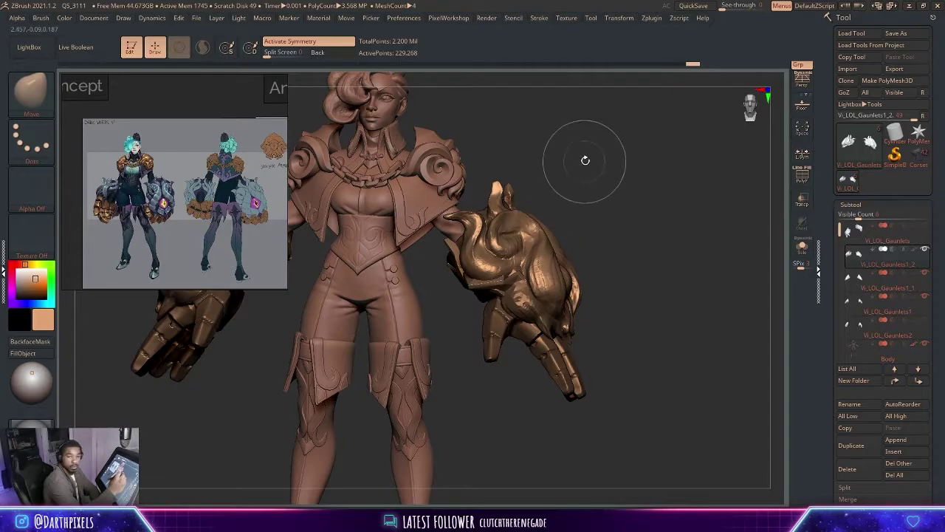
Refine the outer contour of the gauntlet shell with a resized Move brush, working from front, three-quarter and side views.
mouse_move(584, 203)
mouse_down()
mouse_move(537, 222)
mouse_move(583, 211)
mouse_move(553, 190)
mouse_up()
key(space)
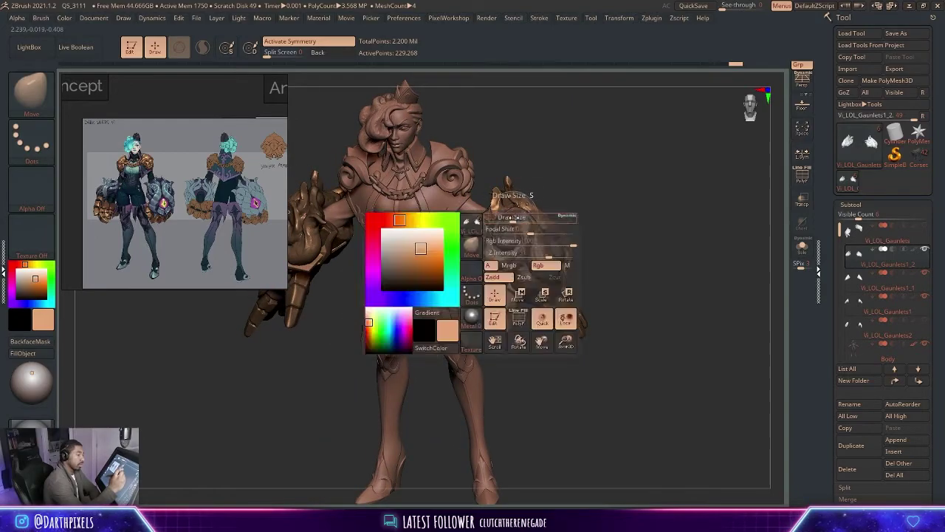
alt+drag(559, 200, 540, 230)
key(f)
drag(548, 192, 665, 221)
key(space)
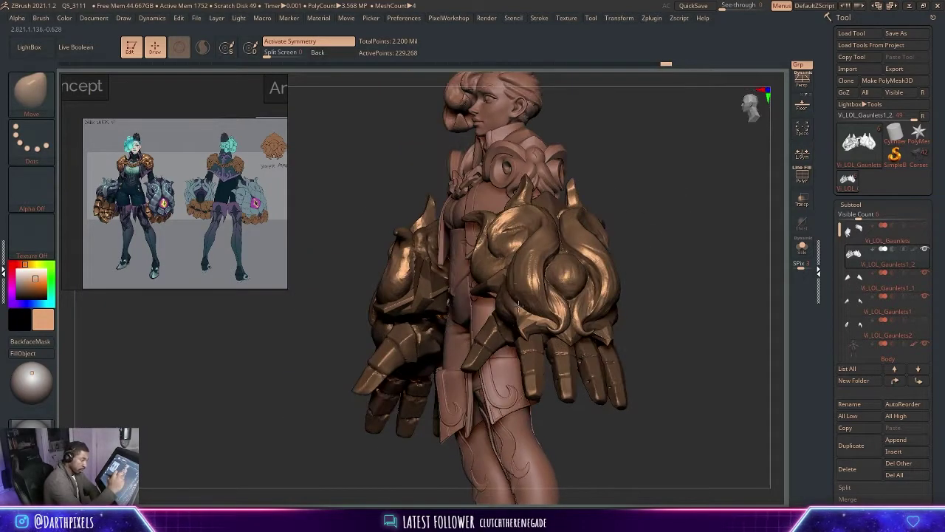
mouse_move(642, 251)
mouse_down()
mouse_move(654, 239)
mouse_move(608, 197)
mouse_move(613, 213)
mouse_move(602, 228)
mouse_move(627, 200)
mouse_move(646, 201)
mouse_move(654, 261)
mouse_move(648, 235)
mouse_up()
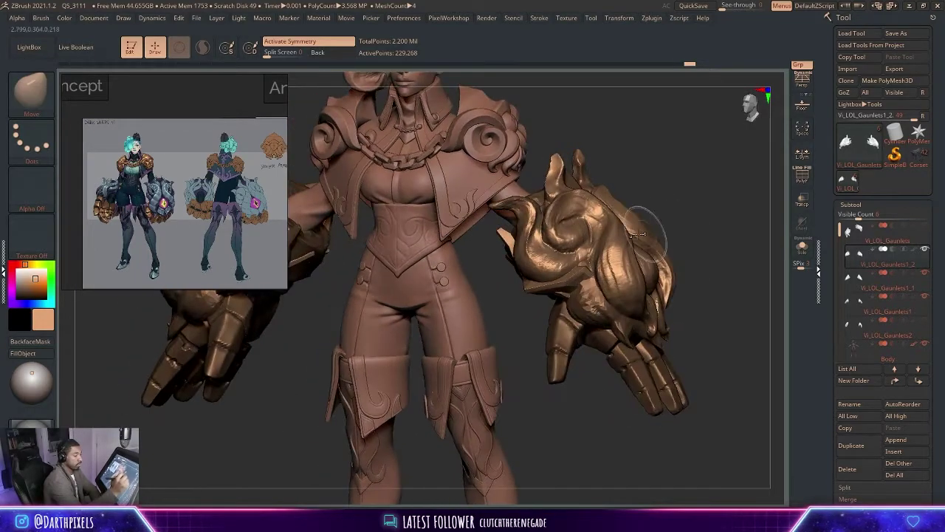
drag(667, 194, 591, 186)
drag(656, 161, 633, 222)
drag(632, 222, 689, 226)
Frame the golden armored fingers in the concept art reference and make the gauntlet hand mesh the active subtool.
scroll(133, 228, up, 7)
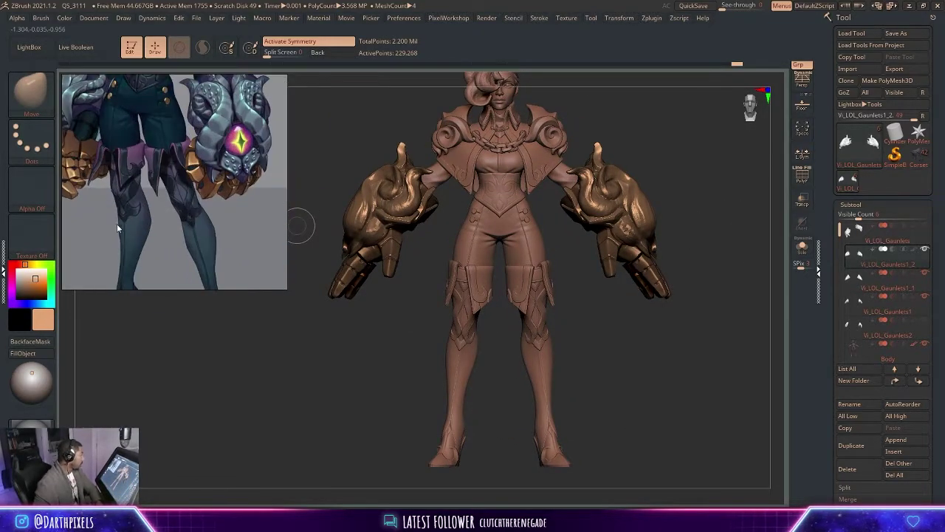
middle_drag(120, 222, 251, 274)
scroll(152, 200, up, 8)
scroll(176, 183, down, 5)
middle_drag(176, 184, 202, 139)
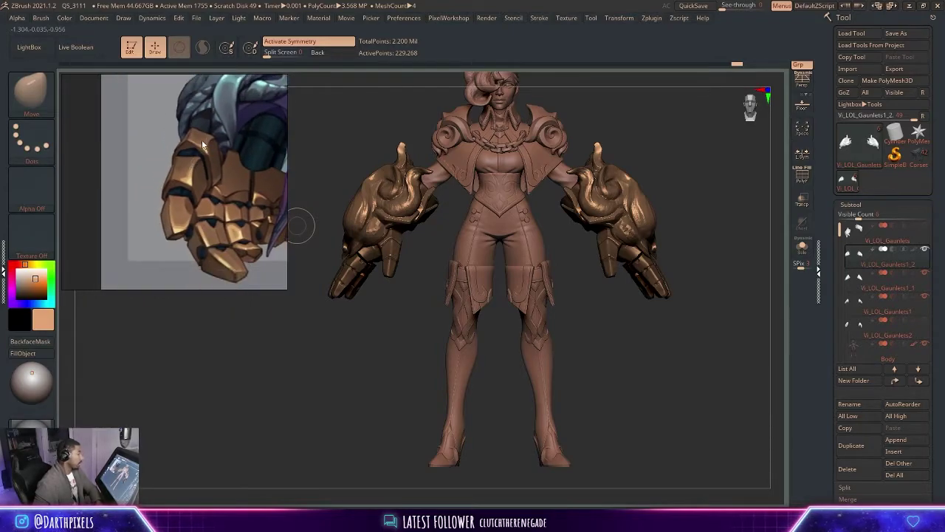
drag(418, 274, 391, 262)
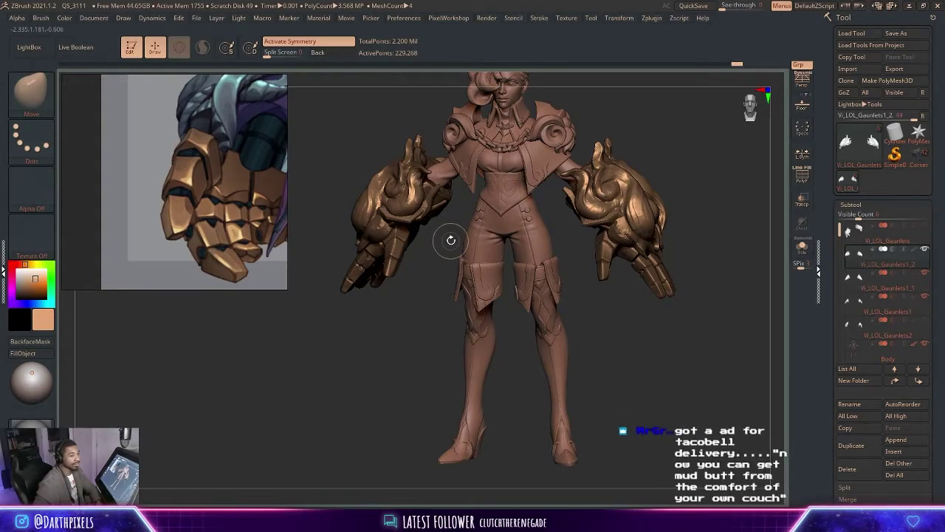
alt+click(397, 253)
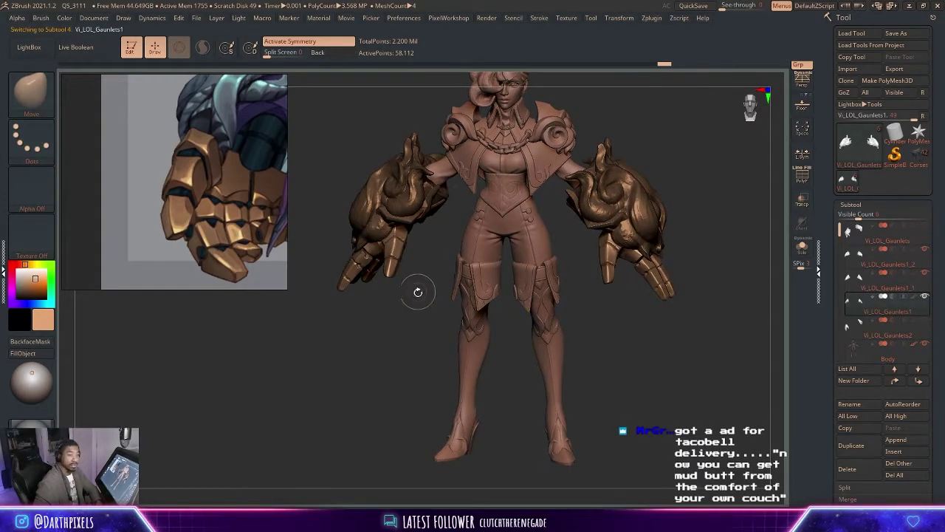
mouse_move(409, 262)
alt+mouse_down()
mouse_move(422, 315)
mouse_move(466, 217)
mouse_move(450, 232)
mouse_move(420, 227)
mouse_move(402, 251)
mouse_move(401, 274)
mouse_move(424, 228)
mouse_move(428, 266)
mouse_move(439, 229)
mouse_move(464, 236)
alt+mouse_up()
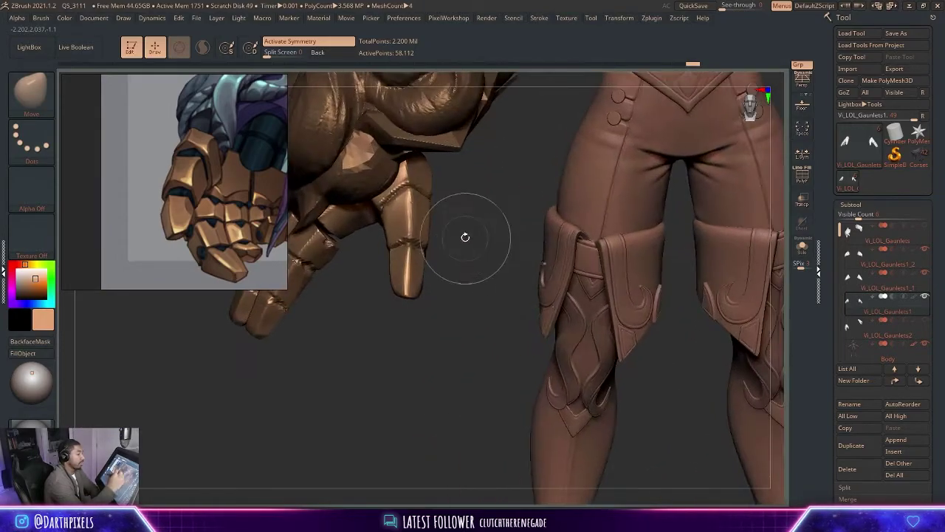
right_click(460, 190)
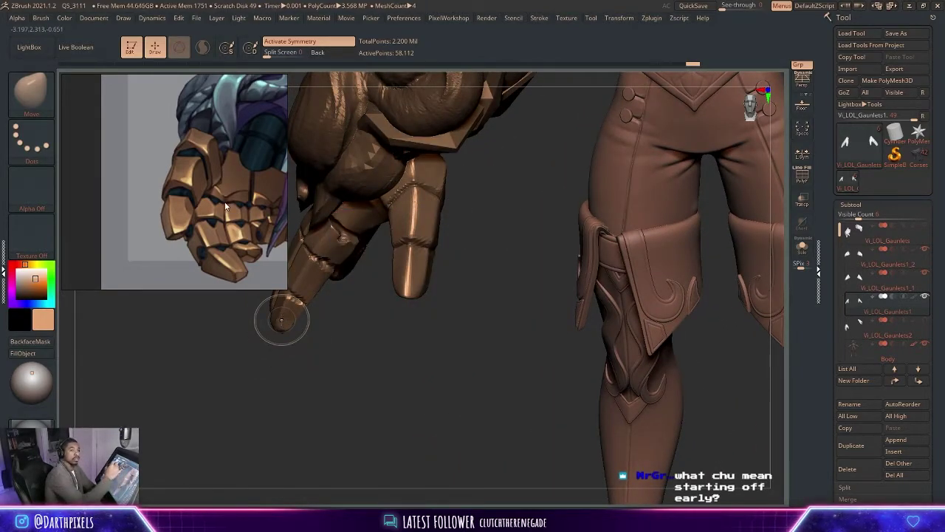
Flatten the front faces of the gauntlet's thumb segments into hard planes with a resized hPolish brush.
key(b)
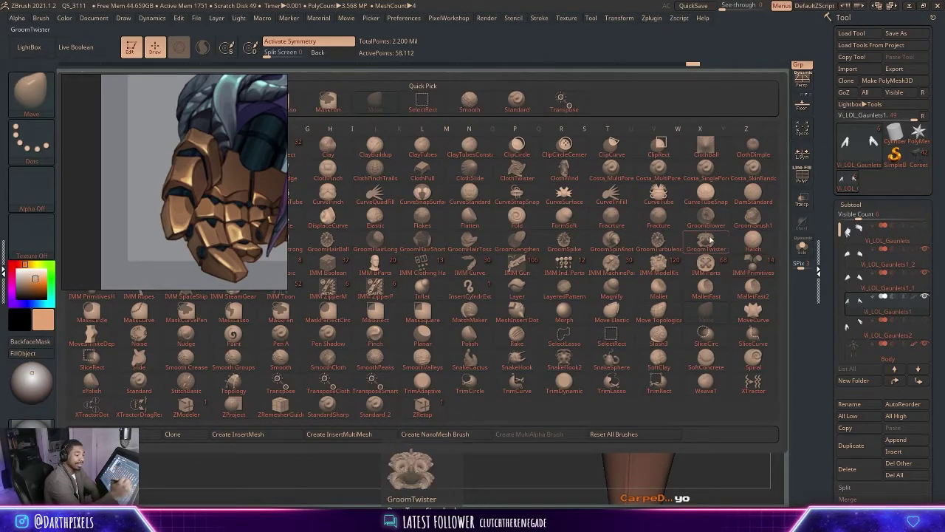
key(h)
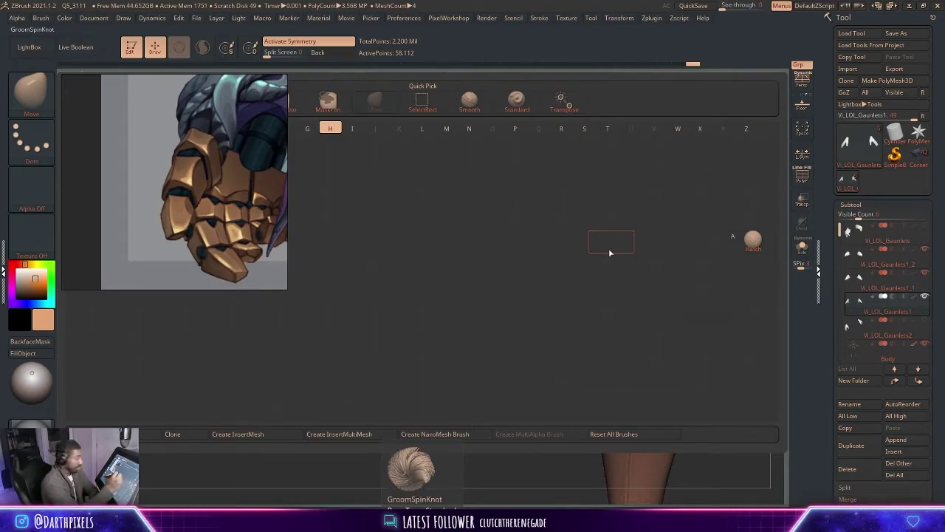
key(p)
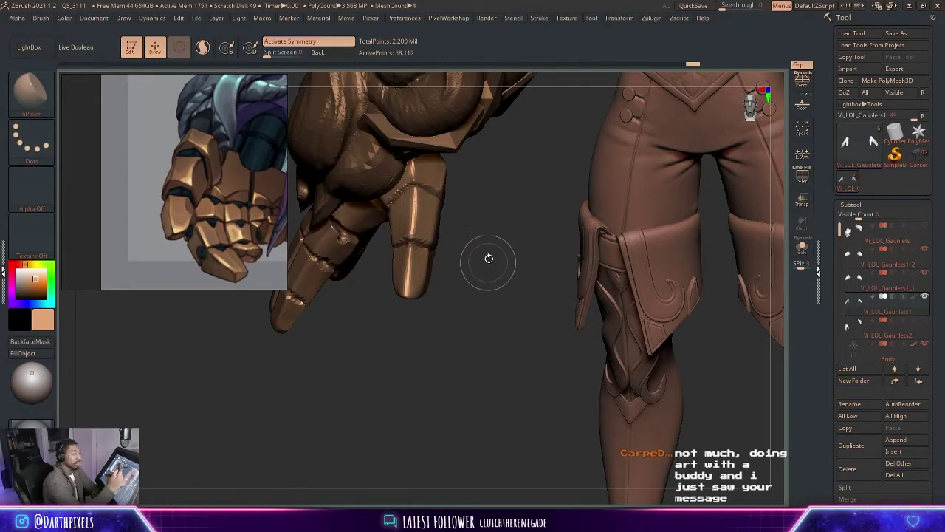
drag(489, 259, 483, 244)
key(space)
drag(554, 196, 453, 208)
key(space)
drag(601, 205, 454, 217)
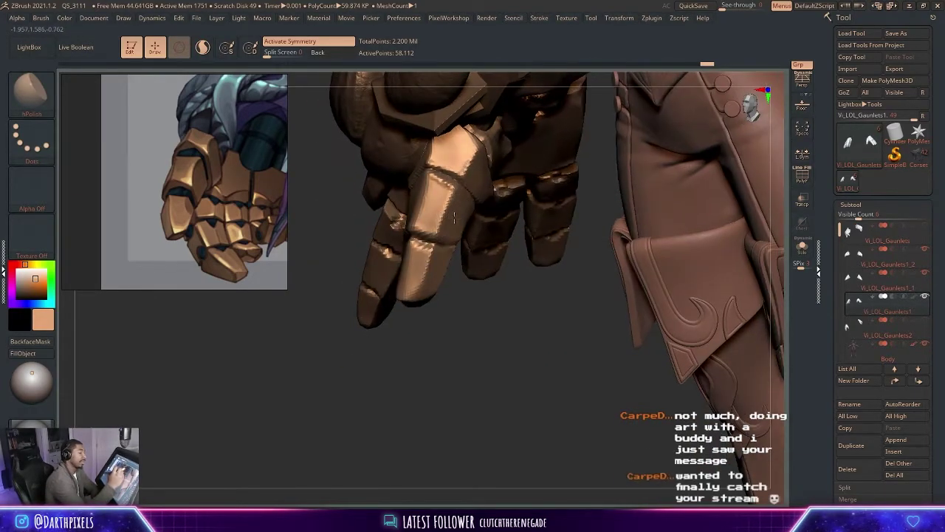
Polish the inner side and underside of the thumb segments into flat facets with hPolish.
drag(538, 323, 436, 208)
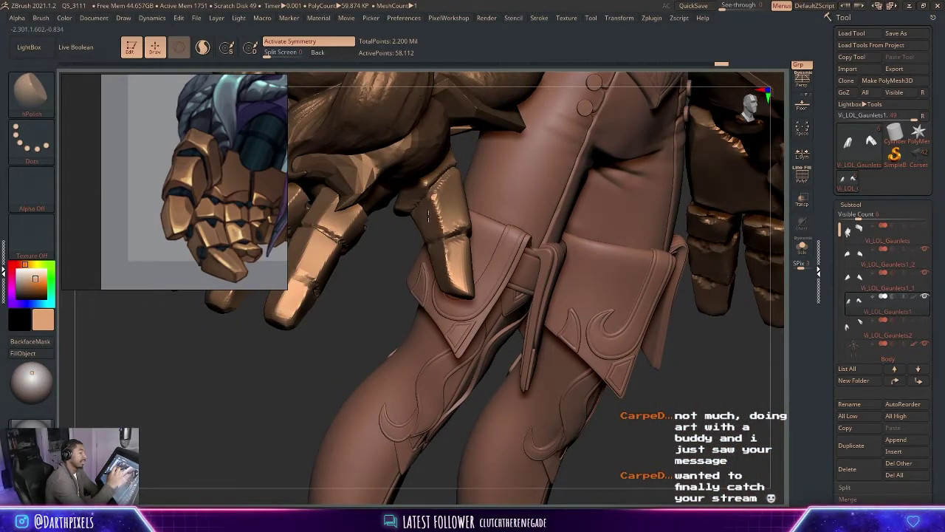
drag(392, 277, 458, 289)
key(space)
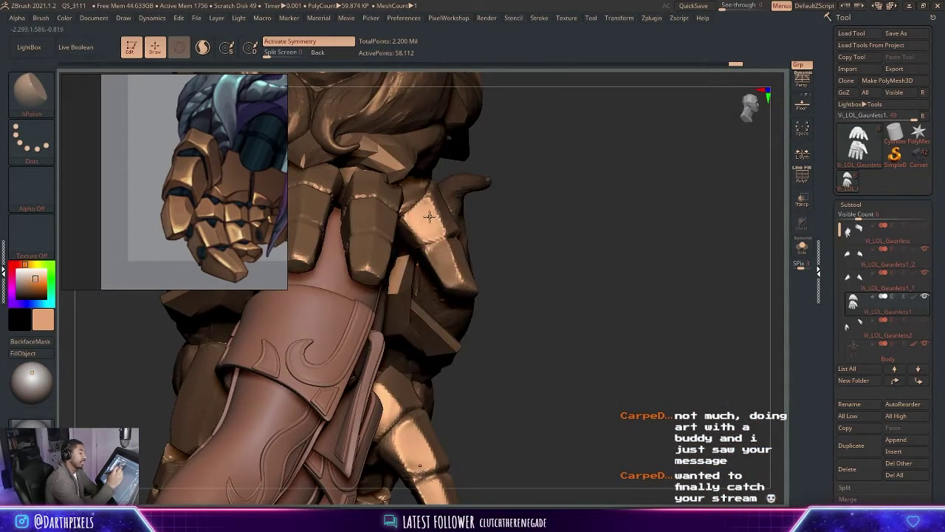
drag(517, 209, 410, 237)
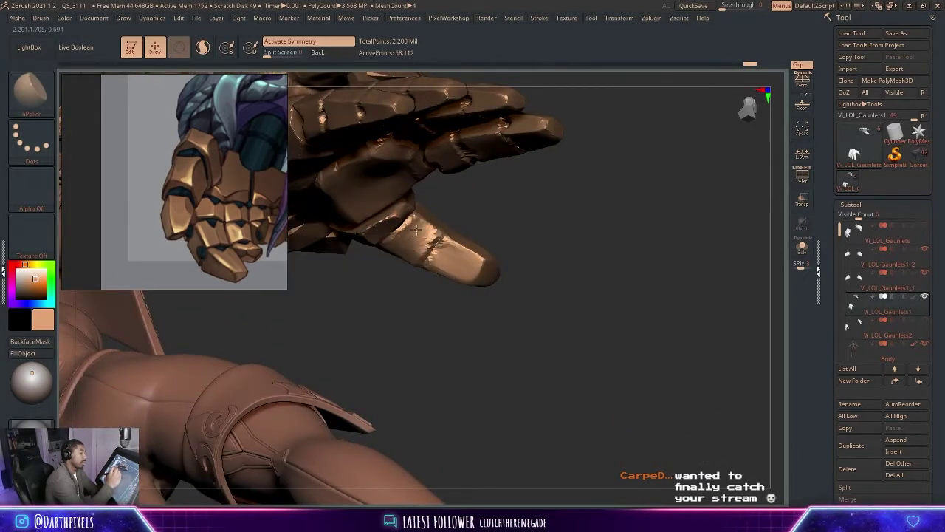
alt+drag(511, 219, 458, 310)
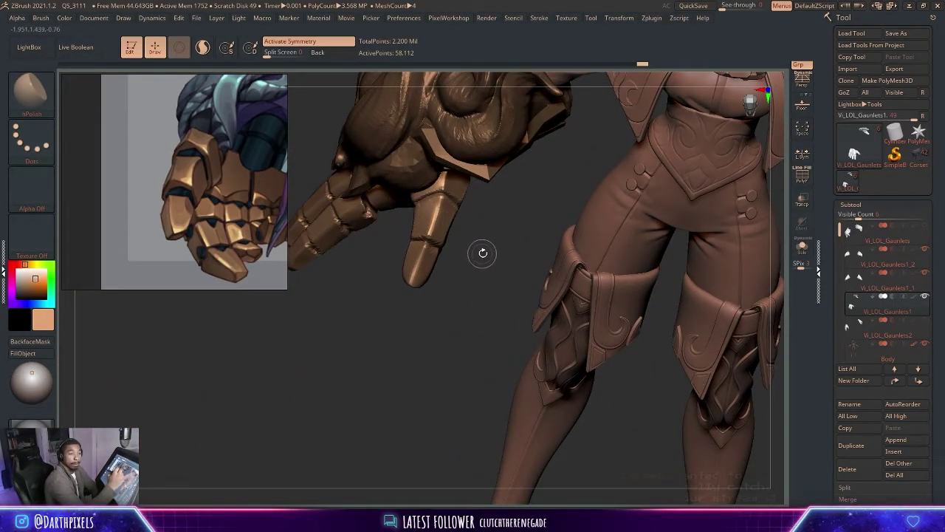
Sharpen the planes around the thumb's middle segment and tip with hPolish from several angles.
drag(483, 239, 448, 203)
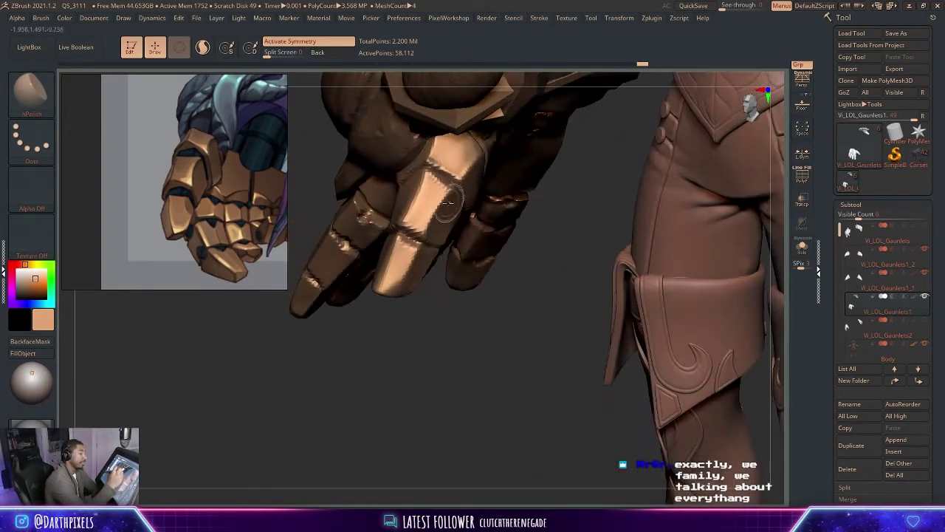
drag(405, 284, 419, 259)
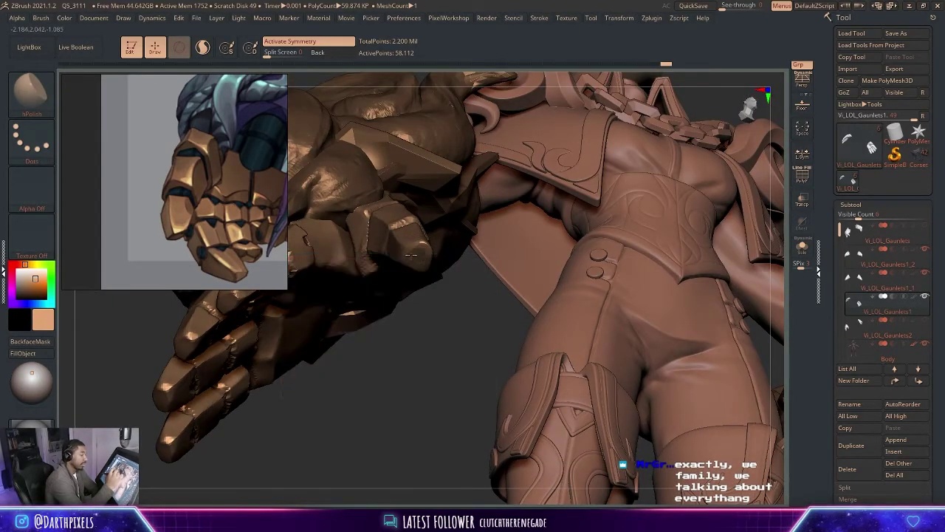
drag(452, 330, 408, 297)
right_click(405, 297)
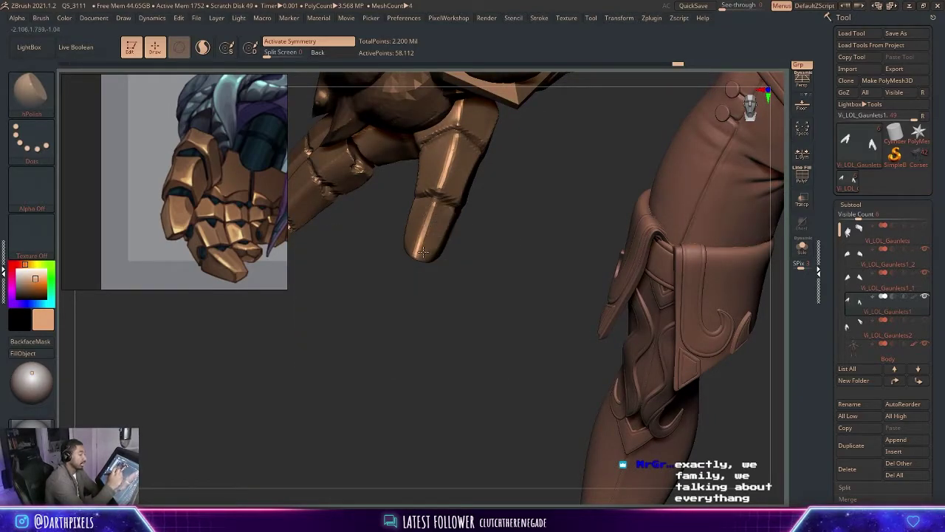
drag(429, 243, 417, 225)
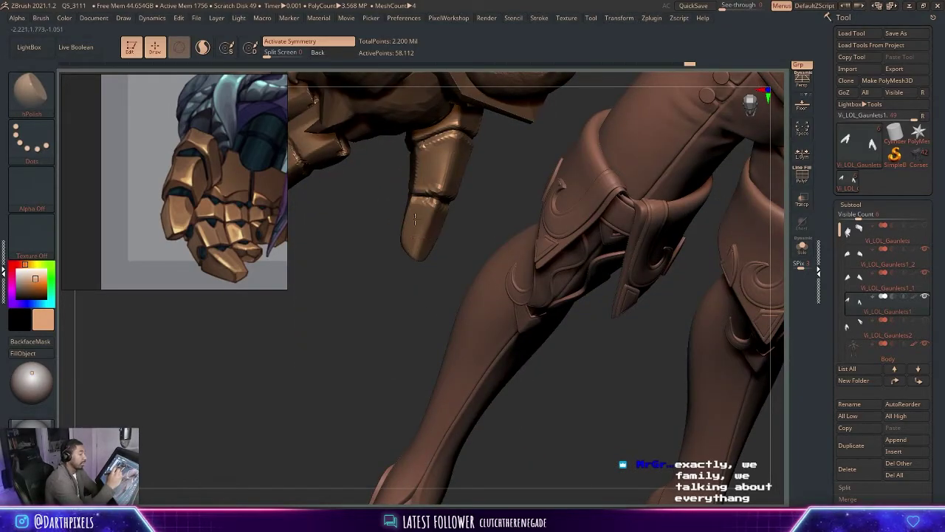
mouse_move(378, 293)
mouse_down()
mouse_move(369, 288)
mouse_move(500, 272)
mouse_move(475, 248)
mouse_move(411, 270)
mouse_move(411, 285)
mouse_move(443, 285)
mouse_move(538, 239)
mouse_move(564, 206)
mouse_move(517, 221)
mouse_up()
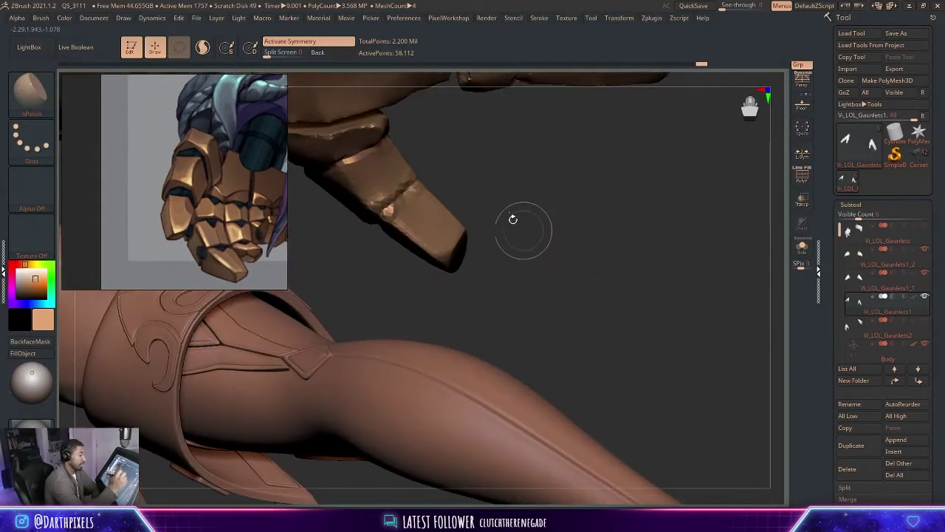
Carve the crease at the thumb's upper joint on the palm side with a resized DamStandard brush.
key(space)
key(b)
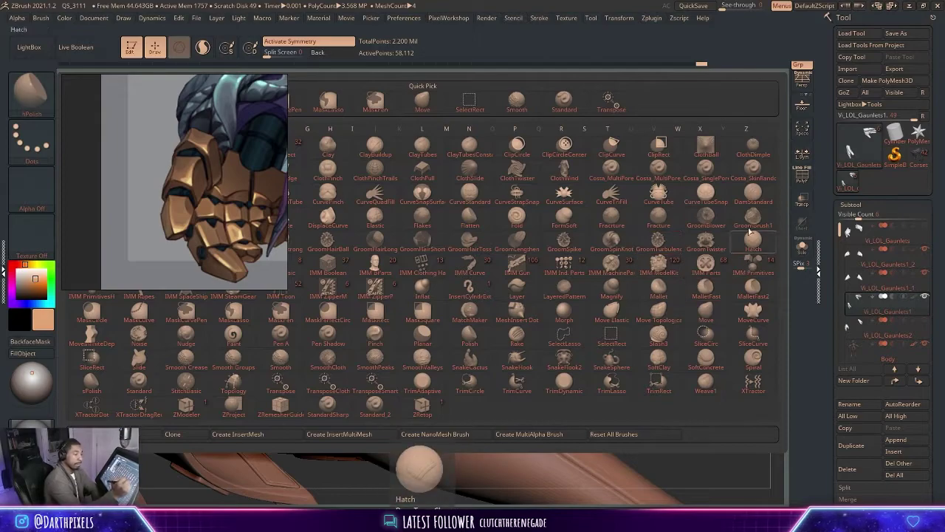
key(d)
key(s)
drag(487, 177, 412, 210)
key(space)
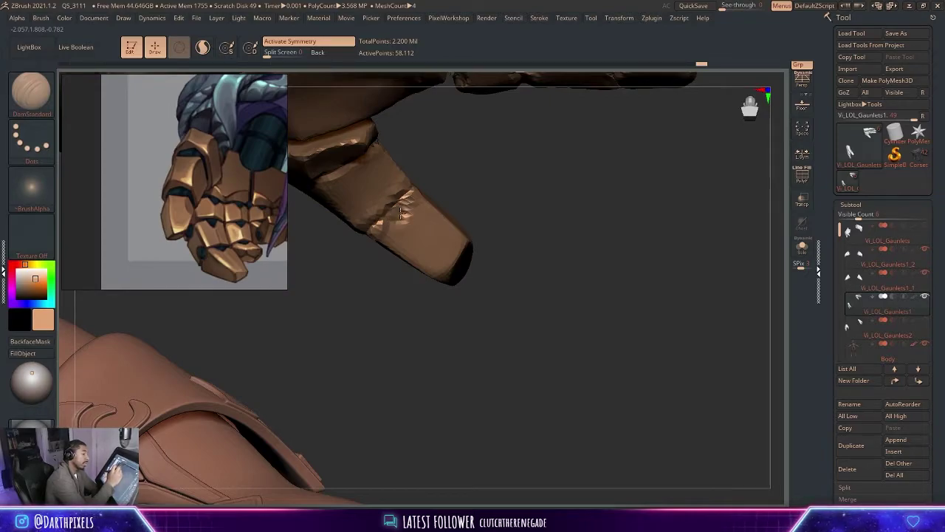
mouse_move(436, 169)
mouse_down()
mouse_move(416, 194)
mouse_move(441, 161)
mouse_up()
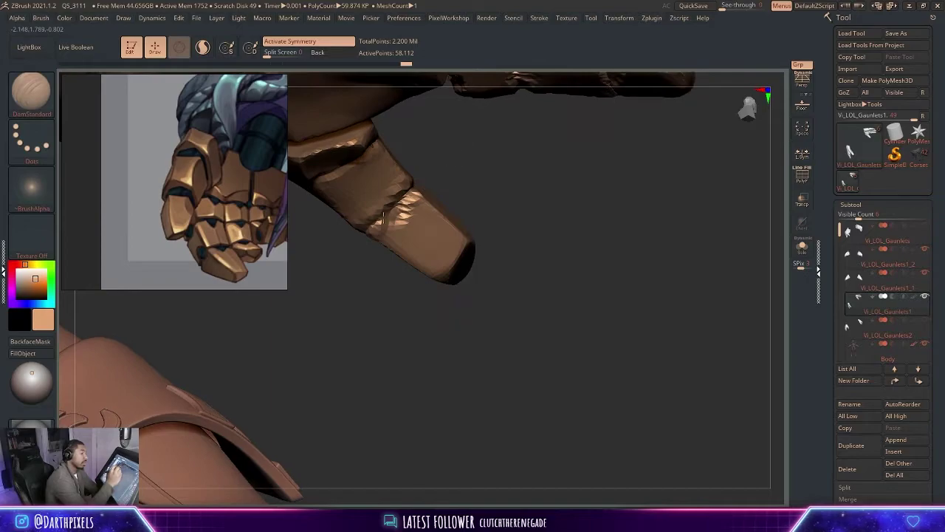
Define the lengthwise ridge line and the joint creases around the thumb with DamStandard.
drag(353, 249, 409, 227)
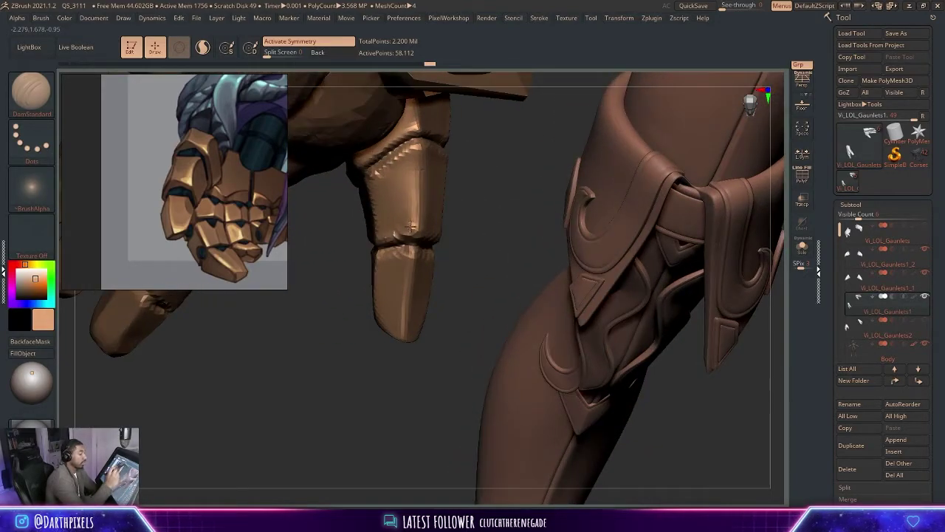
drag(477, 222, 408, 235)
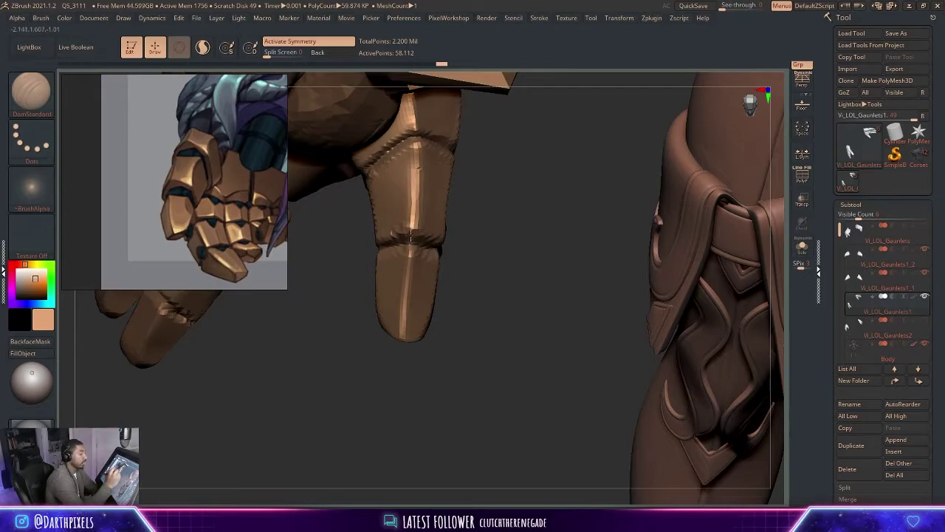
drag(476, 245, 407, 226)
drag(490, 233, 430, 236)
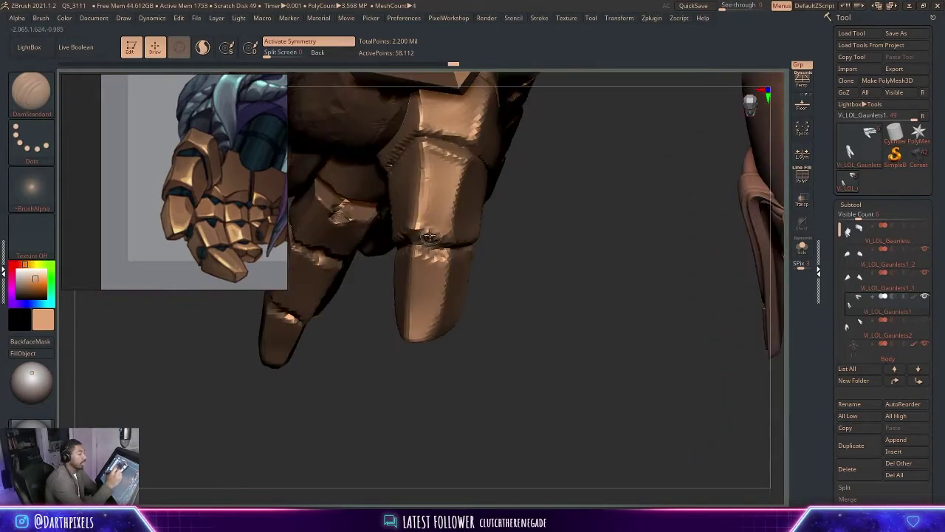
drag(519, 241, 407, 154)
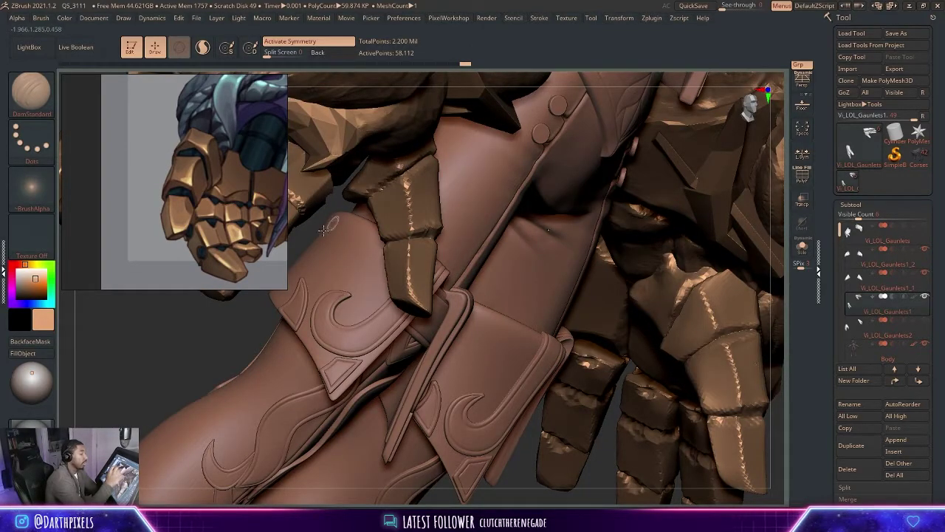
drag(323, 213, 378, 189)
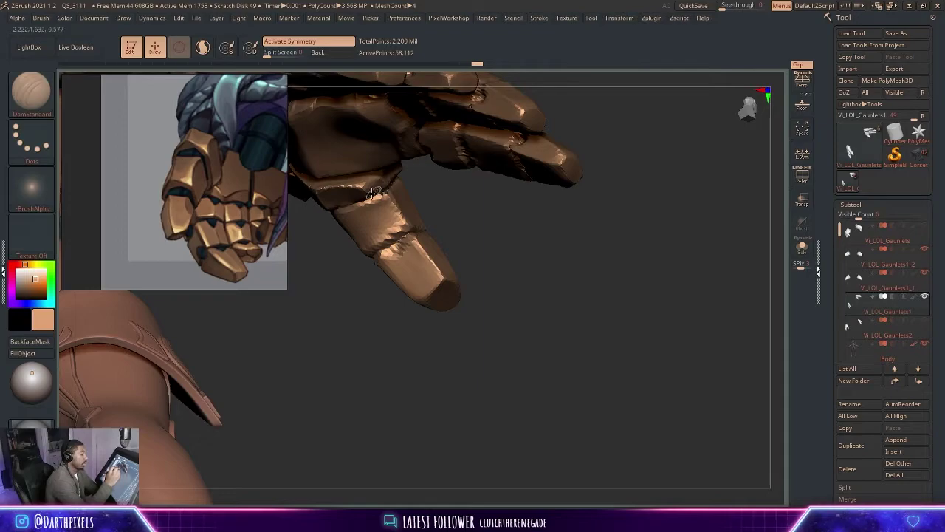
drag(474, 219, 452, 201)
Flatten the thumb's palm-side faces and its base segment with a resized hPolish brush.
key(b)
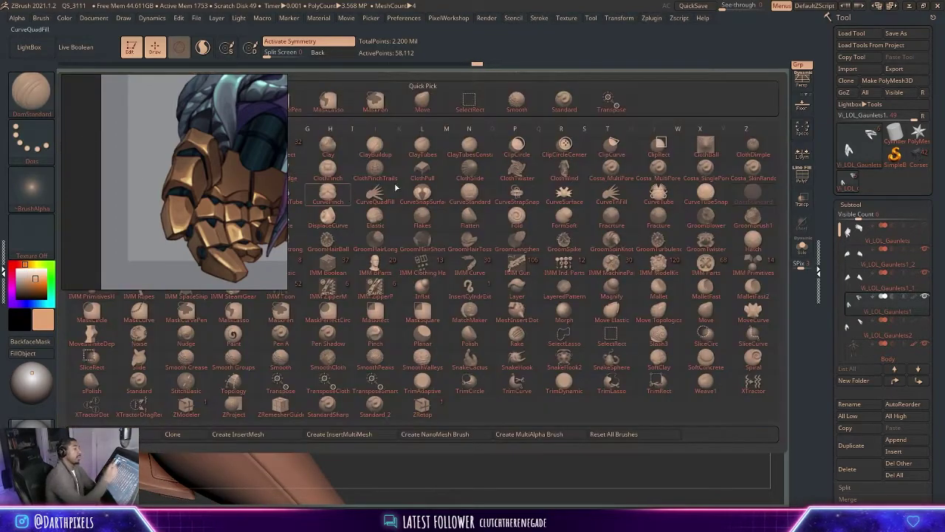
key(h)
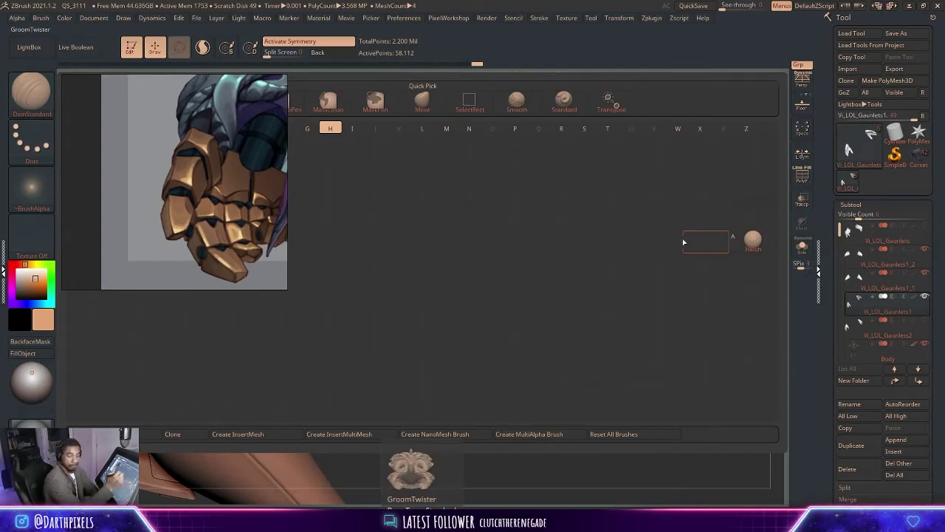
click(683, 241)
key(space)
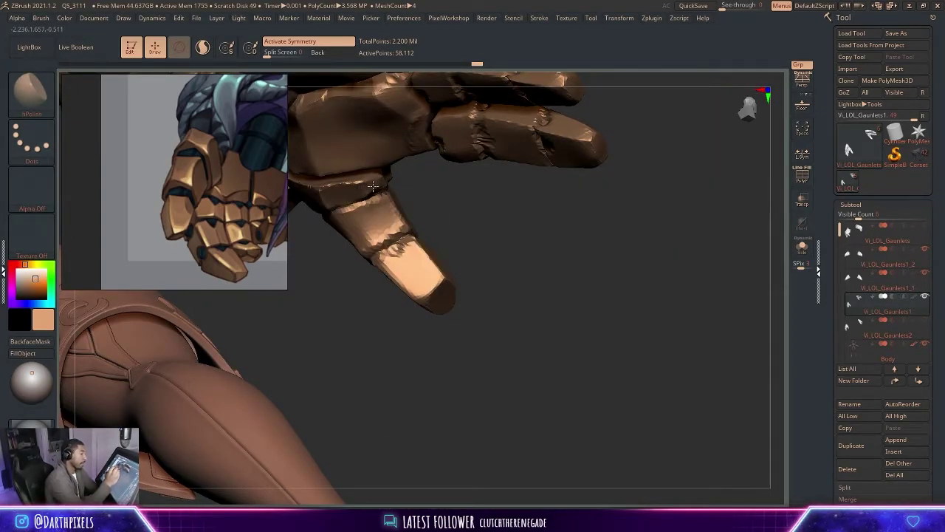
drag(490, 219, 411, 228)
key(space)
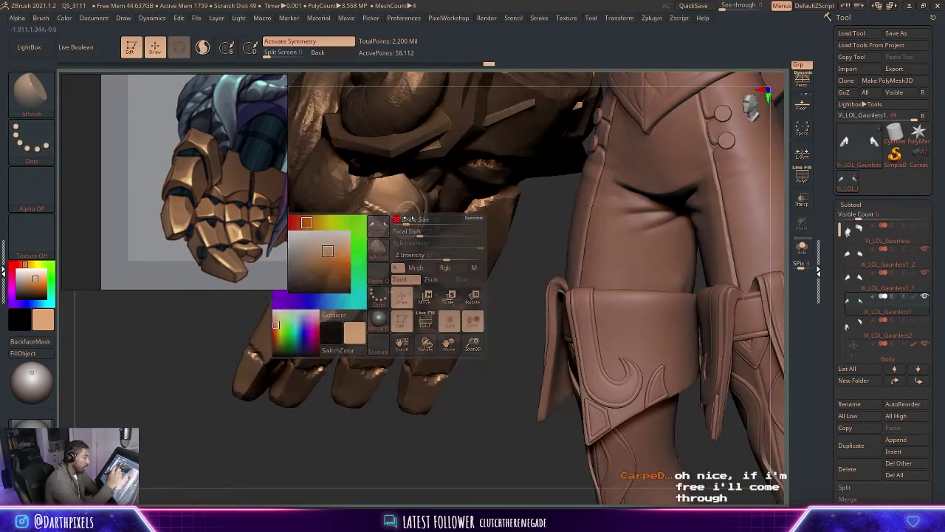
key(space)
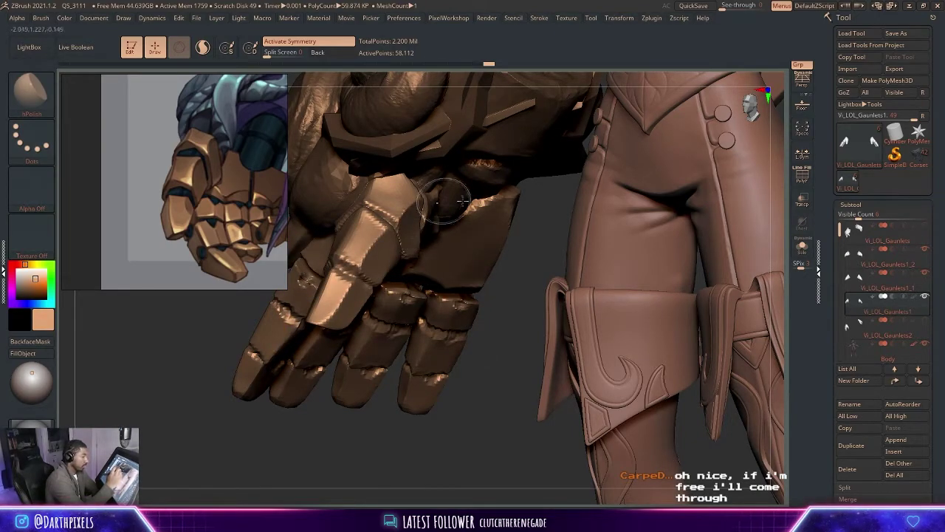
Isolate the gauntlet hand subtool in Solo mode to expose the thumb and palm.
drag(536, 309, 477, 268)
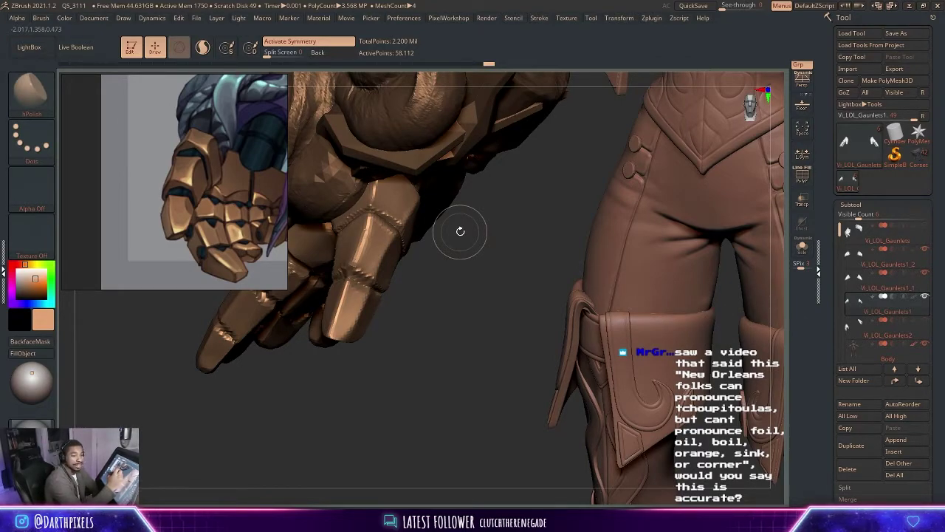
right_drag(465, 229, 457, 251)
key(alt+s)
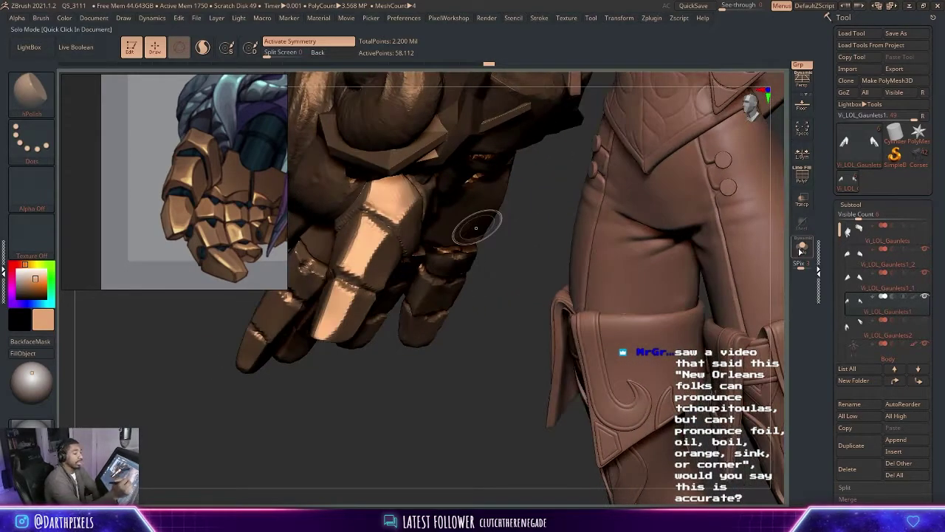
drag(548, 199, 478, 216)
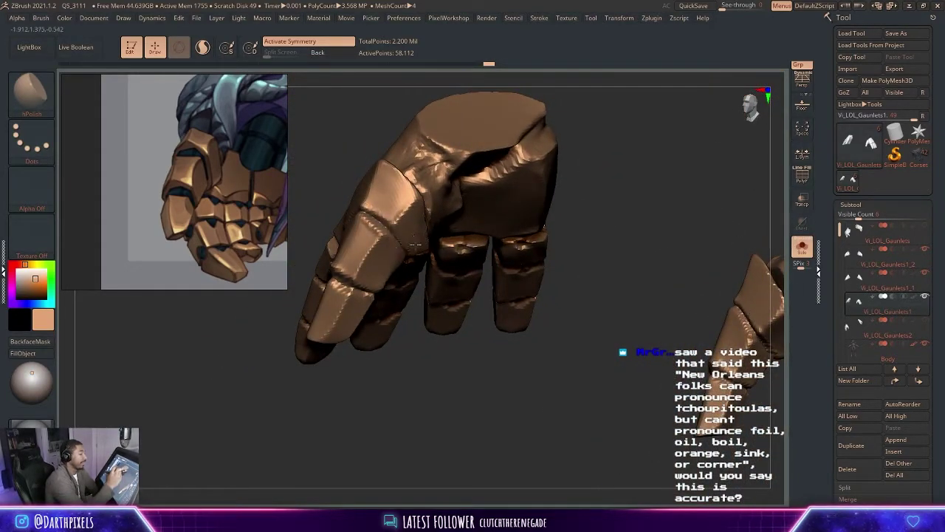
drag(587, 175, 623, 175)
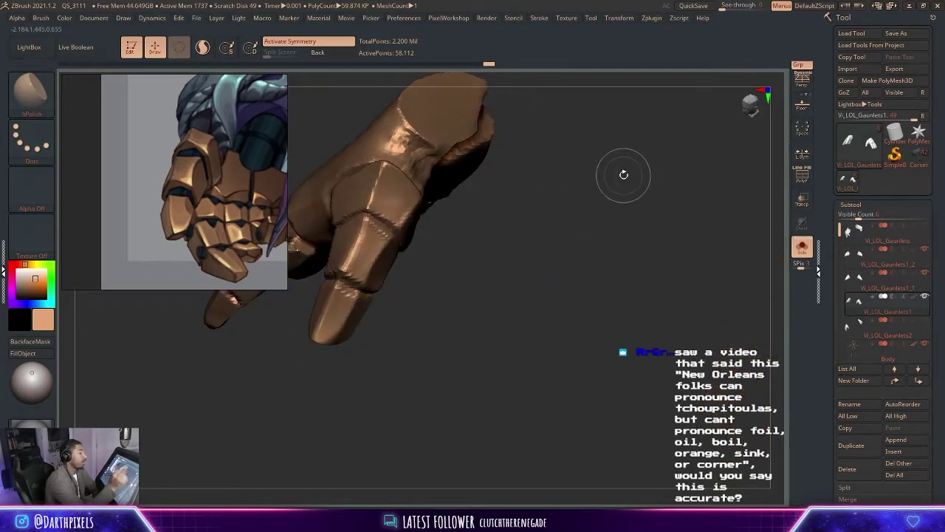
Flatten the back-facing planes of the thumb's base segment with hPolish.
drag(493, 205, 523, 219)
drag(378, 190, 365, 195)
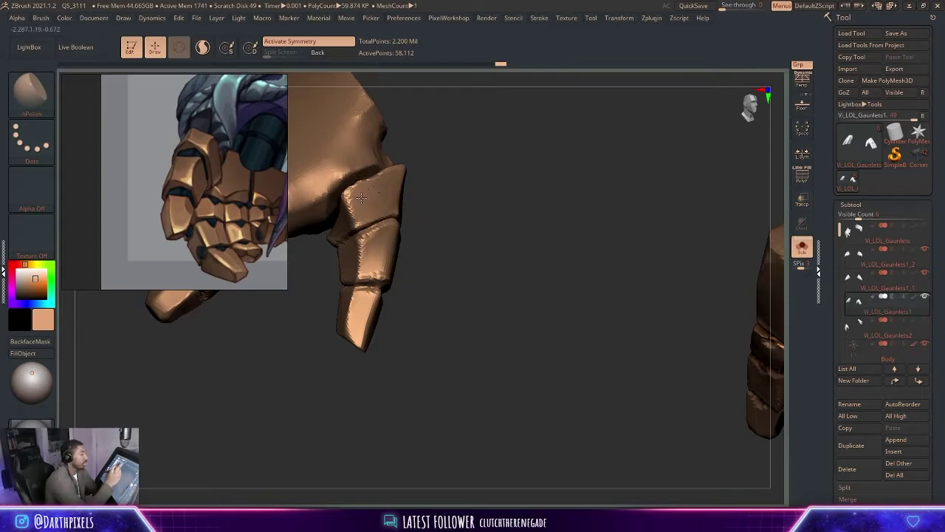
mouse_move(447, 178)
mouse_down()
mouse_move(415, 200)
mouse_move(512, 200)
mouse_move(489, 170)
mouse_move(454, 169)
mouse_move(428, 188)
mouse_move(455, 188)
mouse_up()
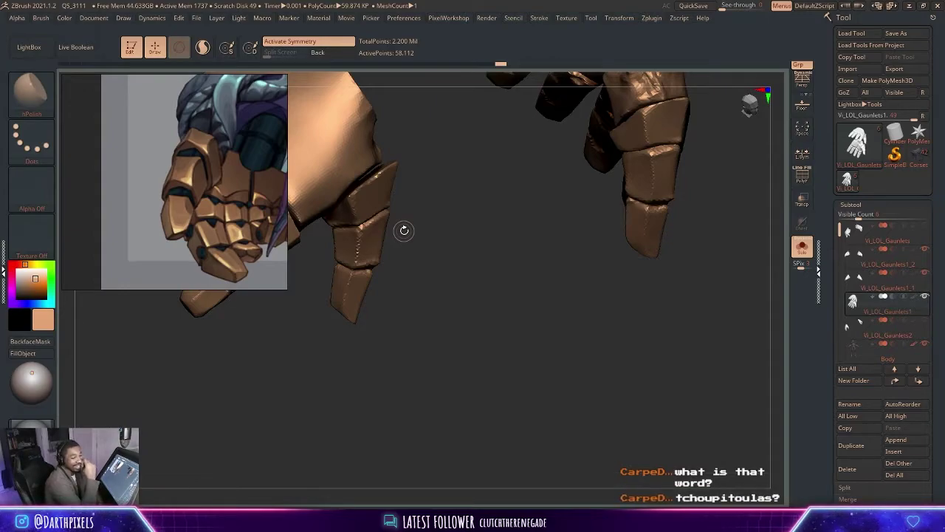
drag(404, 229, 393, 235)
Carve the ridge line and joint creases along the thumb's outer side with a resized DamStandard brush.
click(30, 90)
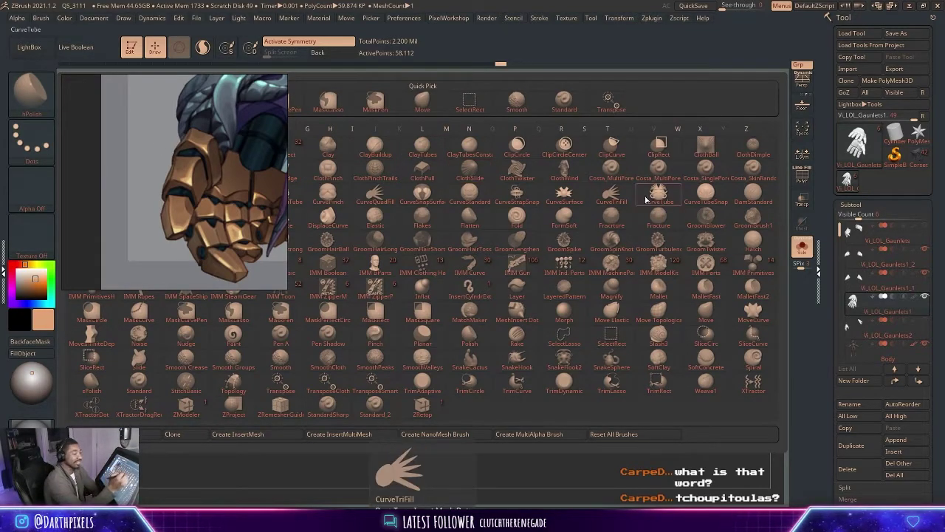
click(742, 198)
key(space)
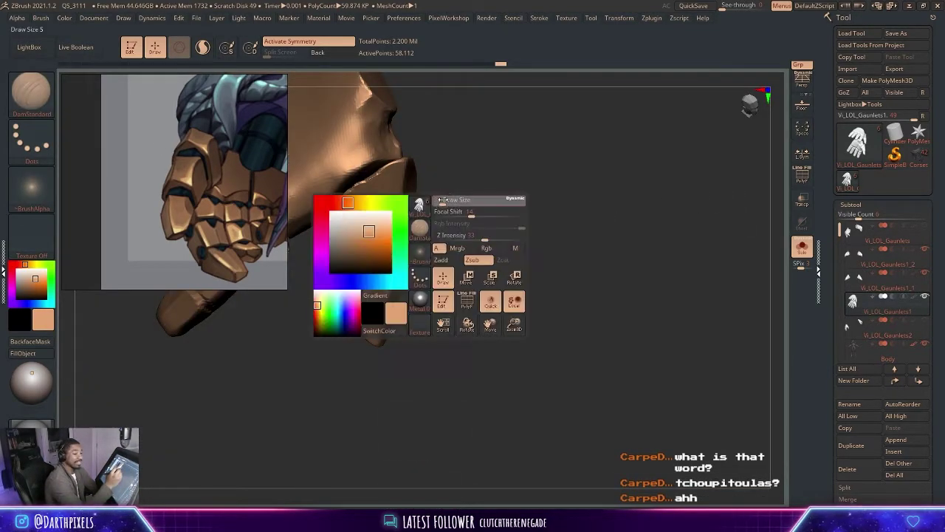
alt+drag(460, 200, 460, 206)
key(space)
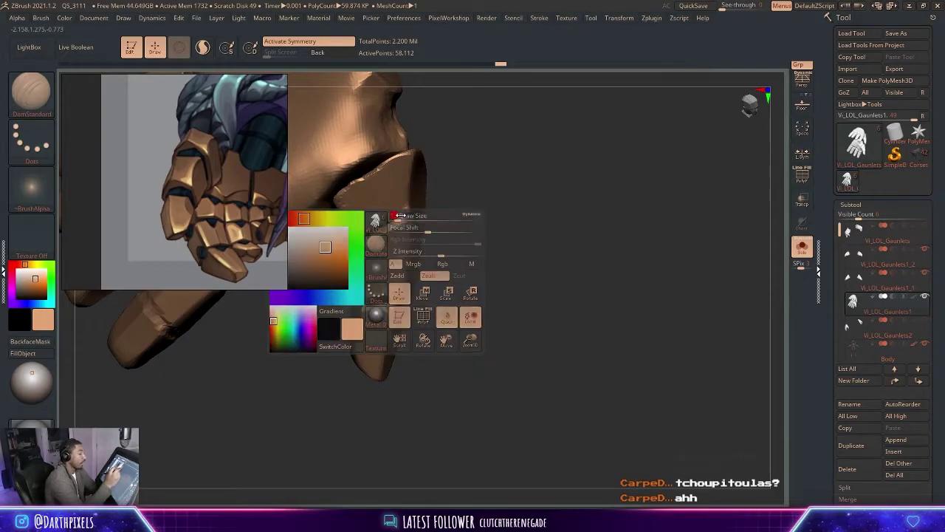
right_drag(415, 215, 456, 217)
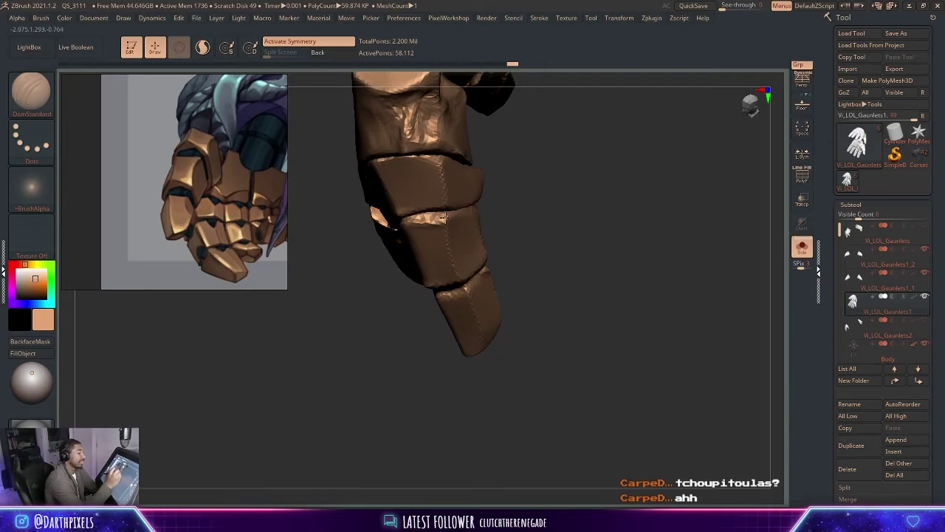
drag(483, 167, 522, 233)
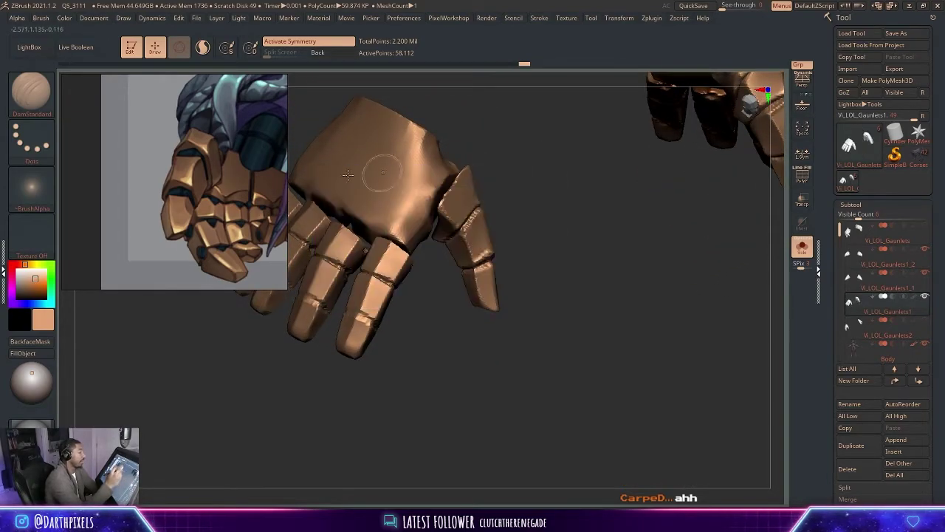
Flatten the outer palm plate and bevel its little-finger side with a resized hPolish brush.
click(31, 92)
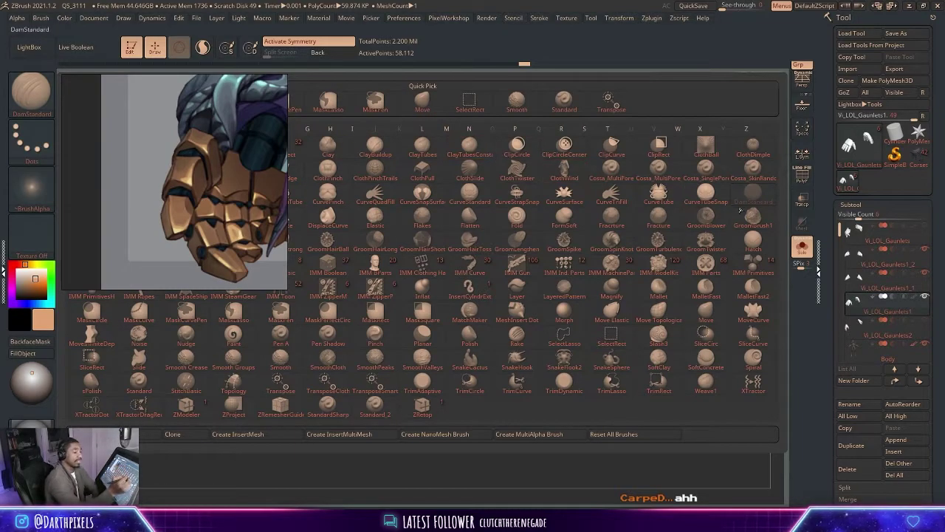
key(h)
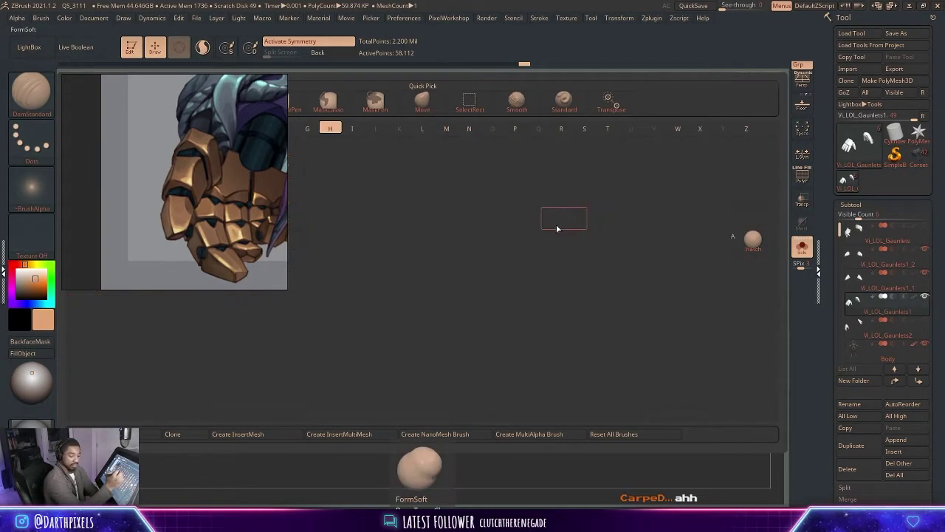
key(p)
mouse_move(519, 205)
mouse_down()
mouse_move(594, 159)
mouse_move(582, 140)
mouse_move(479, 215)
mouse_up()
key(space)
right_drag(528, 181, 553, 163)
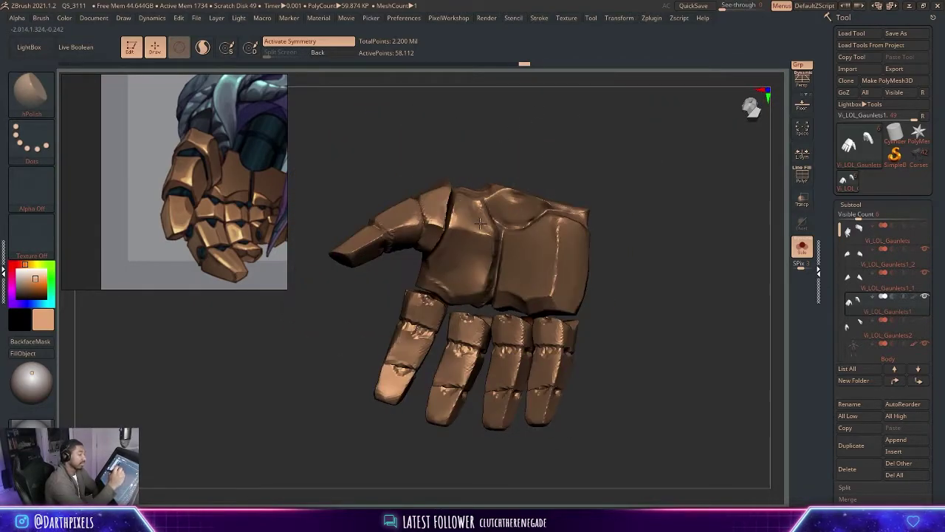
right_drag(480, 233, 514, 232)
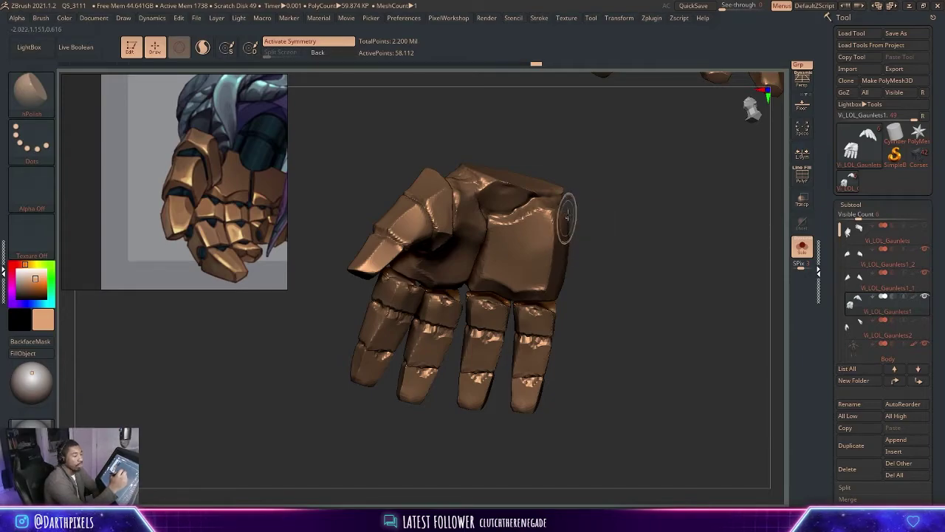
drag(569, 229, 586, 194)
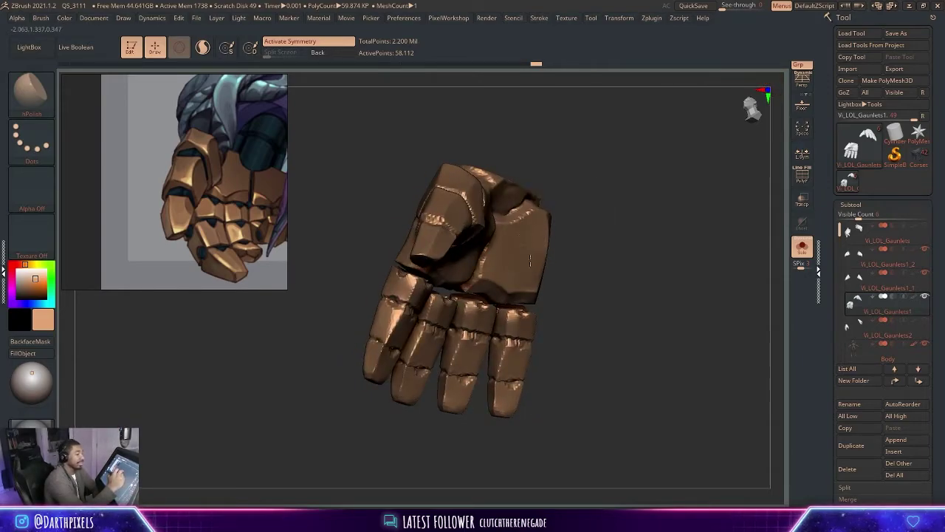
alt+drag(582, 236, 539, 207)
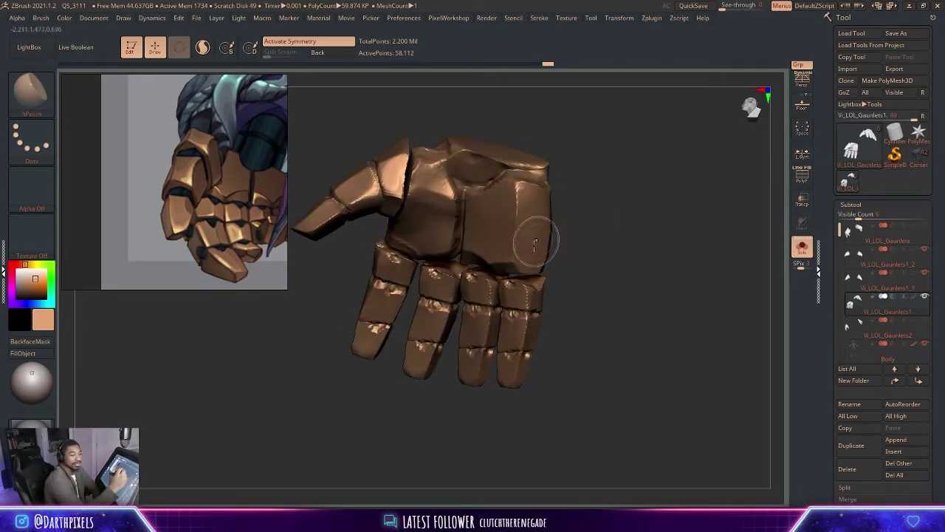
Polish a bevel along the outer palm plate's lower edge above the finger bases with hPolish.
mouse_move(528, 236)
mouse_down()
mouse_move(522, 187)
mouse_move(558, 234)
mouse_move(559, 176)
mouse_up()
right_click(567, 216)
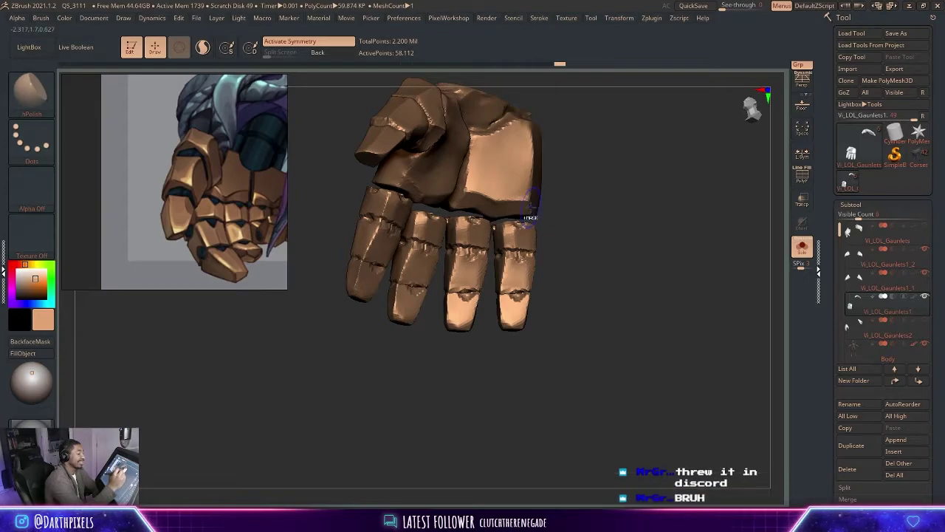
right_click(518, 204)
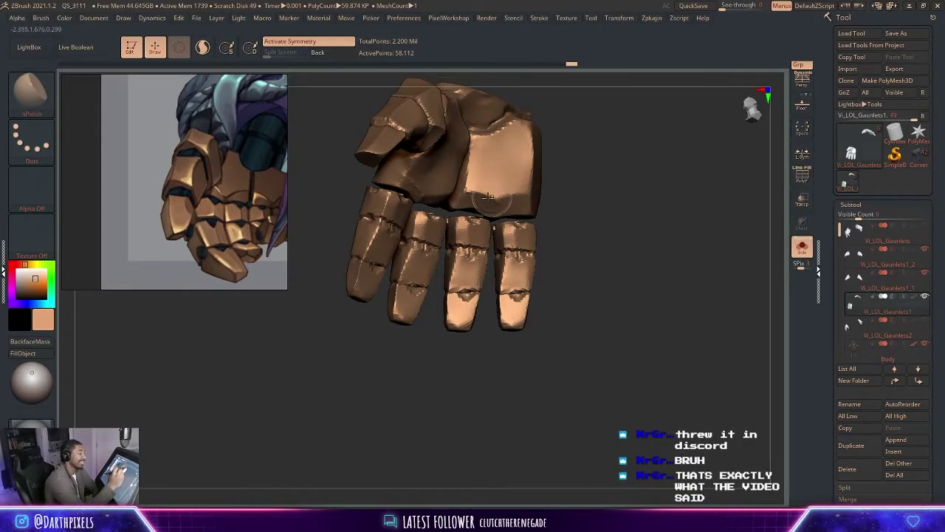
right_drag(507, 184, 579, 175)
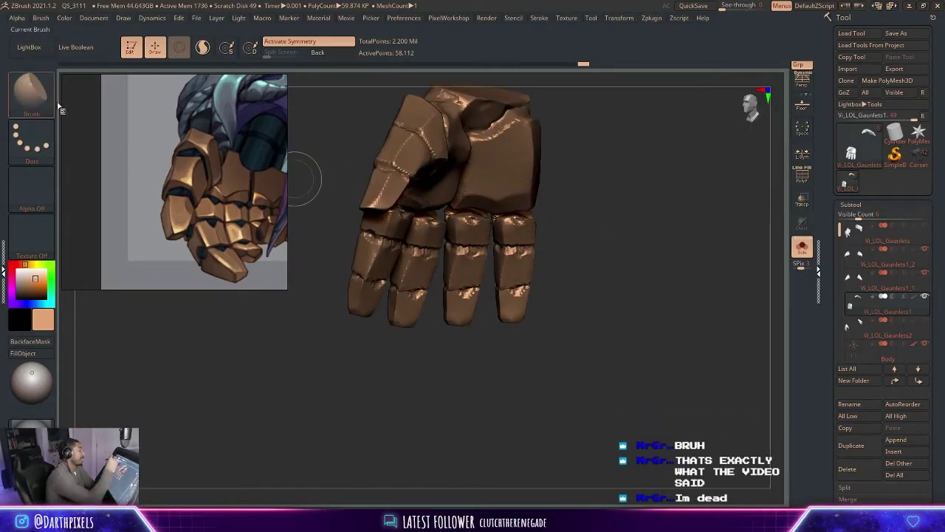
Sharpen the outer palm plate's side and lower bevel lines with a resized DamStandard brush.
click(33, 92)
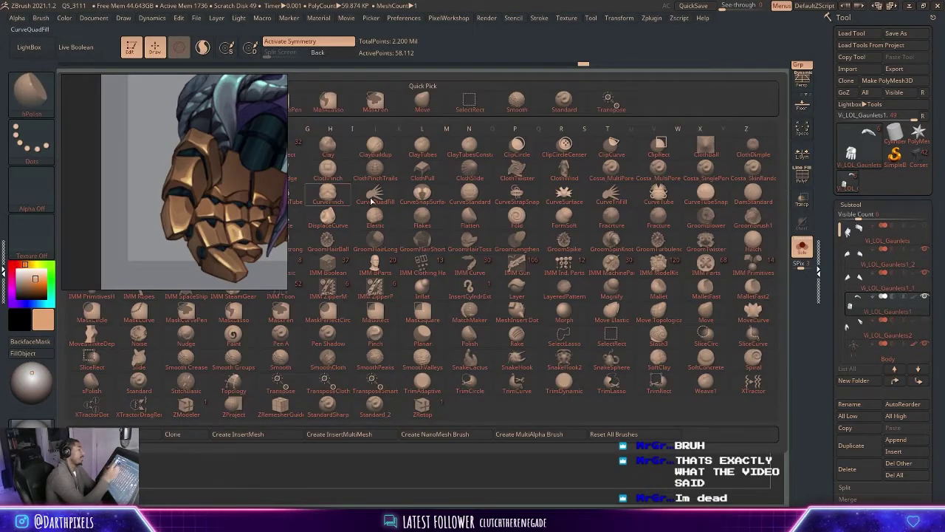
click(747, 190)
key(space)
right_drag(573, 183, 501, 196)
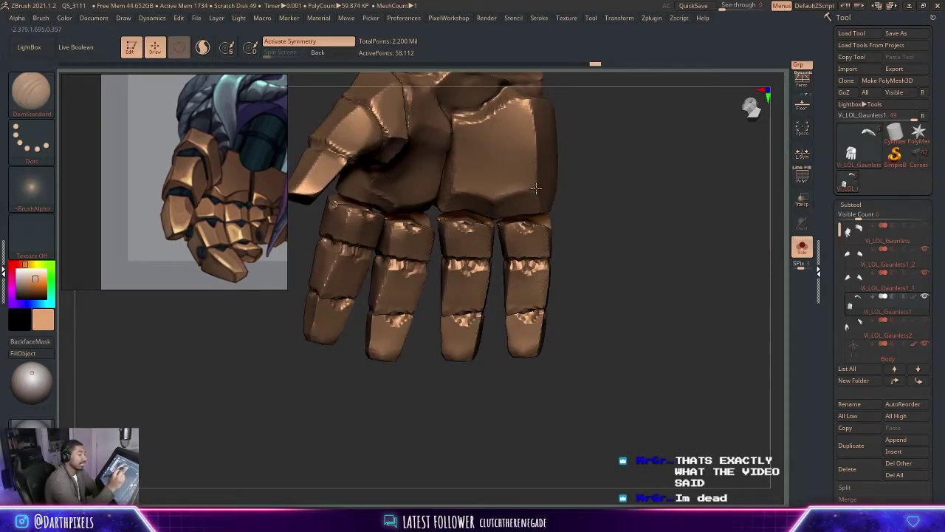
key(space)
key(space)
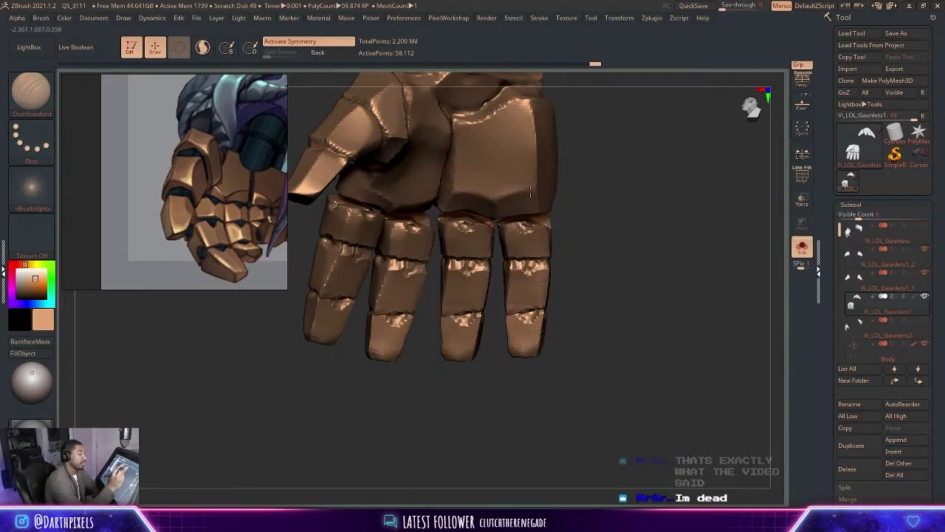
right_drag(583, 179, 560, 191)
right_drag(511, 166, 583, 188)
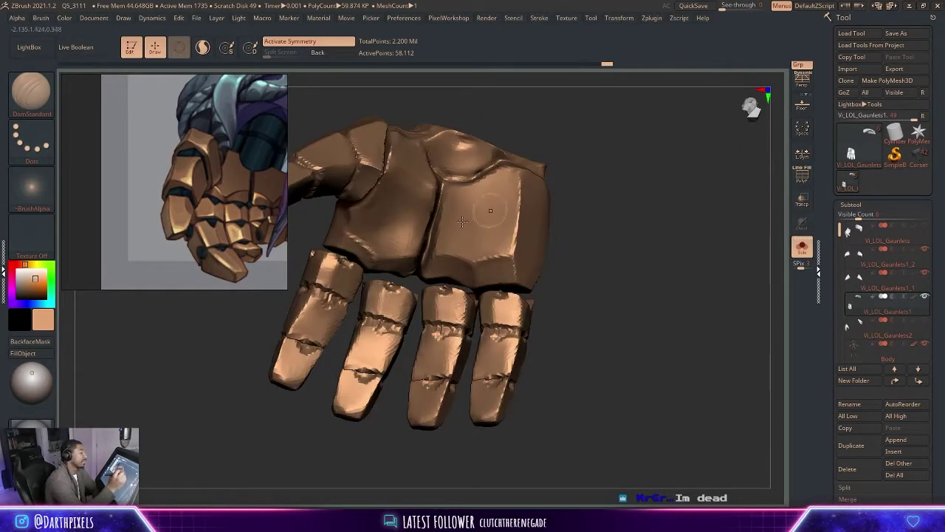
Isolate the palm polygroup and polish the edge planes of the thumb-side palm plate with hPolish.
ctrl+shift+click(412, 231)
key(b)
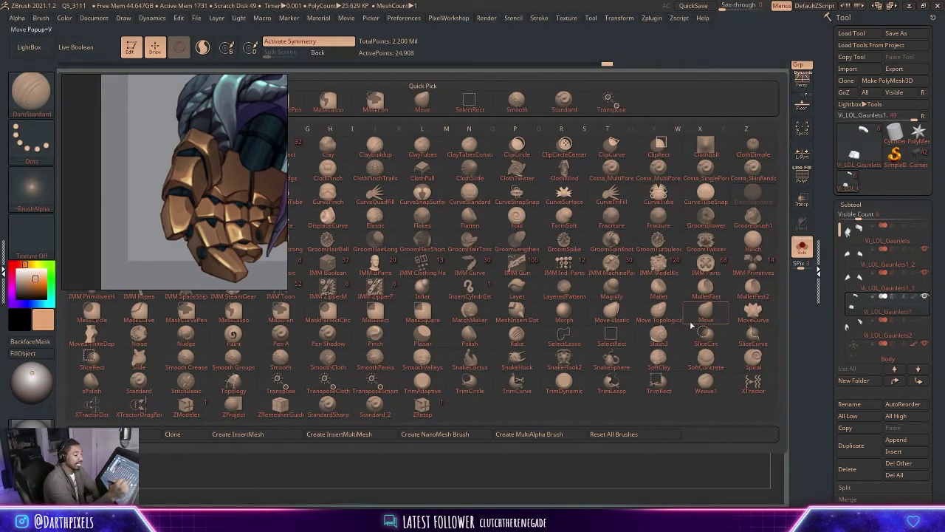
key(h)
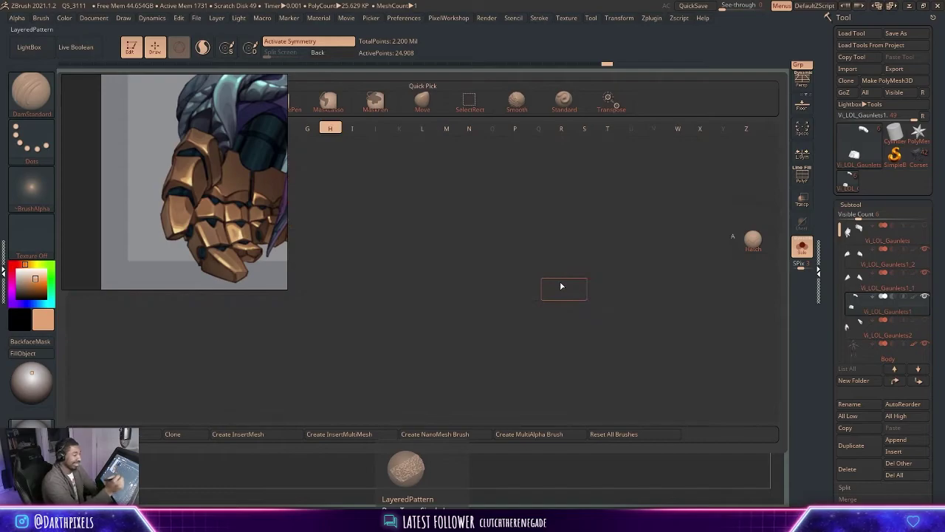
key(p)
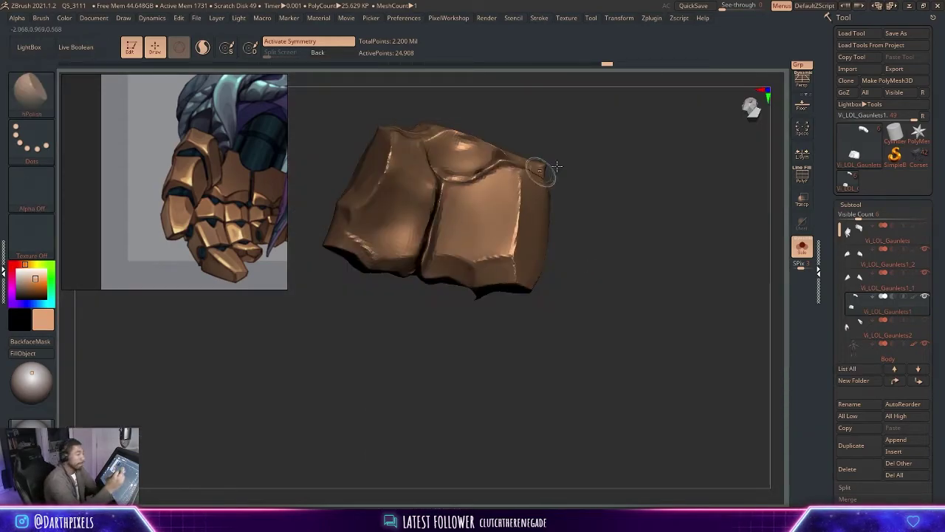
drag(531, 175, 515, 160)
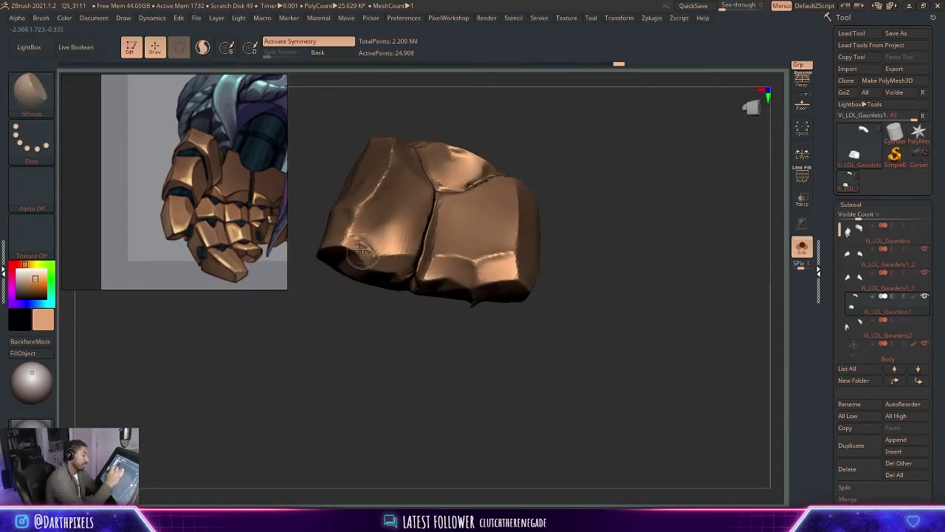
drag(527, 148, 394, 197)
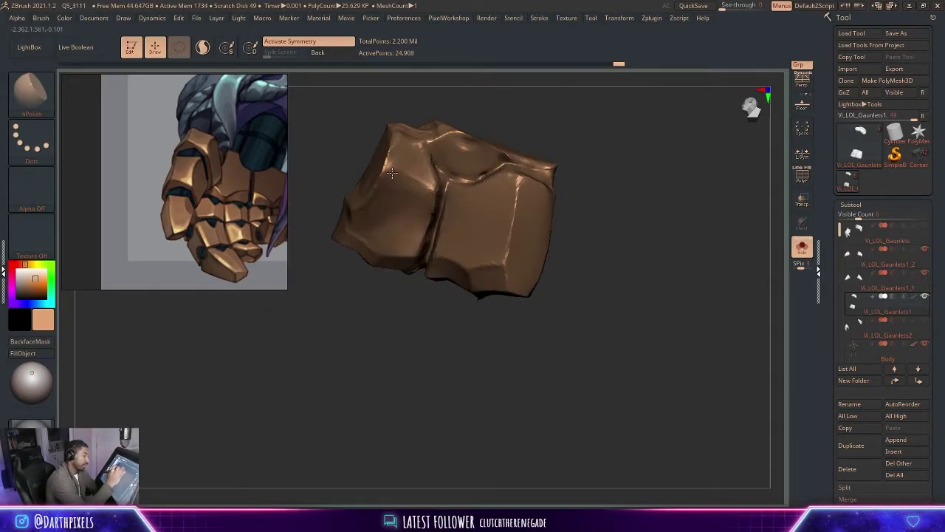
Flatten the main face of the thumb-side palm plate with hPolish from several angles.
drag(569, 118, 402, 178)
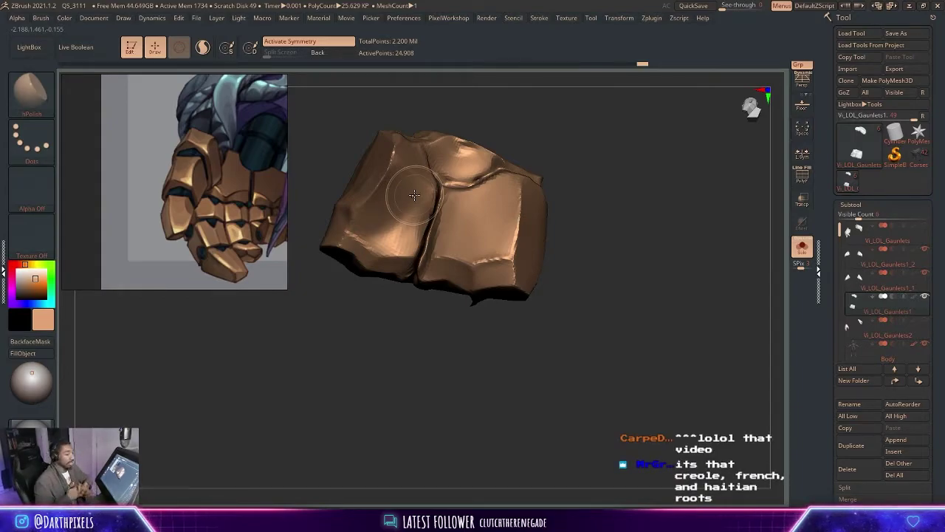
drag(504, 134, 500, 177)
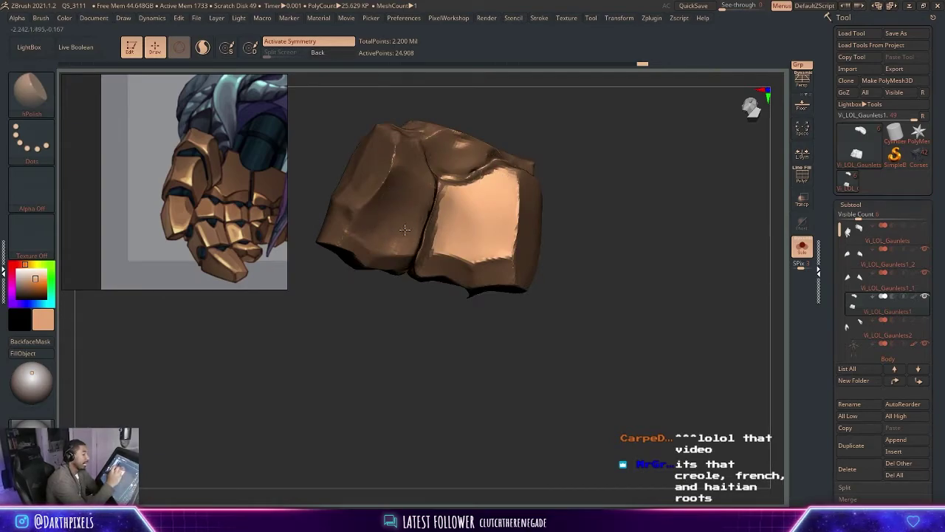
drag(368, 220, 418, 171)
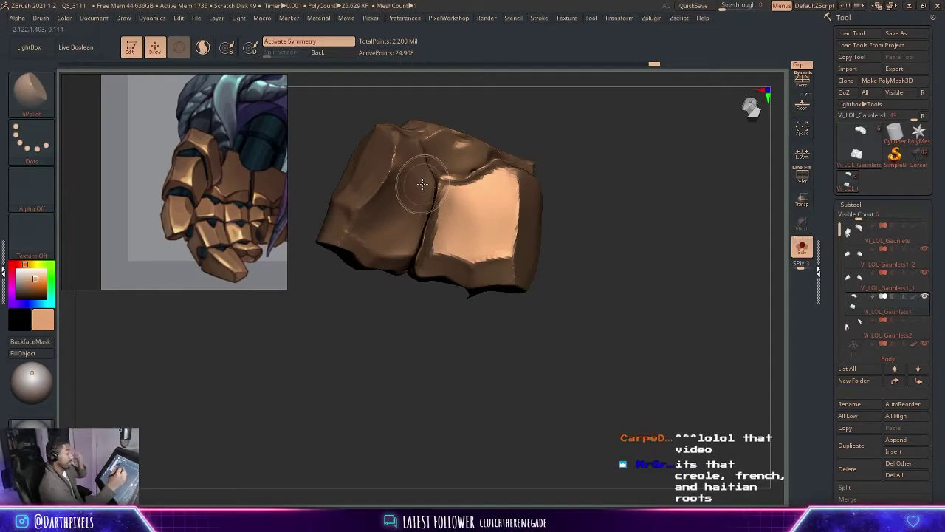
mouse_move(539, 148)
mouse_down()
mouse_move(555, 145)
mouse_move(399, 179)
mouse_up()
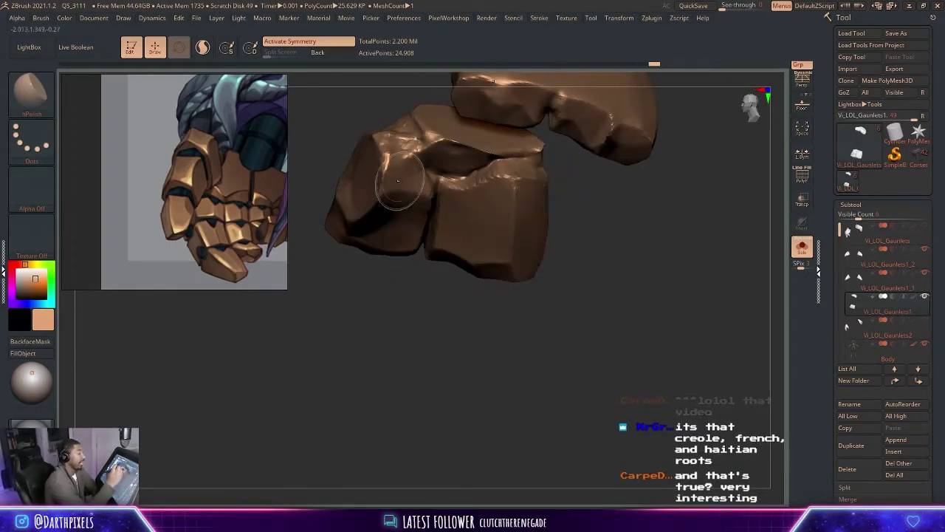
Polish the wrist-side edge and upper corner of the outer palm plate with a resized hPolish brush.
mouse_move(637, 228)
mouse_down()
mouse_move(542, 211)
mouse_move(443, 171)
mouse_up()
key(space)
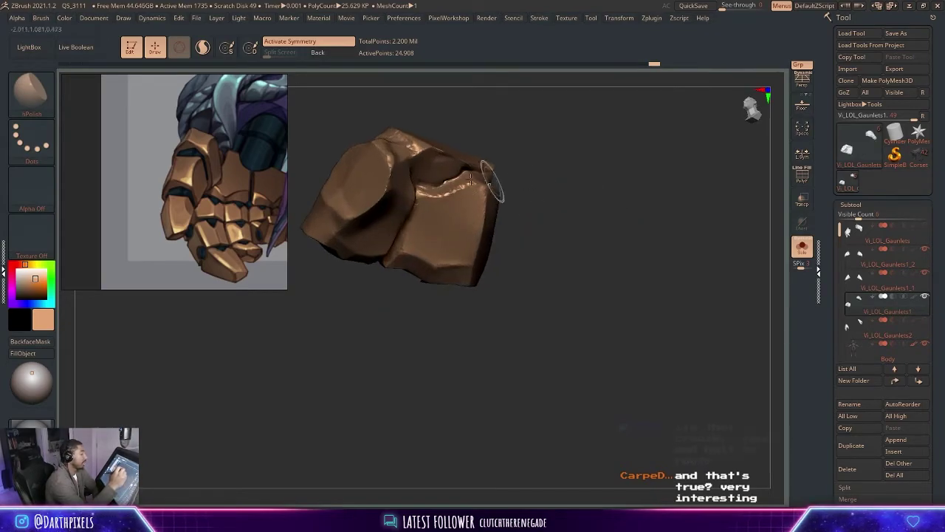
mouse_move(557, 155)
mouse_down()
mouse_move(430, 154)
mouse_move(536, 148)
mouse_move(494, 141)
mouse_move(553, 118)
mouse_move(540, 160)
mouse_up()
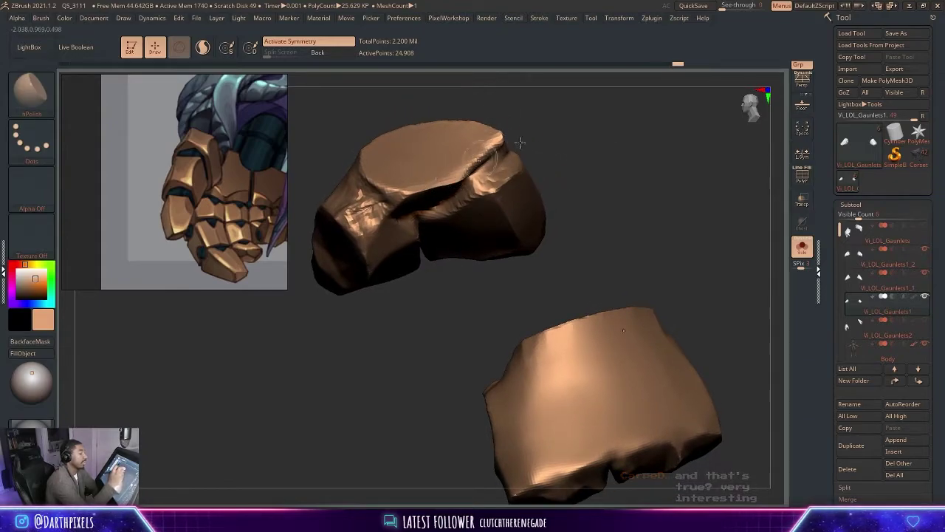
Polish the flat faces and lower edges of the outer and thumb-side palm plates with hPolish from several angles.
drag(471, 168, 409, 184)
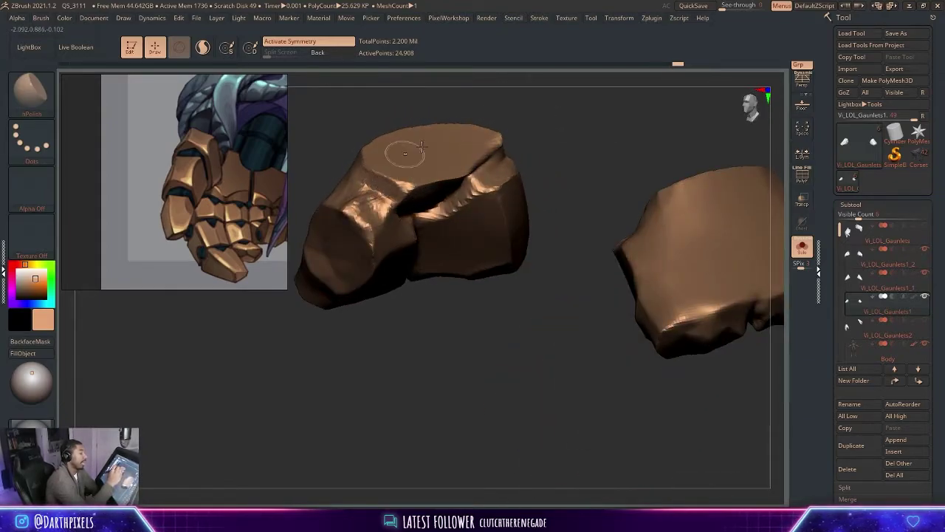
drag(559, 137, 405, 231)
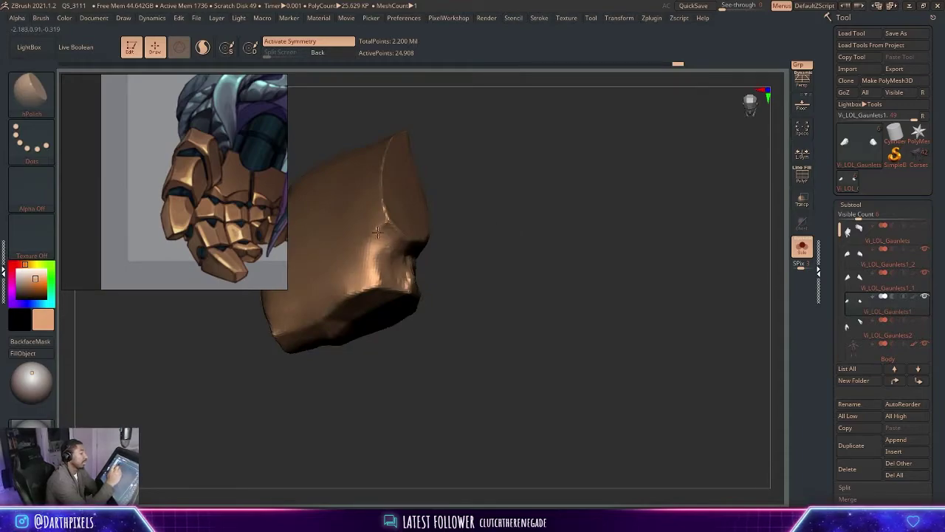
drag(475, 228, 440, 267)
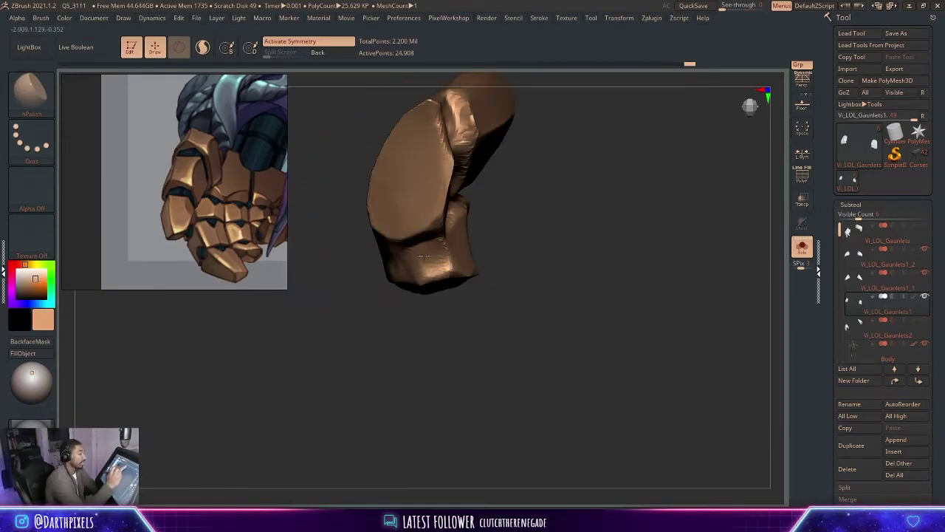
drag(521, 243, 451, 257)
alt+drag(582, 239, 520, 216)
right_click(564, 219)
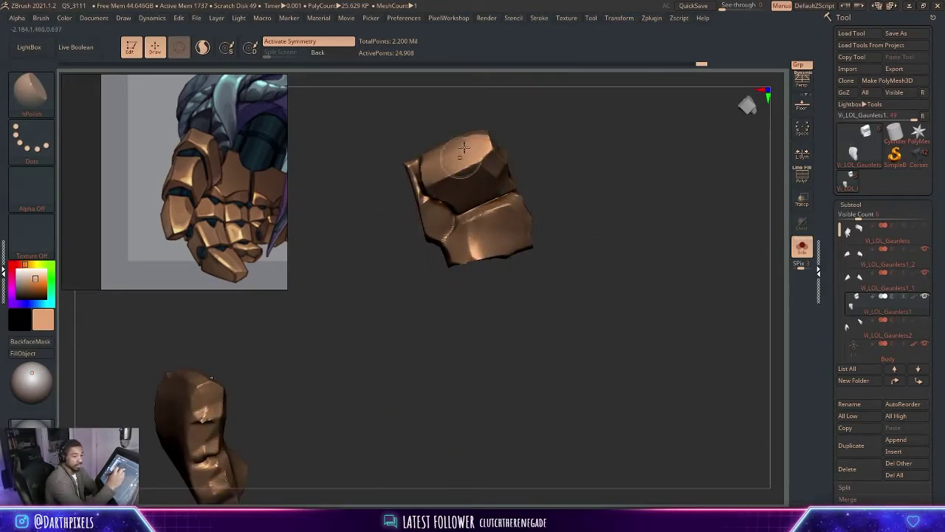
Flatten the narrow side faces of the isolated palm plate with a resized hPolish brush.
mouse_move(540, 198)
mouse_down()
mouse_move(580, 185)
mouse_move(552, 188)
mouse_move(562, 155)
mouse_move(557, 173)
mouse_up()
right_click(561, 182)
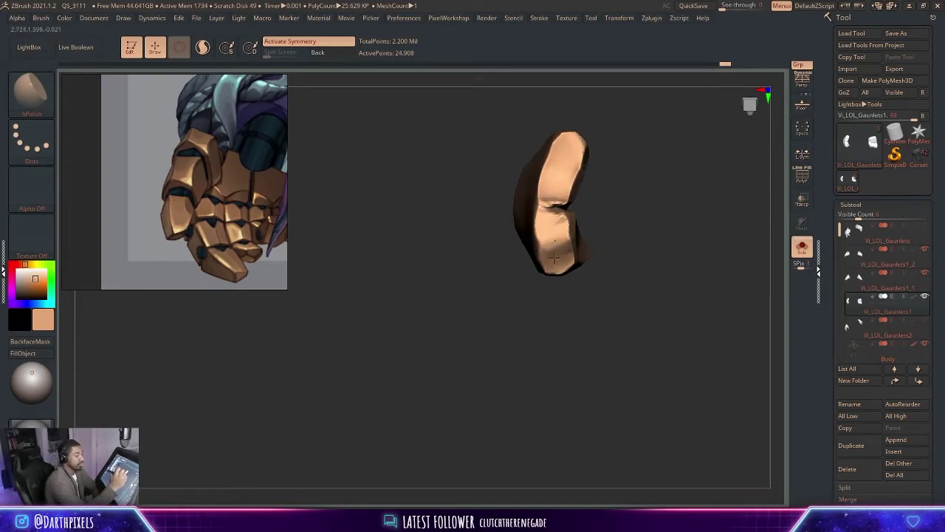
drag(600, 215, 552, 234)
mouse_move(601, 132)
mouse_down()
mouse_move(599, 120)
mouse_move(532, 151)
mouse_up()
key(space)
mouse_move(590, 147)
mouse_down()
mouse_move(562, 126)
mouse_move(545, 167)
mouse_move(565, 195)
mouse_move(515, 263)
mouse_move(524, 244)
mouse_move(599, 251)
mouse_move(606, 192)
mouse_move(571, 181)
mouse_move(560, 158)
mouse_move(558, 177)
mouse_move(572, 171)
mouse_move(583, 133)
mouse_move(596, 152)
mouse_up()
Adjust the silhouette of the palm plates with the Move brush at several brush sizes.
key(b)
key(m)
key(v)
key(space)
key(space)
key(space)
key(space)
key(space)
Smooth the broad face and lower edge of the outer palm plate with the Polish brush.
key(b)
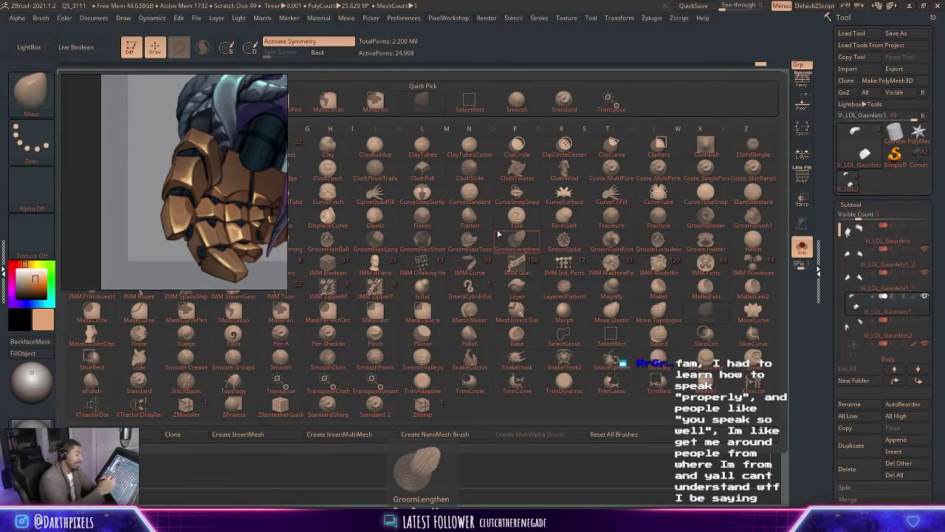
click(470, 336)
mouse_move(597, 209)
mouse_down()
mouse_move(606, 226)
mouse_move(574, 187)
mouse_up()
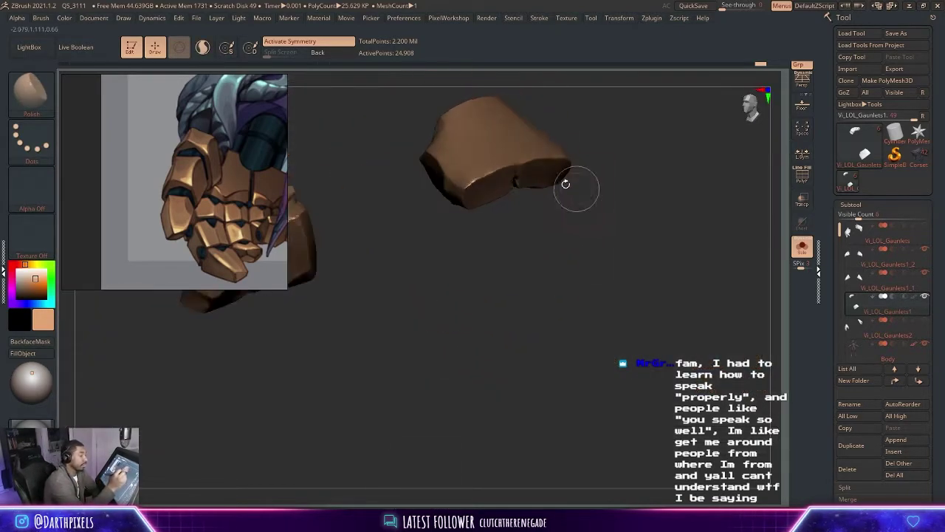
drag(504, 174, 582, 182)
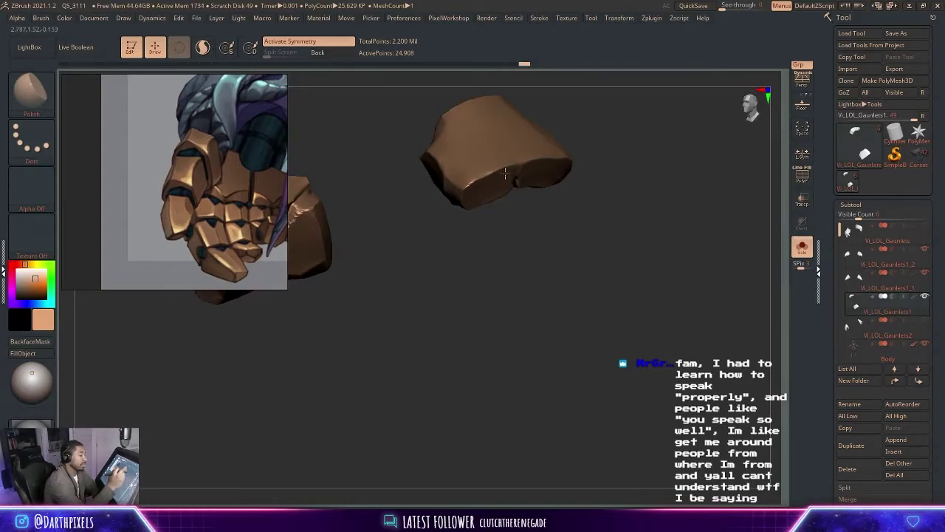
drag(479, 229, 474, 179)
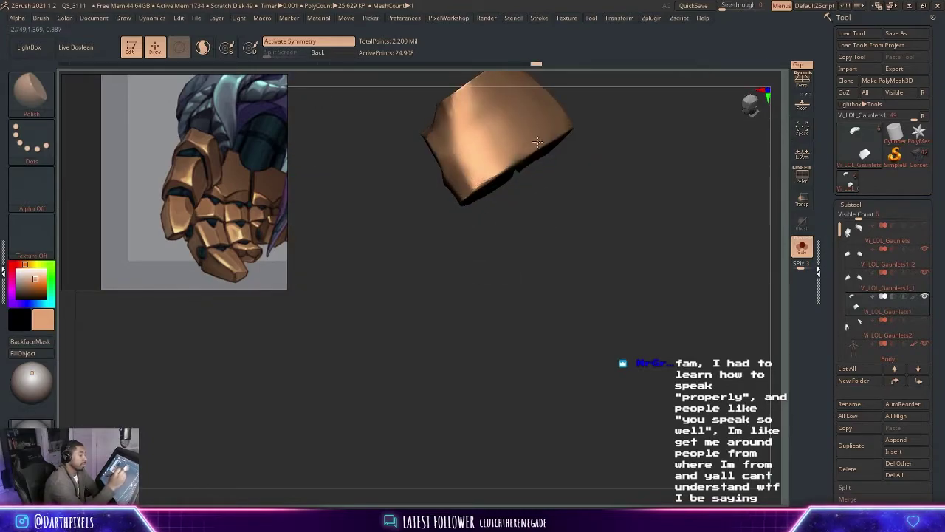
drag(593, 156, 493, 206)
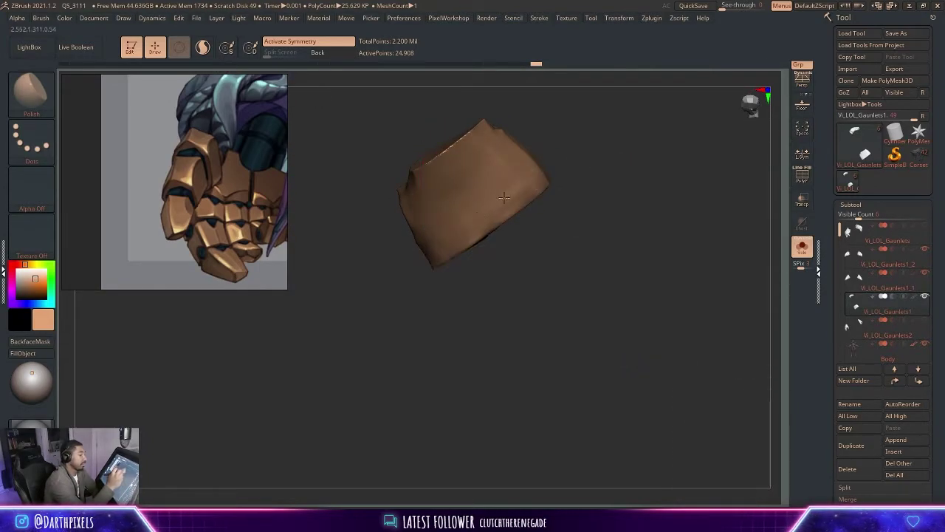
alt+drag(591, 157, 538, 139)
Unhide the remaining polygroups, leave Solo mode and frame the whole character.
ctrl+shift+click(579, 258)
drag(579, 267, 445, 252)
drag(598, 203, 751, 256)
click(802, 246)
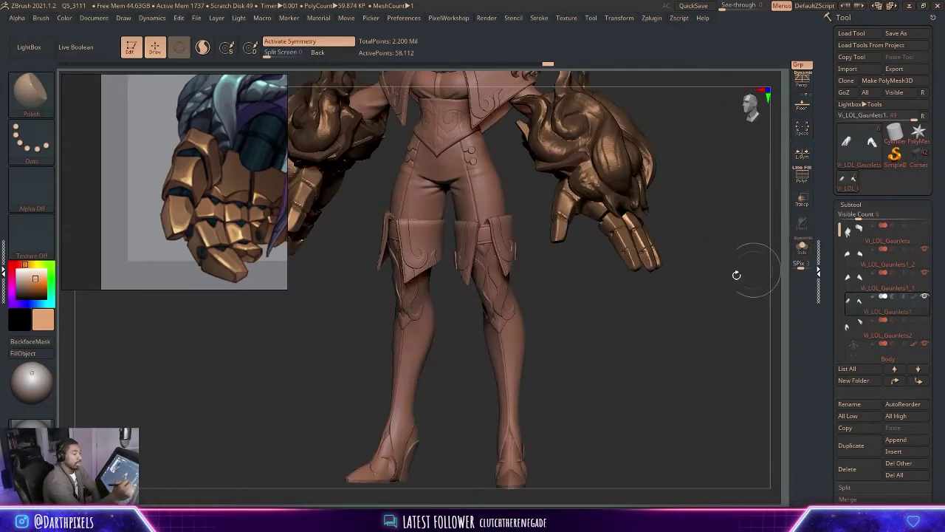
key(f)
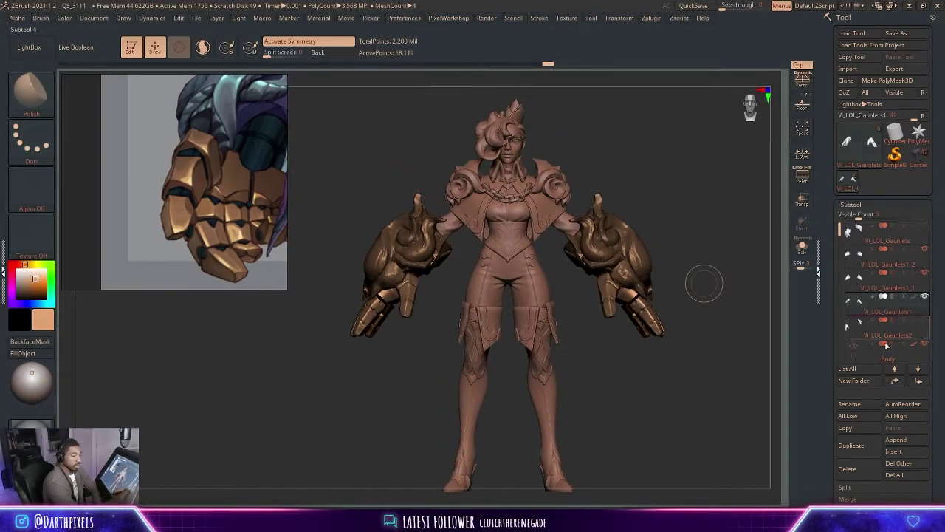
Make the Vi_LOL_Gauntlets2 hand the active subtool and isolate it in Solo mode, close on the fingers.
click(886, 322)
alt+drag(409, 347, 527, 243)
alt+drag(601, 310, 326, 307)
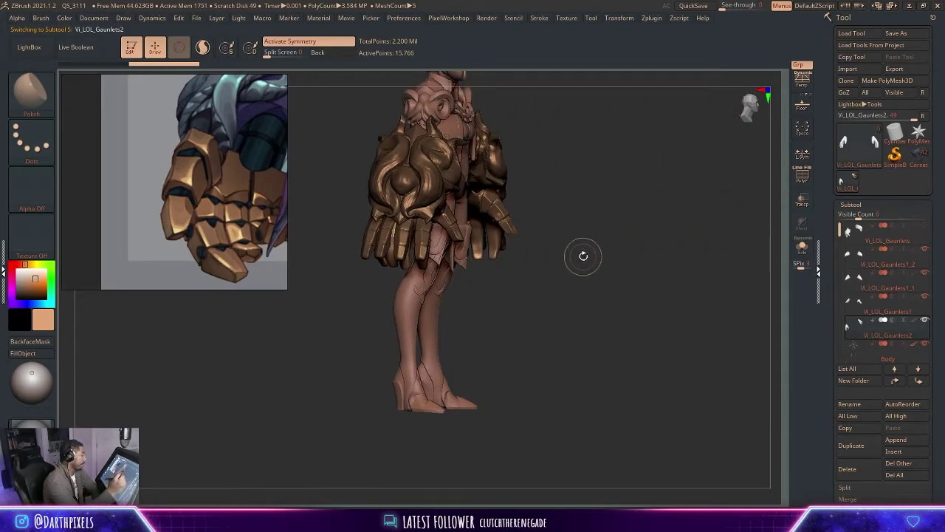
drag(587, 251, 600, 277)
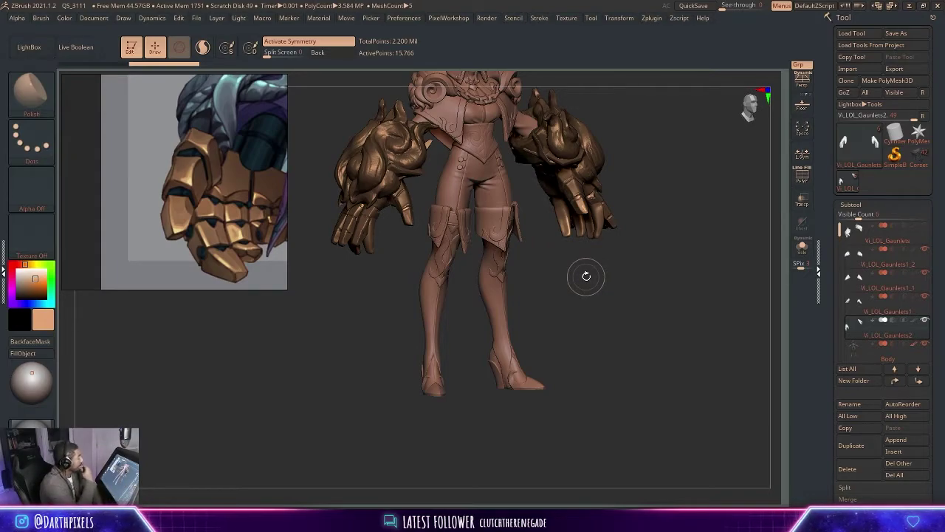
shift+drag(576, 288, 710, 269)
mouse_move(457, 276)
alt+mouse_down()
mouse_move(373, 282)
mouse_move(506, 323)
mouse_move(513, 296)
mouse_move(522, 300)
mouse_move(502, 281)
mouse_move(532, 263)
mouse_move(524, 281)
alt+mouse_up()
click(802, 248)
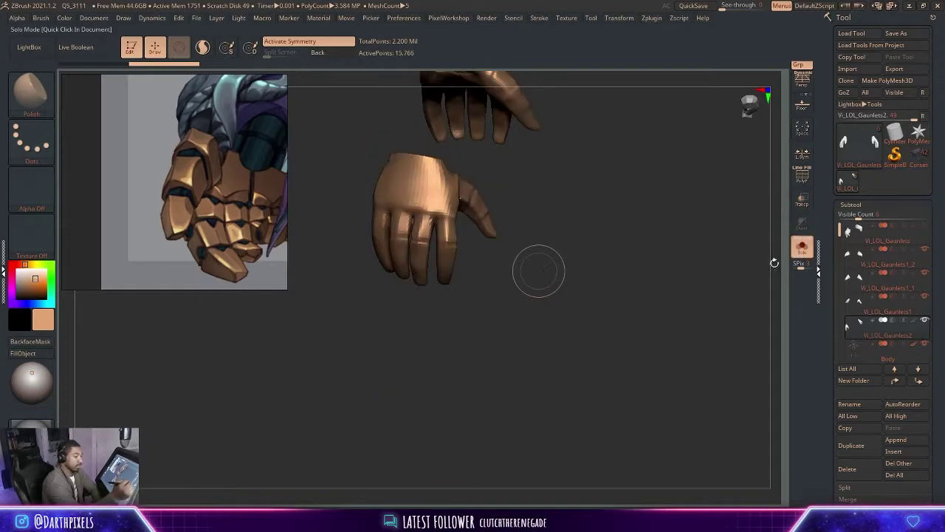
alt+drag(619, 277, 557, 315)
drag(472, 293, 487, 254)
Mask the index finger with a lasso and invert the mask so only that finger is editable.
key(space)
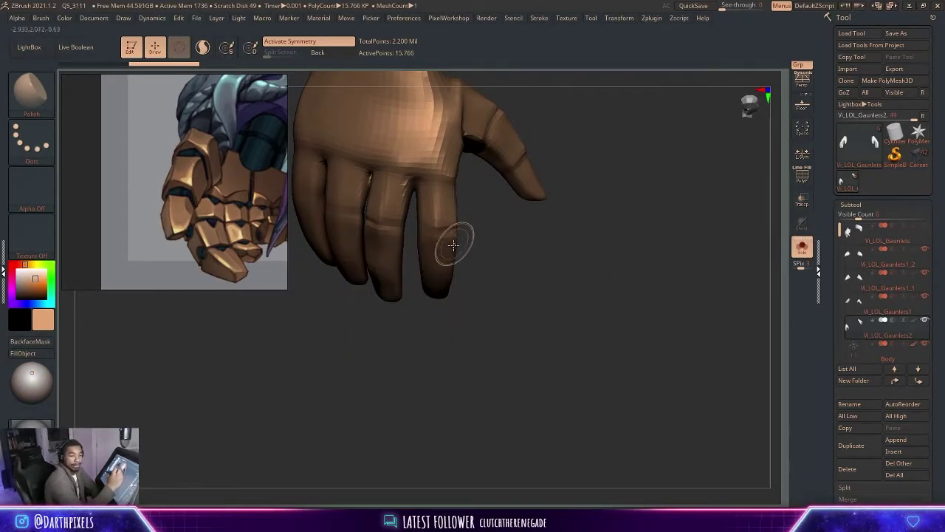
key(ctrl+shift)
key(ctrl)
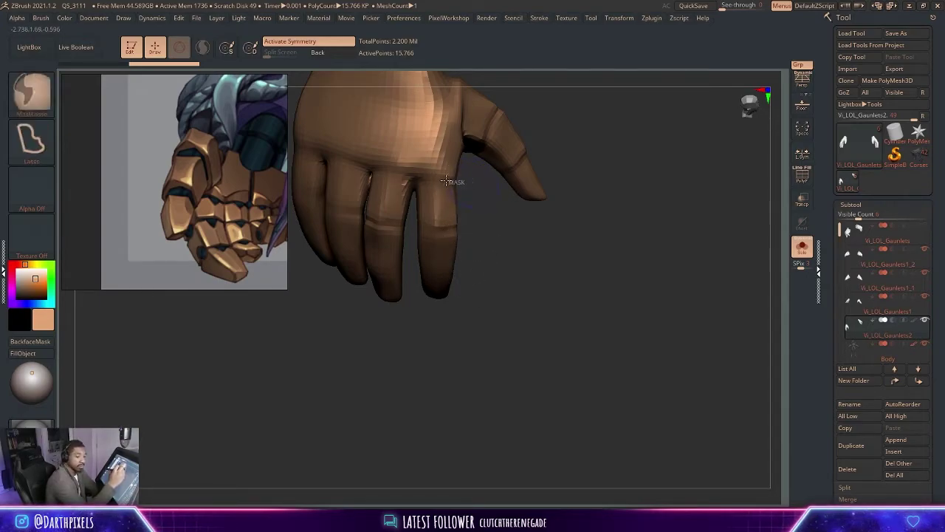
mouse_move(414, 199)
ctrl+mouse_down()
mouse_move(433, 386)
mouse_move(481, 259)
ctrl+mouse_up()
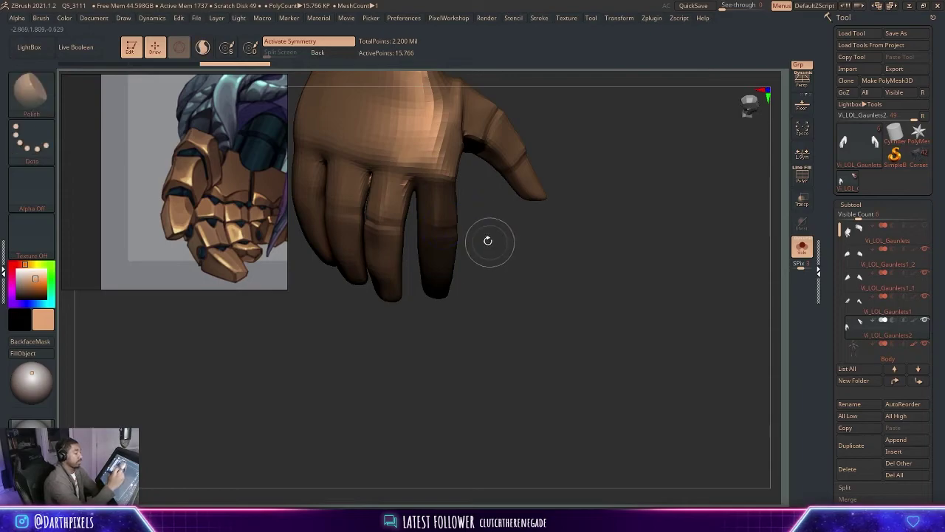
ctrl+click(483, 239)
Place the gizmo at the index finger's base knuckle and rotate the unmasked finger around it.
key(r)
drag(443, 191, 435, 231)
alt+click(422, 178)
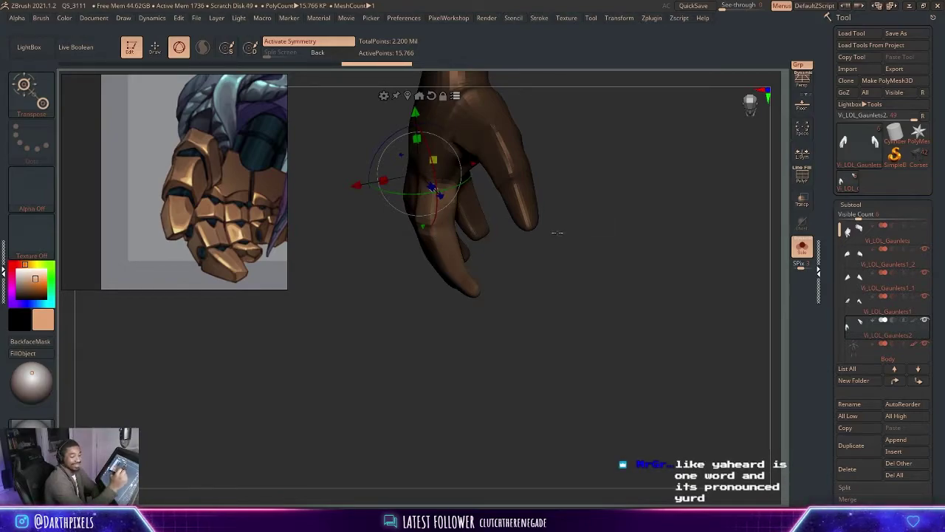
drag(566, 247, 548, 237)
alt+drag(432, 187, 454, 192)
drag(479, 158, 481, 167)
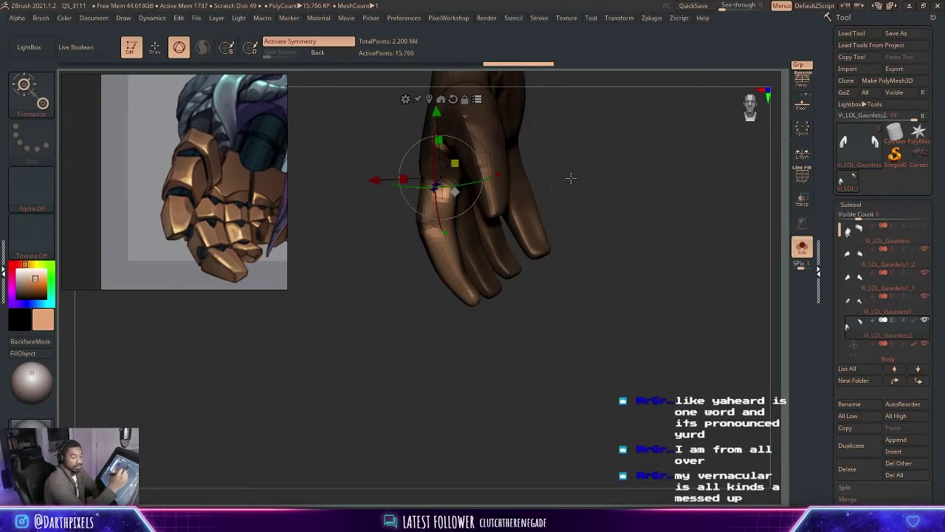
mouse_move(567, 156)
mouse_down()
mouse_move(597, 167)
mouse_move(580, 152)
mouse_move(511, 171)
mouse_up()
Flatten the base segment and knuckle of the index finger with the Polish brush.
key(q)
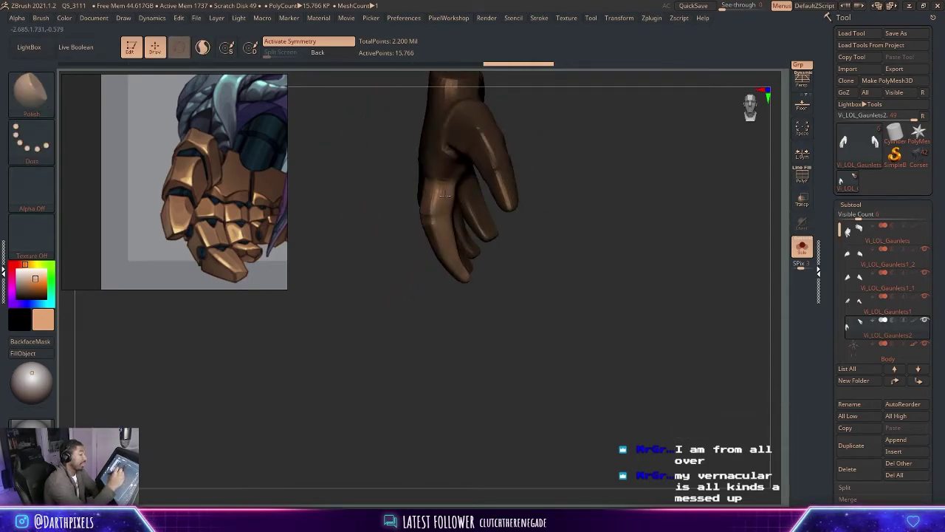
drag(441, 208, 442, 213)
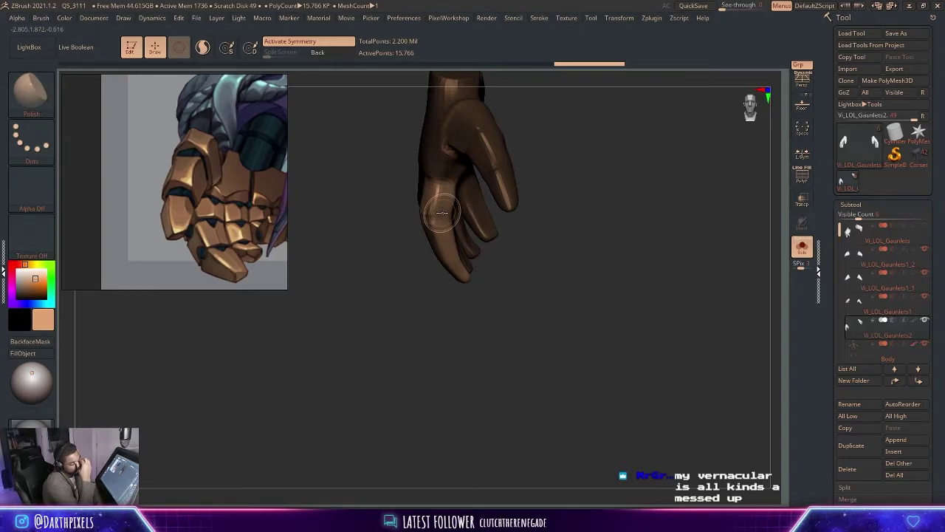
mouse_move(566, 172)
mouse_down()
mouse_move(569, 180)
mouse_move(491, 232)
mouse_move(460, 207)
mouse_up()
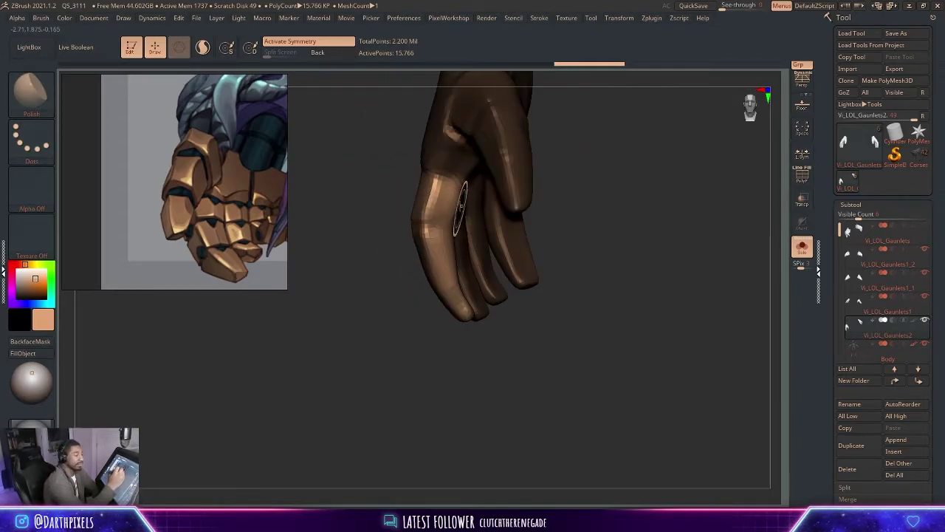
drag(490, 148, 555, 178)
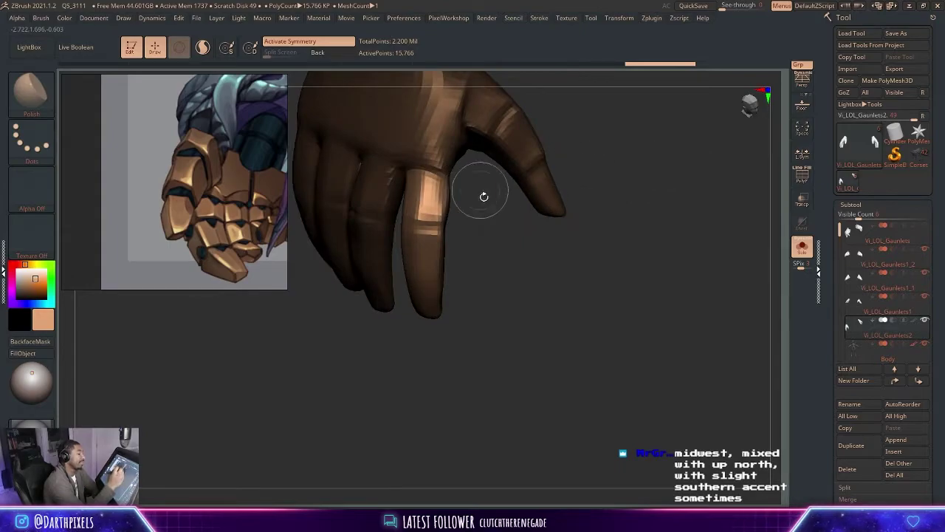
drag(483, 194, 413, 221)
drag(509, 221, 441, 209)
drag(502, 211, 430, 190)
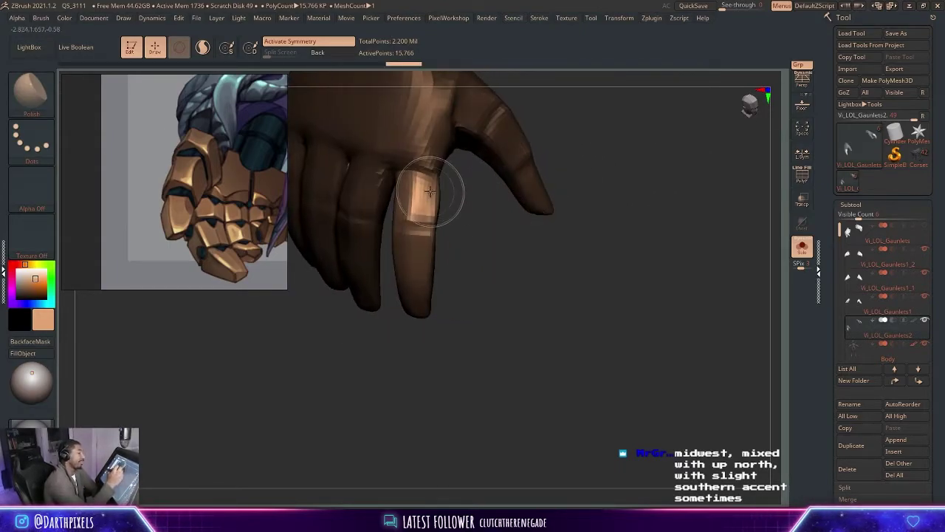
Build up the base segment of the index finger with a resized ClayBuildup brush and smooth it.
key(b)
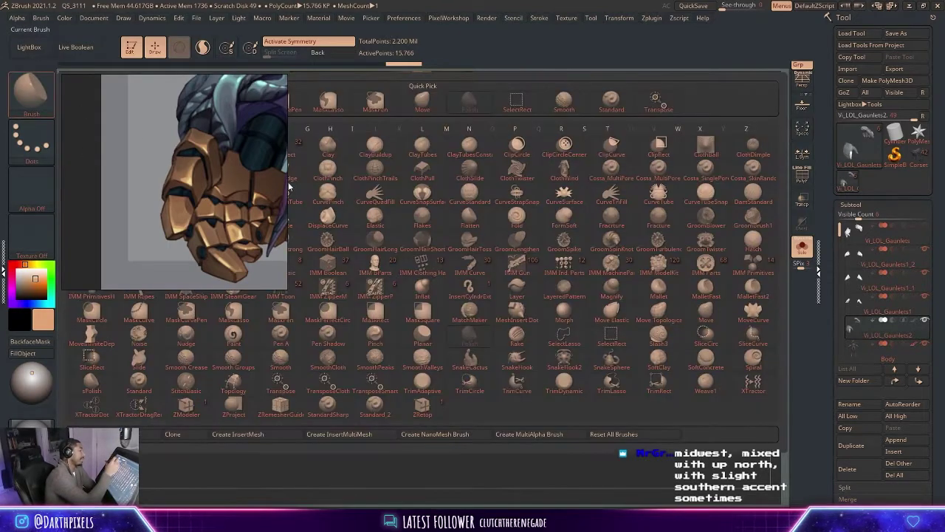
key(c)
key(b)
key(space)
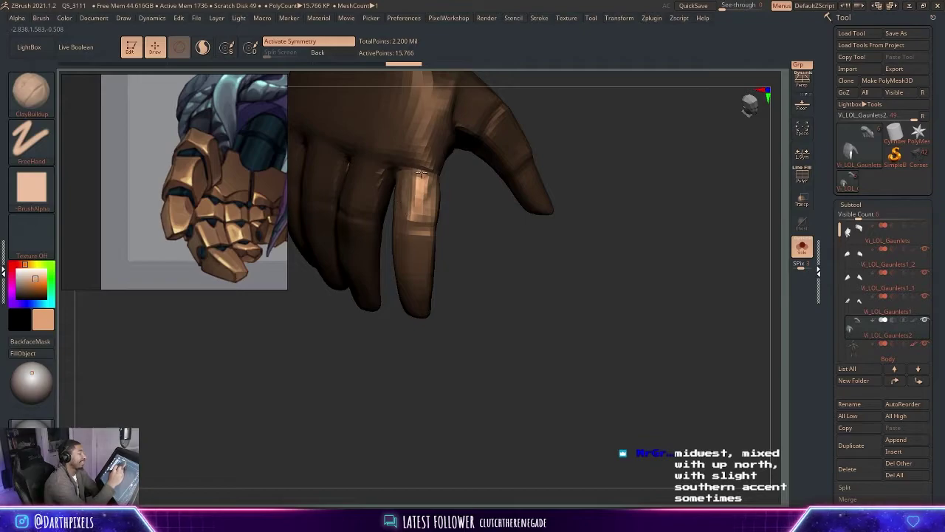
key(shift)
shift+drag(474, 243, 446, 240)
mouse_move(464, 301)
mouse_down()
mouse_move(525, 224)
mouse_move(498, 253)
mouse_move(498, 240)
mouse_up()
mouse_move(453, 171)
mouse_down()
mouse_move(521, 224)
mouse_move(422, 217)
mouse_up()
Mask the base segment of the index finger with a lasso and leave Solo mode to compare the finger with its armor.
key(ctrl)
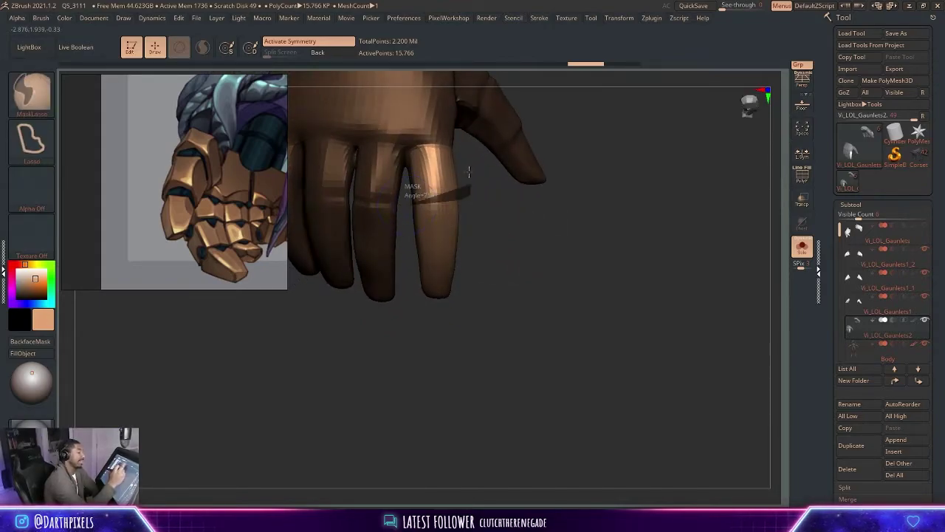
ctrl+drag(470, 177, 405, 123)
key(w)
mouse_move(500, 213)
mouse_down()
mouse_move(477, 247)
mouse_move(407, 240)
mouse_up()
click(802, 247)
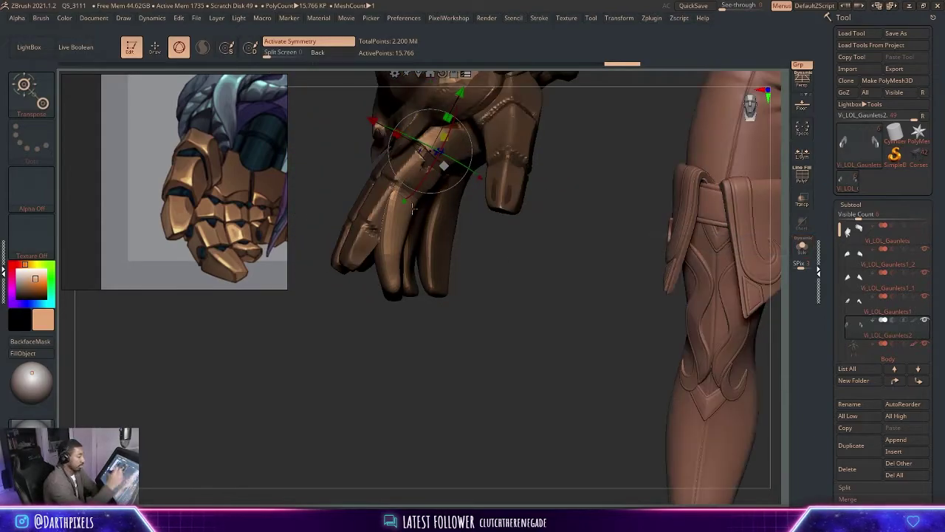
drag(472, 246, 572, 260)
key(q)
mouse_move(488, 270)
mouse_down()
mouse_move(451, 283)
mouse_move(390, 270)
mouse_move(548, 254)
mouse_move(496, 235)
mouse_up()
Move the gizmo to the index finger's middle joint and rotate the unmasked tip to follow the armor, undoing one attempt.
key(w)
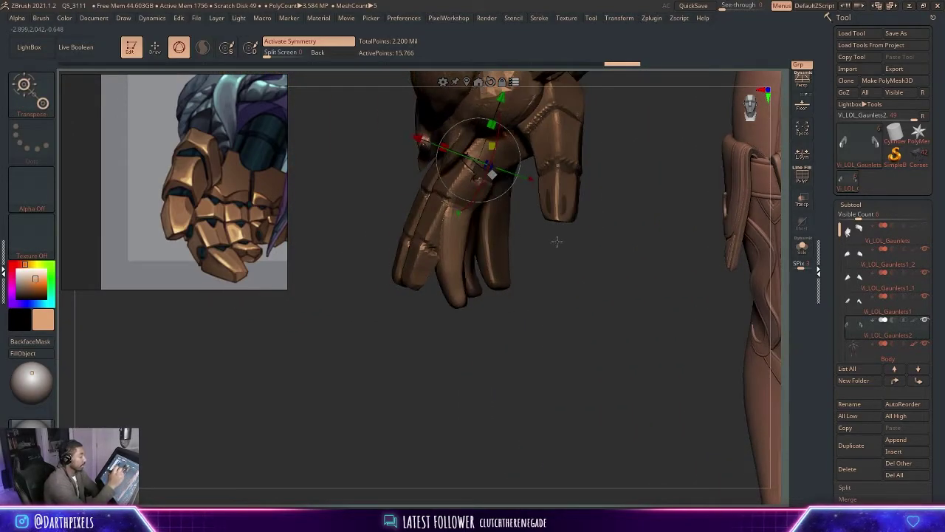
drag(555, 240, 517, 238)
alt+click(459, 207)
drag(491, 202, 499, 217)
key(ctrl+z)
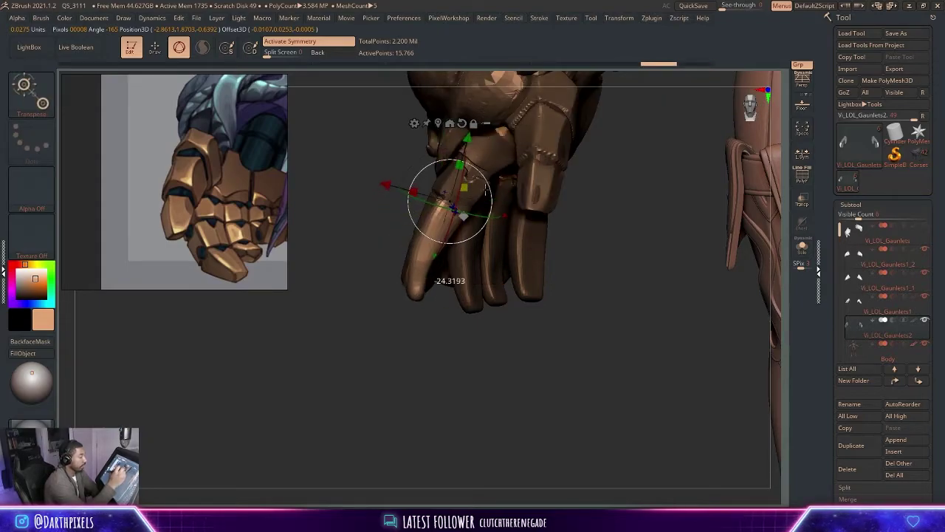
mouse_move(588, 254)
mouse_down()
mouse_move(623, 277)
mouse_move(618, 246)
mouse_move(521, 235)
mouse_up()
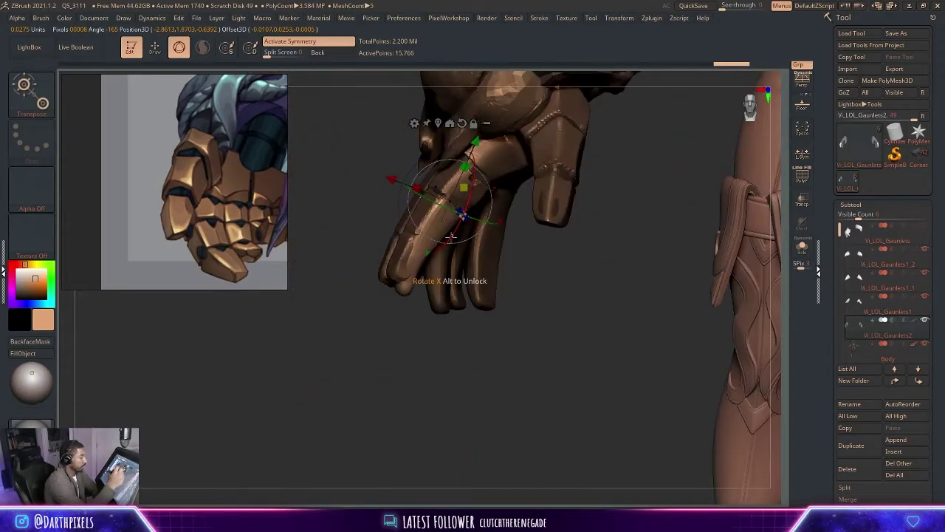
key(q)
mouse_move(536, 270)
mouse_down()
mouse_move(572, 276)
mouse_move(490, 268)
mouse_move(473, 211)
mouse_move(443, 243)
mouse_move(406, 239)
mouse_move(424, 222)
mouse_up()
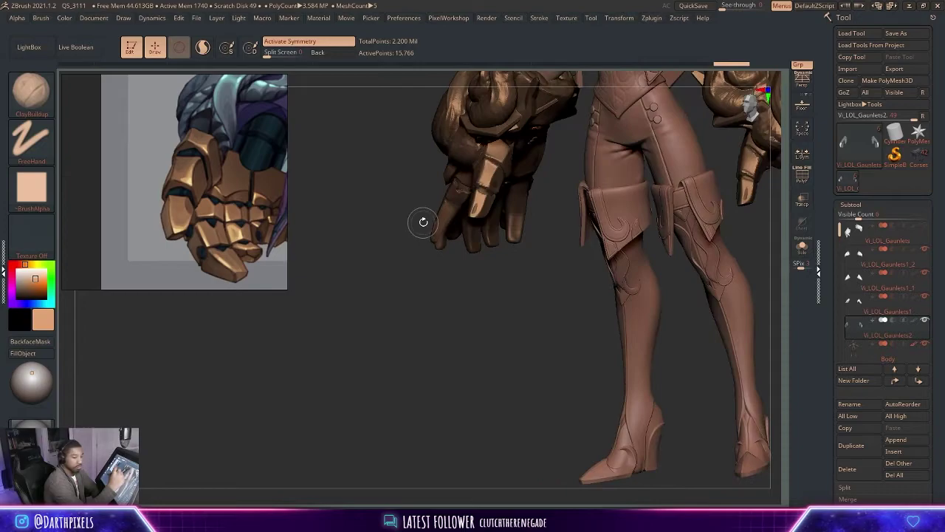
drag(509, 282, 547, 254)
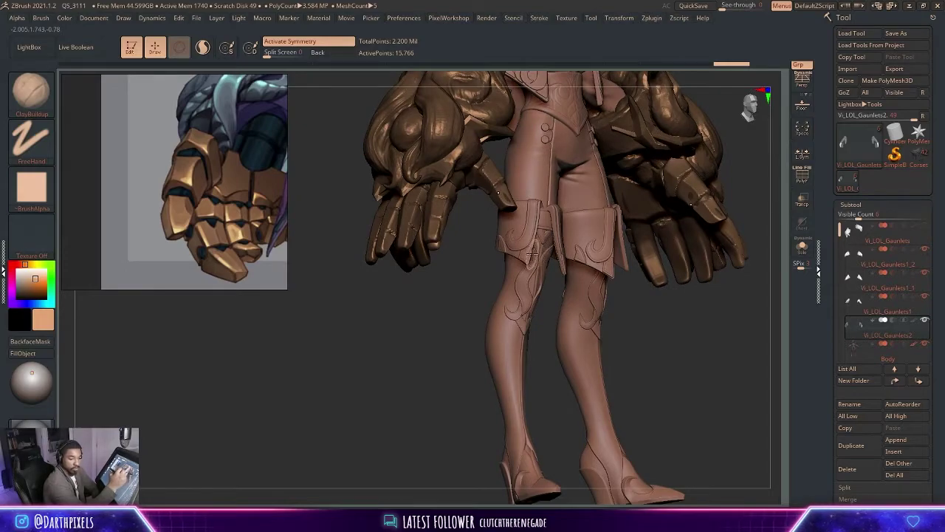
mouse_move(469, 224)
mouse_down()
mouse_move(464, 244)
mouse_move(475, 210)
mouse_up()
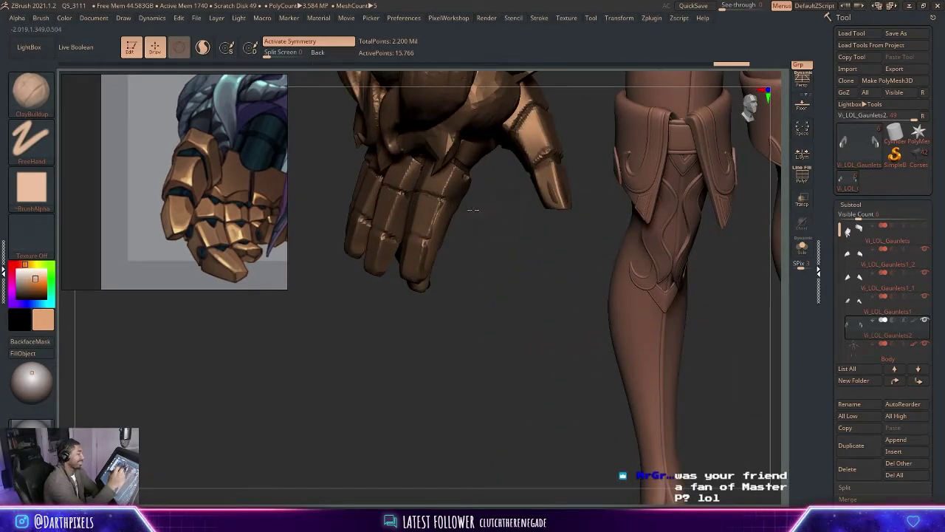
Switch to the Move brush, resize it and nudge the index finger's silhouette toward the shape of its armor.
right_drag(451, 155, 412, 214)
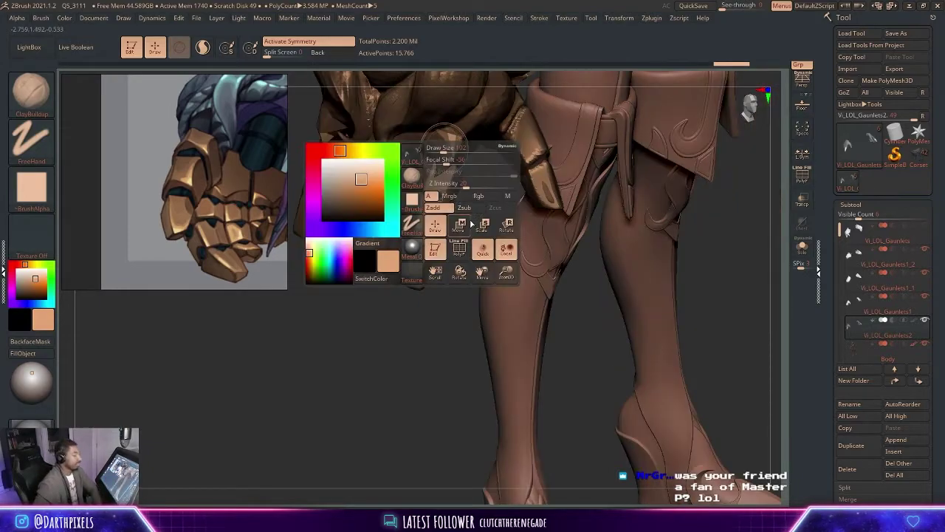
drag(421, 335, 455, 237)
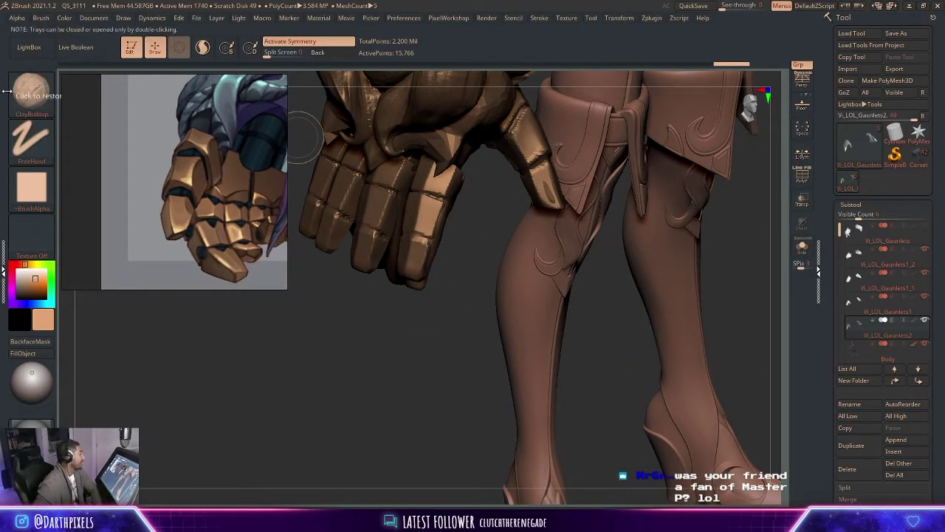
click(30, 90)
click(434, 105)
key(space)
drag(470, 212, 487, 212)
right_drag(435, 261, 435, 245)
key(space)
drag(418, 235, 436, 234)
mouse_move(453, 268)
mouse_down()
mouse_move(473, 266)
mouse_move(418, 276)
mouse_move(414, 263)
mouse_up()
drag(455, 274, 477, 266)
Readjust the Move brush size and refine the side profile of the index finger from several angles.
key(space)
drag(423, 234, 415, 234)
mouse_move(460, 277)
mouse_down()
mouse_move(465, 266)
mouse_move(414, 228)
mouse_move(519, 295)
mouse_move(427, 239)
mouse_up()
drag(511, 240, 404, 251)
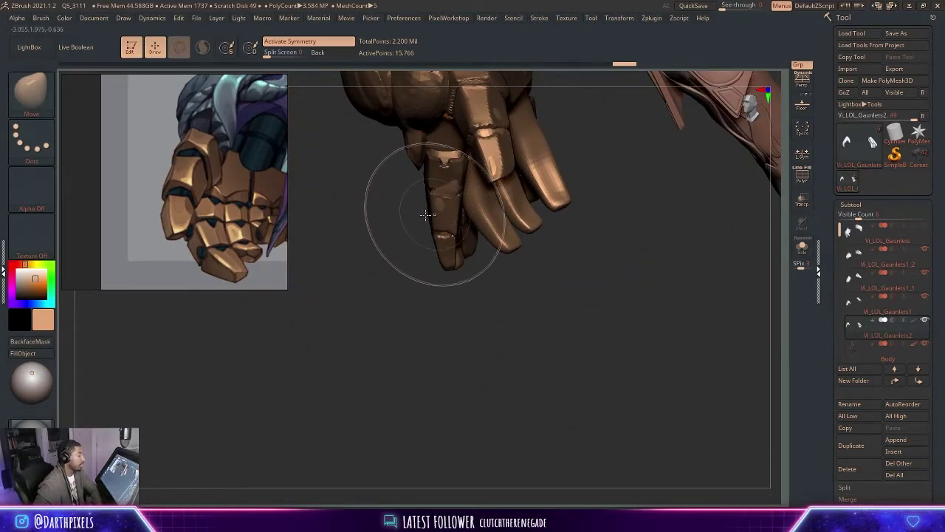
right_drag(430, 215, 401, 217)
right_click(475, 191)
right_drag(481, 190, 457, 189)
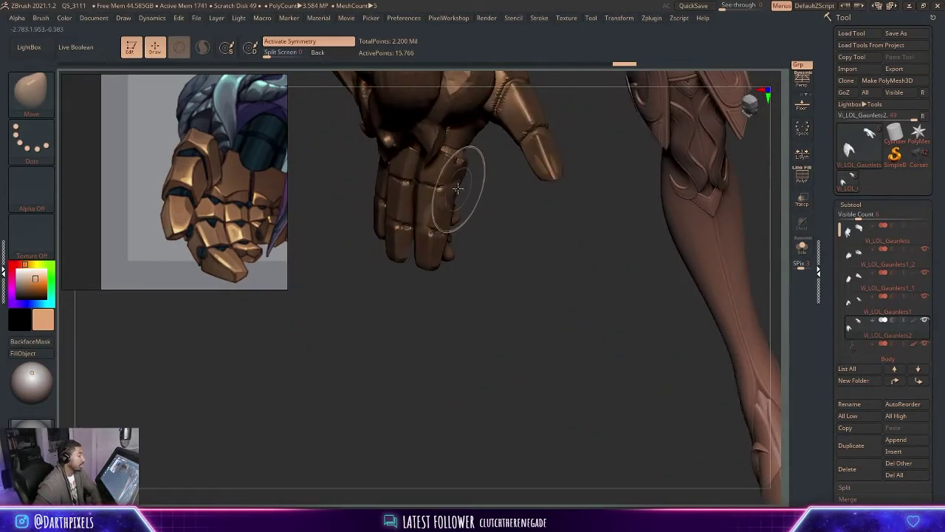
right_drag(464, 228, 474, 225)
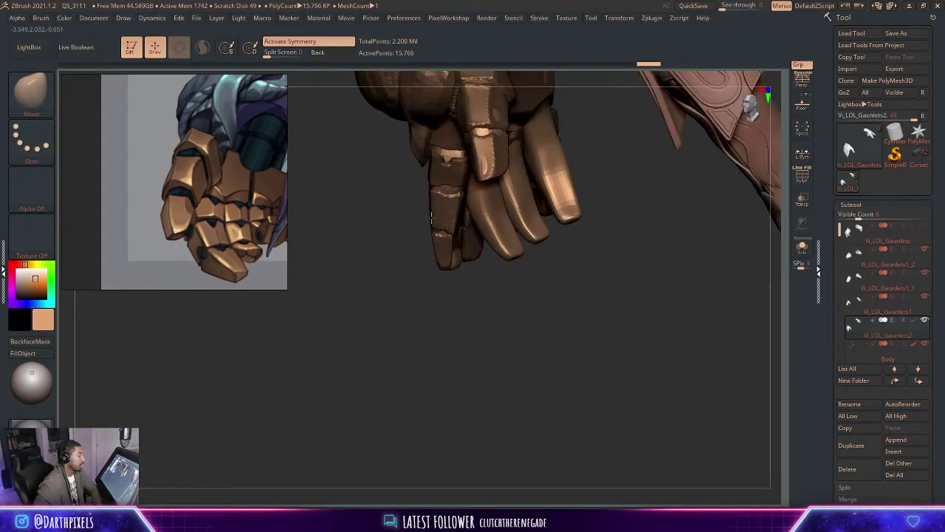
Select the Vi_LOL_Gaunlets1 hand subtool and isolate it in Solo mode.
right_drag(396, 246, 498, 357)
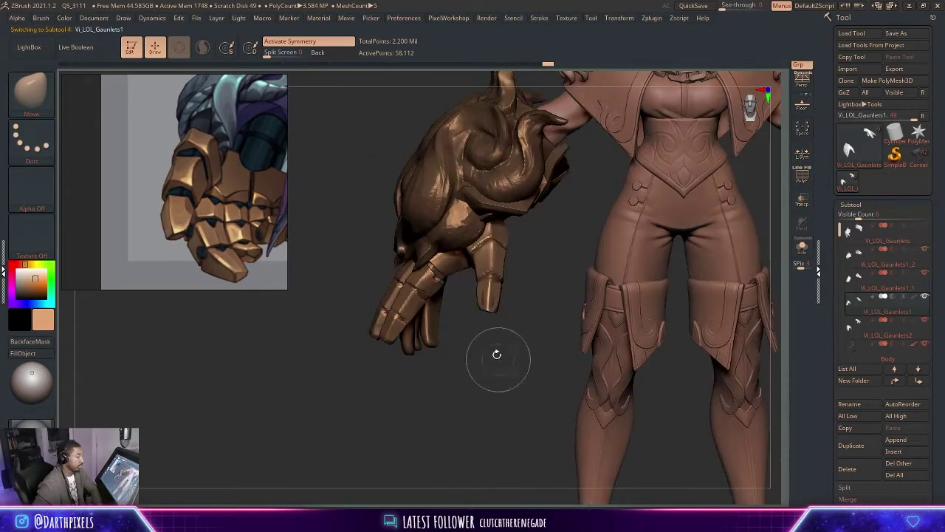
right_drag(467, 322, 517, 359)
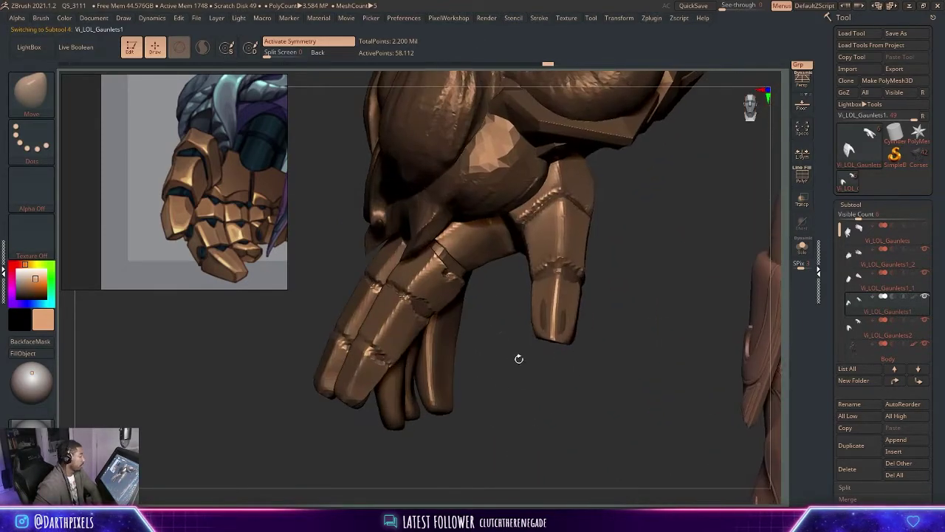
mouse_move(341, 270)
right_down()
mouse_move(401, 348)
mouse_move(502, 359)
mouse_move(591, 320)
mouse_move(588, 279)
mouse_move(566, 274)
mouse_move(569, 282)
right_up()
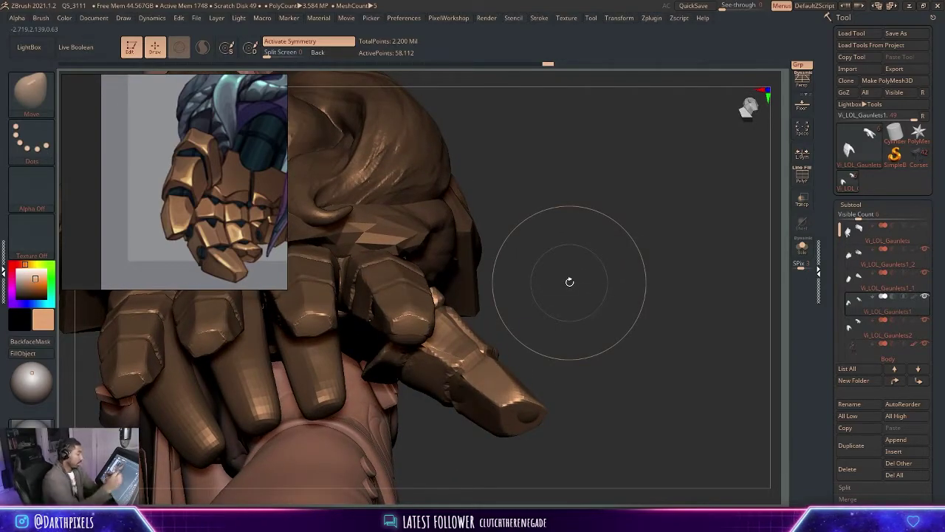
click(802, 247)
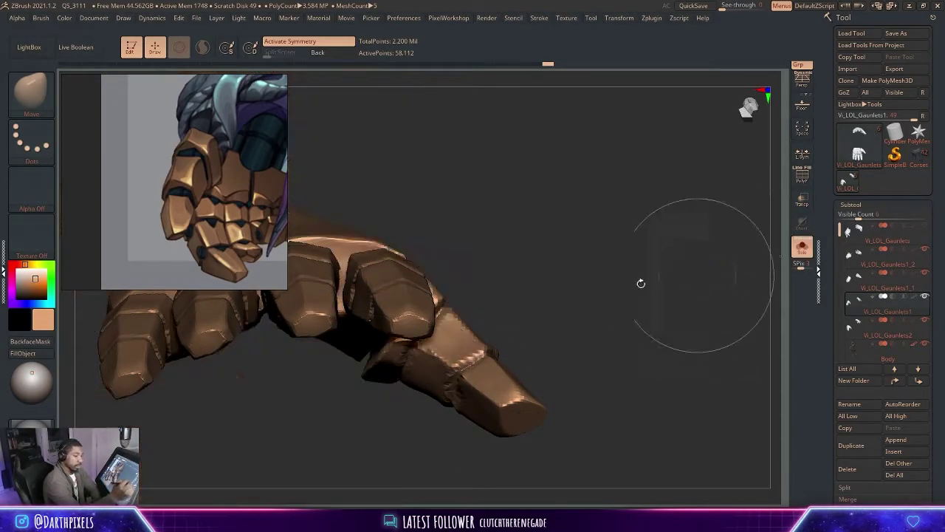
mouse_move(536, 260)
right_down()
mouse_move(527, 185)
mouse_move(536, 168)
mouse_move(486, 247)
right_up()
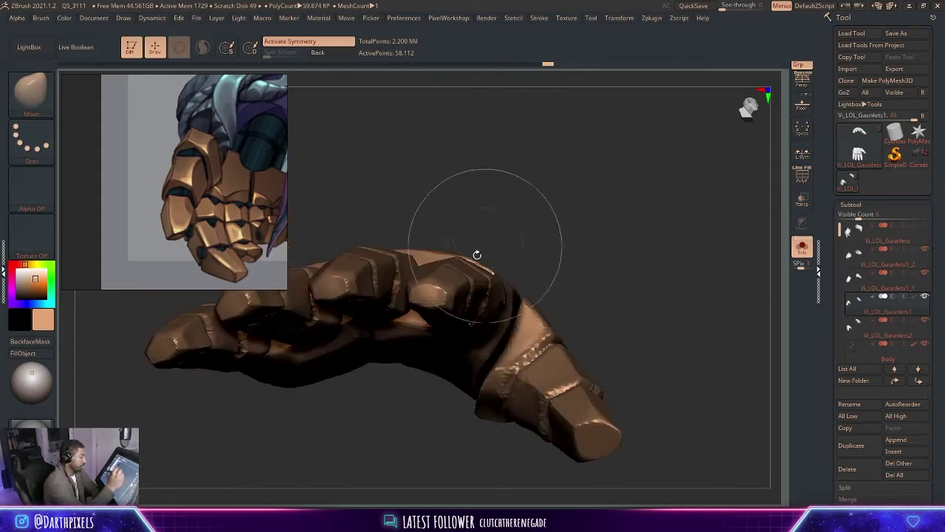
Examine the isolated hand's fingers, thumb and palm from several angles, including a brief polyframe check.
key(w)
key(q)
mouse_move(519, 264)
right_down()
mouse_move(566, 215)
mouse_move(555, 253)
right_up()
drag(575, 210, 557, 238)
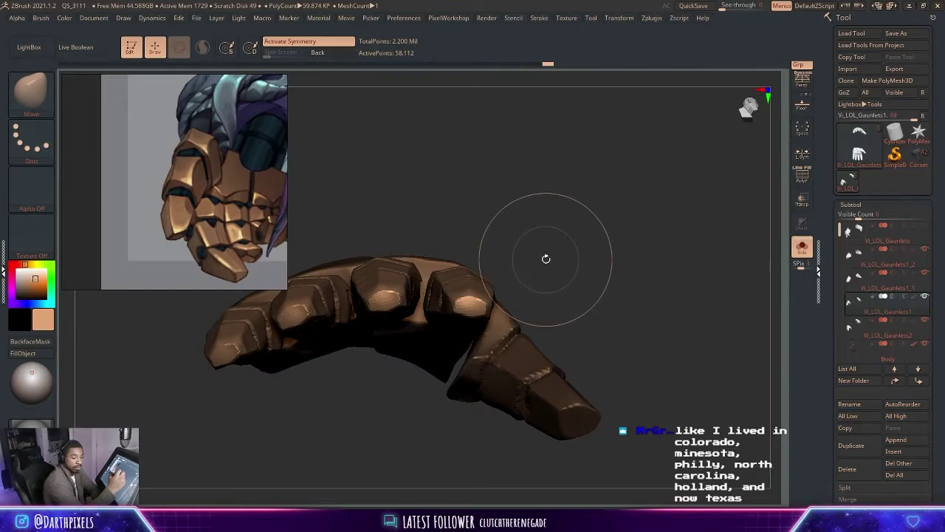
mouse_move(532, 228)
mouse_down()
mouse_move(541, 209)
mouse_move(600, 170)
mouse_move(551, 211)
mouse_up()
key(w)
drag(488, 193, 492, 186)
mouse_move(553, 200)
mouse_down()
mouse_move(544, 218)
mouse_move(584, 140)
mouse_up()
key(q)
drag(570, 178, 556, 151)
key(space)
drag(551, 214, 541, 207)
drag(519, 264, 491, 213)
mouse_move(509, 299)
mouse_down()
mouse_move(517, 326)
mouse_move(563, 235)
mouse_up()
key(shift+f)
key(shift+f)
right_drag(458, 284, 375, 283)
mouse_move(497, 356)
mouse_down()
mouse_move(514, 248)
mouse_move(501, 241)
mouse_up()
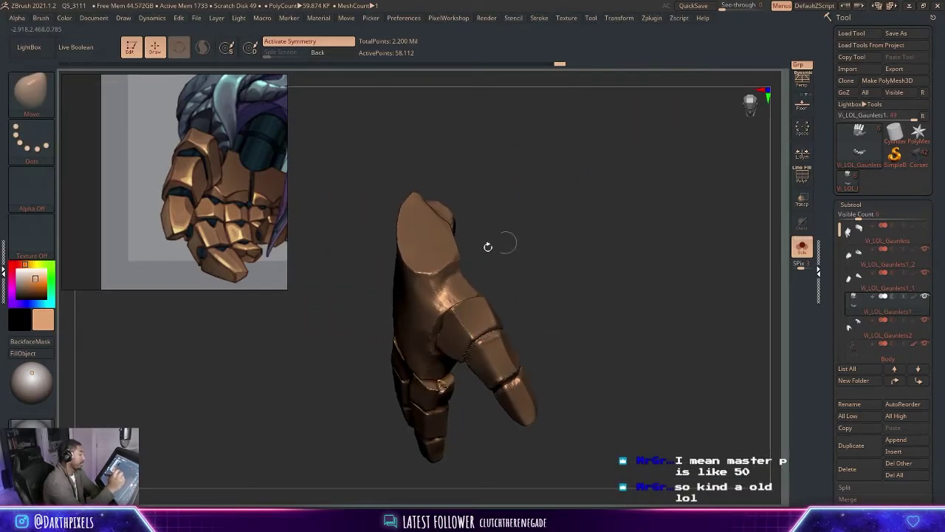
Switch to the DamStandard brush, compare the hand with its armor, and isolate the palm polygroup.
key(b)
key(d)
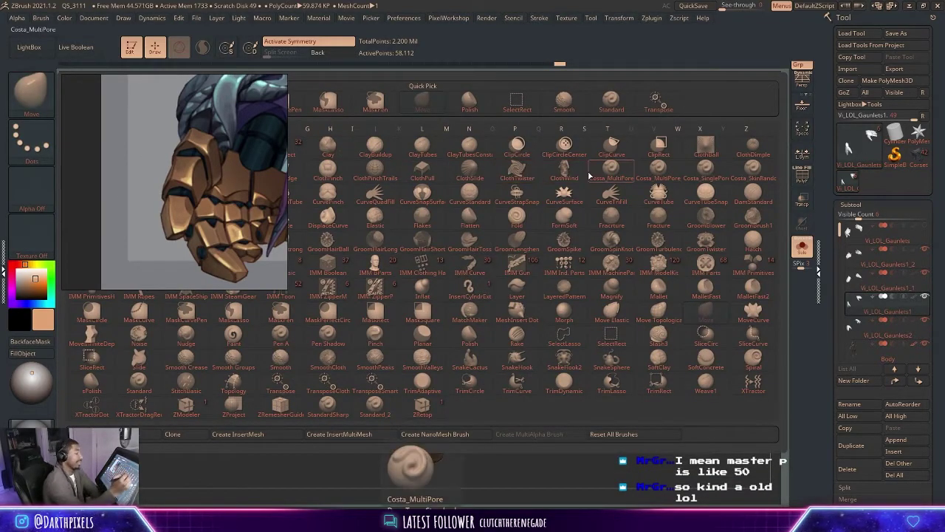
key(s)
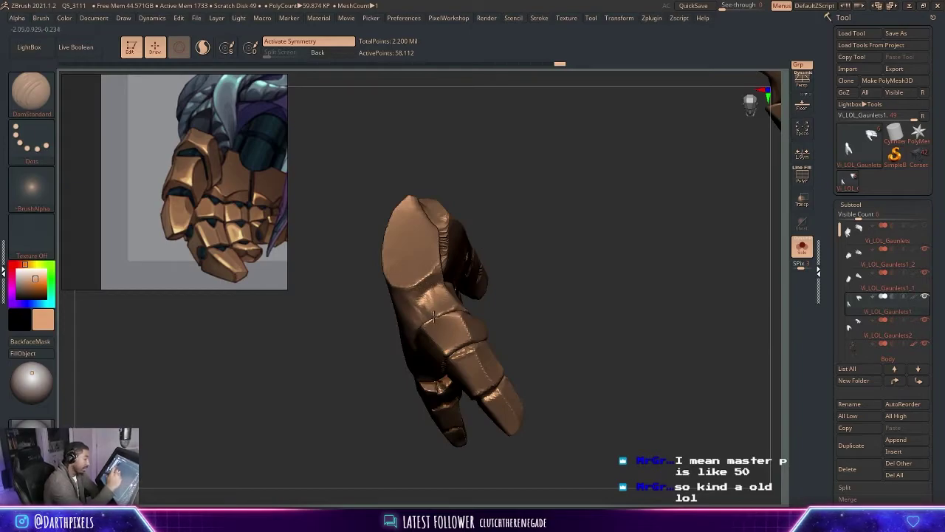
drag(511, 215, 408, 285)
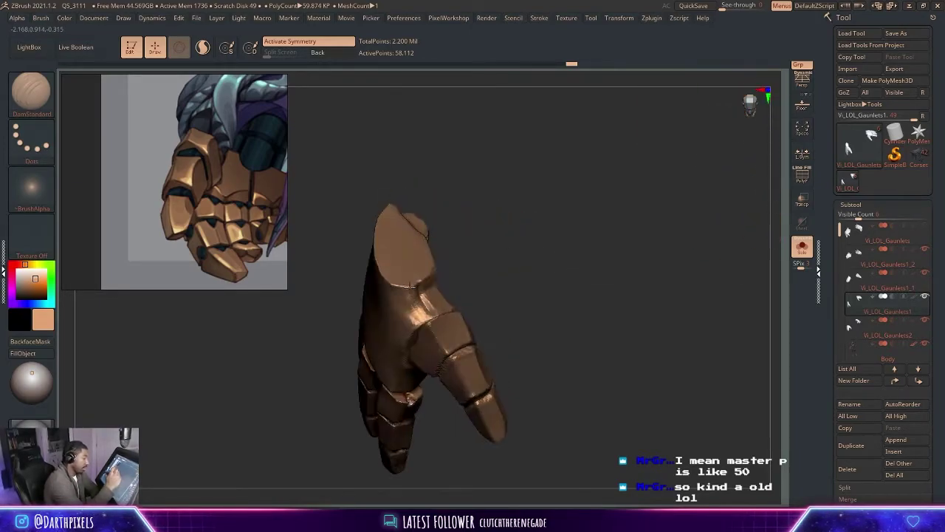
drag(477, 254, 431, 265)
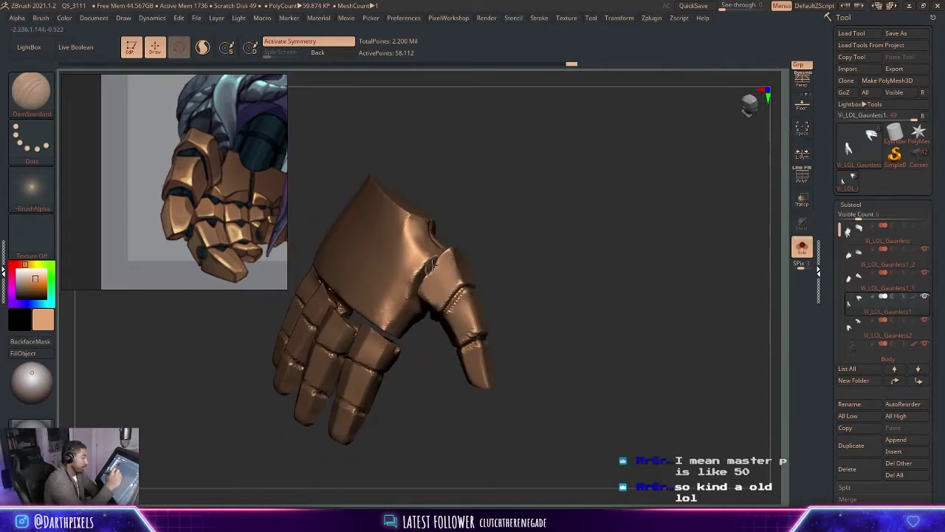
click(802, 246)
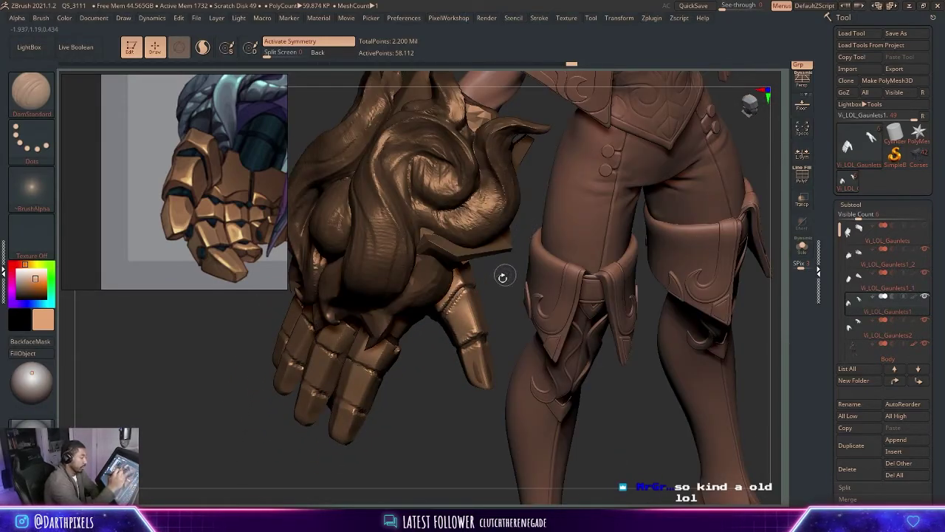
click(802, 247)
ctrl+shift+click(500, 243)
drag(500, 244, 518, 256)
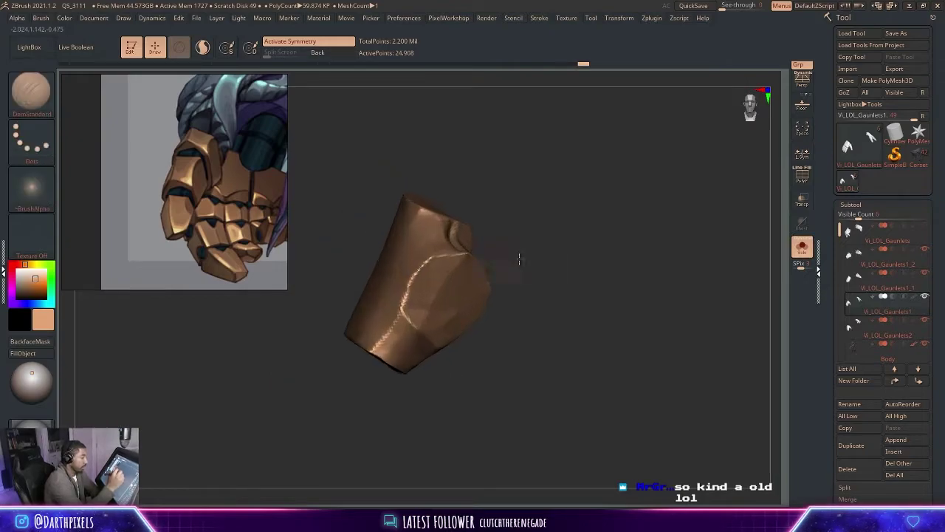
Carve creases along the rim of the thumb socket and down to the palm's lower edge.
right_click(518, 256)
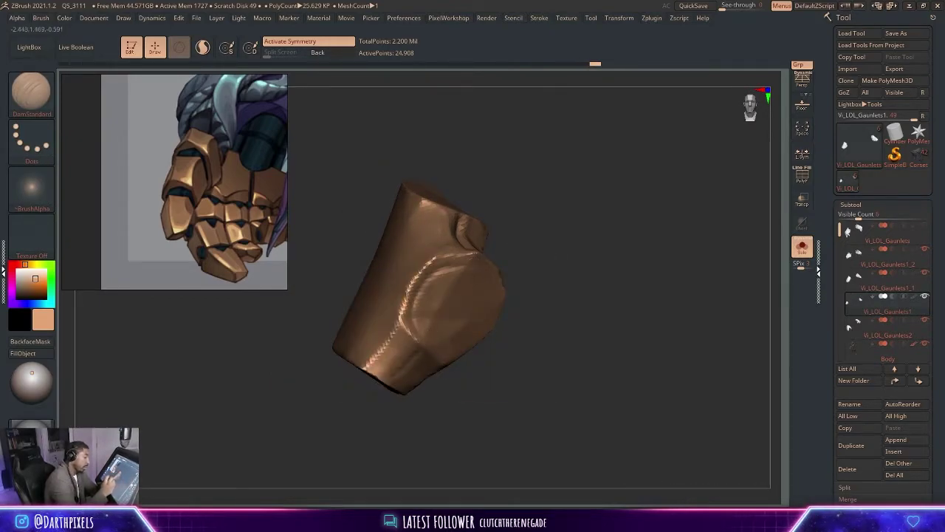
right_click(430, 344)
right_click(438, 303)
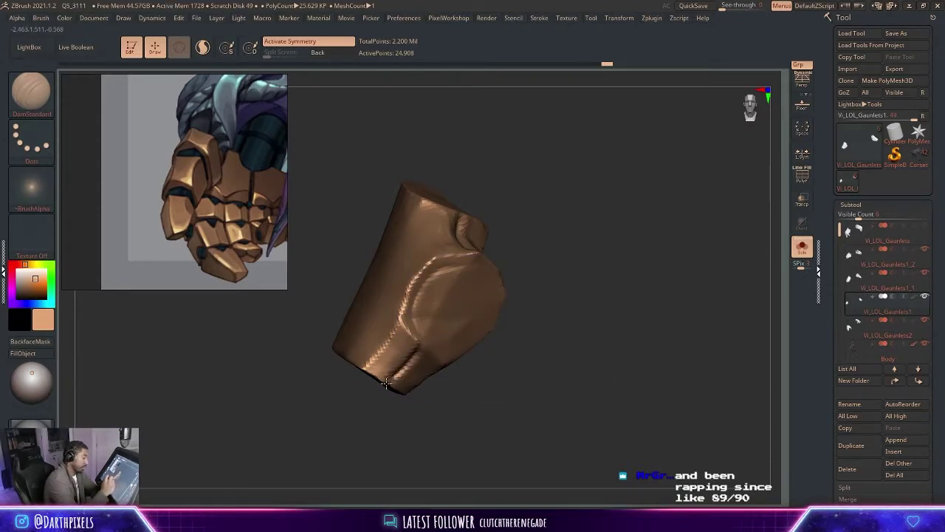
drag(369, 401, 383, 384)
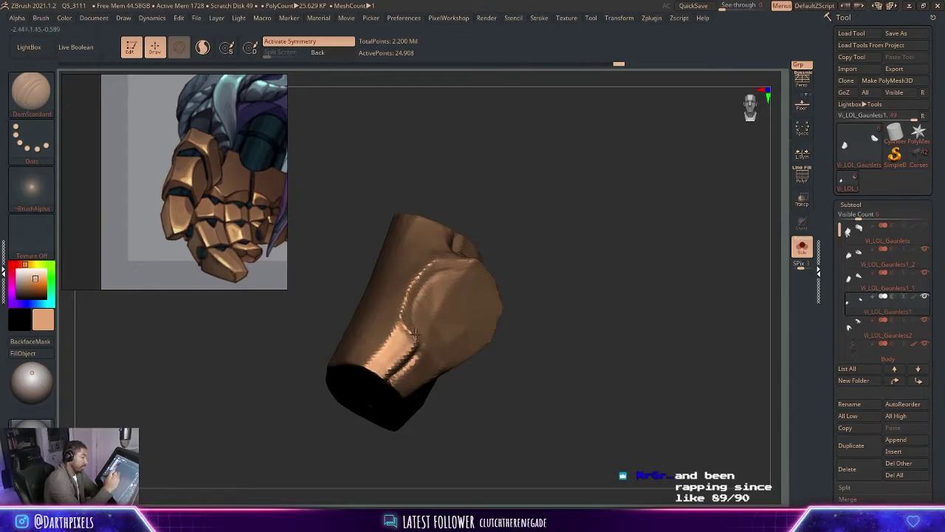
drag(413, 298, 441, 272)
Carve creases between the thumb socket and the wrist, then score a ring inside the socket and smooth it.
right_drag(481, 258, 469, 291)
mouse_move(477, 258)
right_down()
mouse_move(527, 249)
mouse_move(475, 253)
right_up()
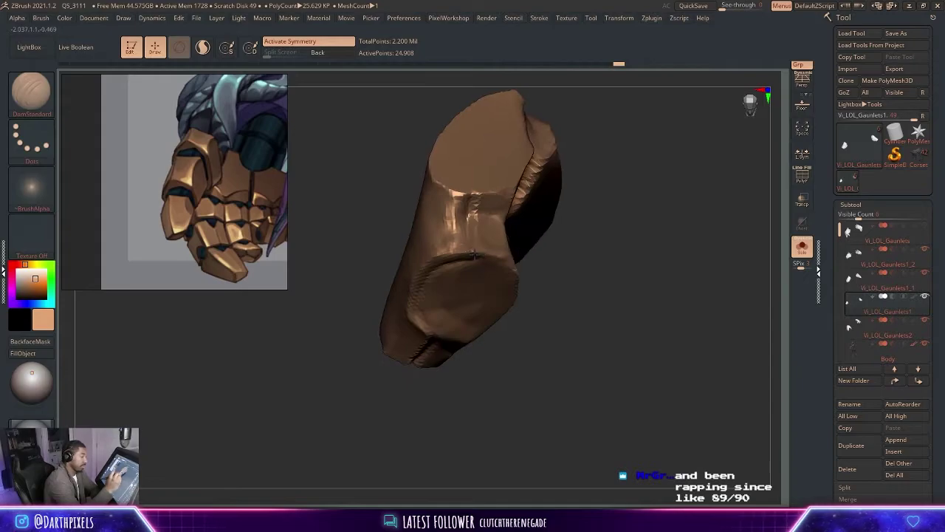
mouse_move(486, 214)
right_down()
mouse_move(595, 291)
mouse_move(476, 225)
right_up()
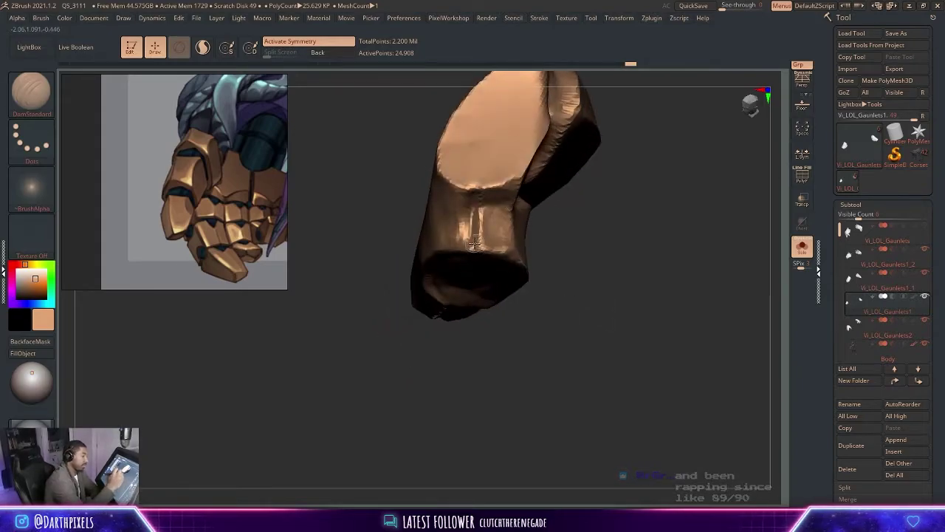
right_drag(485, 192, 592, 232)
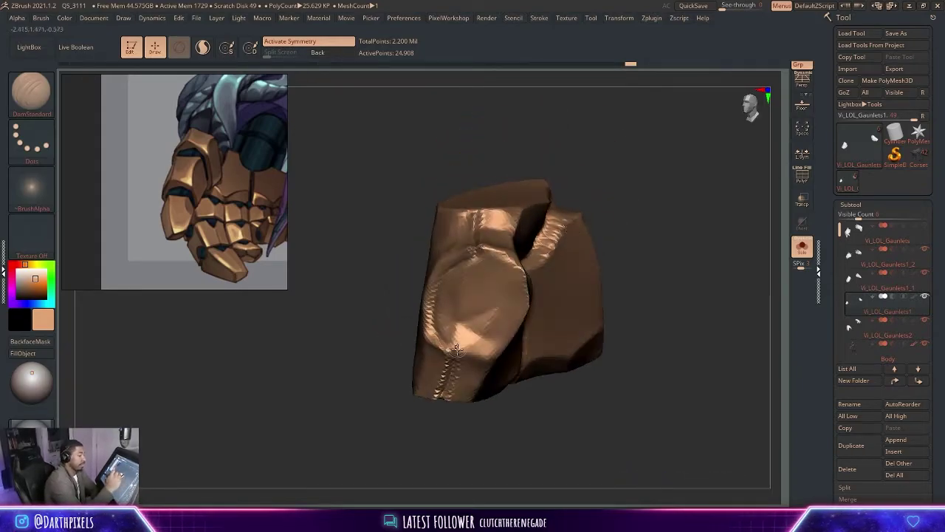
drag(462, 341, 501, 333)
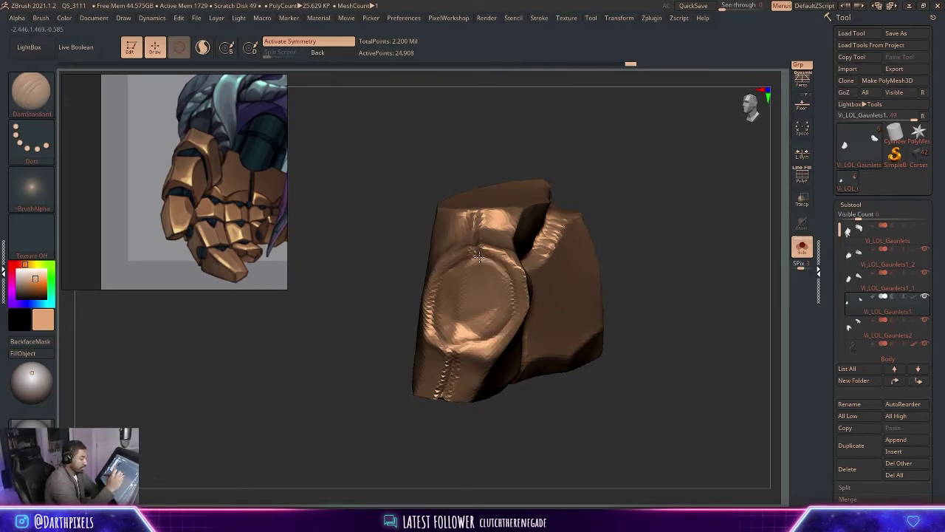
shift+drag(478, 255, 502, 266)
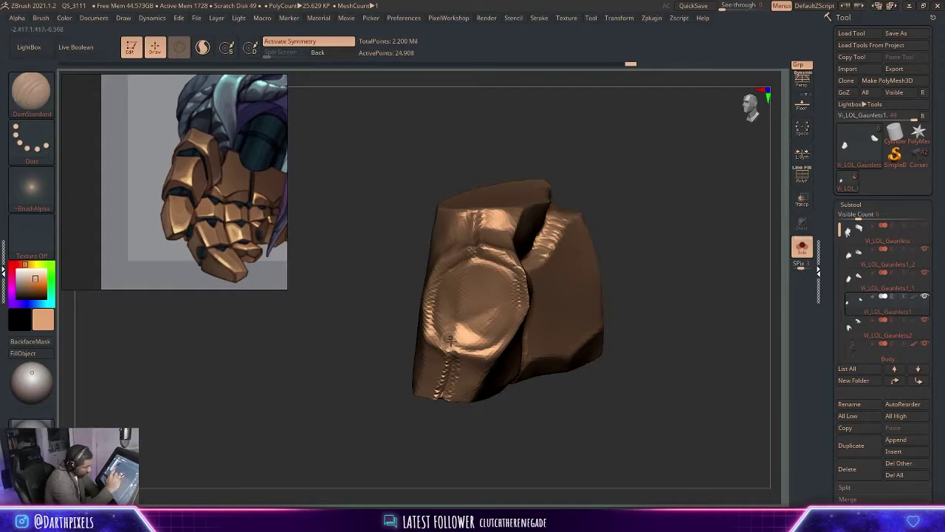
Carve the crease along the notch beside the wrist edge on the inner palm.
right_drag(553, 308, 593, 207)
right_drag(684, 187, 612, 236)
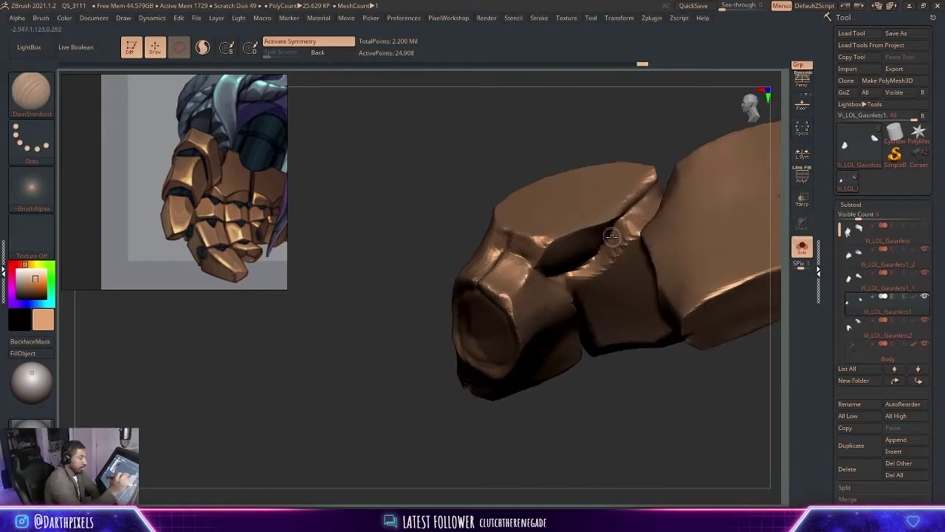
right_drag(665, 141, 583, 236)
drag(622, 228, 672, 185)
mouse_move(691, 159)
right_down()
mouse_move(673, 247)
mouse_move(667, 233)
right_up()
drag(639, 224, 703, 218)
mouse_move(669, 279)
alt+right_down()
mouse_move(572, 310)
mouse_move(536, 291)
alt+right_up()
drag(576, 210, 671, 182)
key(ctrl+z)
drag(540, 215, 673, 184)
key(ctrl+z)
Carve creases along the ridge at the finger-side edge of the palm with the DamStandard brush.
mouse_move(596, 204)
mouse_down()
mouse_move(669, 187)
mouse_move(654, 160)
mouse_up()
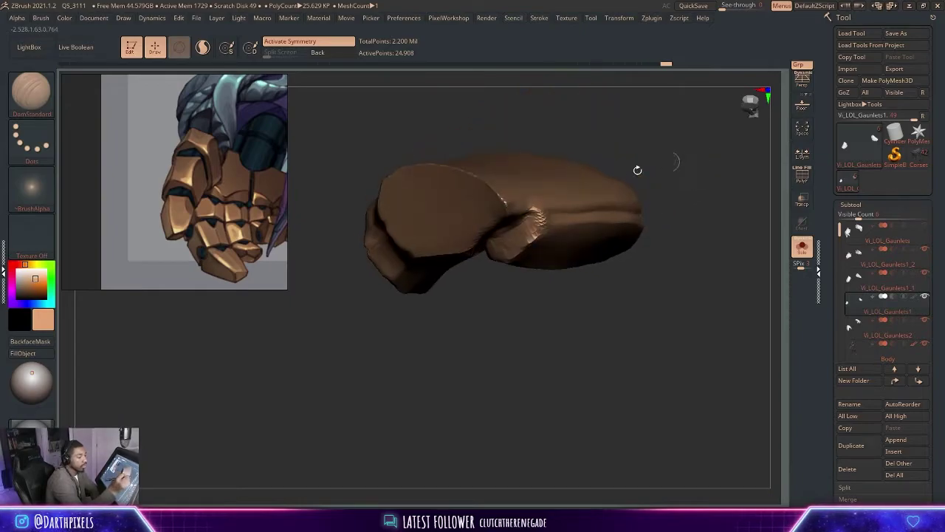
drag(489, 306, 458, 269)
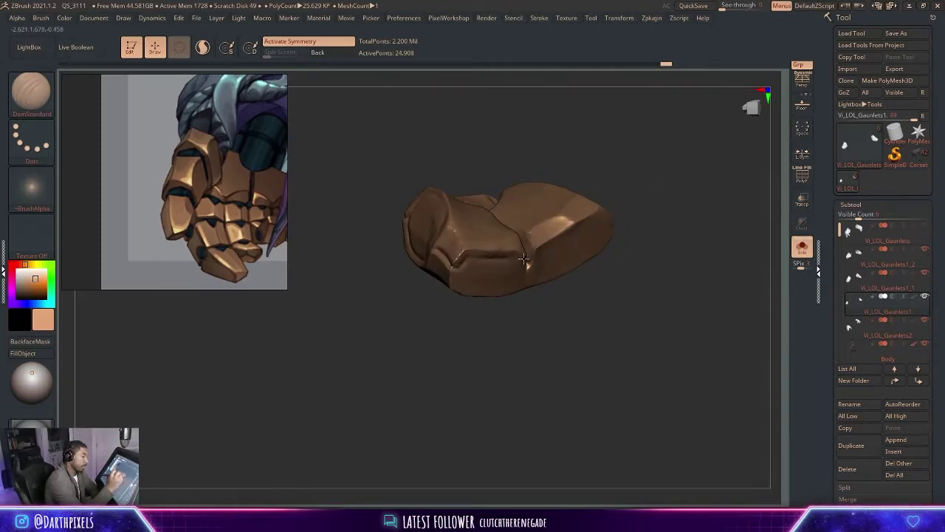
drag(522, 258, 604, 273)
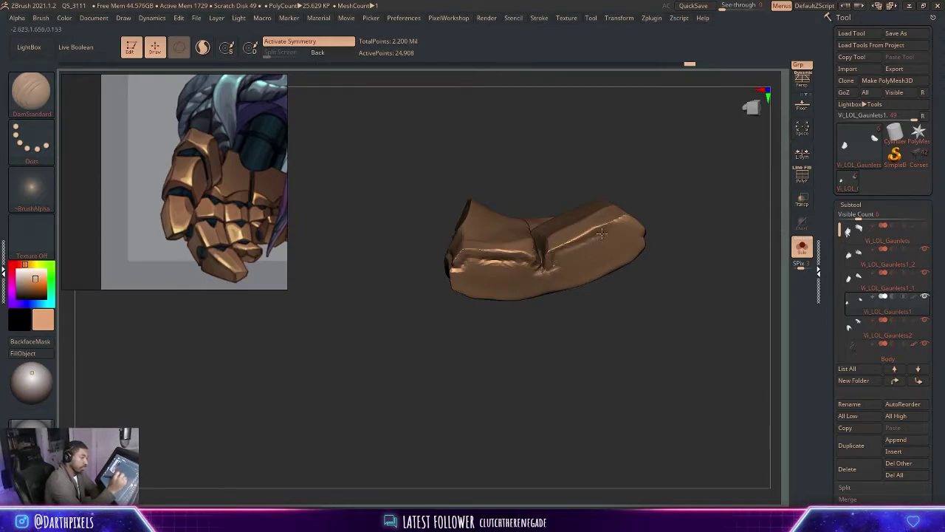
Hide the mirrored copy of the palm and delete the hidden geometry with Del Hidden.
drag(687, 214, 665, 255)
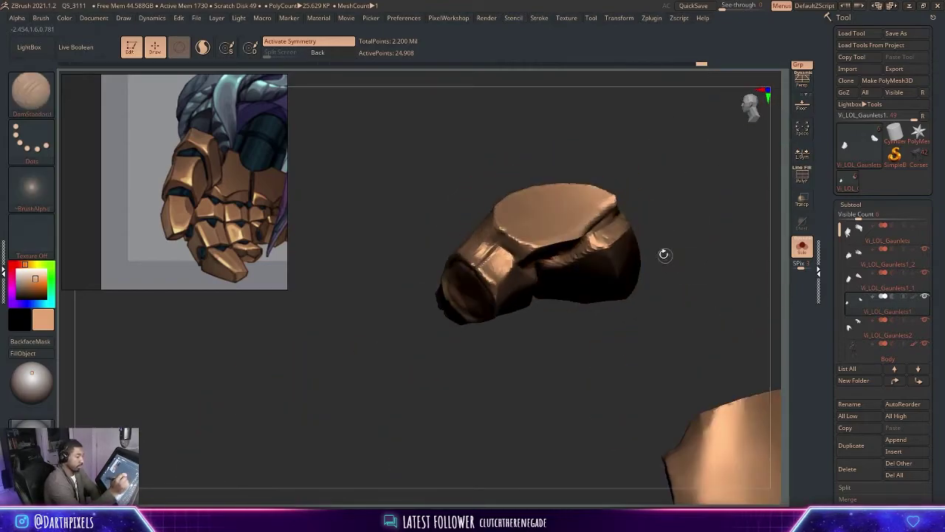
mouse_move(679, 217)
mouse_down()
mouse_move(631, 190)
mouse_move(593, 197)
mouse_move(643, 253)
mouse_move(576, 215)
mouse_up()
mouse_move(476, 221)
ctrl+alt+shift+mouse_down()
mouse_move(638, 273)
mouse_move(633, 418)
ctrl+alt+shift+mouse_up()
key(space)
key(space)
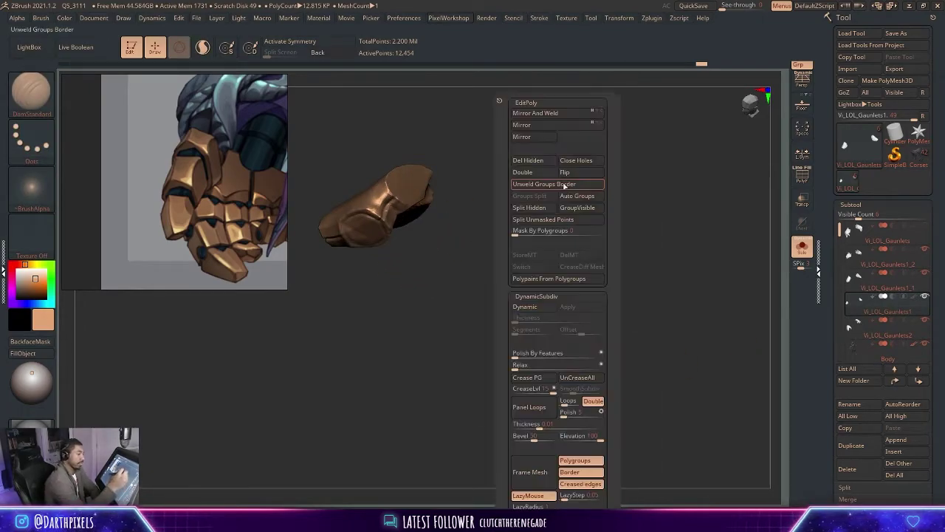
click(529, 161)
Set SelectLasso as the selection brush for isolating the creased plates of the palm.
drag(430, 314, 506, 216)
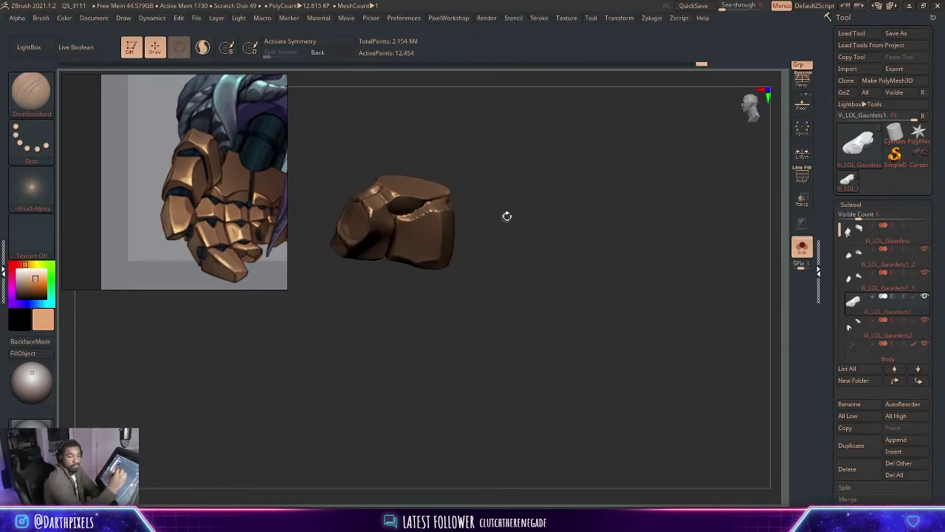
alt+drag(548, 239, 550, 270)
drag(550, 251, 545, 195)
mouse_move(502, 244)
mouse_down()
mouse_move(493, 309)
mouse_move(444, 322)
mouse_up()
mouse_move(489, 236)
mouse_down()
mouse_move(510, 261)
mouse_move(506, 253)
mouse_move(502, 268)
mouse_move(504, 259)
mouse_up()
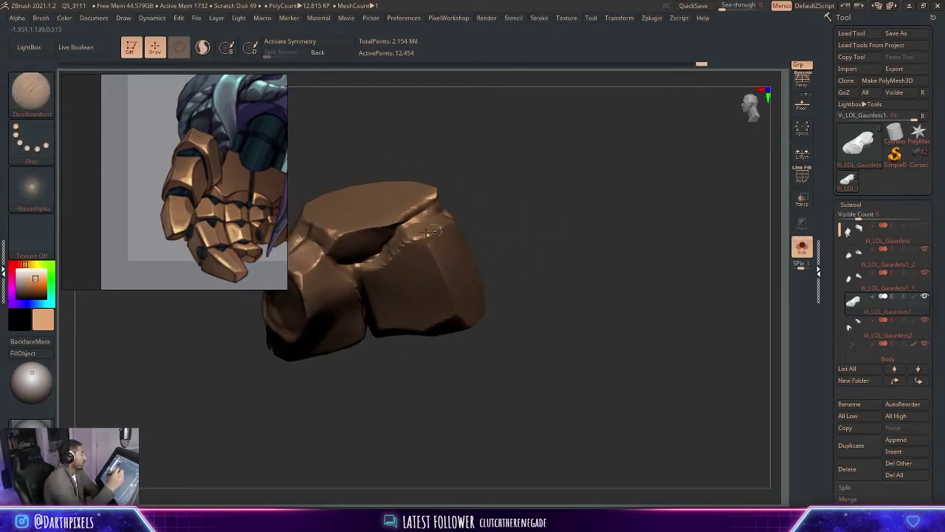
key(ctrl+shift+b)
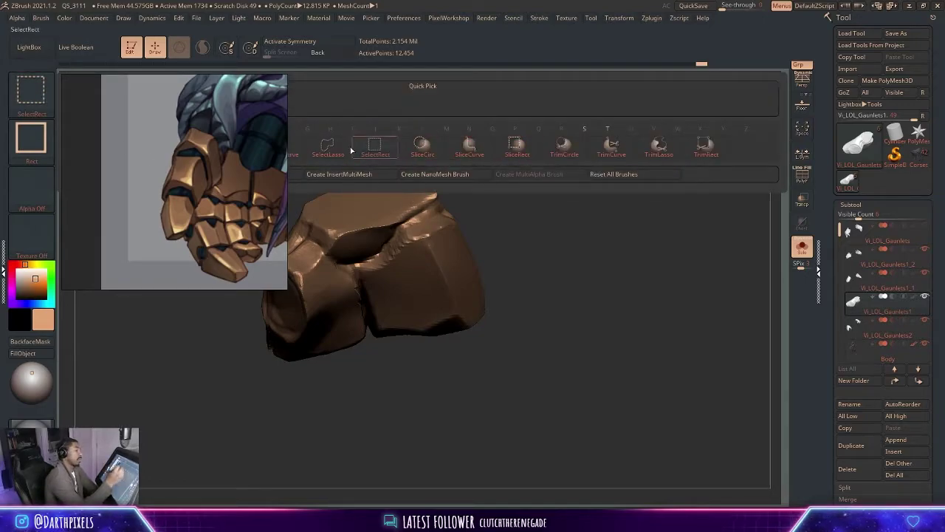
mouse_move(506, 244)
mouse_down()
mouse_move(513, 232)
mouse_move(493, 226)
mouse_move(494, 215)
mouse_move(595, 158)
mouse_move(436, 316)
mouse_up()
key(ctrl+shift)
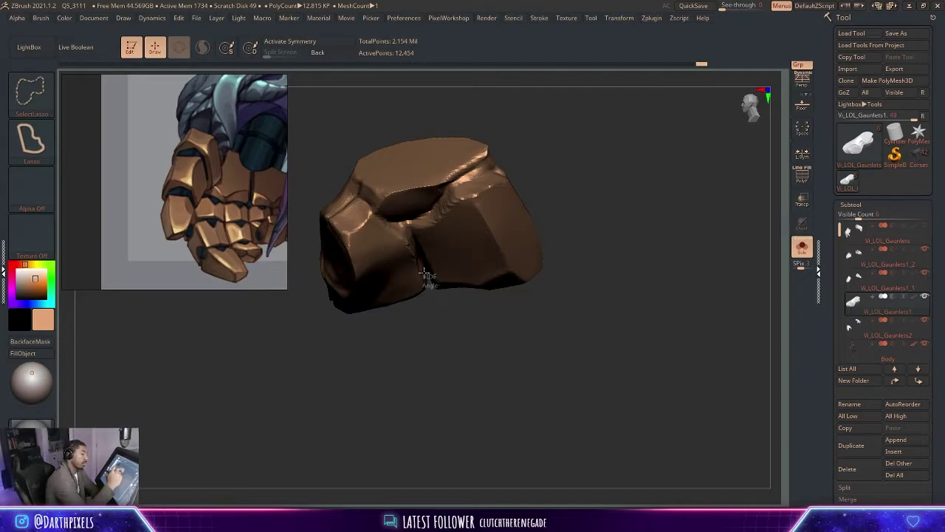
Lasso along the central crease and the notch to isolate the finger-side portion of the palm.
mouse_move(408, 223)
ctrl+shift+mouse_down()
mouse_move(433, 292)
mouse_move(449, 200)
mouse_move(502, 175)
mouse_move(548, 221)
mouse_move(470, 326)
mouse_move(435, 324)
ctrl+shift+mouse_up()
ctrl+shift+drag(559, 244, 582, 289)
drag(629, 211, 599, 199)
mouse_move(599, 199)
alt+mouse_down()
mouse_move(609, 235)
mouse_move(610, 207)
mouse_move(599, 211)
alt+mouse_up()
mouse_move(415, 268)
ctrl+shift+mouse_down()
mouse_move(403, 225)
mouse_move(366, 171)
ctrl+shift+mouse_up()
mouse_move(600, 263)
mouse_down()
mouse_move(627, 188)
mouse_move(616, 147)
mouse_move(622, 231)
mouse_move(551, 199)
mouse_move(569, 254)
mouse_move(559, 260)
mouse_move(573, 196)
mouse_move(580, 202)
mouse_move(549, 181)
mouse_move(610, 158)
mouse_move(610, 176)
mouse_move(564, 161)
mouse_up()
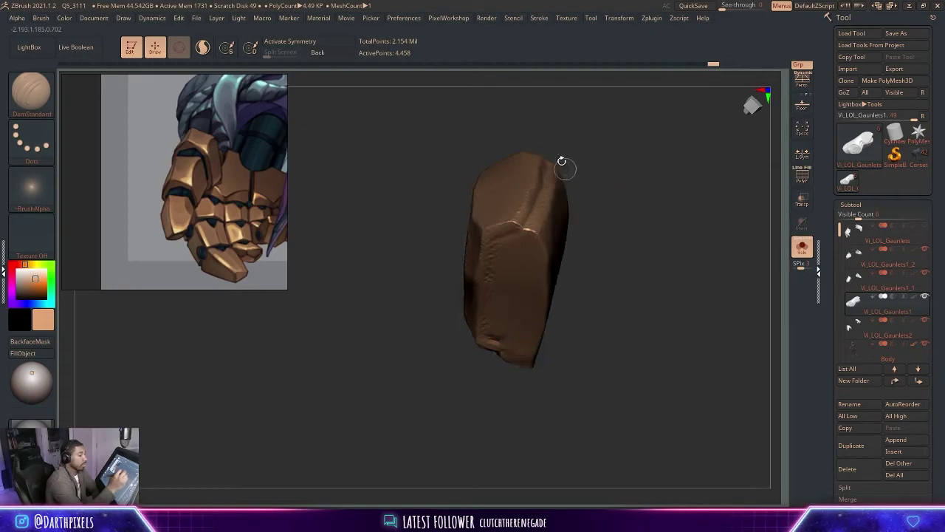
Lasso-hide the geometry beyond the ridge on the isolated finger-side portion, keeping only its outer plate.
key(ctrl+shift)
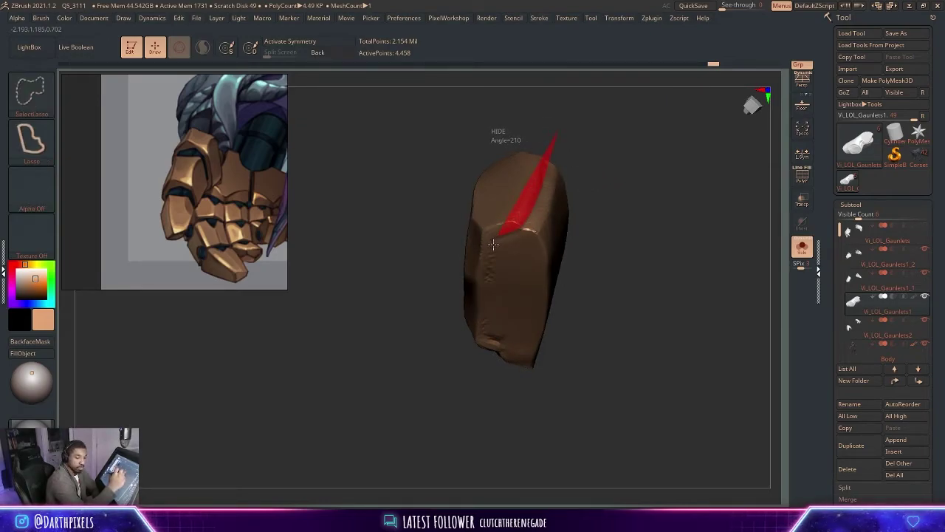
ctrl+shift+drag(489, 283, 483, 332)
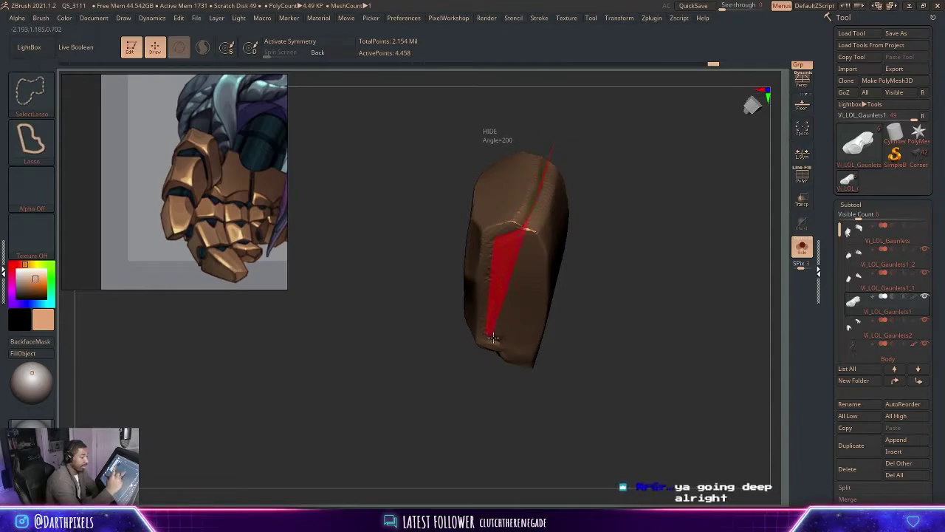
mouse_move(535, 360)
ctrl+shift+mouse_down()
mouse_move(628, 330)
mouse_move(629, 232)
mouse_move(628, 245)
mouse_move(608, 252)
mouse_move(603, 243)
mouse_move(586, 261)
ctrl+shift+mouse_up()
key(ctrl+shift)
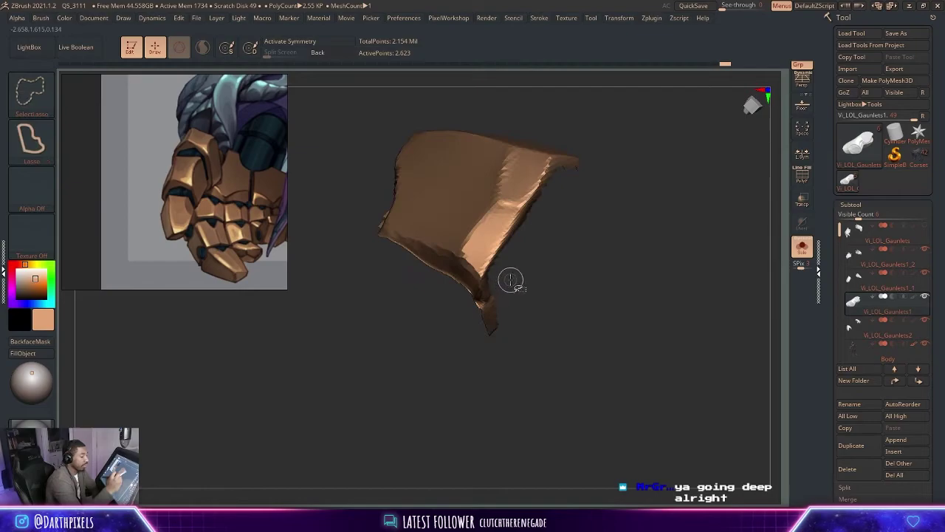
mouse_move(461, 300)
ctrl+shift+mouse_down()
mouse_move(487, 336)
mouse_move(472, 295)
ctrl+shift+mouse_up()
mouse_move(612, 289)
mouse_down()
mouse_move(606, 263)
mouse_move(615, 277)
mouse_move(579, 283)
mouse_up()
Trim the visible area by lasso-hiding the leftover fringe along the plate's jagged crease-side edge.
key(ctrl+shift)
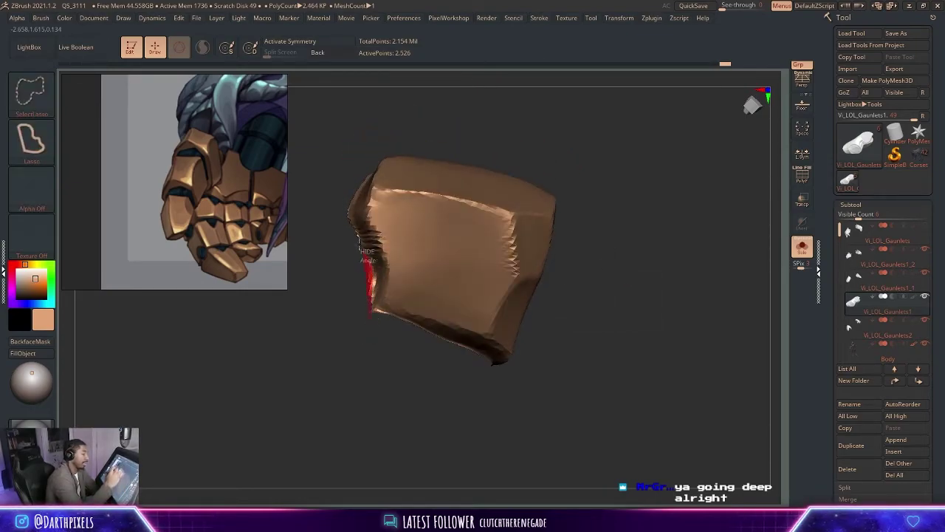
ctrl+shift+drag(322, 299, 328, 303)
drag(574, 133, 346, 249)
key(ctrl+shift)
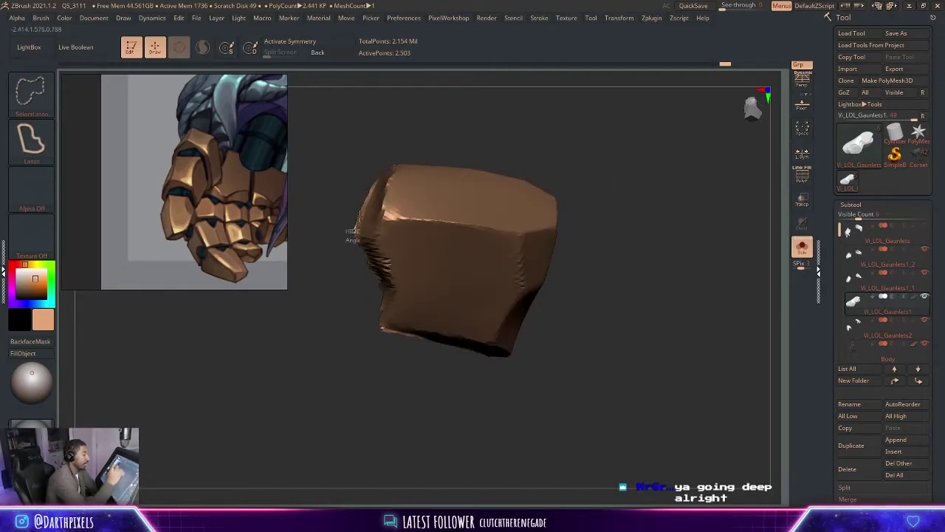
ctrl+shift+drag(350, 152, 353, 221)
mouse_move(608, 169)
mouse_down()
mouse_move(578, 205)
mouse_move(443, 209)
mouse_move(441, 190)
mouse_up()
key(ctrl+shift)
key(ctrl+shift)
drag(546, 182, 528, 193)
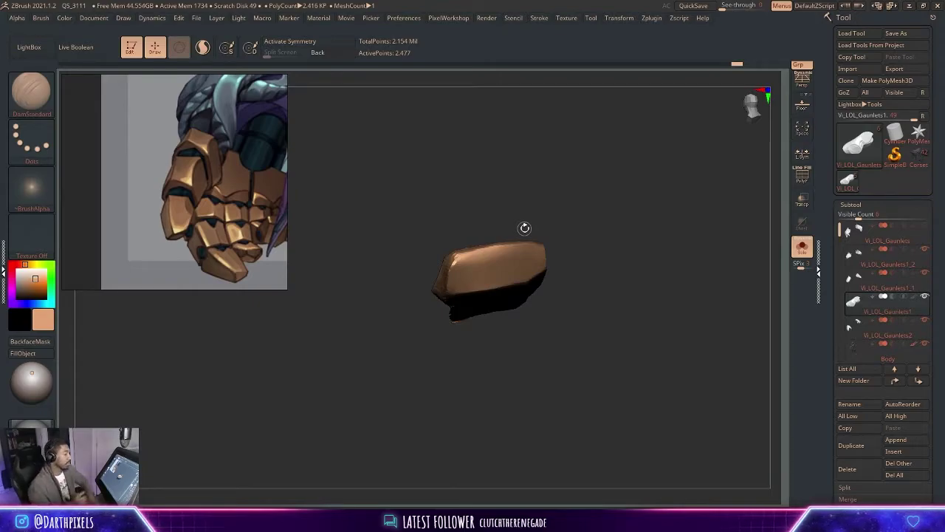
Assign the isolated finger-side plate its own polygroup, check it in polyframe, and unhide the rest of the palm.
mouse_move(524, 228)
mouse_down()
mouse_move(603, 186)
mouse_move(603, 219)
mouse_move(616, 178)
mouse_move(642, 224)
mouse_move(629, 232)
mouse_up()
key(ctrl+shift)
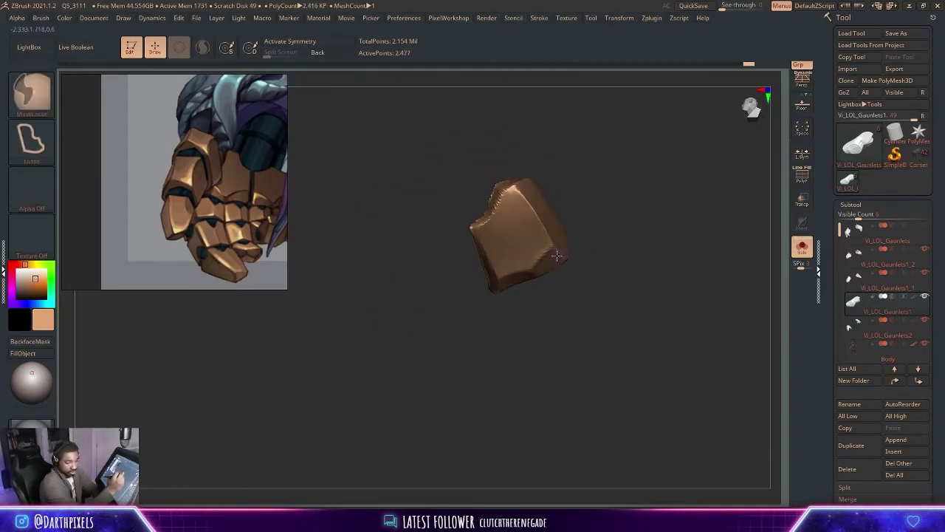
key(shift+f)
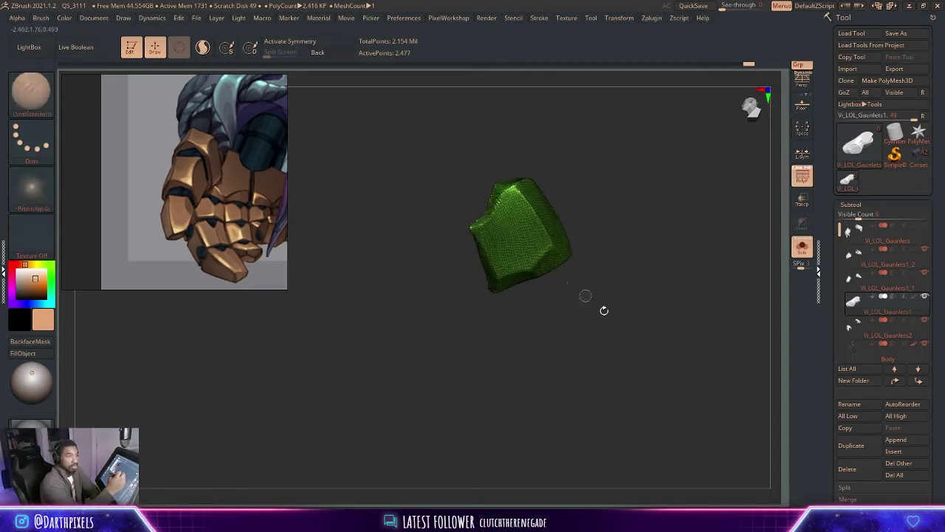
ctrl+shift+click(613, 219)
key(shift+f)
drag(624, 202, 559, 227)
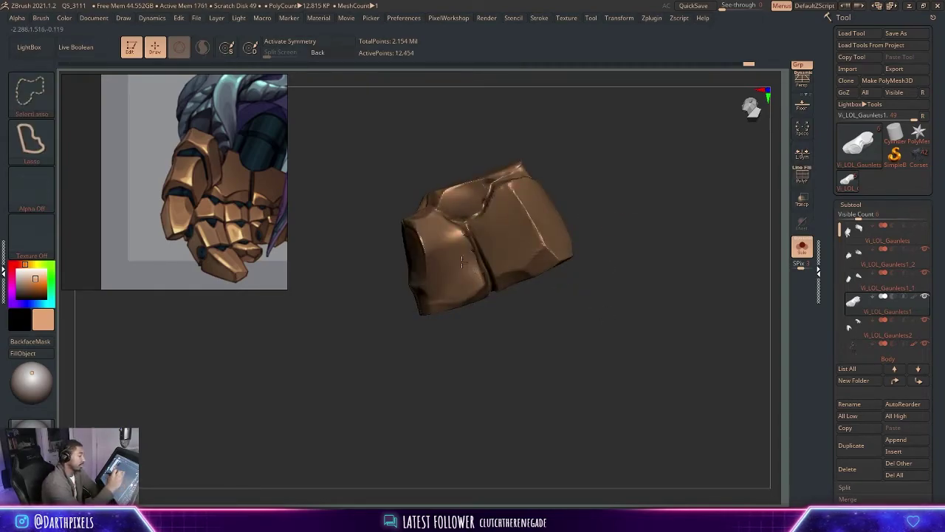
Hide the finger-side plate's polygroup so the thumb-side part of the palm is exposed at the crease.
alt+drag(513, 320, 496, 349)
key(ctrl+shift)
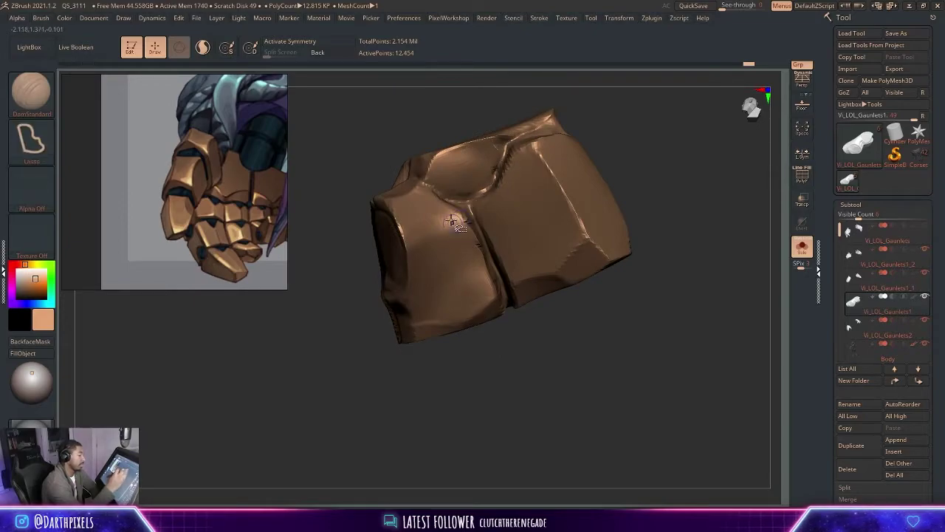
ctrl+shift+click(437, 185)
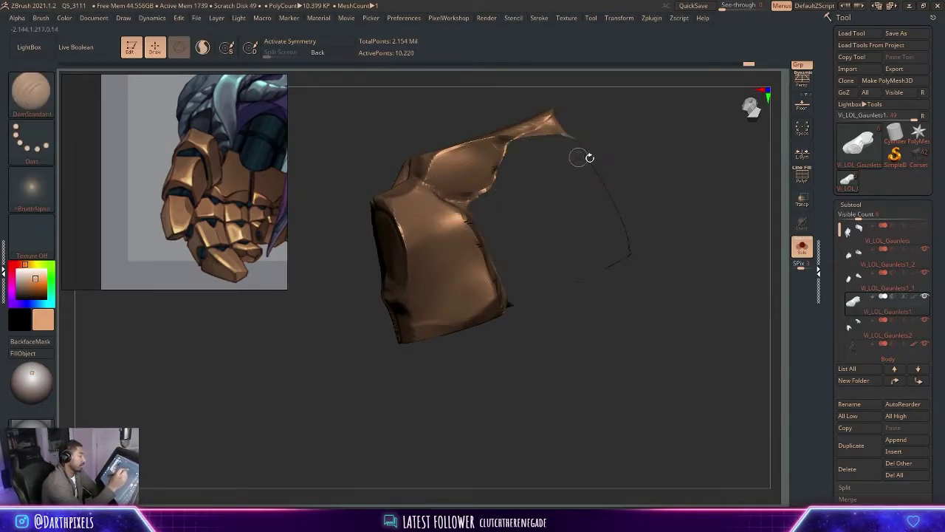
mouse_move(642, 159)
mouse_down()
mouse_move(623, 226)
mouse_move(575, 283)
mouse_move(609, 287)
mouse_move(520, 312)
mouse_move(512, 306)
mouse_up()
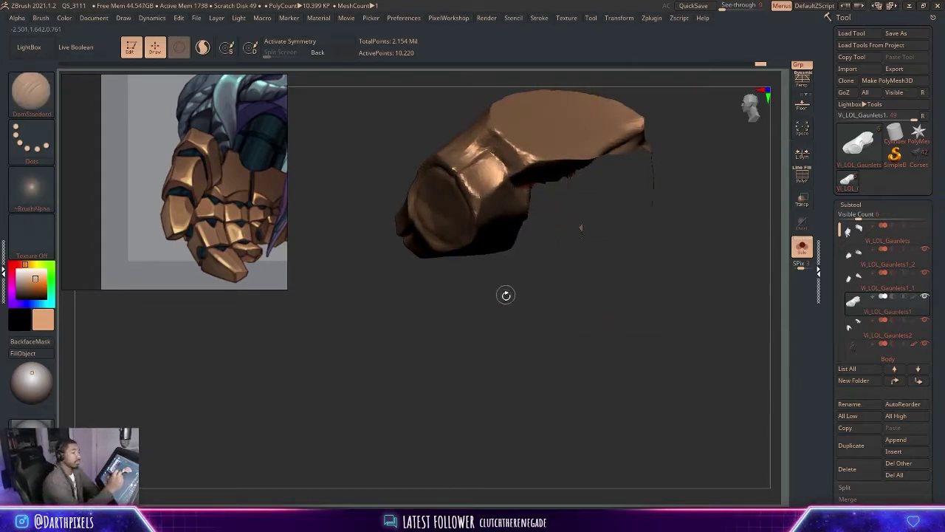
drag(519, 308, 533, 306)
drag(569, 222, 568, 96)
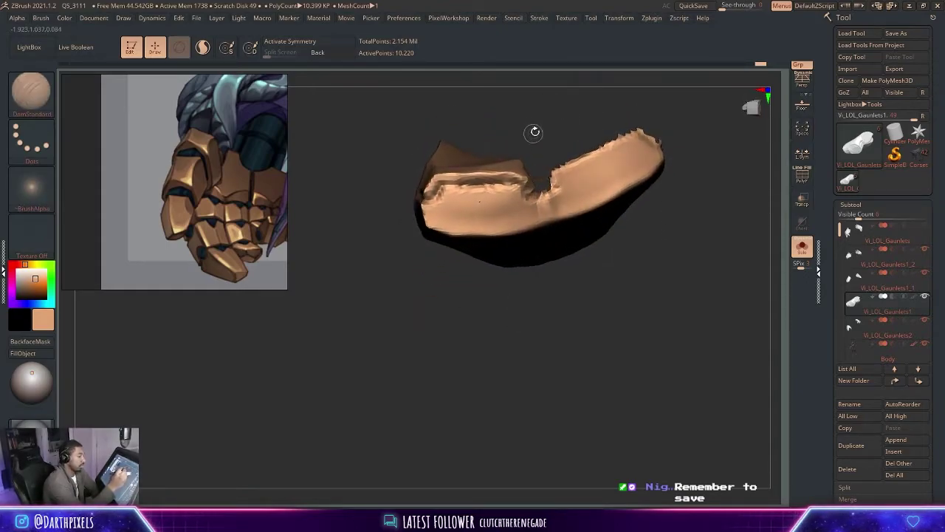
Lasso-hide the thumb-side plate and its leftover fragments, then invert the visibility to show the palm plates.
mouse_move(531, 140)
ctrl+alt+shift+mouse_down()
mouse_move(533, 191)
mouse_move(444, 177)
mouse_move(433, 188)
mouse_move(410, 186)
mouse_move(400, 161)
ctrl+alt+shift+mouse_up()
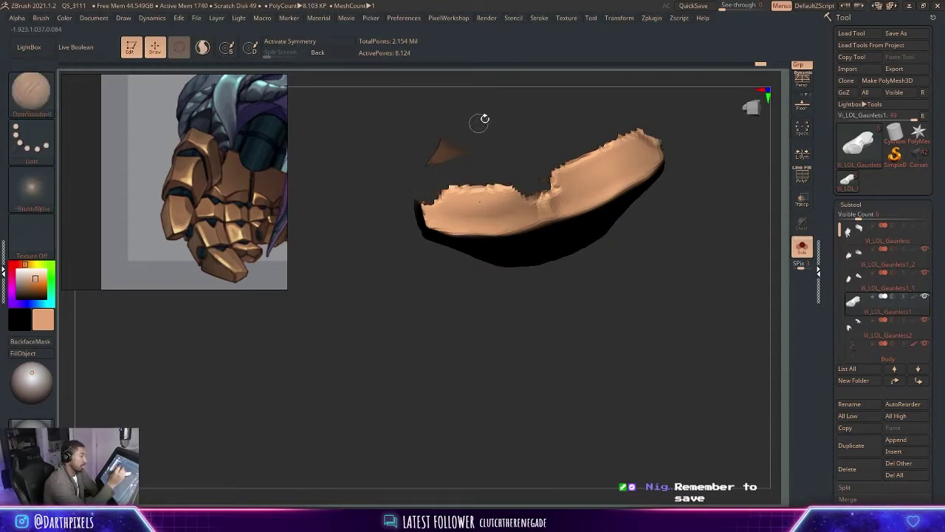
mouse_move(443, 140)
ctrl+alt+shift+mouse_down()
mouse_move(517, 106)
mouse_move(408, 159)
mouse_move(458, 189)
ctrl+alt+shift+mouse_up()
mouse_move(563, 106)
mouse_down()
mouse_move(521, 123)
mouse_move(537, 137)
mouse_move(564, 123)
mouse_move(565, 163)
mouse_up()
key(ctrl+z)
mouse_move(513, 245)
mouse_down()
mouse_move(509, 202)
mouse_move(455, 133)
mouse_up()
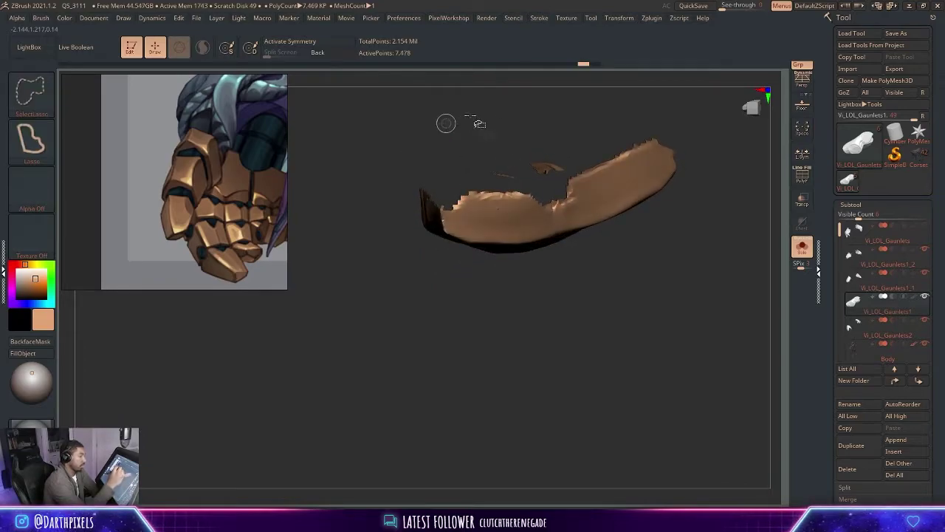
mouse_move(517, 118)
mouse_down()
mouse_move(536, 99)
mouse_move(554, 114)
mouse_move(538, 112)
mouse_up()
drag(604, 119, 457, 190)
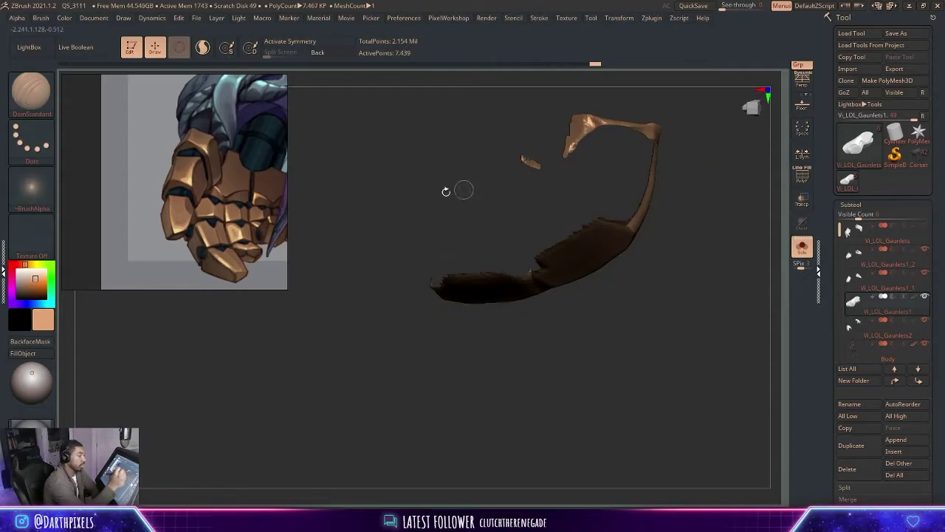
ctrl+shift+drag(500, 117, 436, 185)
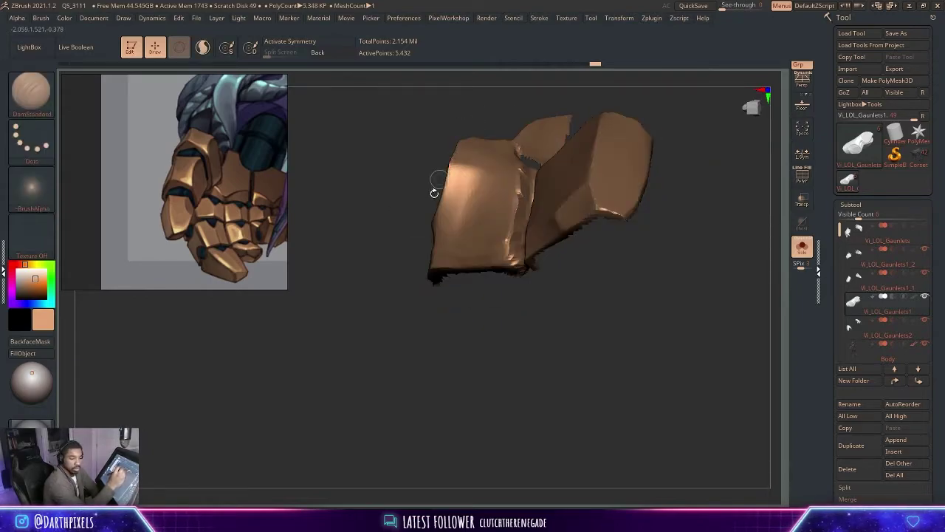
Hide the finger-side polygroup and stray pieces so only the thumb-side plate stays visible in polyframe.
drag(429, 321, 470, 176)
key(shift+f)
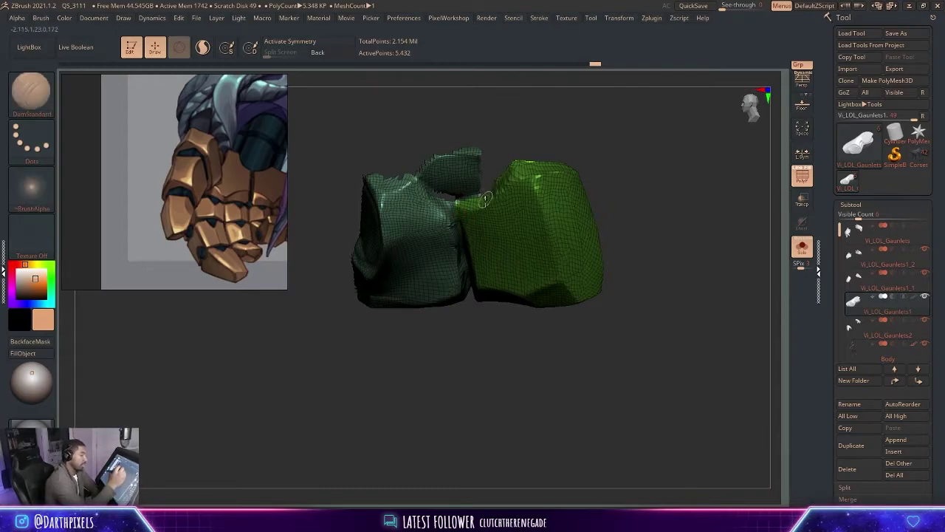
ctrl+alt+shift+click(492, 205)
mouse_move(506, 204)
mouse_down()
mouse_move(491, 197)
mouse_move(444, 207)
mouse_move(406, 186)
mouse_move(397, 165)
mouse_move(524, 216)
mouse_move(513, 217)
mouse_move(513, 178)
mouse_move(522, 206)
mouse_up()
key(shift+f)
key(shift+f)
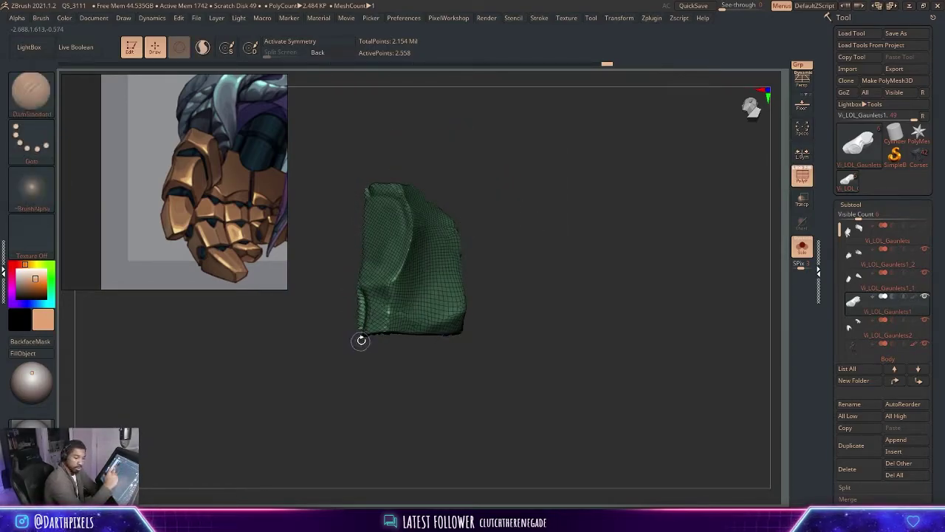
Lasso-hide the thumb socket recess on the isolated plate and inspect the remaining shape in polyframe.
mouse_move(359, 337)
ctrl+alt+shift+mouse_down()
mouse_move(345, 266)
mouse_move(353, 279)
mouse_move(393, 274)
mouse_move(401, 263)
mouse_move(391, 199)
mouse_move(369, 218)
mouse_move(365, 266)
ctrl+alt+shift+mouse_up()
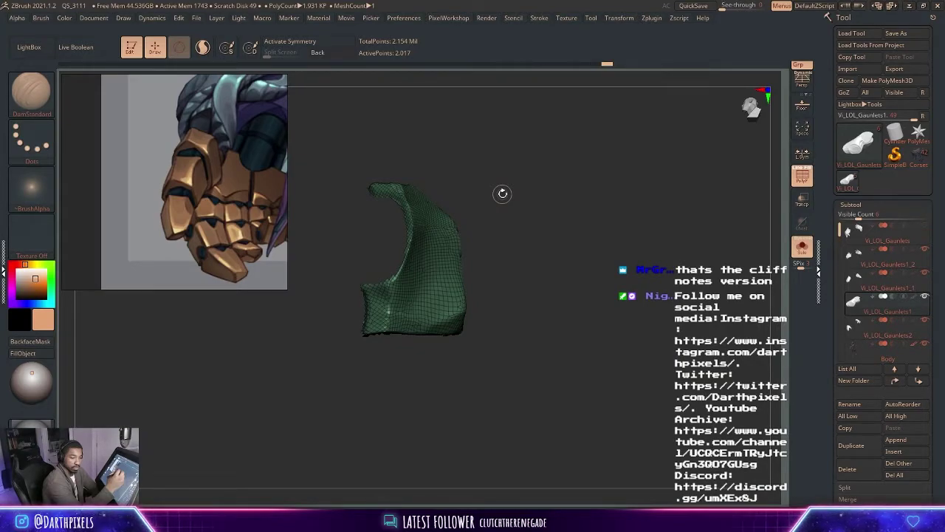
drag(502, 194, 506, 230)
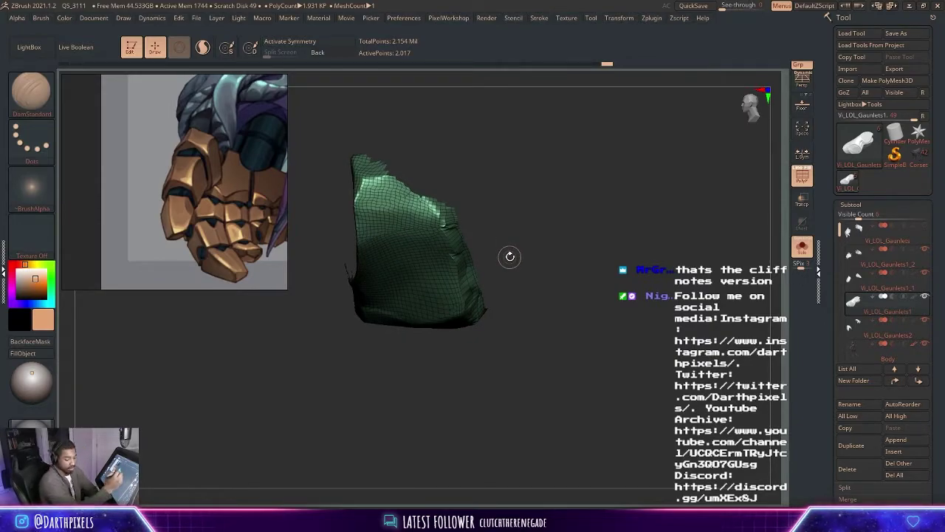
key(shift+f)
drag(498, 205, 514, 194)
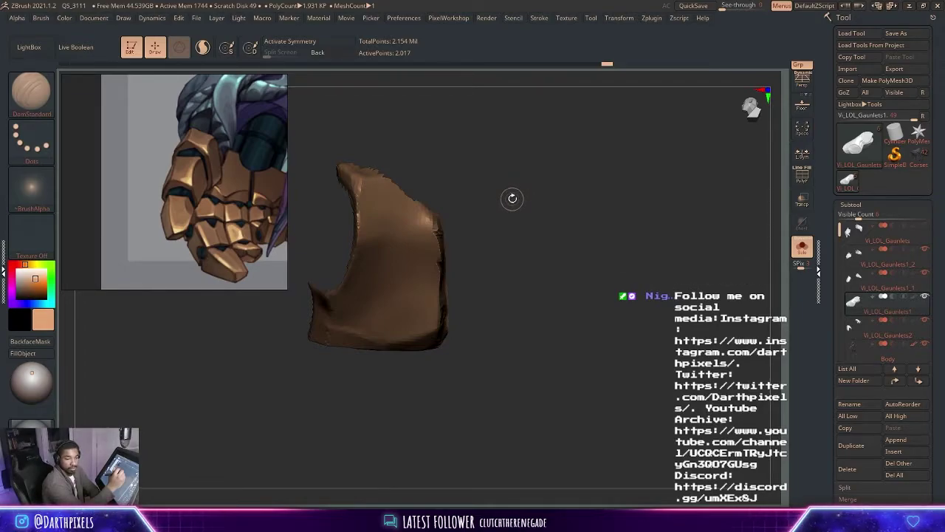
key(shift+f)
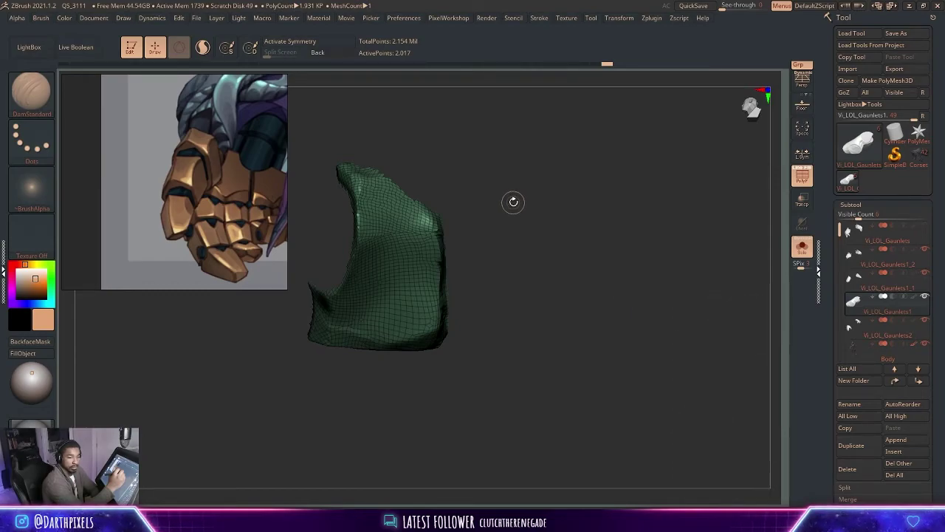
mouse_move(513, 201)
mouse_down()
mouse_move(506, 219)
mouse_move(504, 189)
mouse_move(509, 219)
mouse_up()
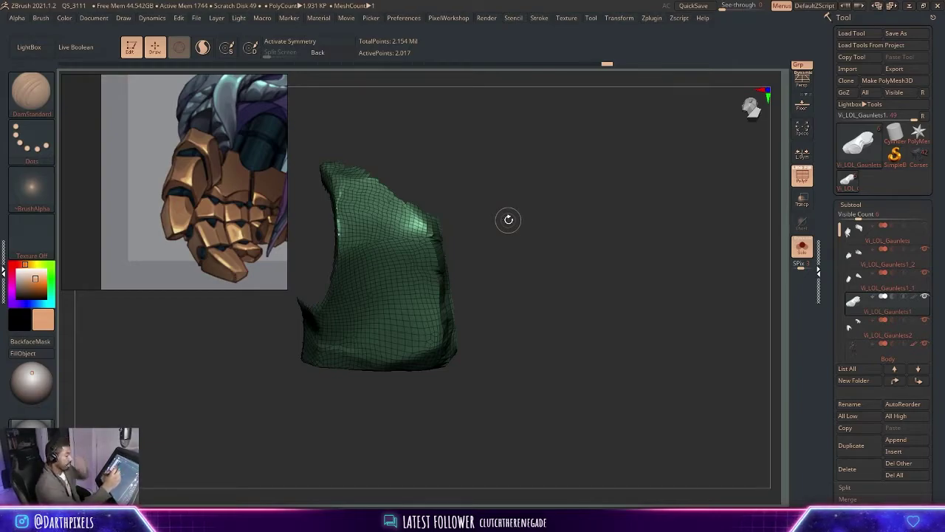
drag(477, 220, 489, 218)
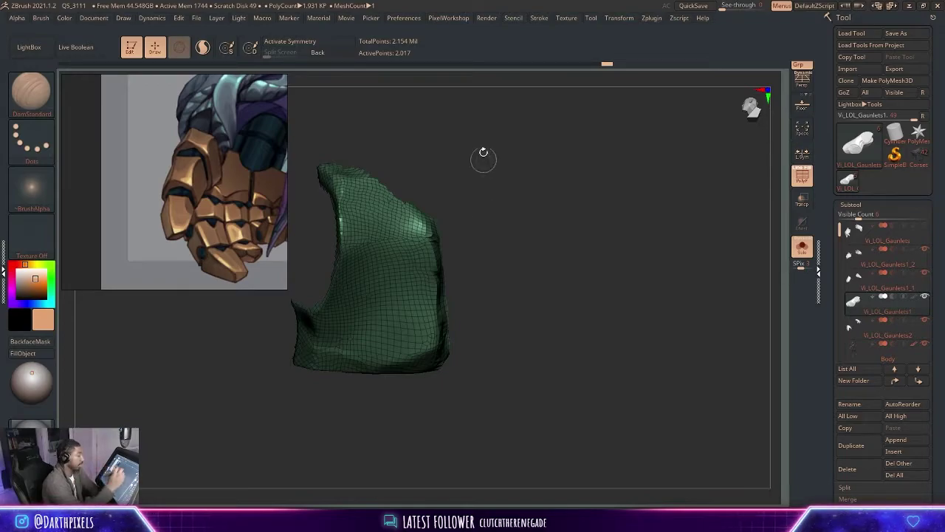
drag(492, 217, 495, 209)
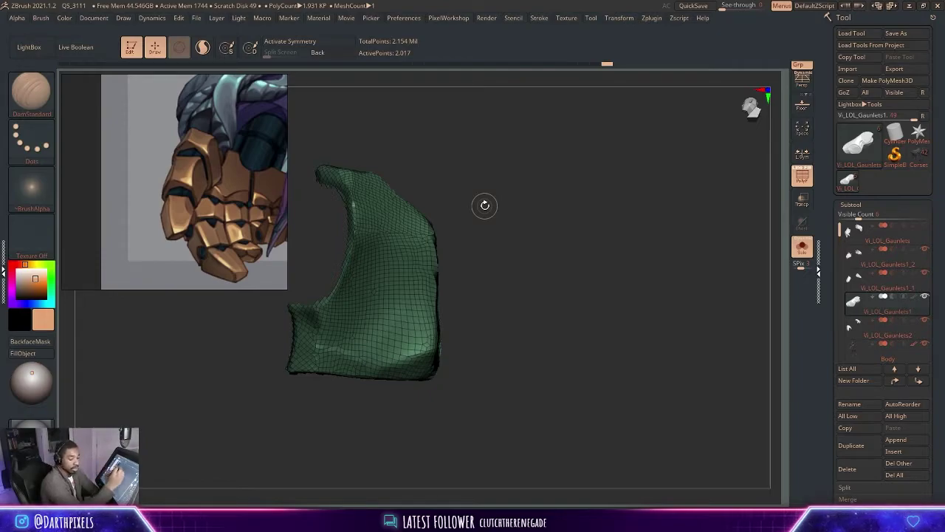
Assign the visible thumb-side plate a new polygroup and turn off the polyframe display.
key(ctrl+w)
drag(468, 197, 481, 225)
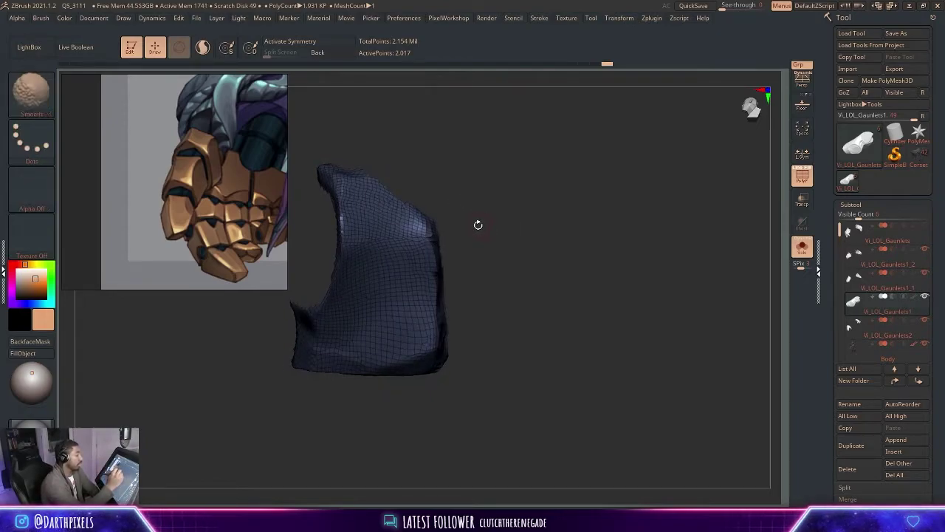
key(shift+f)
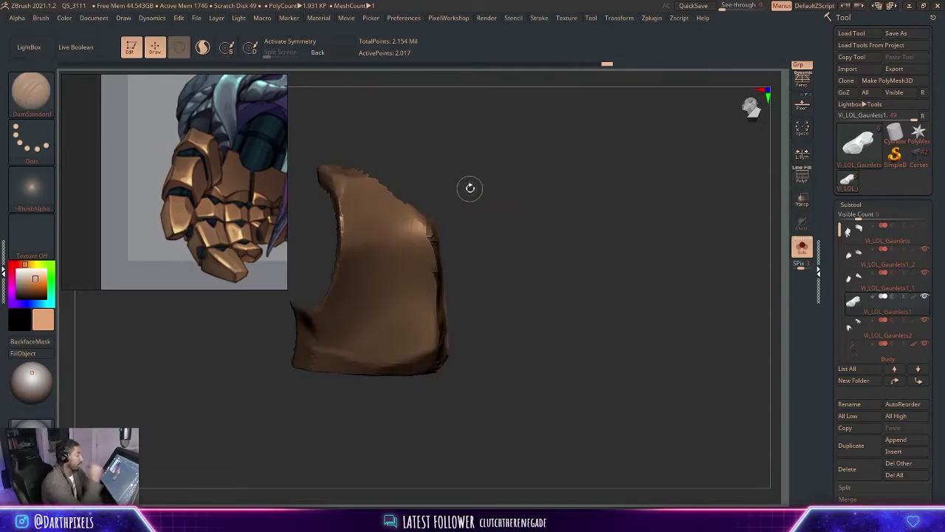
Polish the lower edge of the isolated thumb-side plate with the Polish brush, adjusting the brush size.
drag(470, 187, 523, 181)
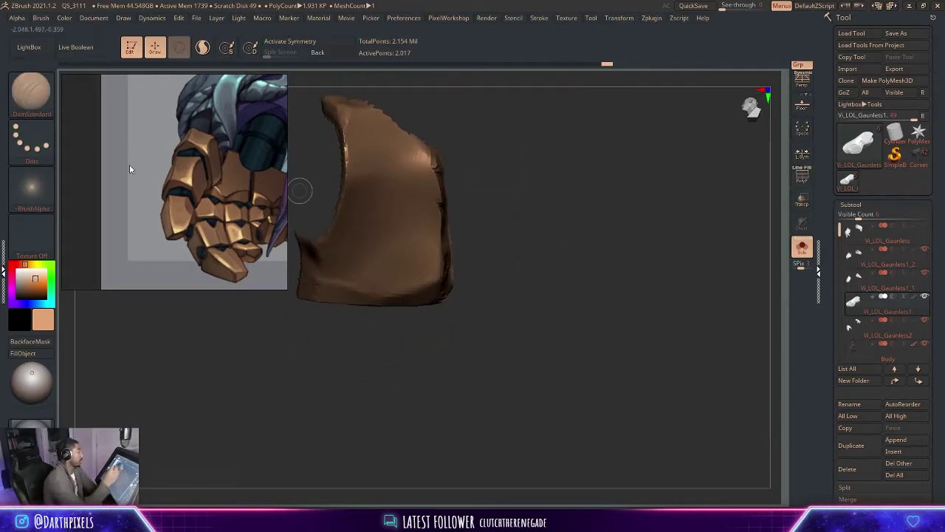
key(b)
click(469, 101)
mouse_move(474, 312)
mouse_down()
mouse_move(490, 258)
mouse_move(477, 264)
mouse_up()
key(space)
click(477, 263)
key(space)
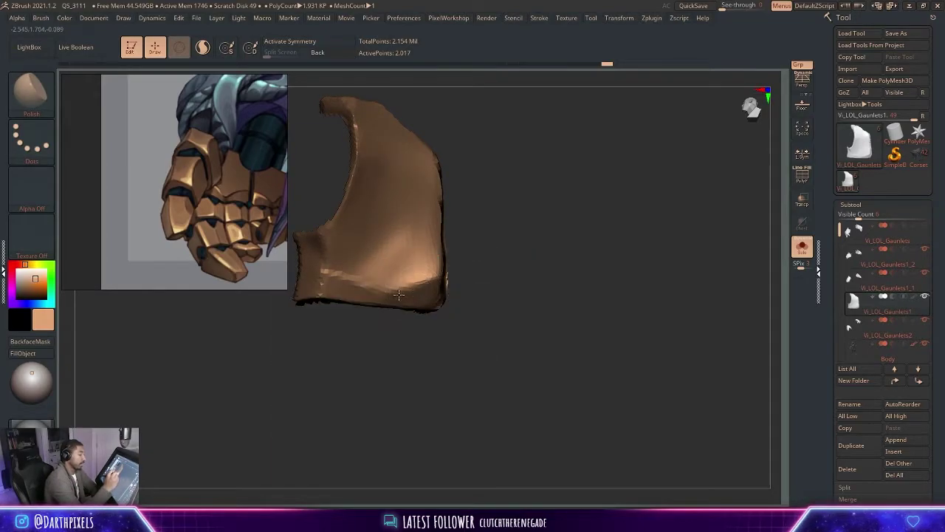
Switch to the hPolish brush and flatten the bevel along the thumb-side plate's lower edge.
key(ctrl)
key(b)
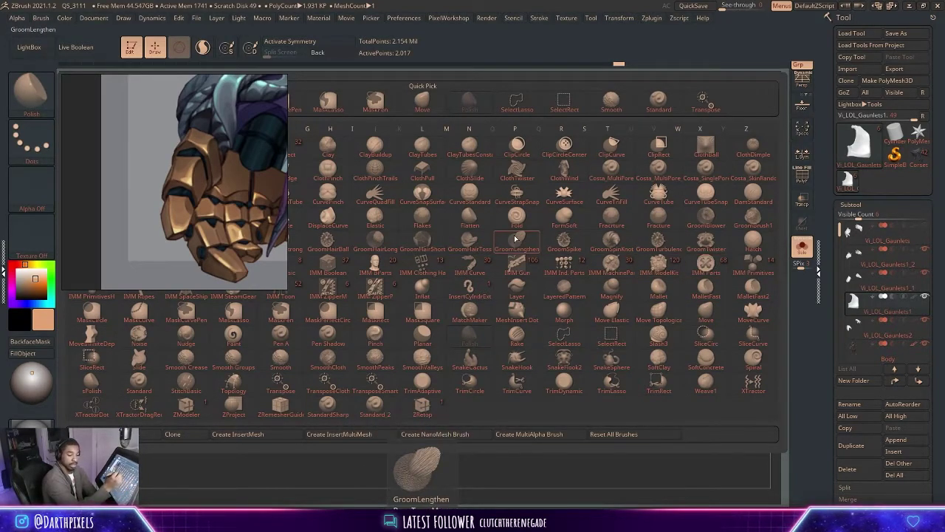
key(p)
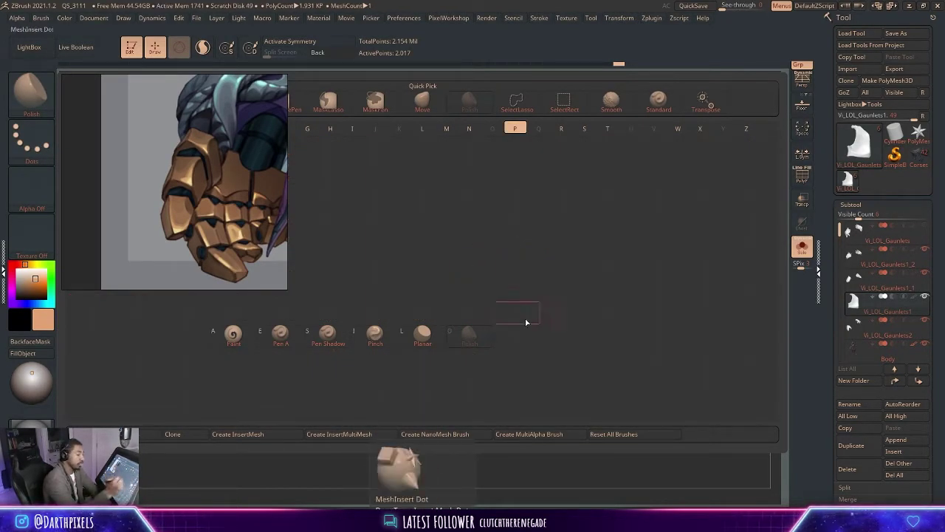
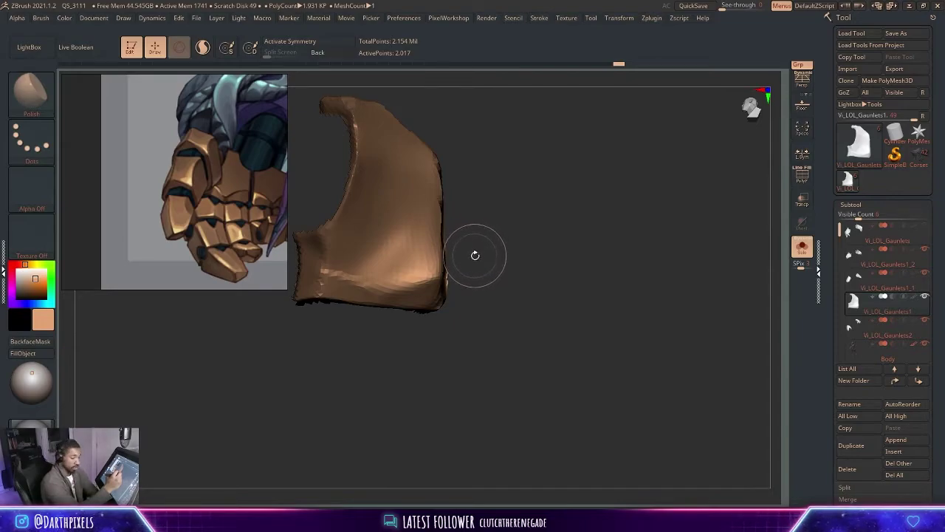
key(b)
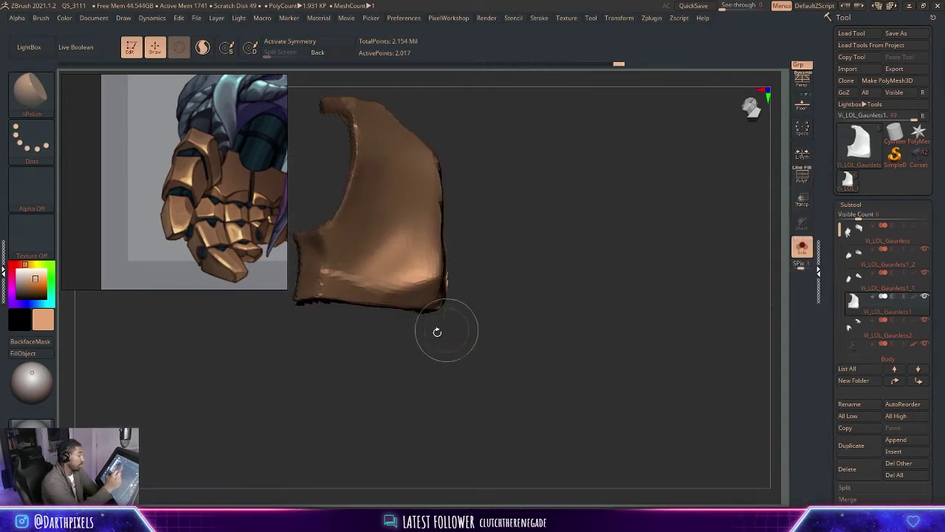
key(space)
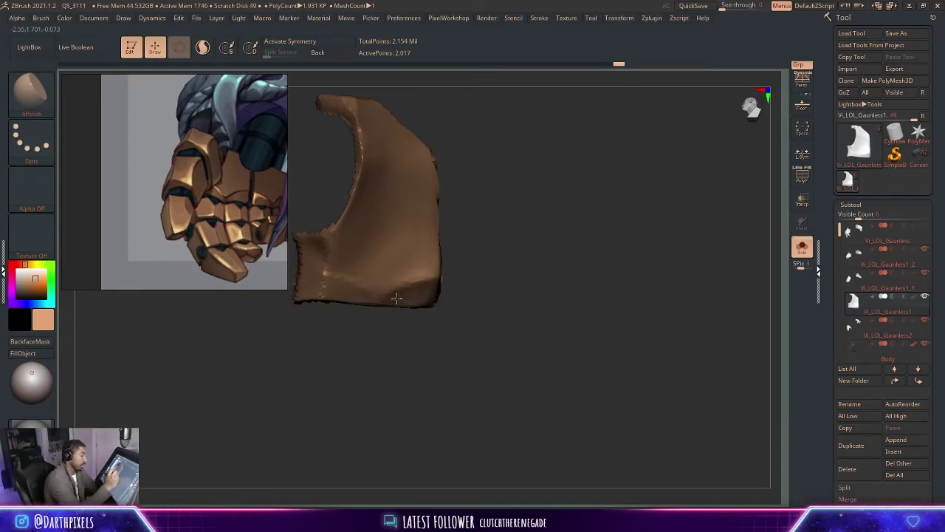
key(space)
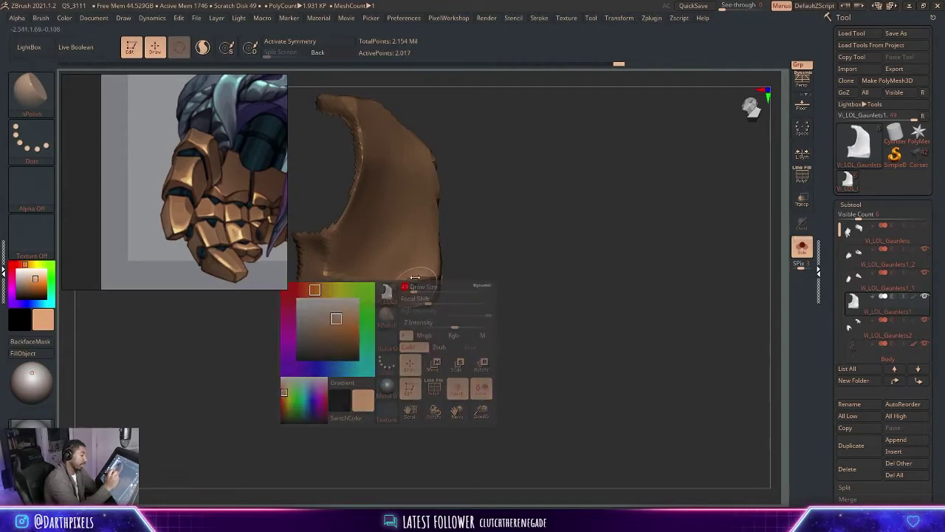
drag(488, 219, 458, 222)
drag(347, 288, 317, 288)
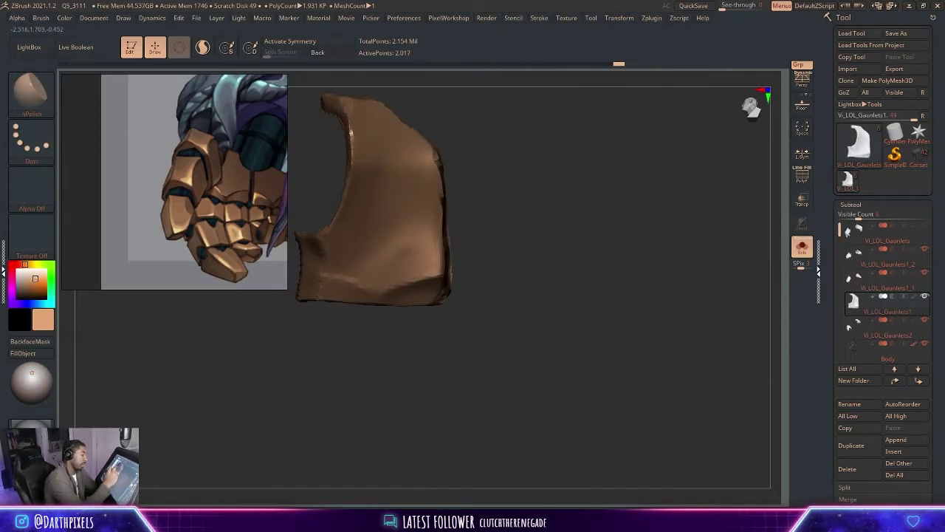
Flatten the plate surface beside the thumb cutout with hPolish, adjusting the brush size.
drag(507, 283, 469, 273)
key(space)
mouse_move(328, 254)
mouse_down()
mouse_move(387, 189)
mouse_move(353, 194)
mouse_up()
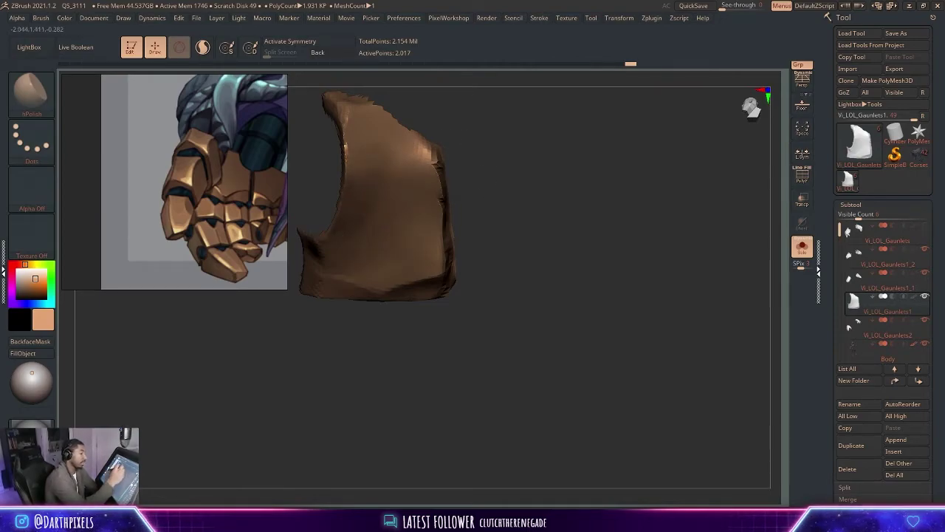
drag(464, 126, 411, 215)
key(space)
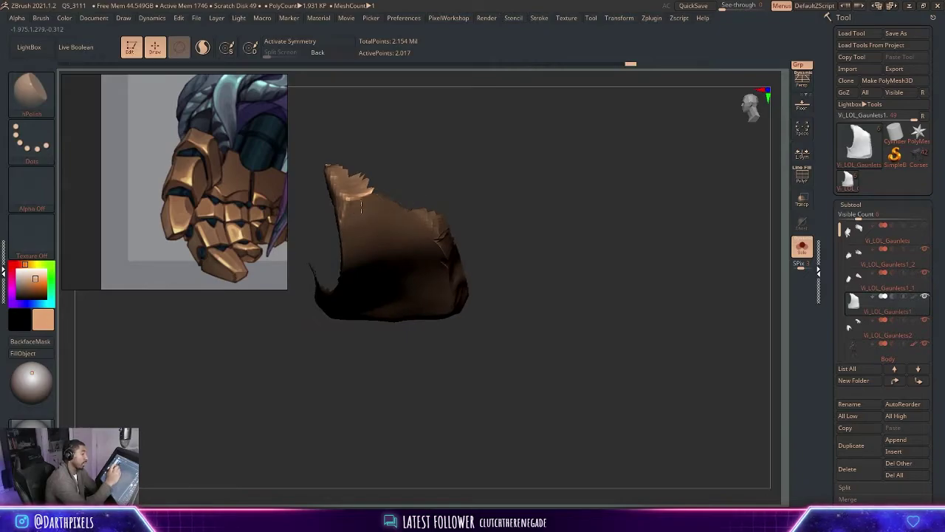
Polish the jagged upper tip of the thumb-side plate and check its silhouette from other angles.
drag(345, 176, 345, 190)
mouse_move(399, 151)
mouse_down()
mouse_move(450, 172)
mouse_move(393, 195)
mouse_move(406, 218)
mouse_move(527, 213)
mouse_move(513, 202)
mouse_up()
key(space)
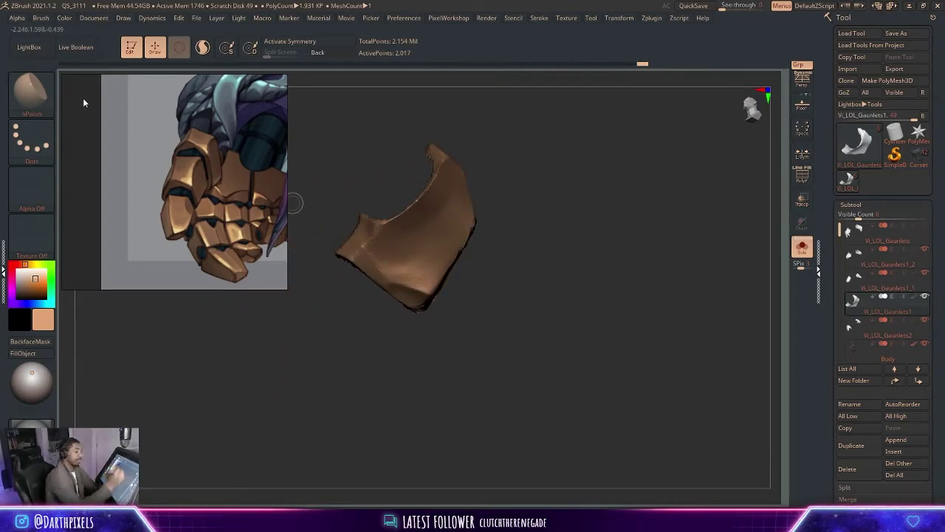
drag(497, 186, 523, 182)
key(space)
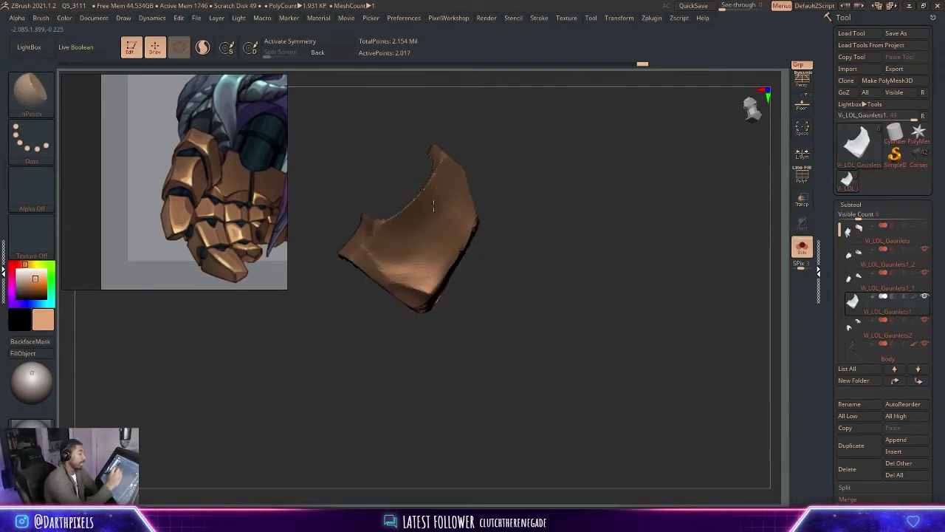
Even out the concave middle of the thumb-side plate with hPolish strokes at varying brush sizes.
drag(402, 271, 416, 246)
key(space)
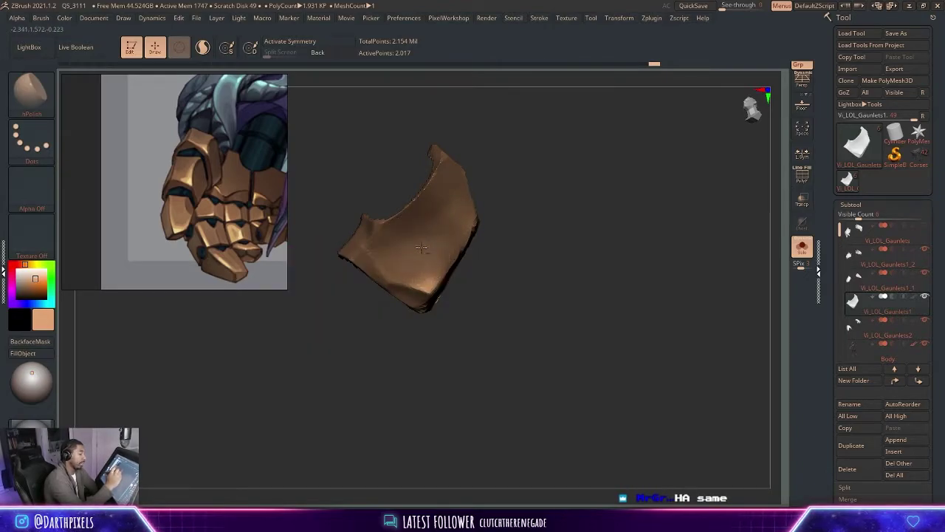
key(space)
click(414, 265)
key(space)
drag(400, 260, 404, 251)
key(space)
key(space)
key(space)
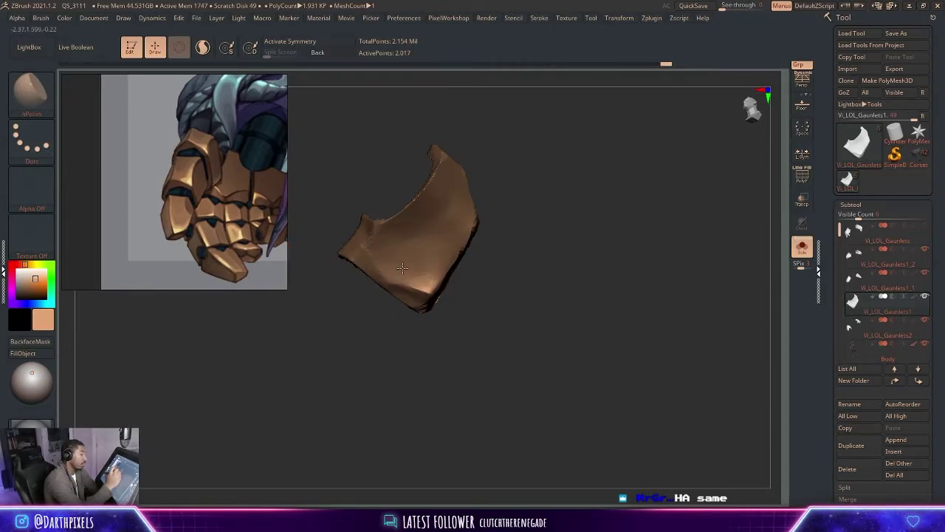
Flatten the plate's broad outer face up to its top edge with hPolish.
drag(500, 220, 433, 243)
key(space)
right_drag(436, 231, 417, 268)
mouse_move(502, 168)
right_down()
mouse_move(517, 188)
mouse_move(477, 262)
mouse_move(485, 219)
mouse_move(521, 280)
mouse_move(489, 226)
right_up()
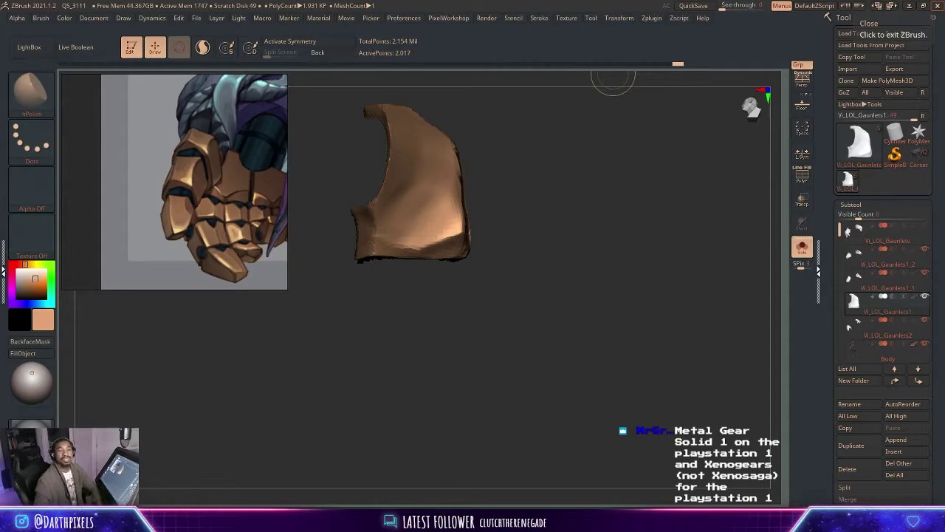
mouse_move(516, 169)
mouse_down()
mouse_move(531, 159)
mouse_move(522, 187)
mouse_up()
key(space)
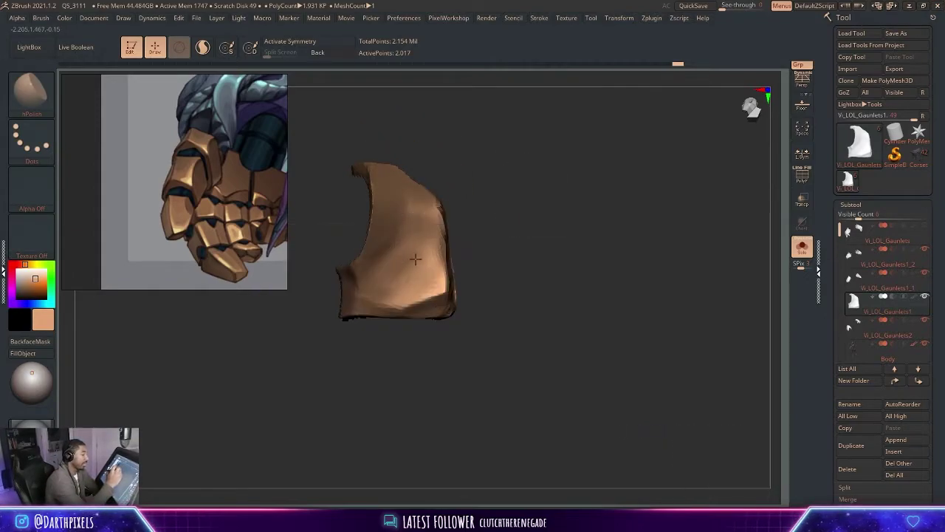
right_drag(427, 222, 403, 210)
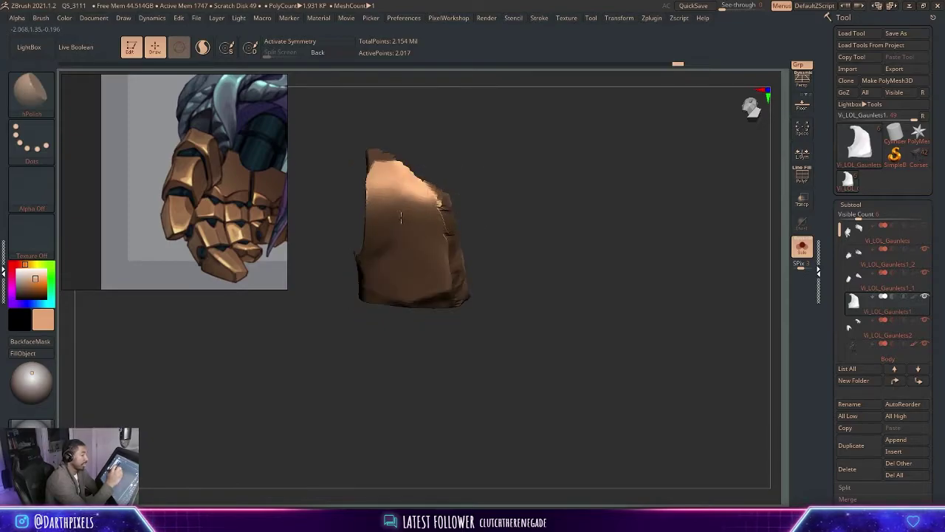
right_drag(387, 164, 481, 143)
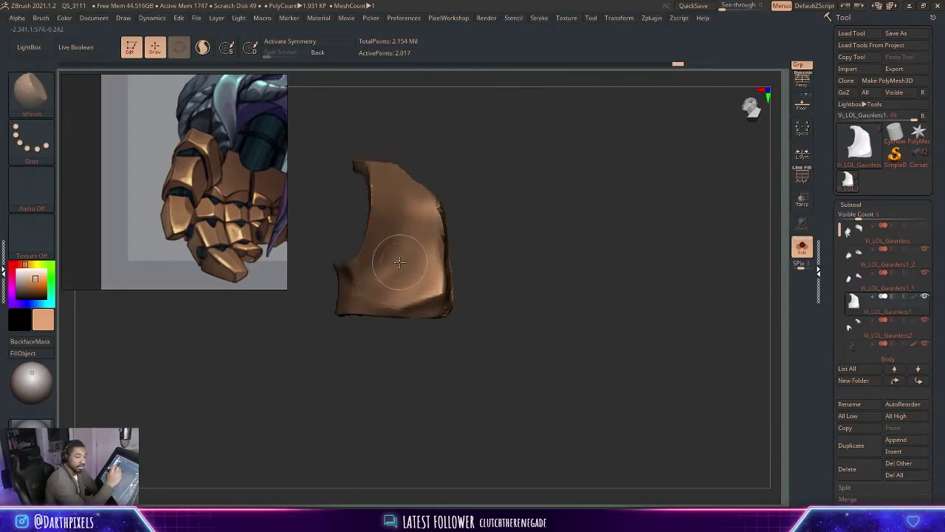
Smooth the plate's broad face, then refine its lower edge and corner near the cutout with a resized hPolish brush.
key(shift)
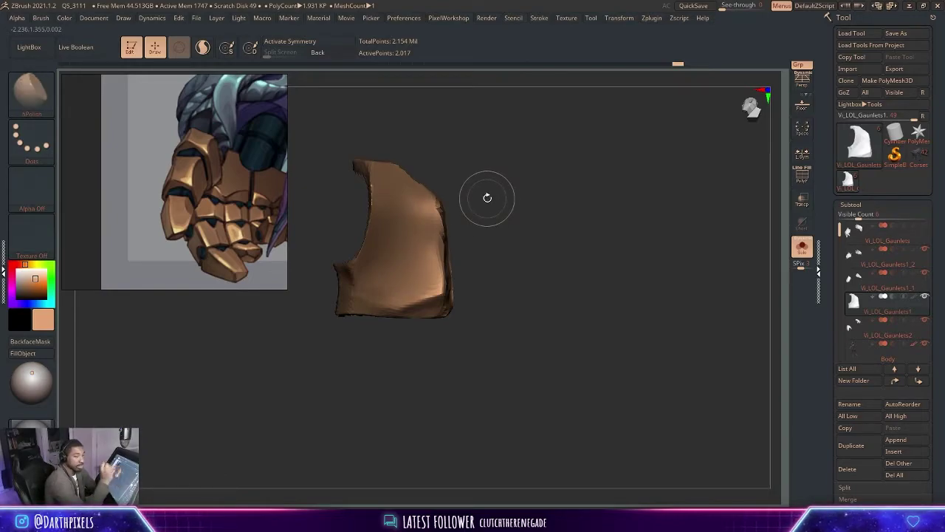
mouse_move(483, 182)
right_down()
mouse_move(493, 268)
mouse_move(516, 197)
mouse_move(494, 211)
right_up()
right_click(492, 254)
key(space)
drag(362, 266, 355, 265)
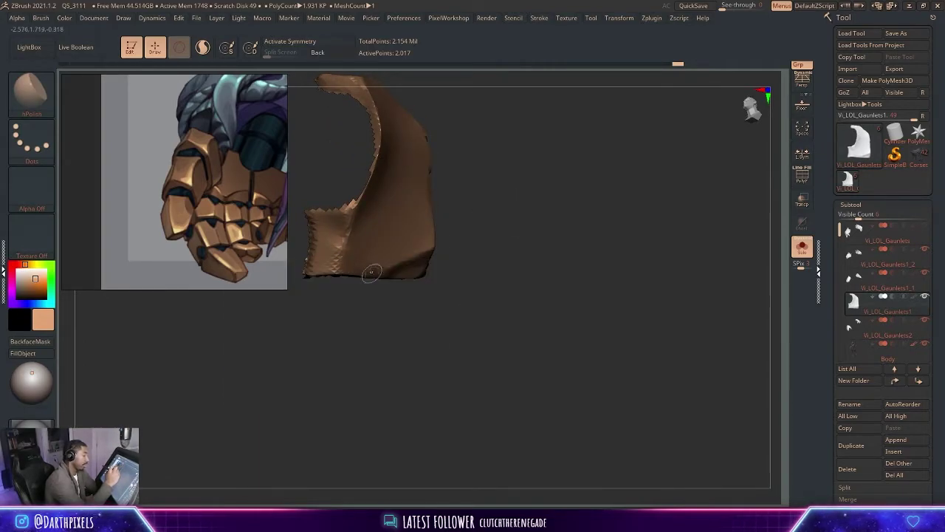
right_drag(369, 266, 362, 263)
key(space)
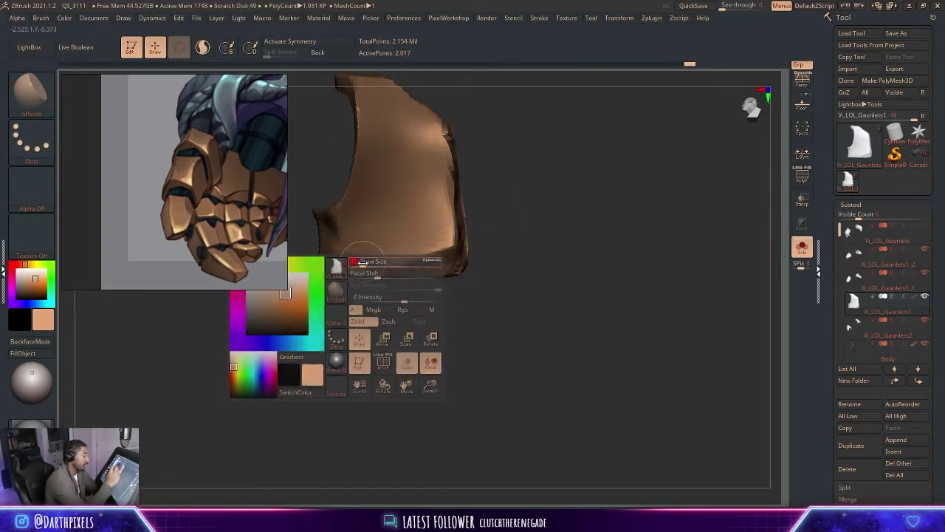
right_drag(449, 251, 480, 236)
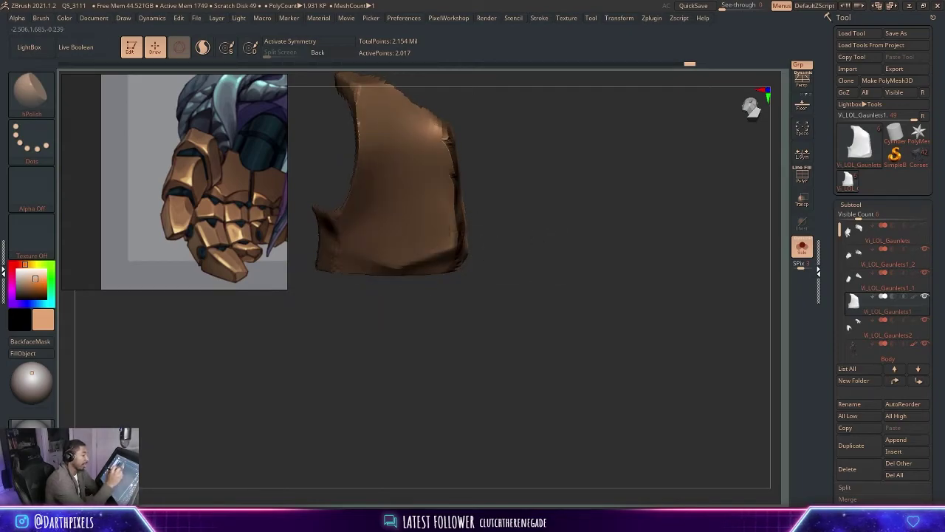
Reveal the whole palm piece and set the hPolish brush size over the round thumb socket.
right_drag(485, 131, 490, 195)
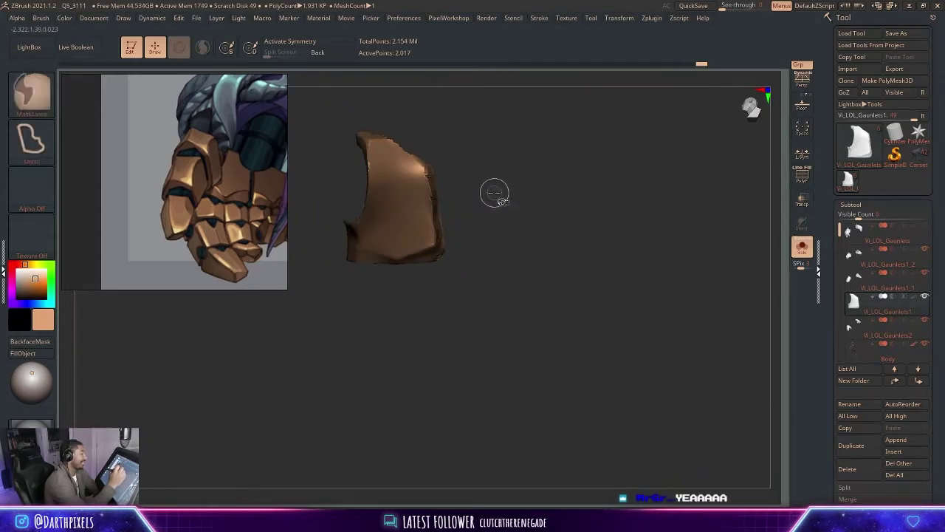
ctrl+shift+click(495, 194)
ctrl+right_drag(598, 227, 555, 215)
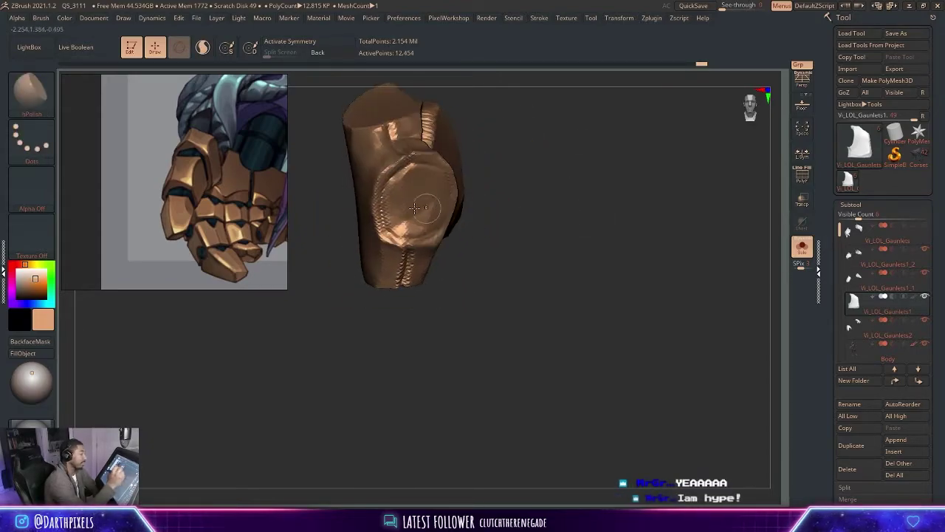
key(space)
key(space)
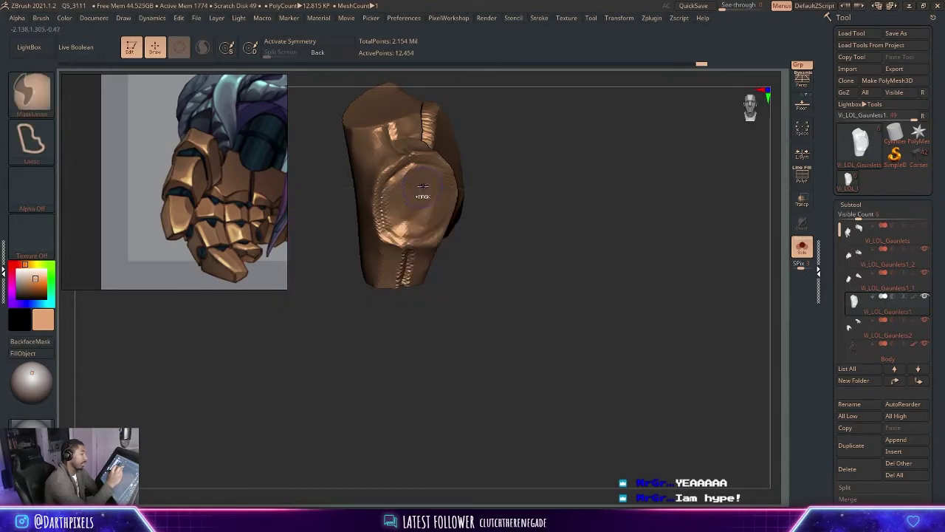
Clear the trial lasso mask on the thumb socket and change the masking brush to MaskPen.
ctrl+drag(415, 187, 424, 200)
ctrl+drag(321, 213, 325, 217)
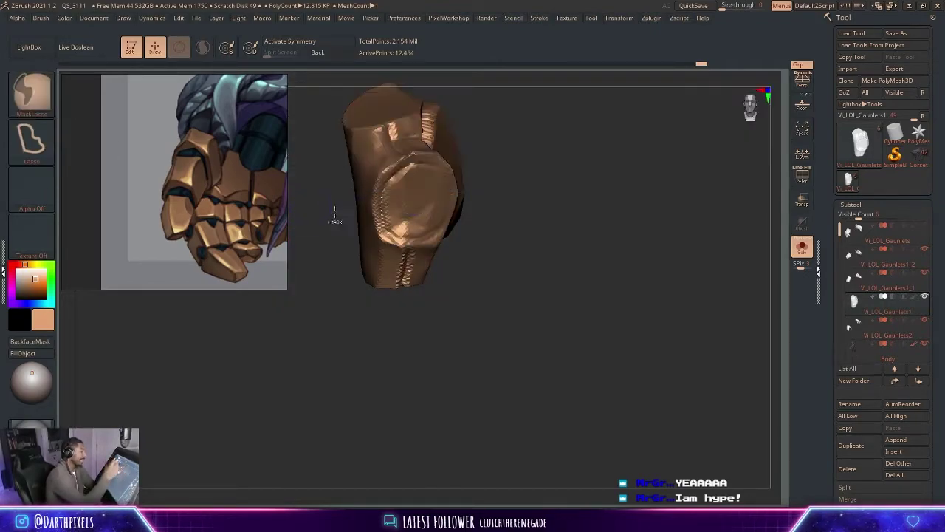
key(b)
key(m)
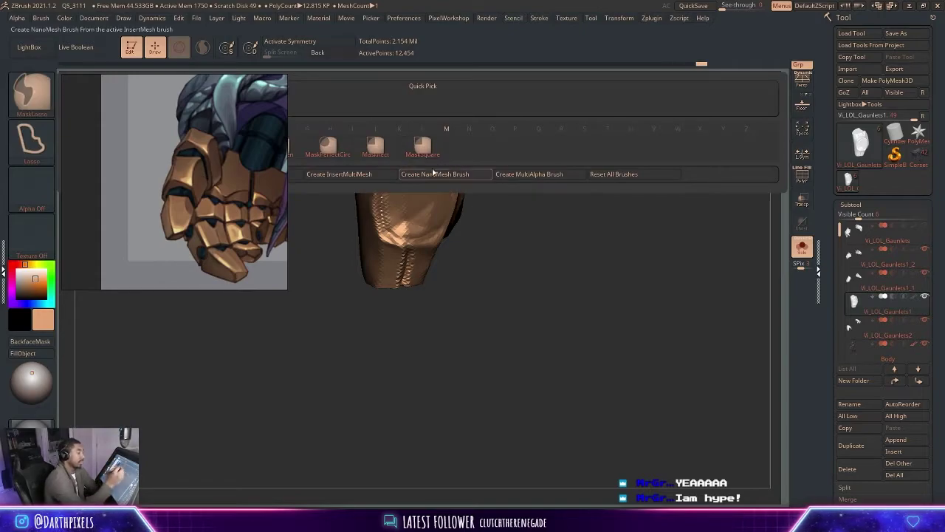
drag(510, 169, 469, 203)
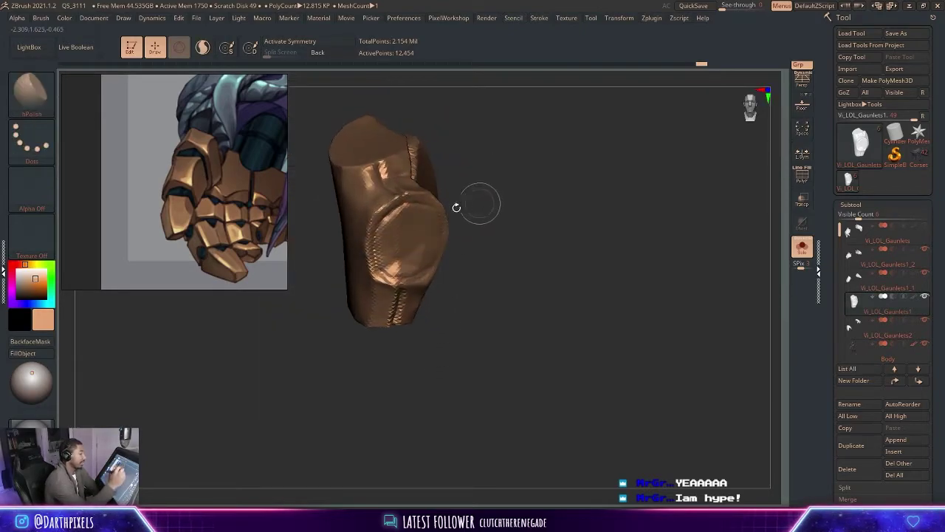
click(31, 98)
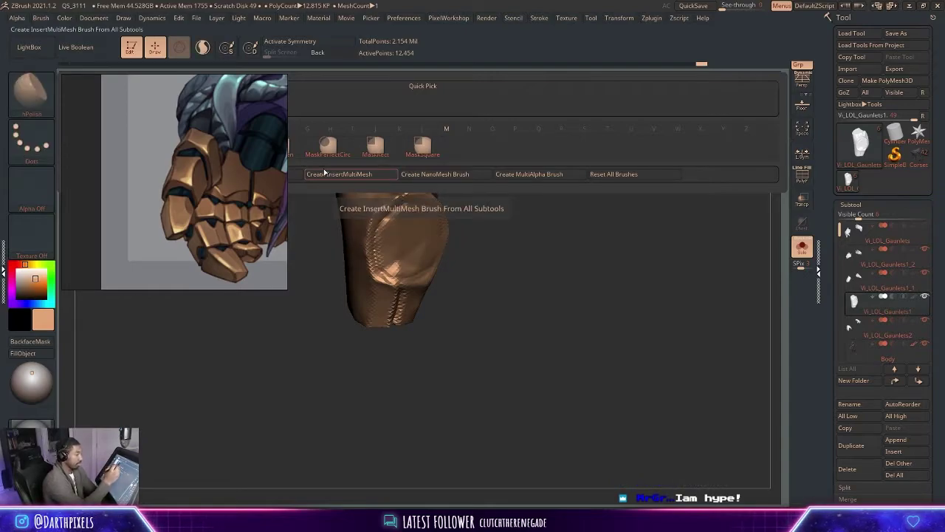
key(p)
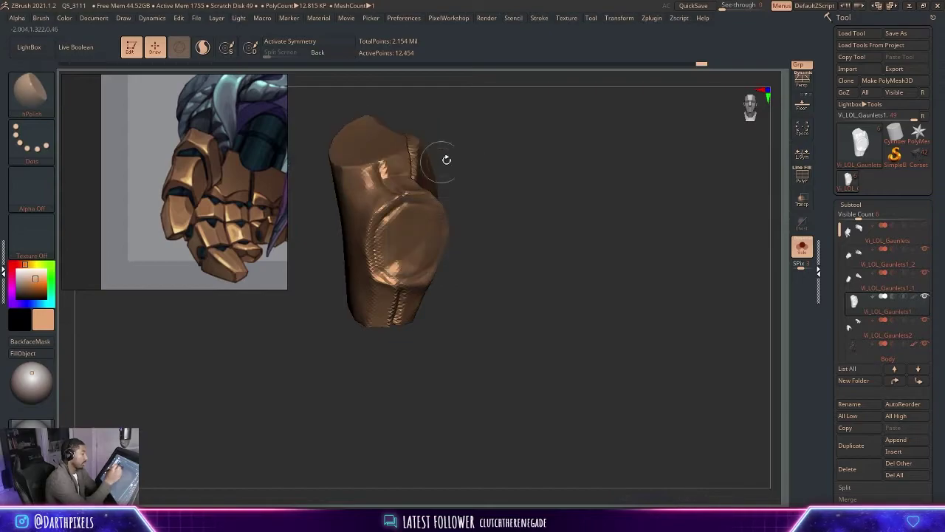
Paint a mask over the recessed inner disc of the thumb socket with MaskPen.
drag(472, 188, 421, 222)
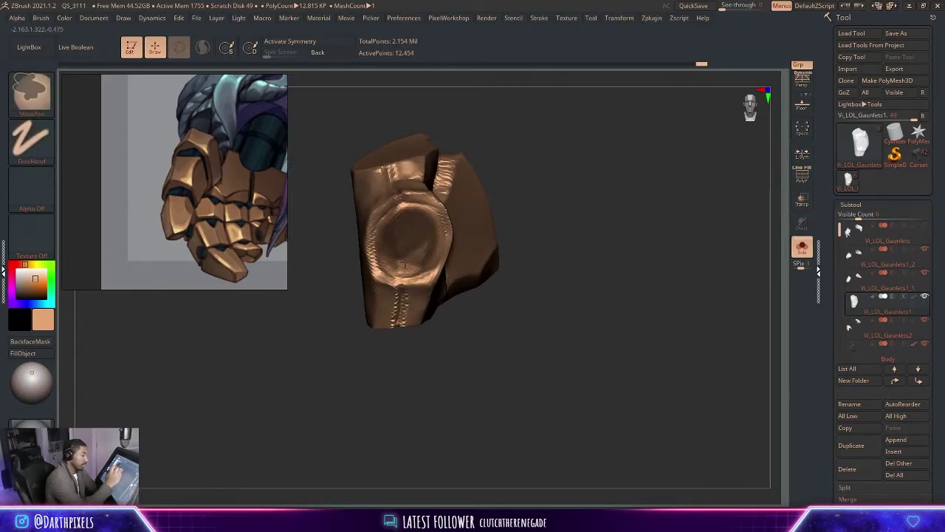
key(ctrl)
mouse_move(529, 227)
mouse_down()
mouse_move(567, 148)
mouse_move(512, 217)
mouse_up()
mouse_move(392, 272)
ctrl+mouse_down()
mouse_move(380, 241)
mouse_move(399, 213)
ctrl+mouse_up()
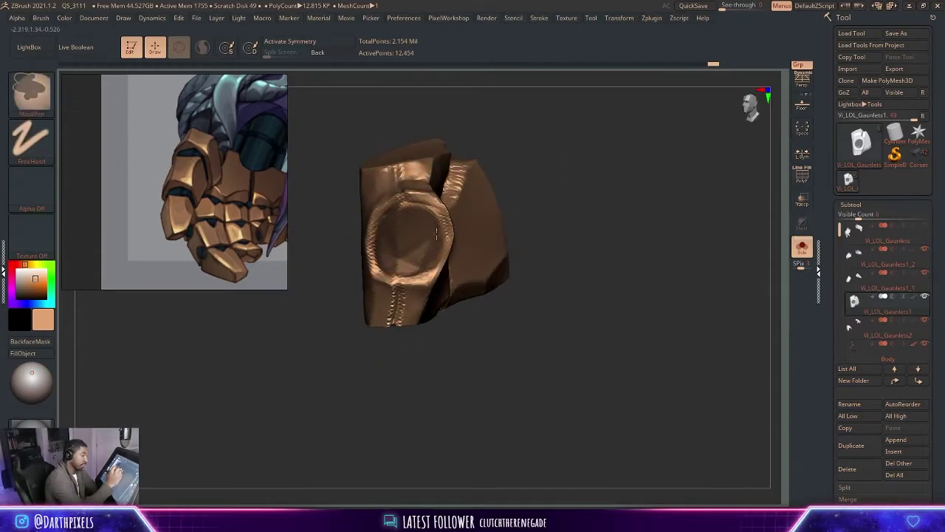
Invert the mask to leave only the socket's inner disc editable and place the transform gizmo on it.
drag(516, 207, 578, 199)
key(r)
drag(459, 216, 443, 201)
ctrl+click(363, 240)
key(ctrl+z)
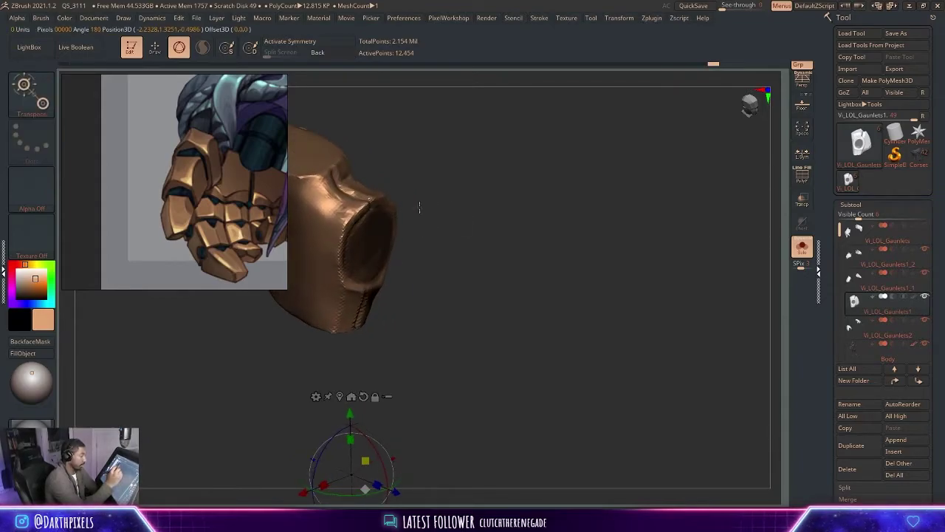
ctrl+click(415, 215)
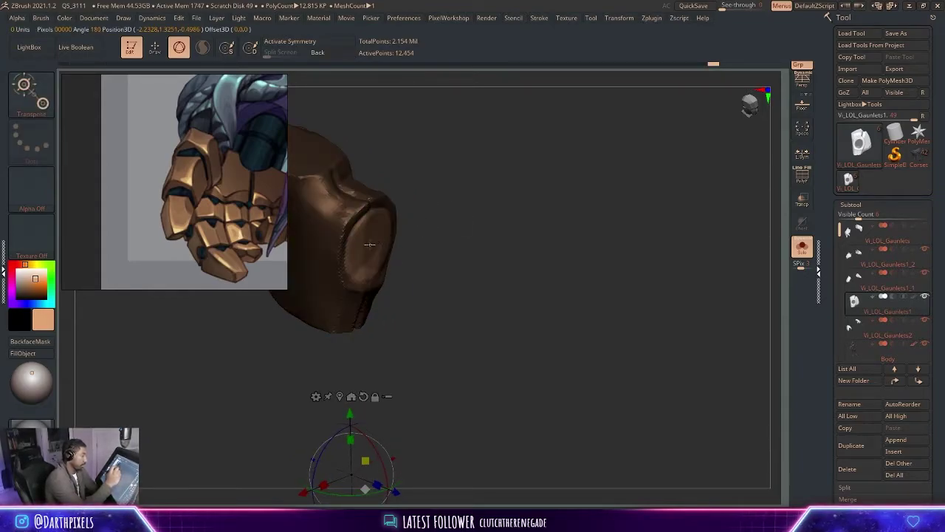
alt+click(370, 245)
mouse_move(422, 259)
mouse_down()
mouse_move(466, 215)
mouse_move(465, 190)
mouse_move(471, 249)
mouse_move(519, 280)
mouse_move(553, 190)
mouse_move(519, 245)
mouse_up()
Return to Draw mode and turn off Solo to show the full character with both gauntlets.
key(q)
drag(557, 193, 519, 208)
click(804, 250)
alt+drag(675, 210, 673, 171)
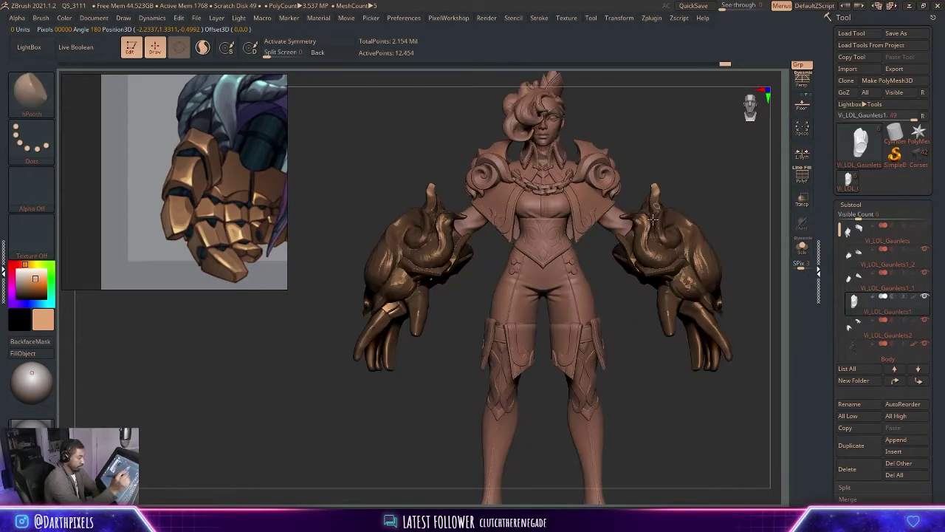
alt+drag(610, 281, 421, 331)
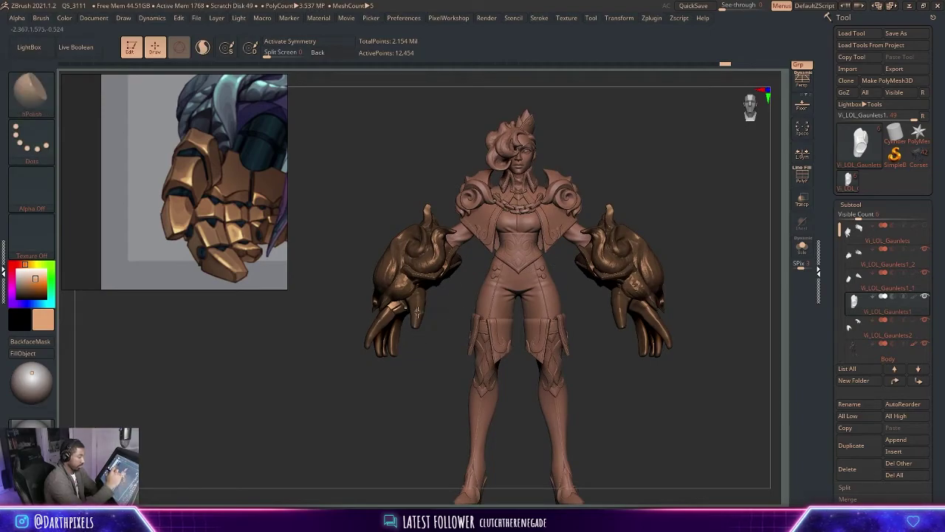
Make the palm piece Vi_LOL_Gaunlets1 the active subtool and isolate it in Solo mode.
alt+click(416, 313)
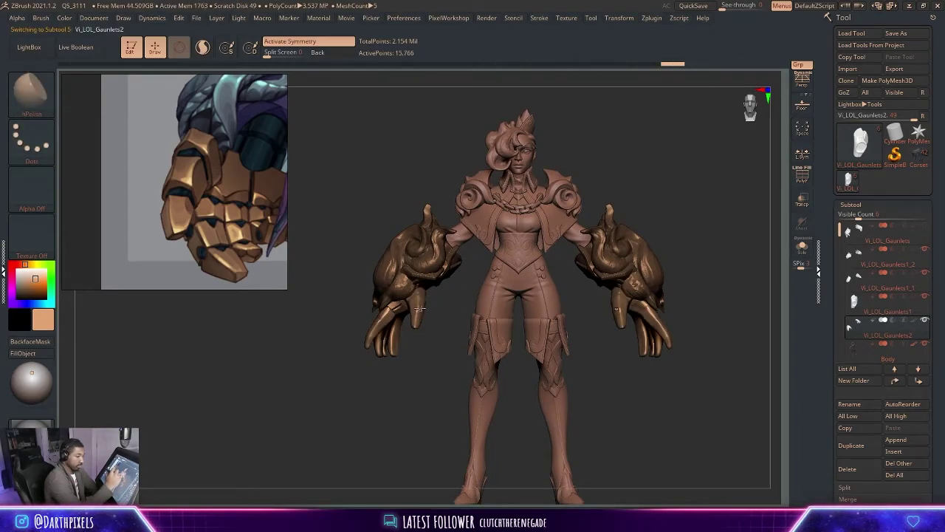
click(802, 248)
drag(436, 276, 526, 274)
click(802, 249)
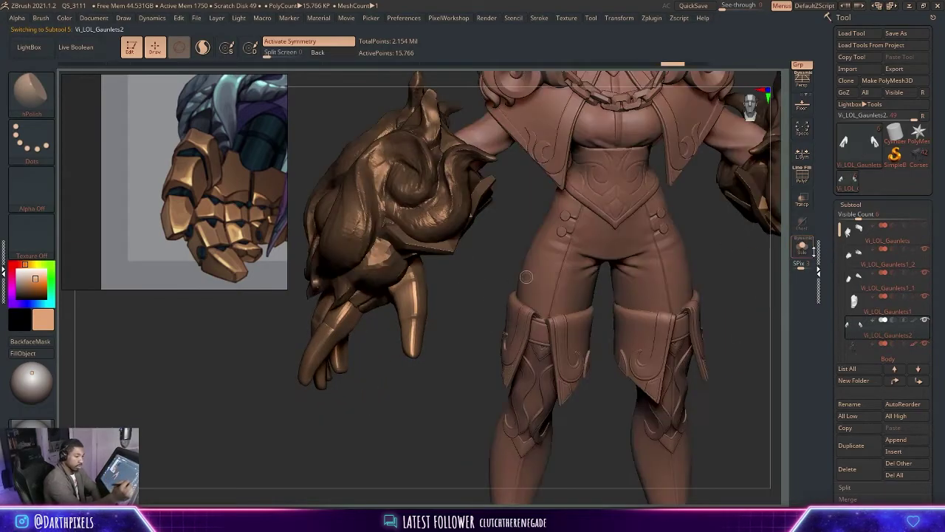
click(870, 312)
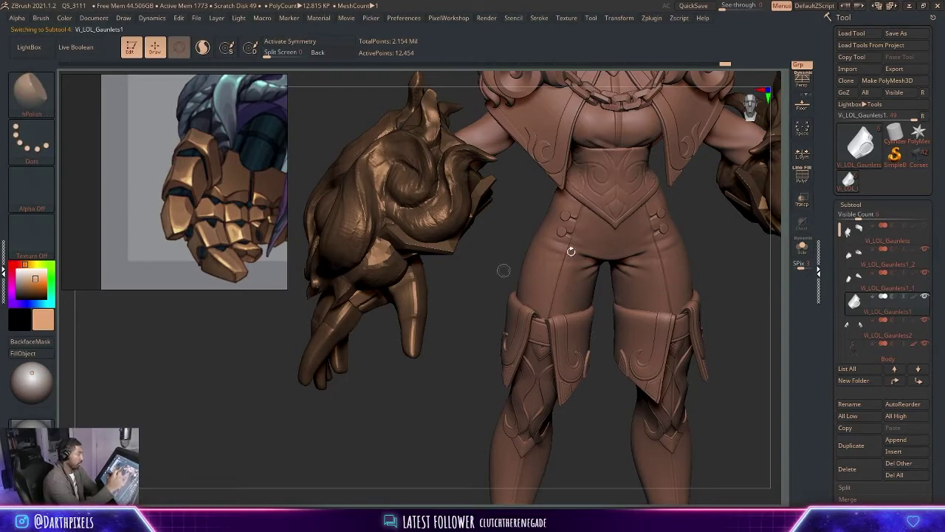
click(802, 249)
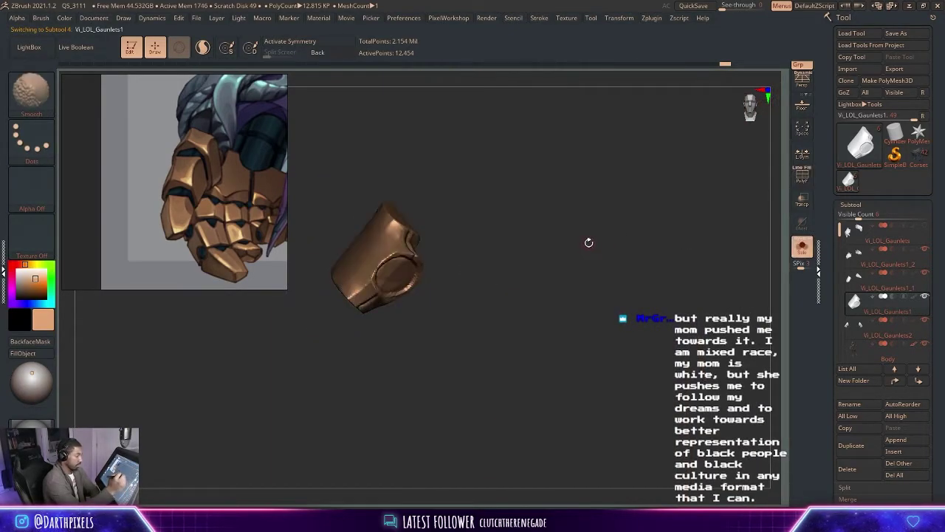
Run Del Hidden on the isolated palm piece and duplicate its subtool.
key(space)
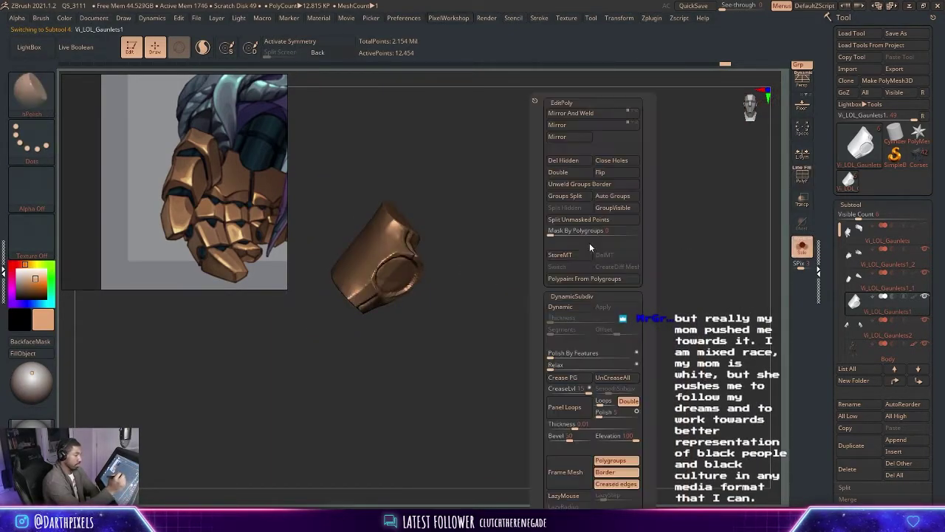
click(581, 163)
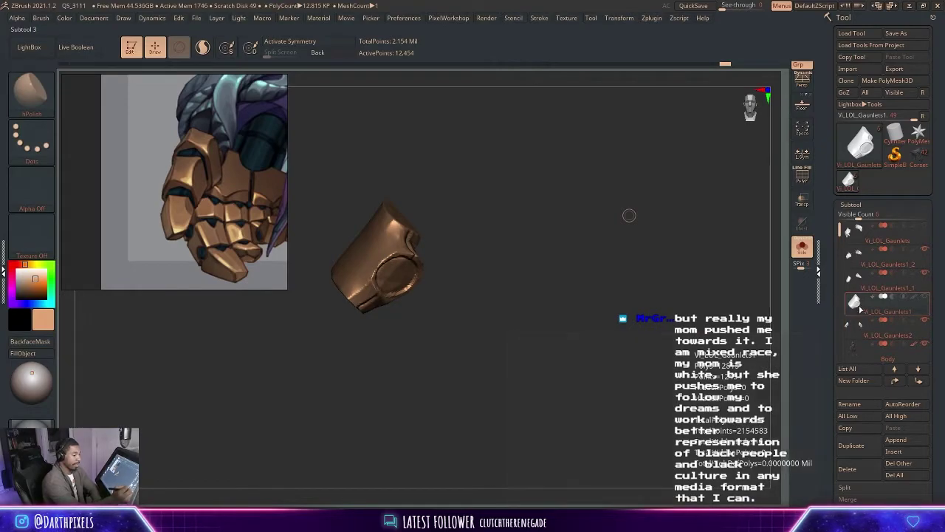
click(853, 445)
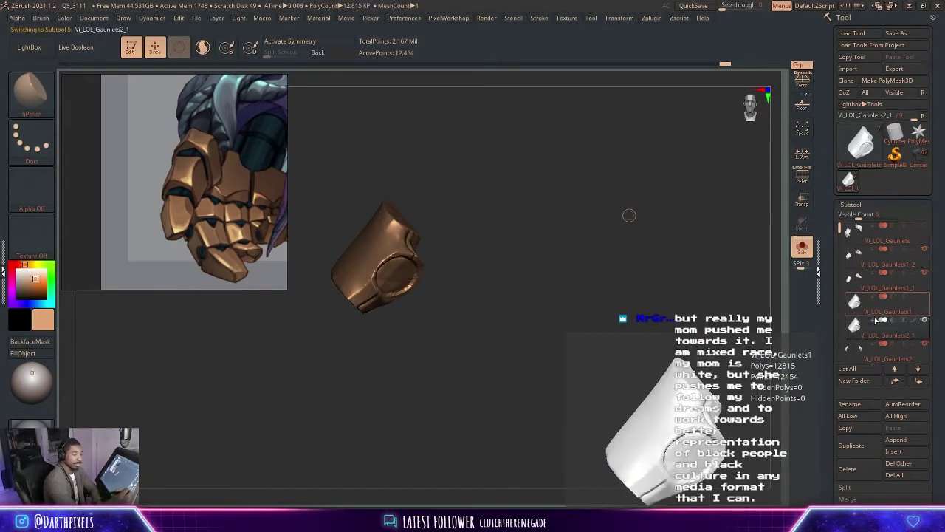
Roll the original Vi_LOL_Gaunlets1 subtool back through its undo history to the complete hand with fingers and thumb.
drag(718, 65, 669, 63)
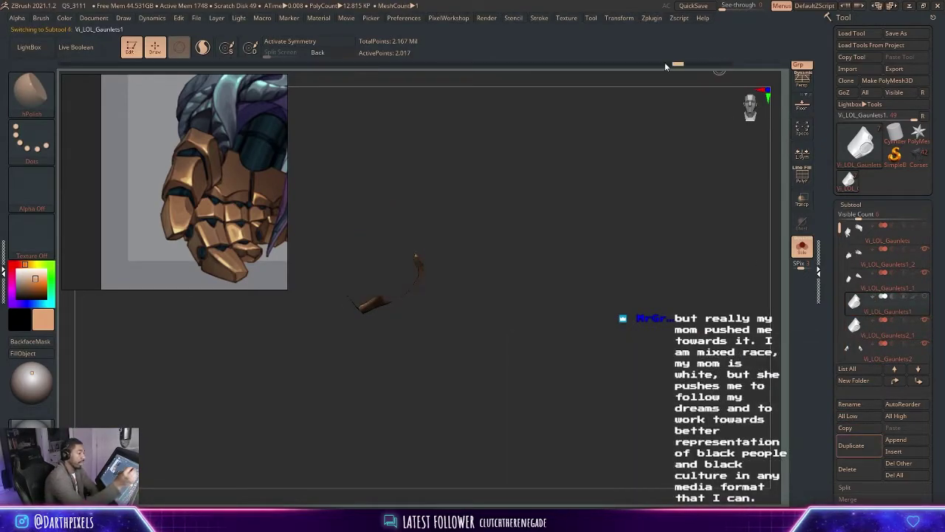
drag(599, 67, 437, 87)
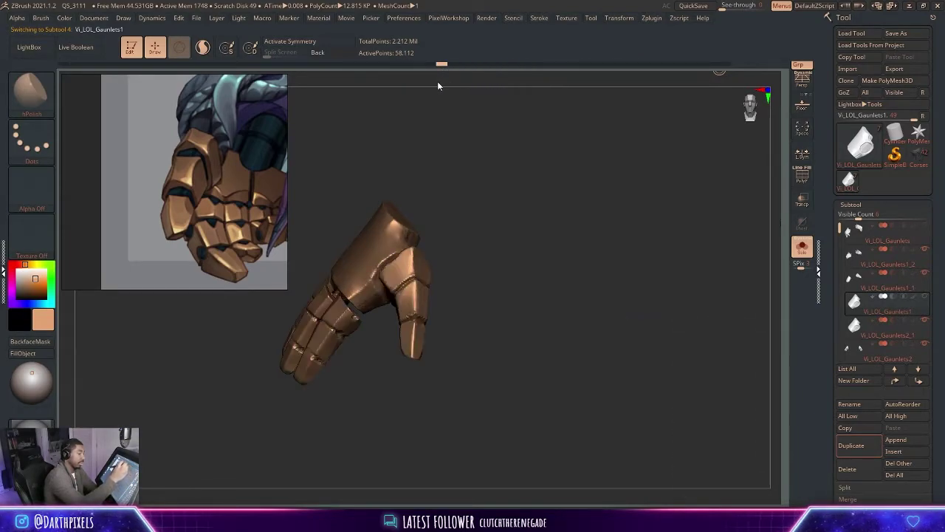
mouse_move(479, 140)
mouse_down()
mouse_move(503, 223)
mouse_move(487, 262)
mouse_move(483, 248)
mouse_move(522, 150)
mouse_up()
Remove the old palm polygroup from the complete hand and merge the duplicated palm subtool into it.
ctrl+shift+click(507, 188)
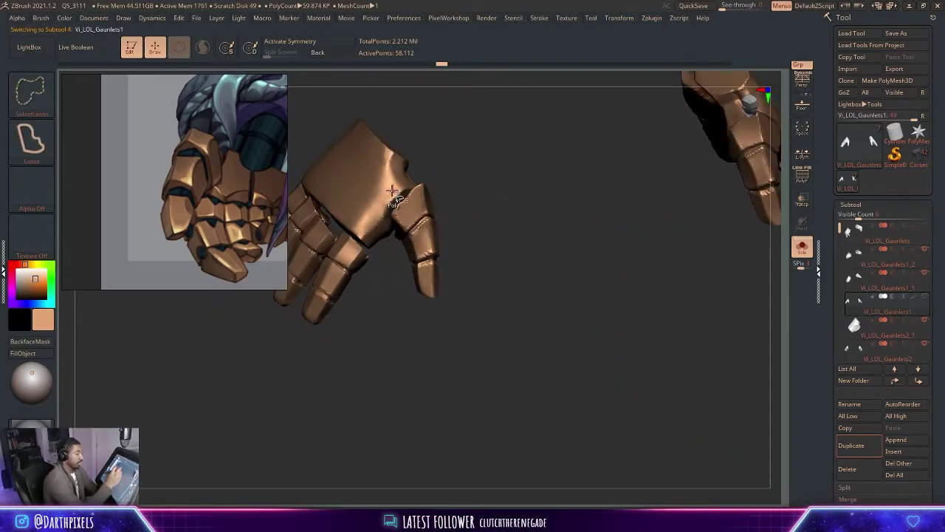
click(393, 228)
ctrl+alt+shift+click(394, 190)
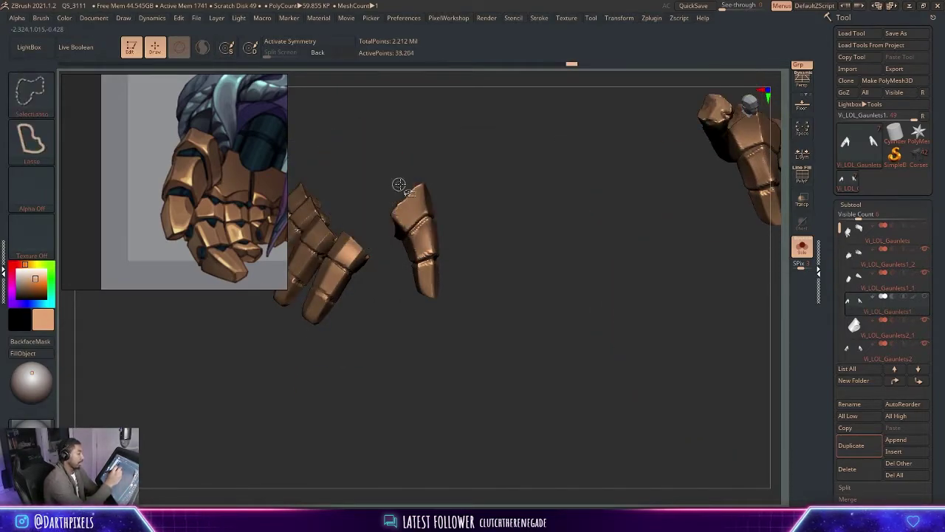
key(space)
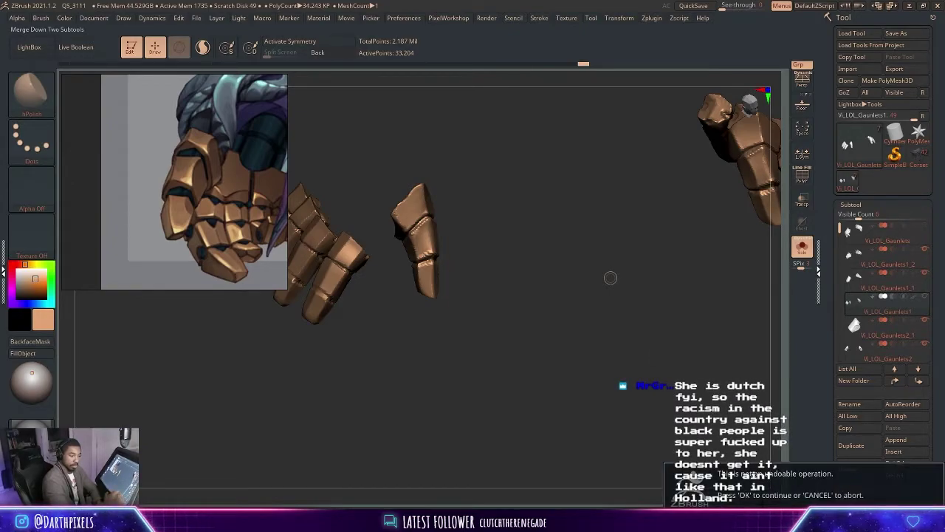
click(847, 500)
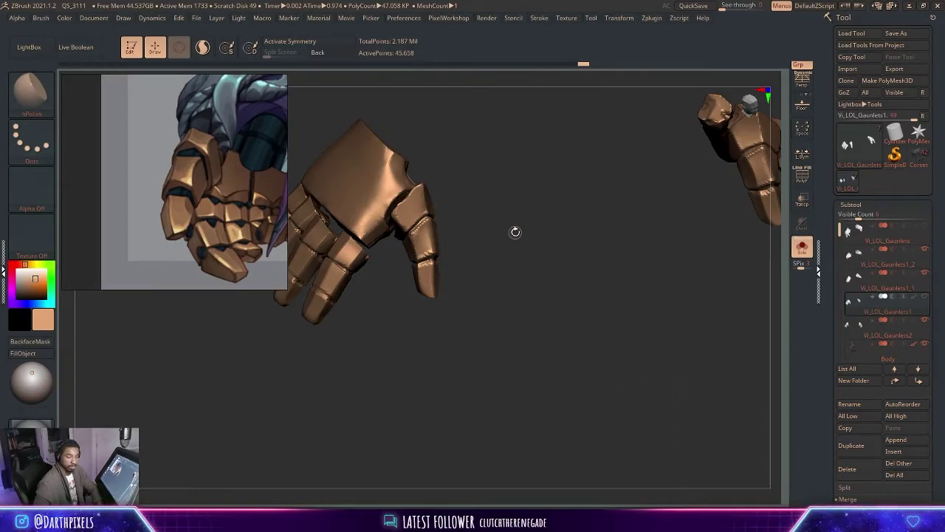
Inspect the merged hand from its back and palm sides, briefly checking it in the polyframe display.
drag(472, 224, 511, 261)
key(shift+f)
key(shift+f)
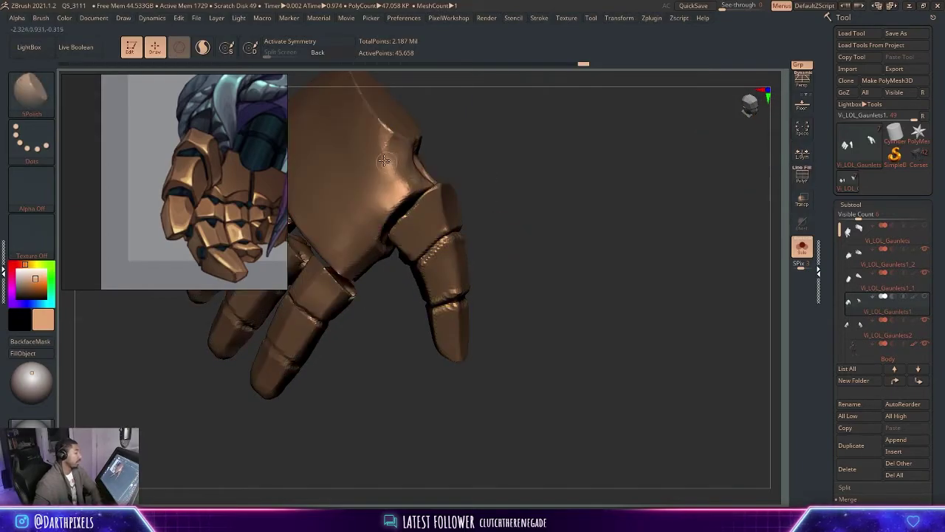
mouse_move(506, 167)
mouse_down()
mouse_move(437, 161)
mouse_move(355, 177)
mouse_move(376, 310)
mouse_move(392, 333)
mouse_move(437, 338)
mouse_move(509, 281)
mouse_move(473, 228)
mouse_up()
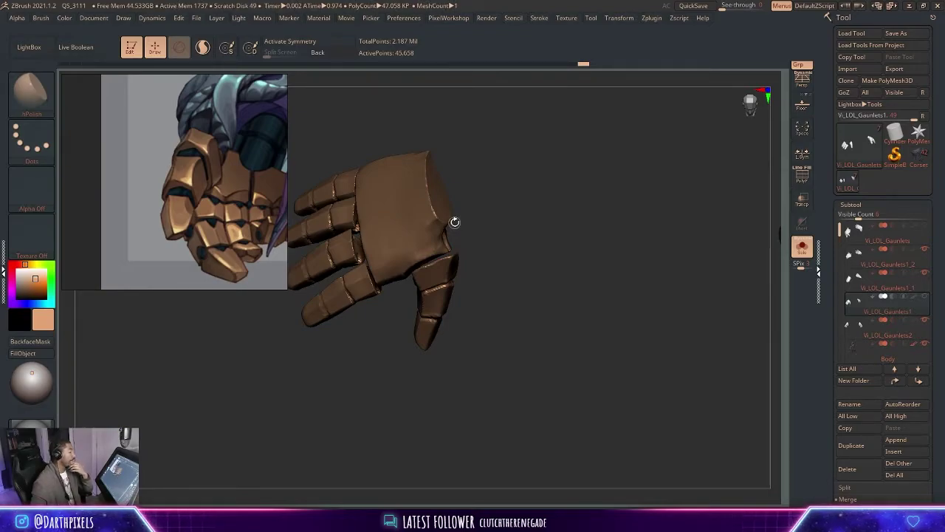
drag(457, 223, 581, 207)
key(shift+f)
key(shift+f)
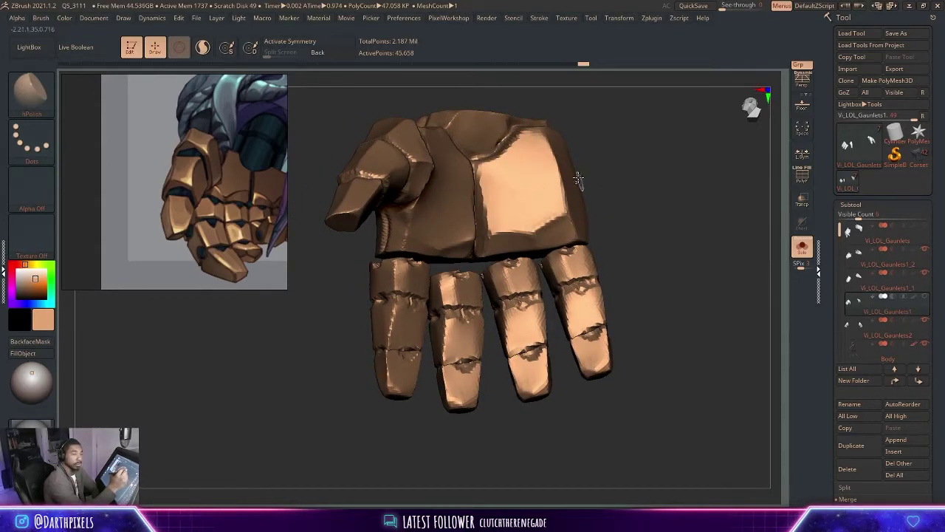
Flatten the planes of the hand's back plate near the thumb and outer side with the hPolish brush.
drag(594, 167, 547, 223)
key(space)
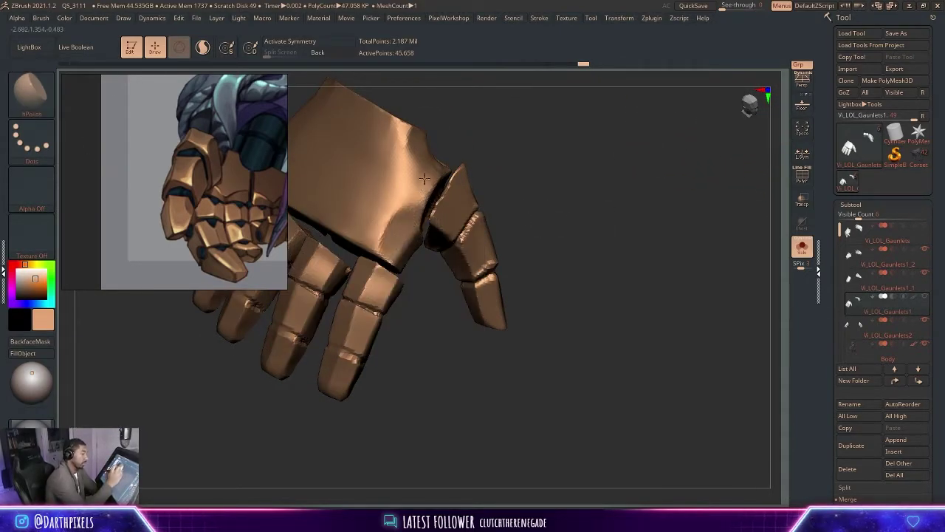
drag(446, 144, 462, 200)
key(space)
drag(480, 171, 502, 190)
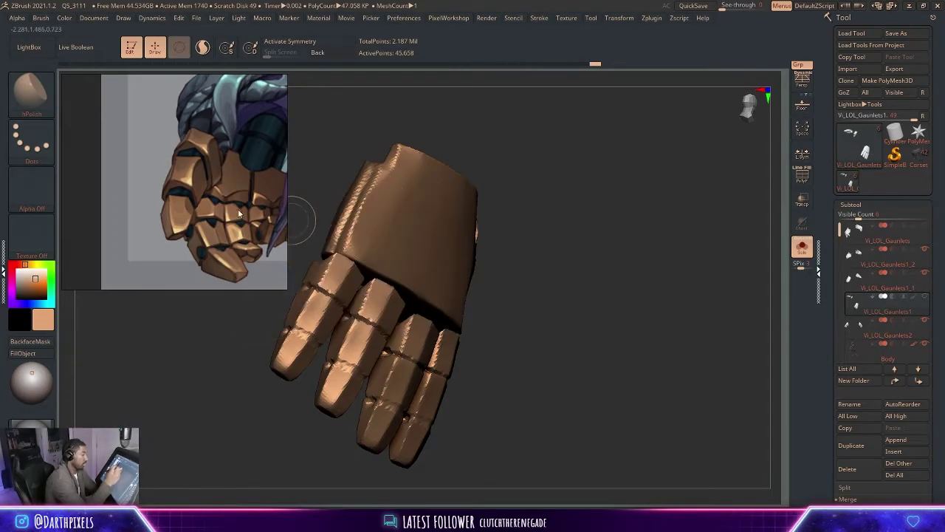
Sharpen the edges of the hand's back plate above the fingers with the DamStandard brush.
key(b)
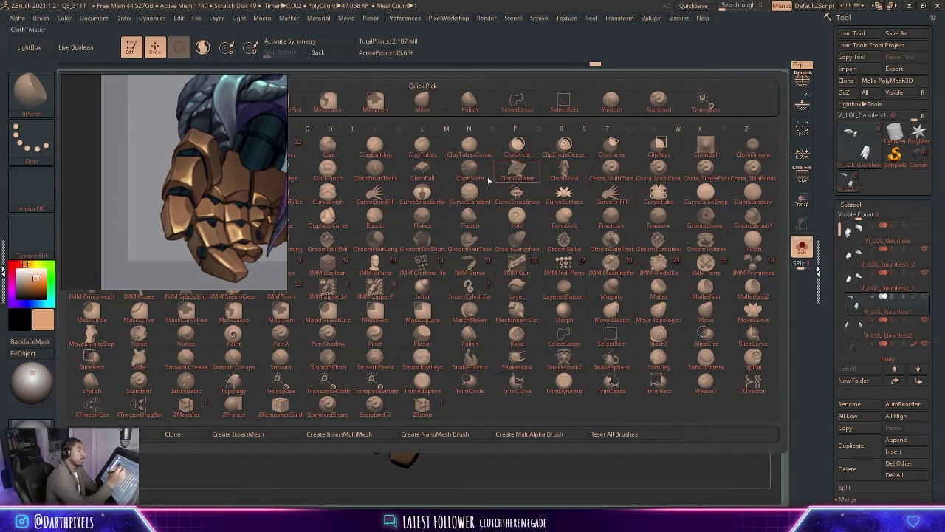
click(753, 194)
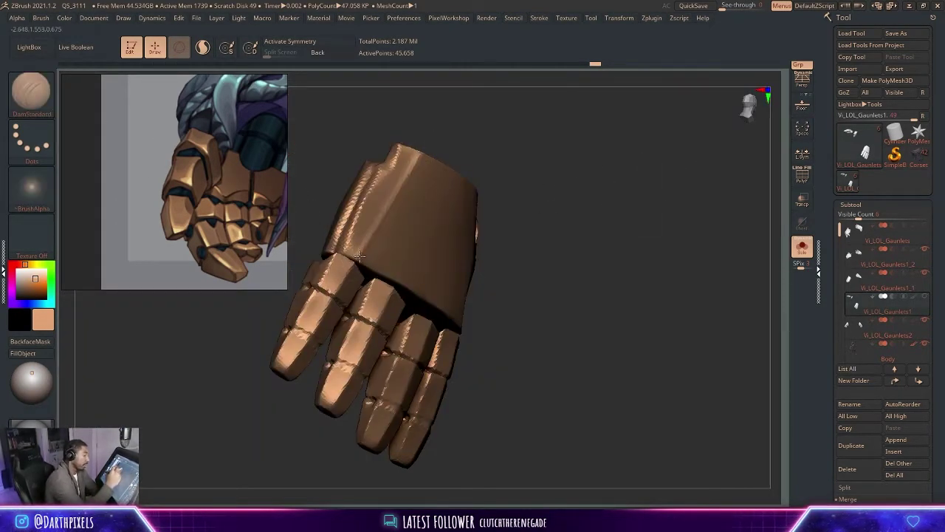
drag(540, 169, 531, 235)
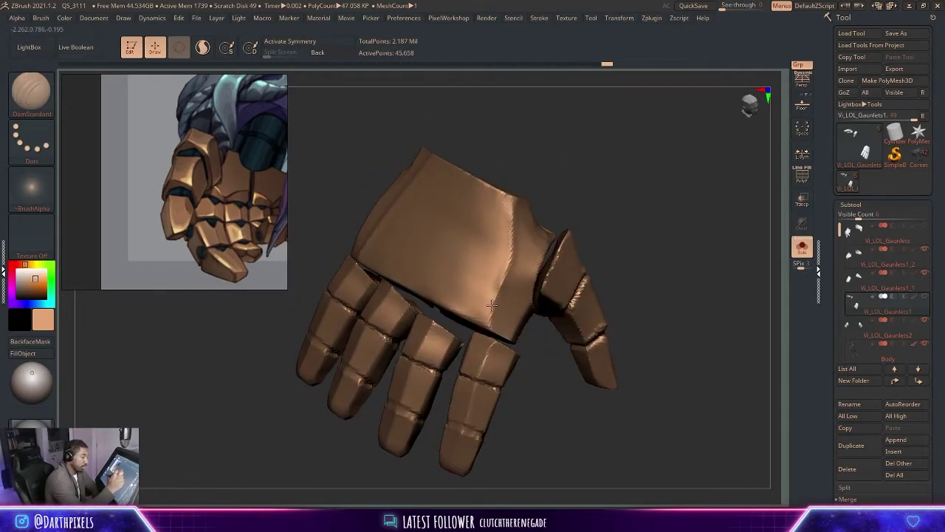
drag(580, 175, 542, 205)
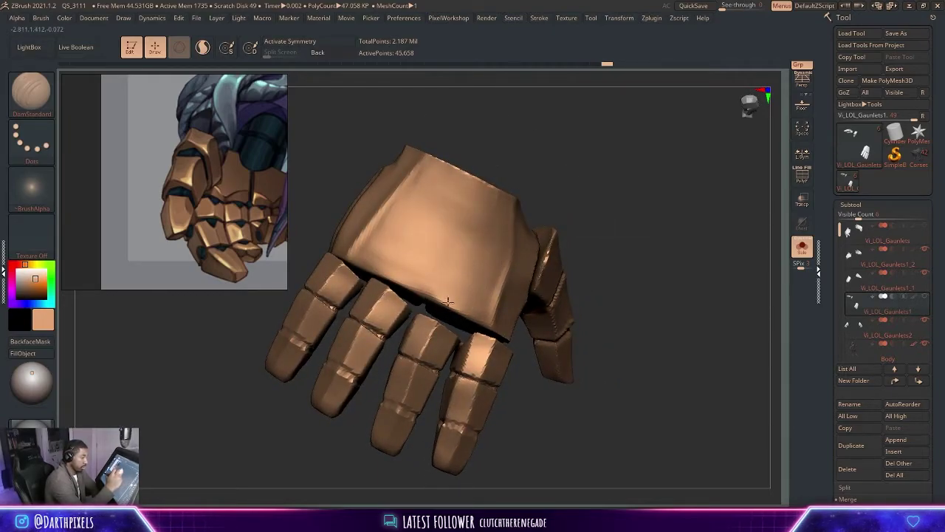
mouse_move(506, 169)
mouse_down()
mouse_move(542, 139)
mouse_move(551, 155)
mouse_move(501, 236)
mouse_up()
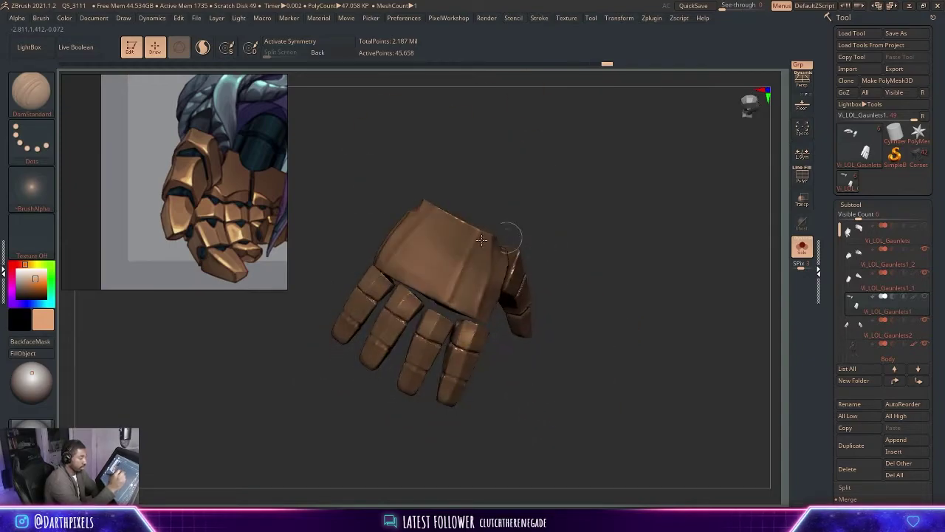
drag(519, 197, 521, 221)
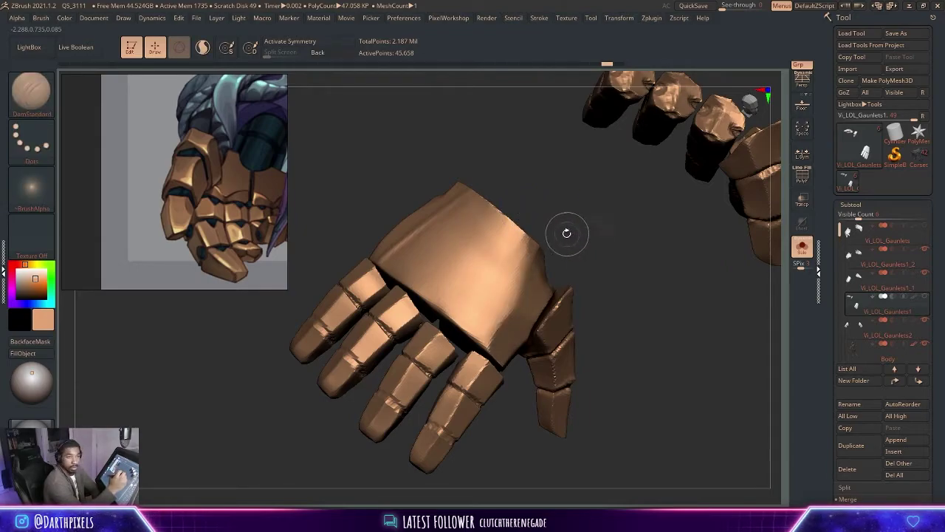
drag(553, 185, 525, 201)
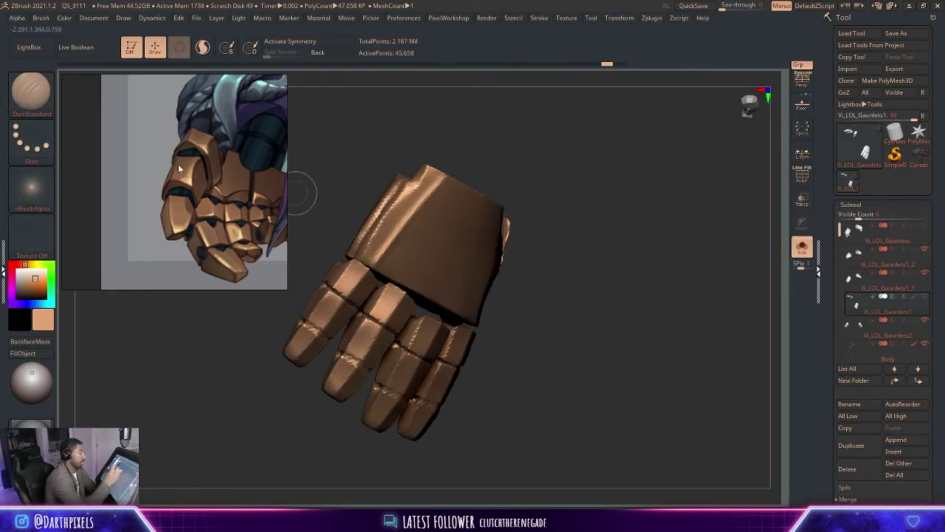
Switch back to the hPolish brush and polish the bevelled outer edge of the hand's back plate.
click(31, 93)
click(469, 103)
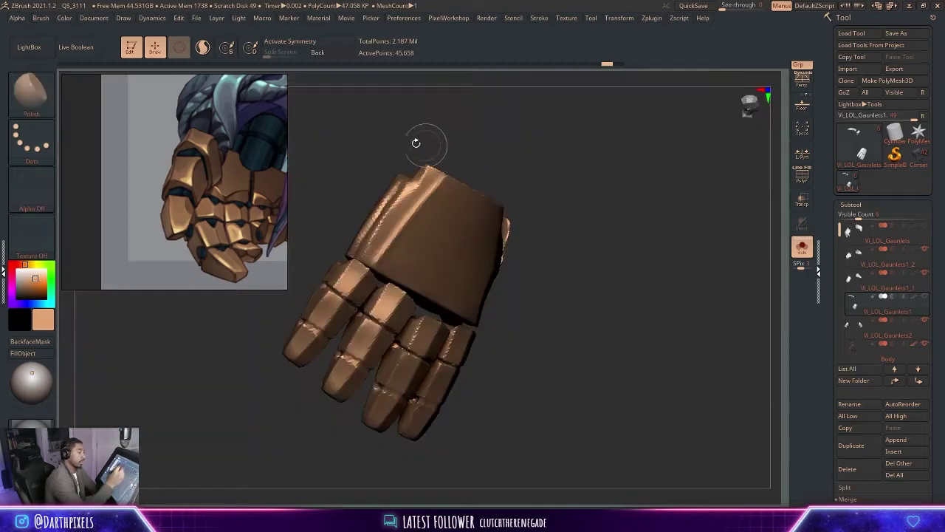
key(b)
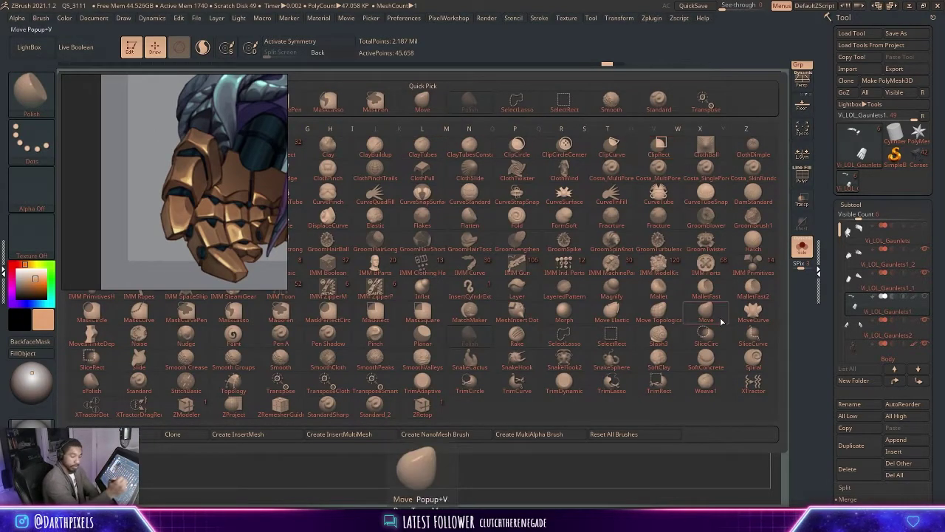
key(h)
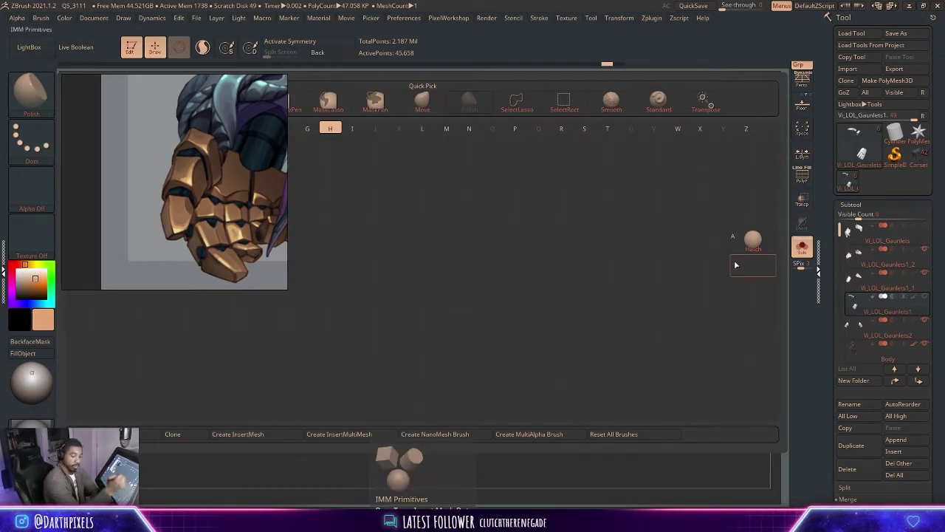
key(p)
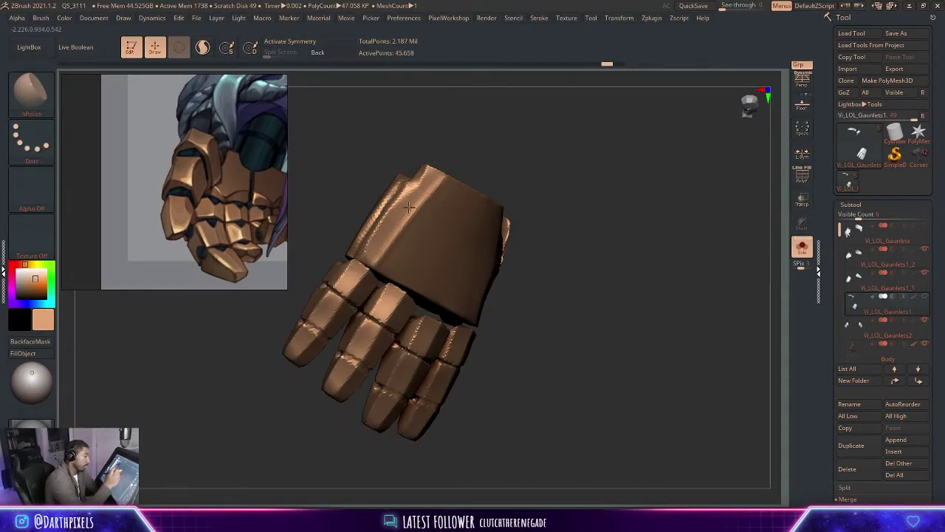
drag(522, 177, 477, 183)
key(space)
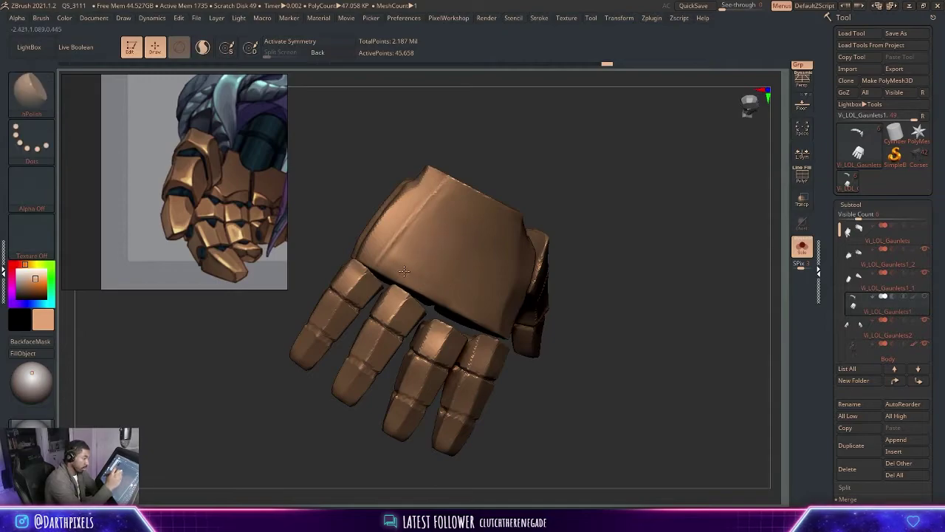
Leave Solo mode, hide the Vi_LOL_Gaunlets2 subtool and frame the gauntlet hand on the full character.
click(802, 248)
alt+drag(648, 264, 665, 228)
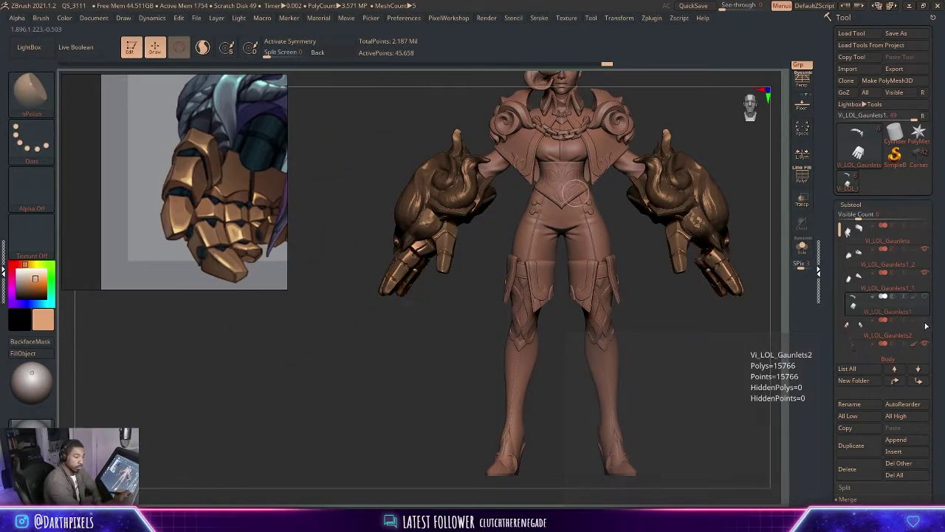
drag(638, 300, 484, 316)
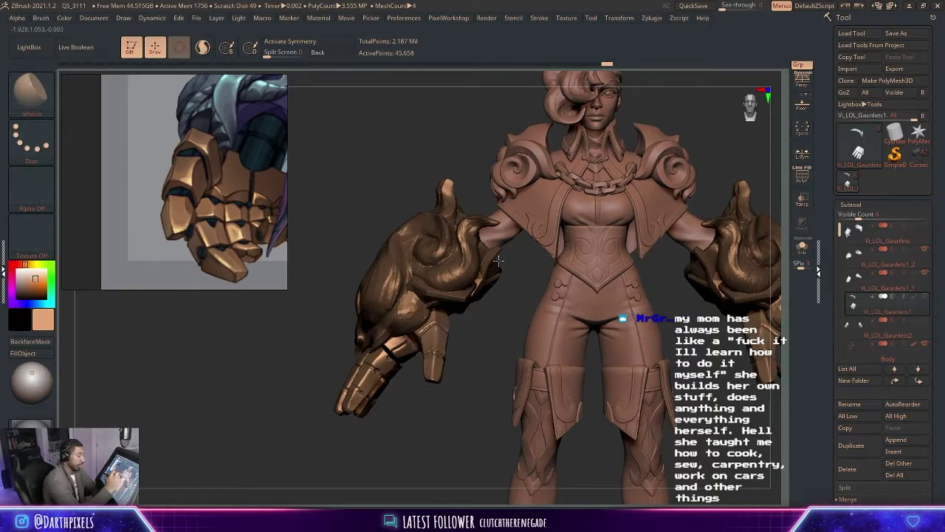
alt+drag(474, 325, 505, 227)
alt+drag(491, 267, 486, 296)
drag(438, 267, 447, 280)
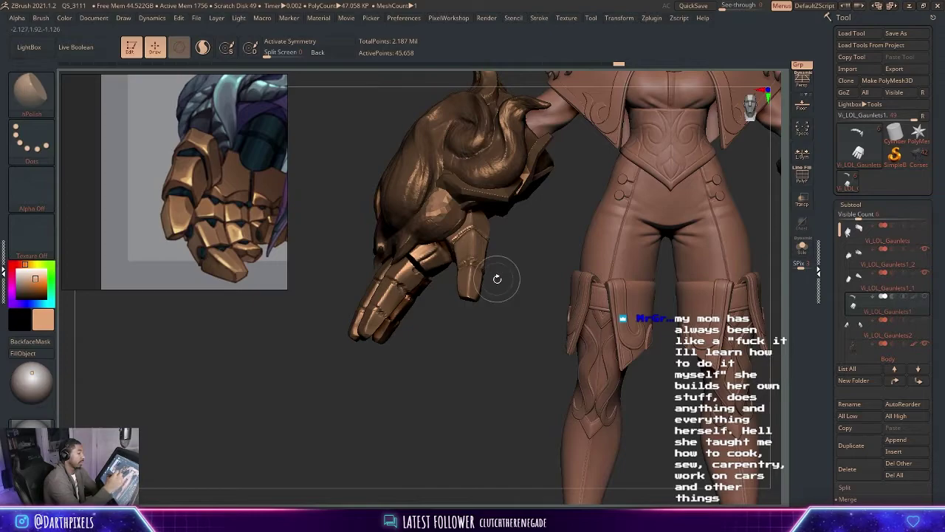
Switch from the hPolish brush to the Move Topological brush for adjusting the gauntlet hand.
key(b)
key(m)
key(v)
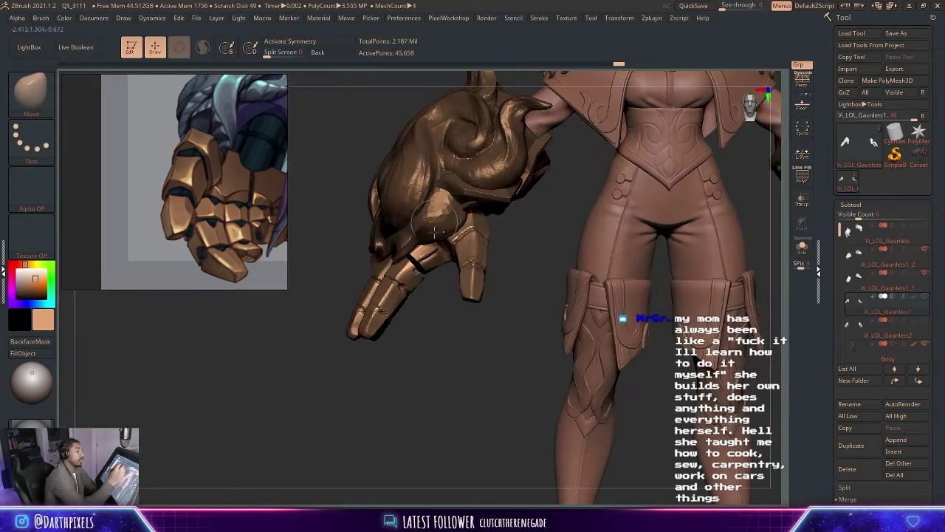
key(b)
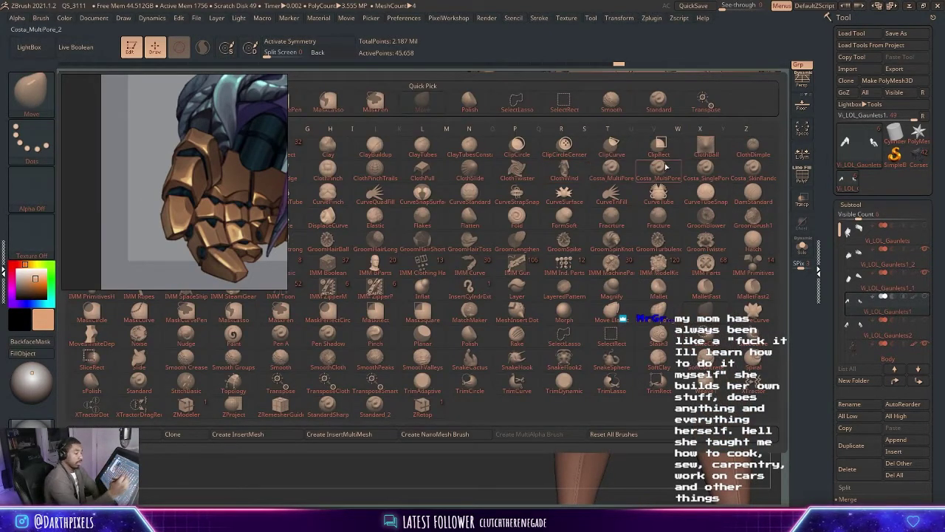
key(m)
key(t)
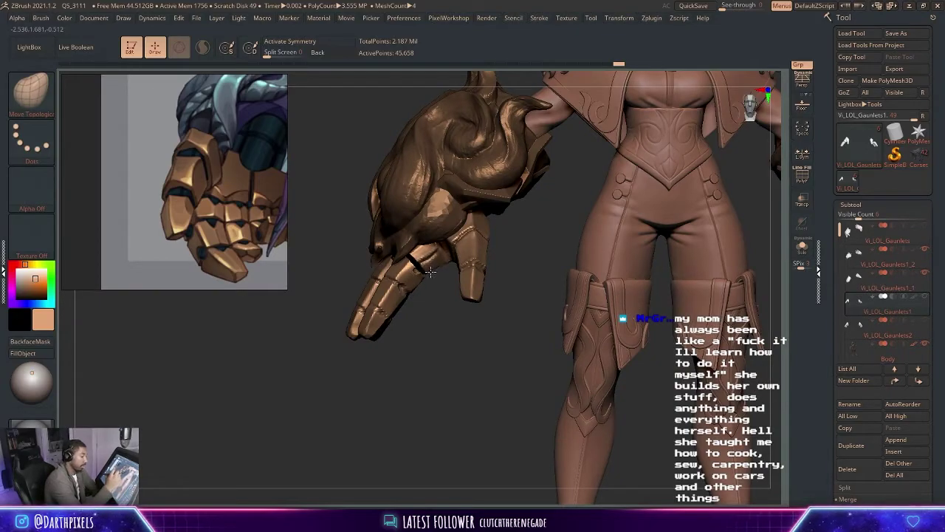
key(space)
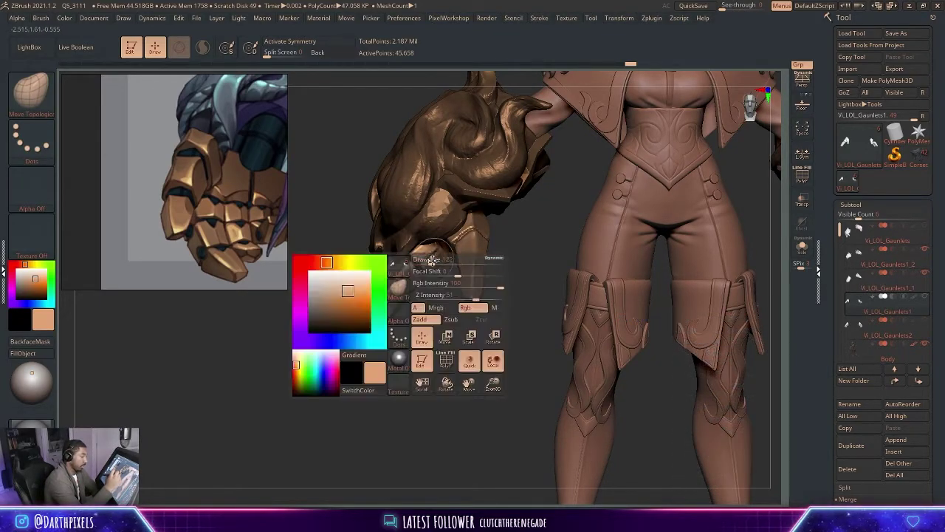
key(f)
Append a ZSphere as a new subtool and make it the active subtool.
drag(427, 297, 569, 372)
drag(625, 305, 394, 317)
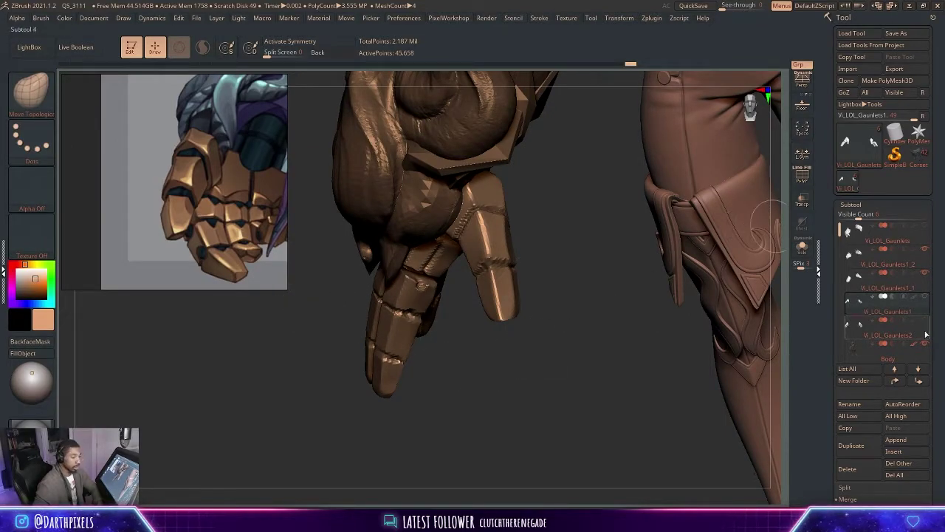
click(906, 441)
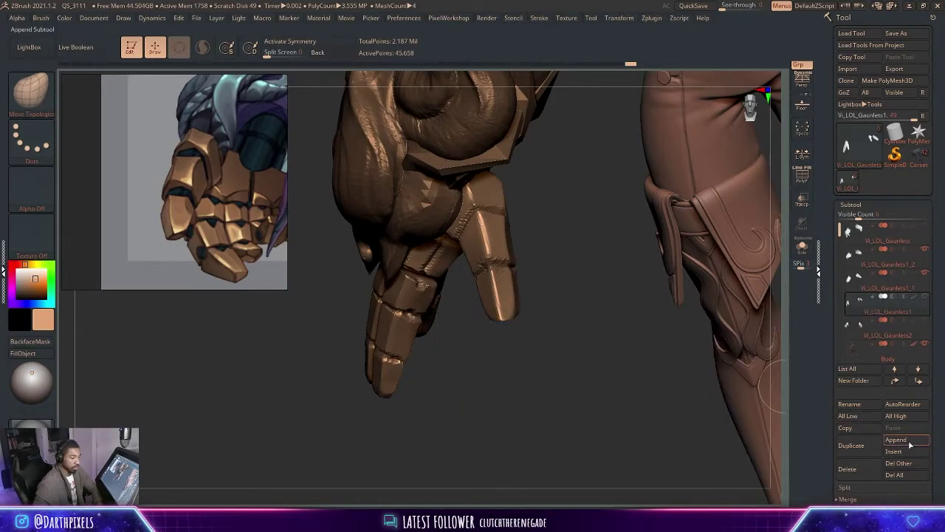
click(908, 441)
click(755, 394)
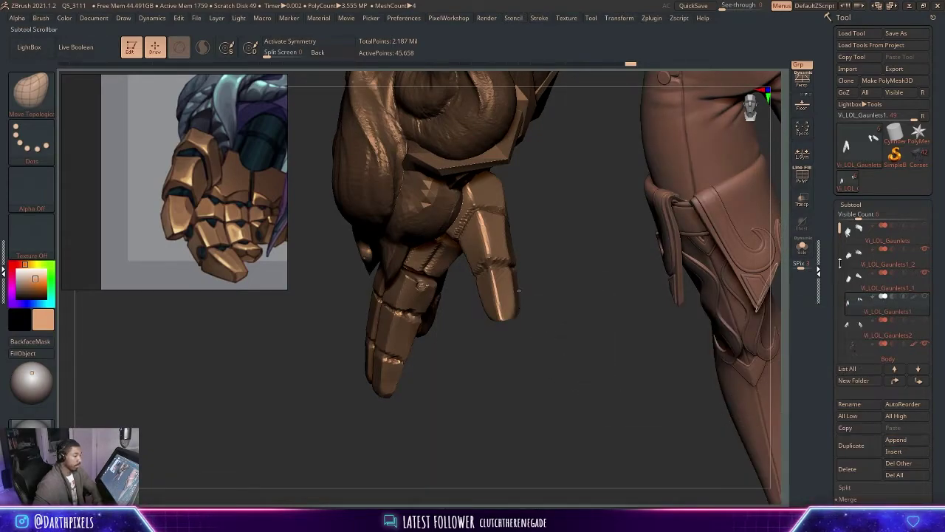
click(856, 299)
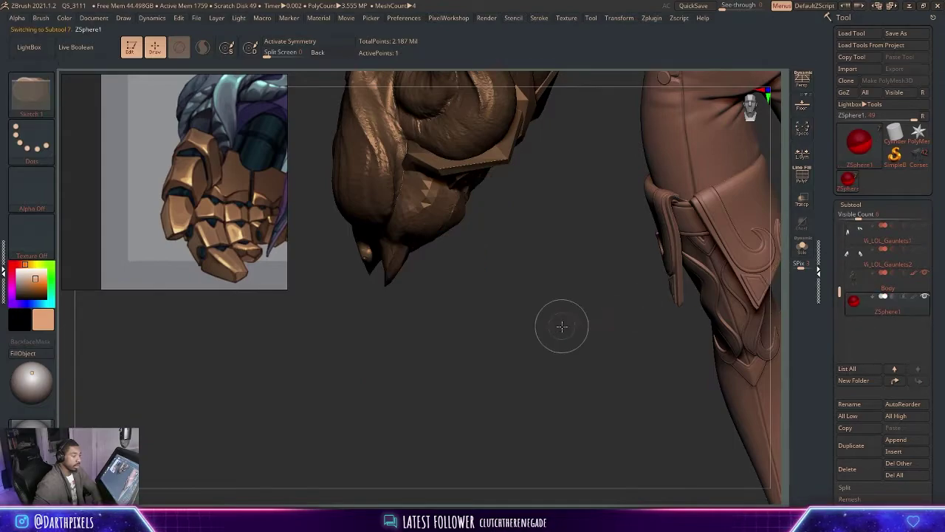
Make the Vi_LOL_Gaunlets1 subtool visible again and select it.
drag(562, 326, 770, 327)
drag(840, 291, 840, 248)
click(926, 273)
drag(477, 370, 390, 296)
alt+click(390, 299)
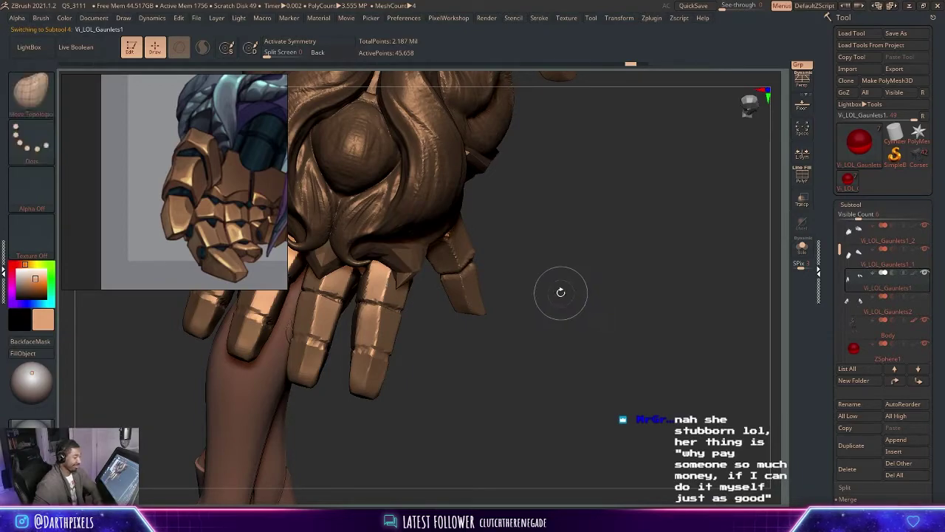
Auto-group the hand parts by topology continuity and isolate the finger beside the thumb.
key(space)
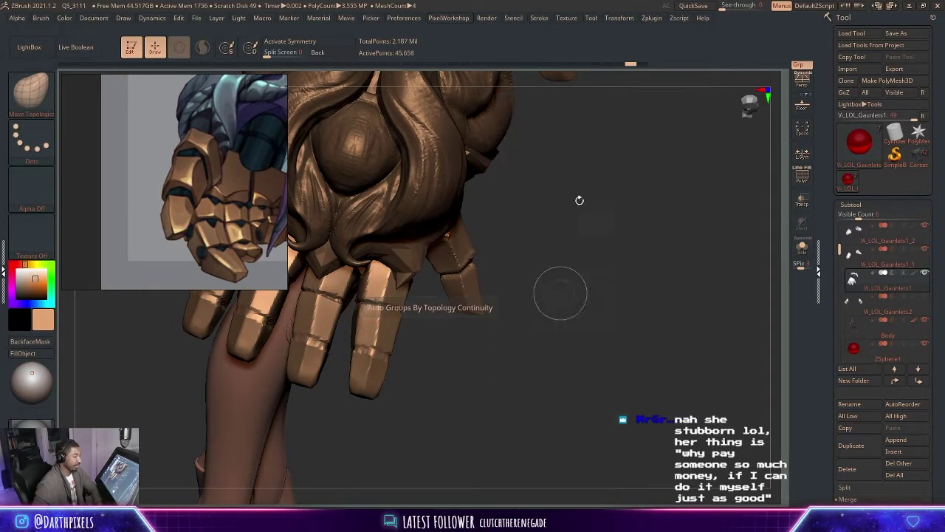
ctrl+shift+click(379, 319)
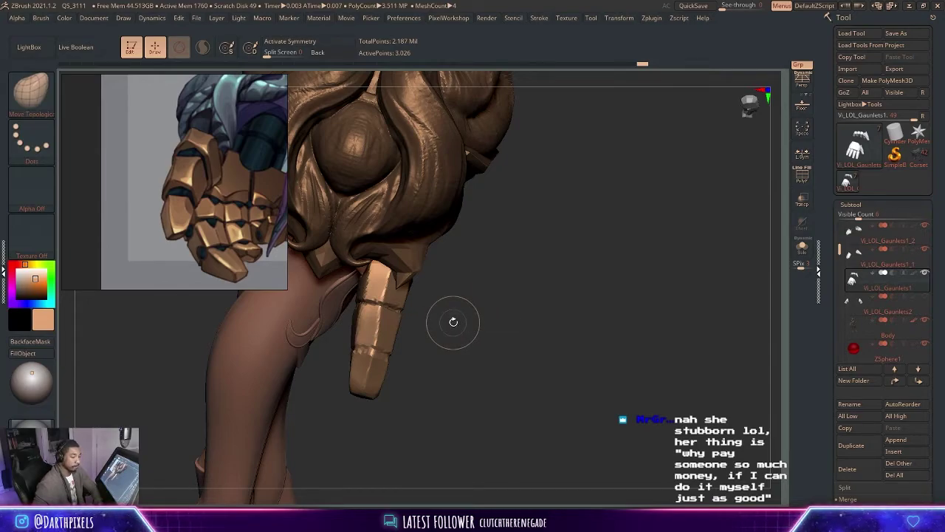
drag(462, 362, 403, 352)
Select the gauntlet piece overlapping the isolated finger and hide its Vi_LOL_Gaunlets1_1 subtool.
click(868, 359)
alt+drag(515, 377, 567, 473)
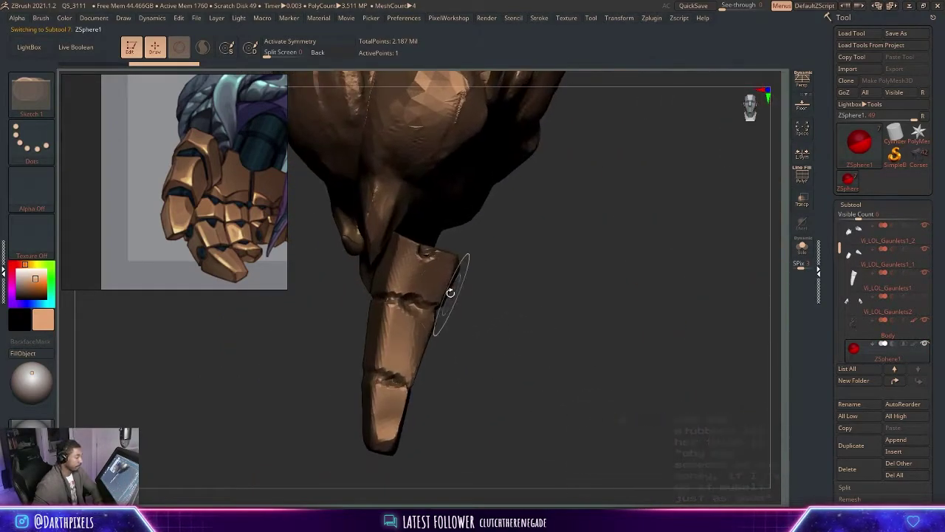
mouse_move(527, 255)
alt+mouse_down()
mouse_move(576, 294)
mouse_move(576, 228)
mouse_move(539, 249)
alt+mouse_up()
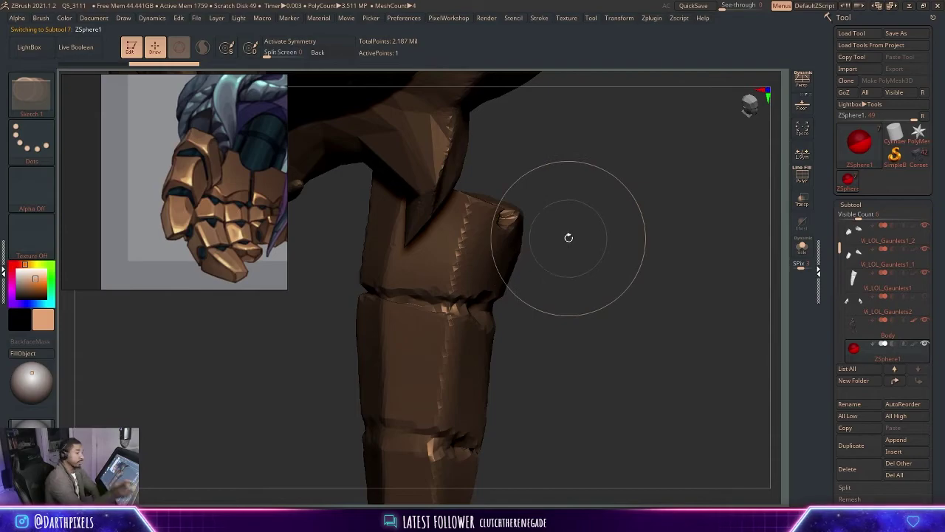
alt+click(477, 184)
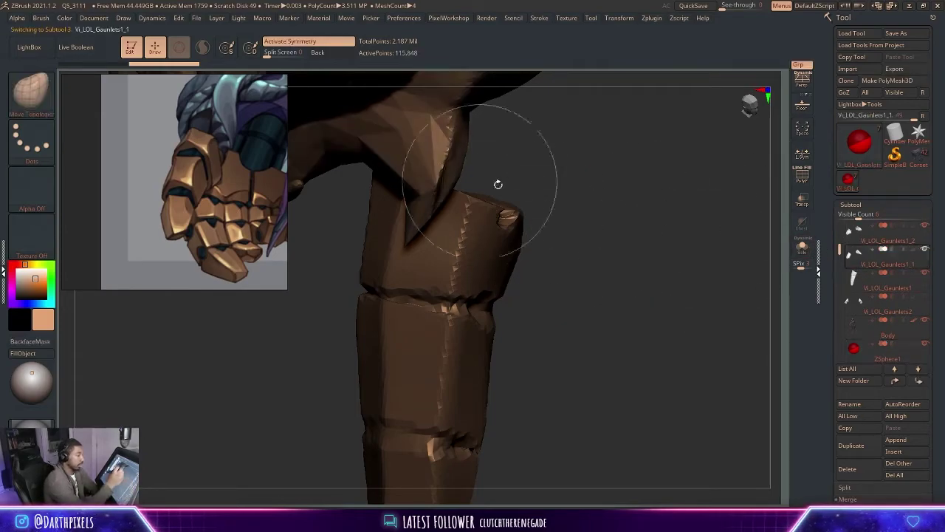
click(923, 252)
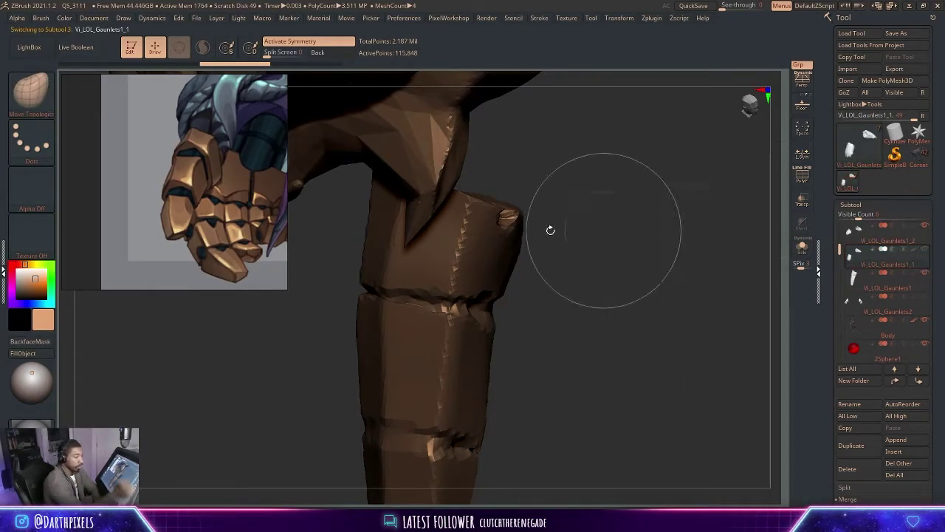
alt+click(494, 230)
drag(565, 213, 349, 247)
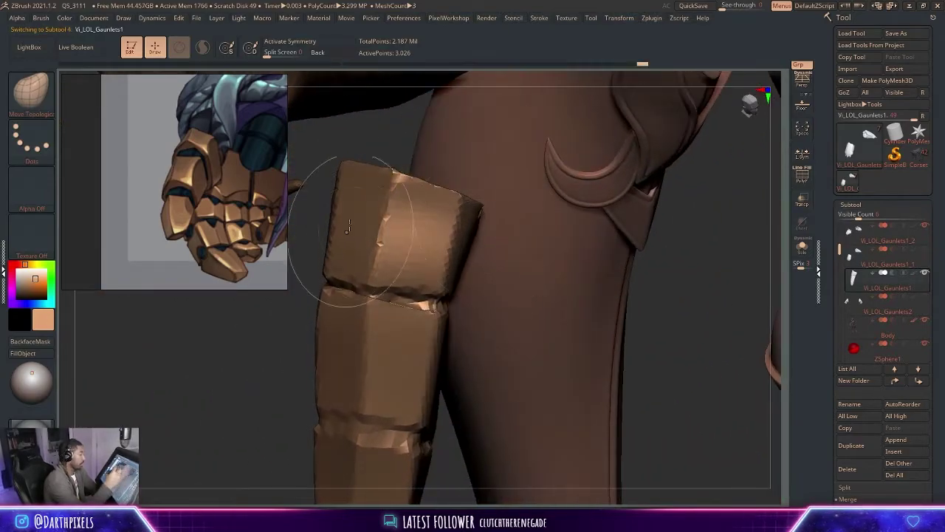
Activate the ZSphere1 subtool and hide all other subtools except Vi_LOL_Gaunlets1 with the isolated finger.
click(870, 347)
click(851, 204)
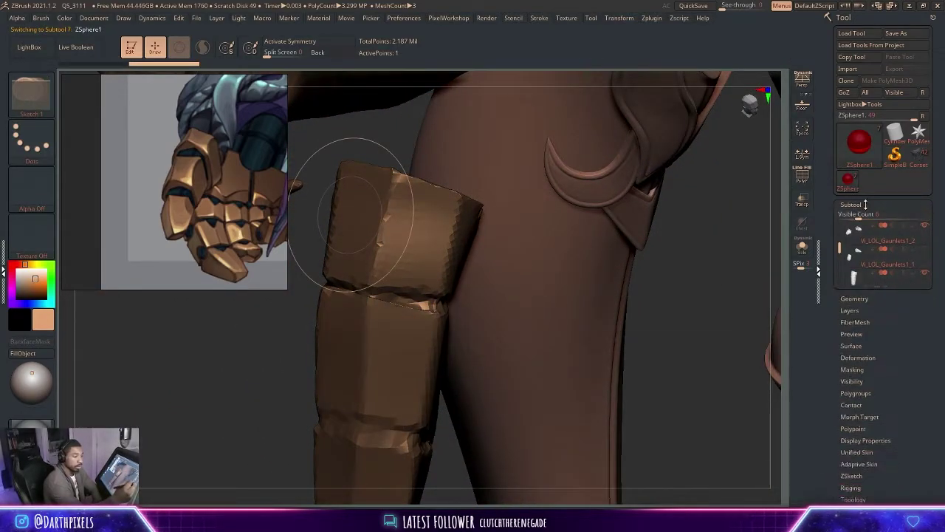
click(851, 206)
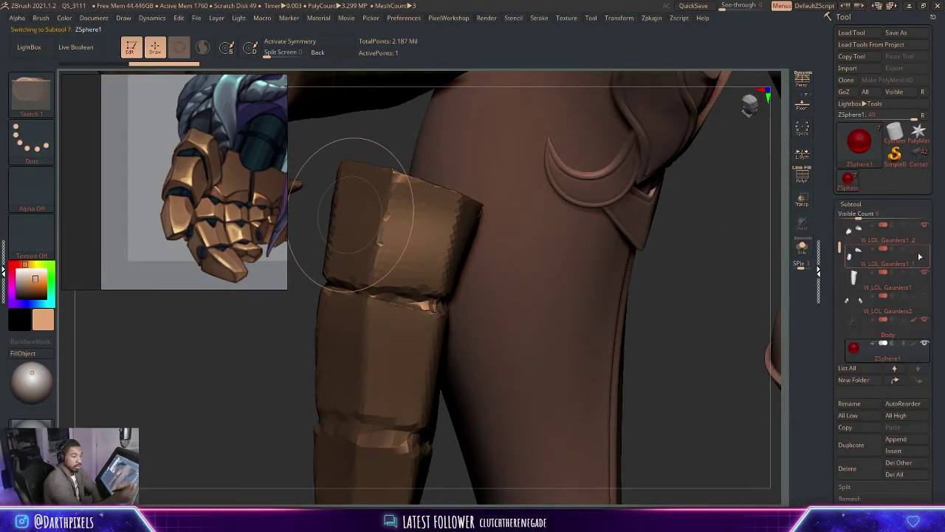
ctrl+shift+click(925, 344)
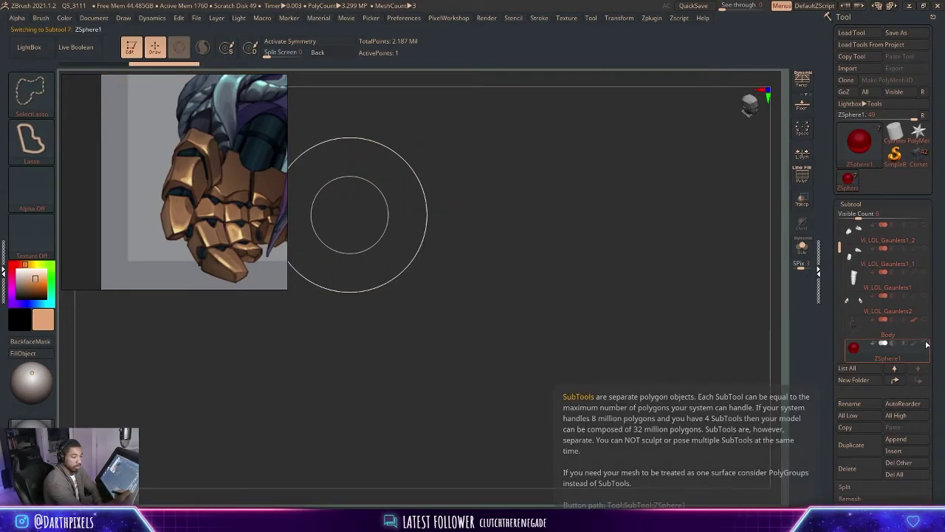
click(929, 276)
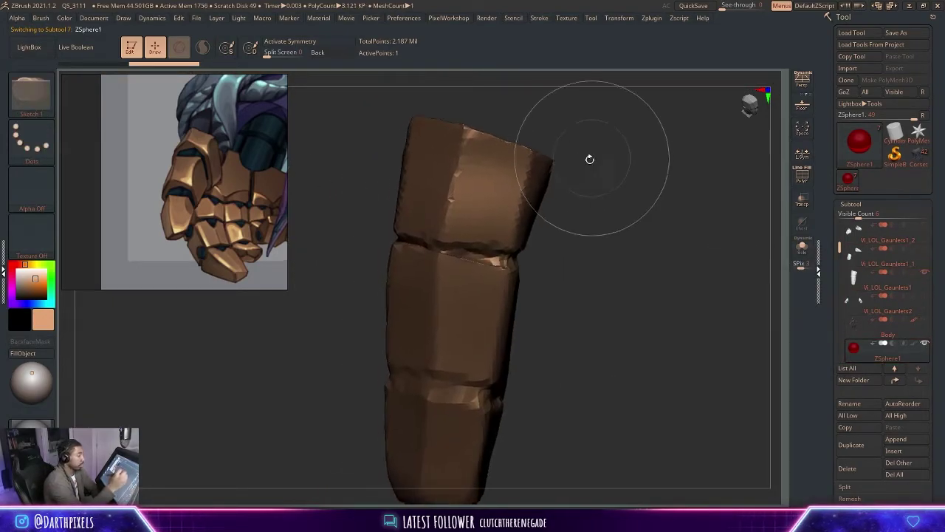
click(851, 204)
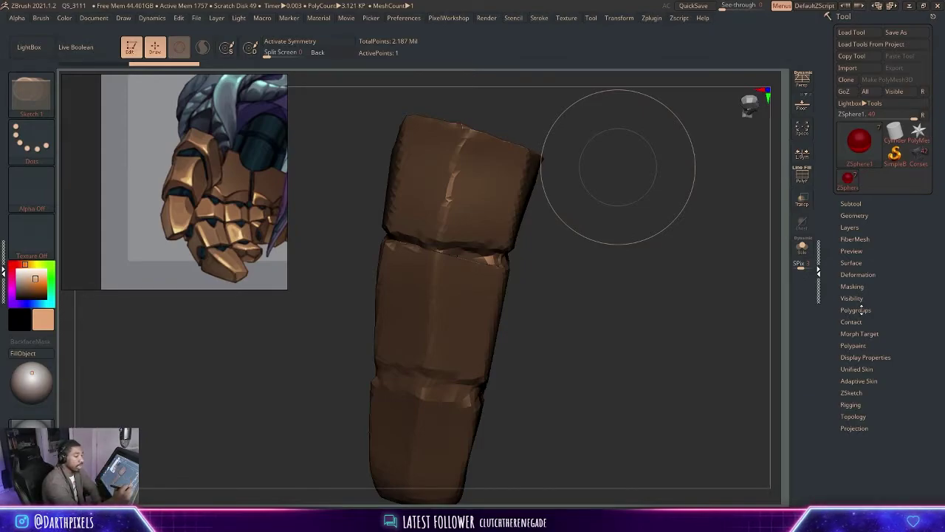
click(851, 404)
click(853, 377)
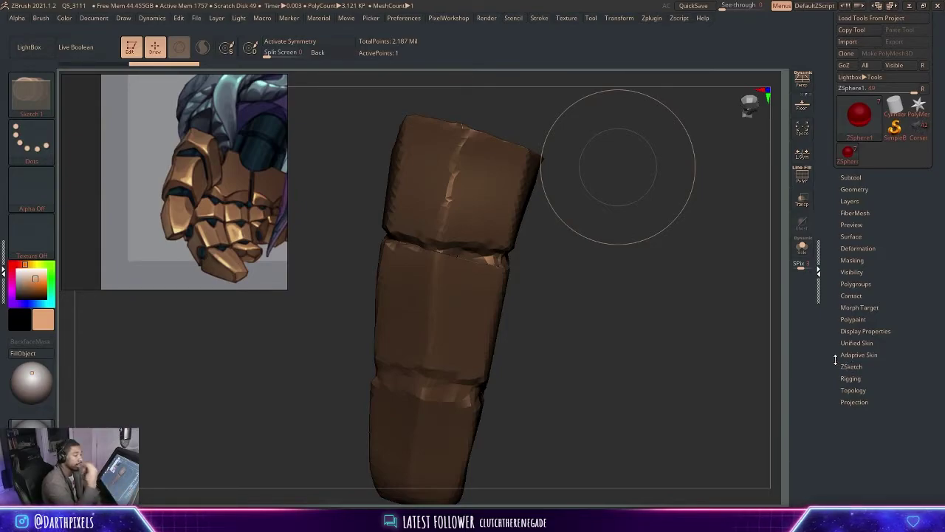
click(859, 355)
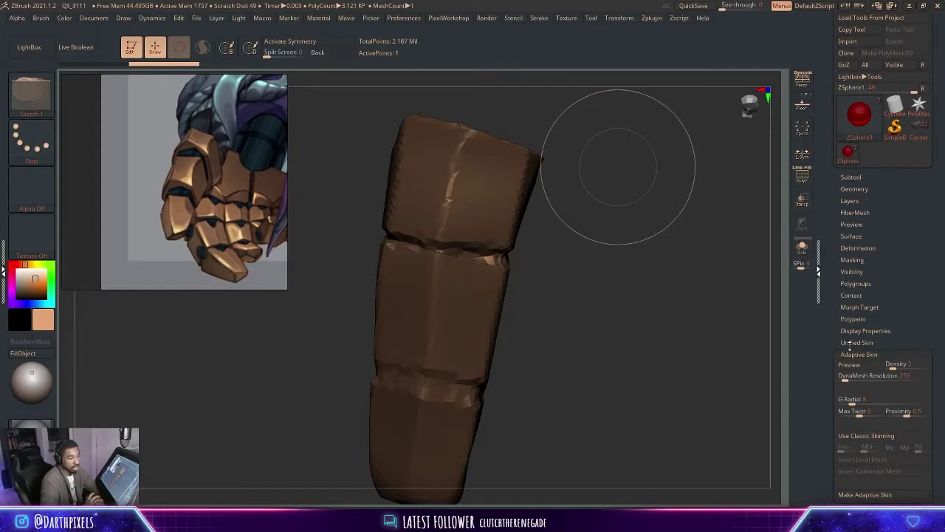
Reduce the draw size and turn on Edit Topology for the ZSphere.
drag(627, 271, 602, 229)
key(space)
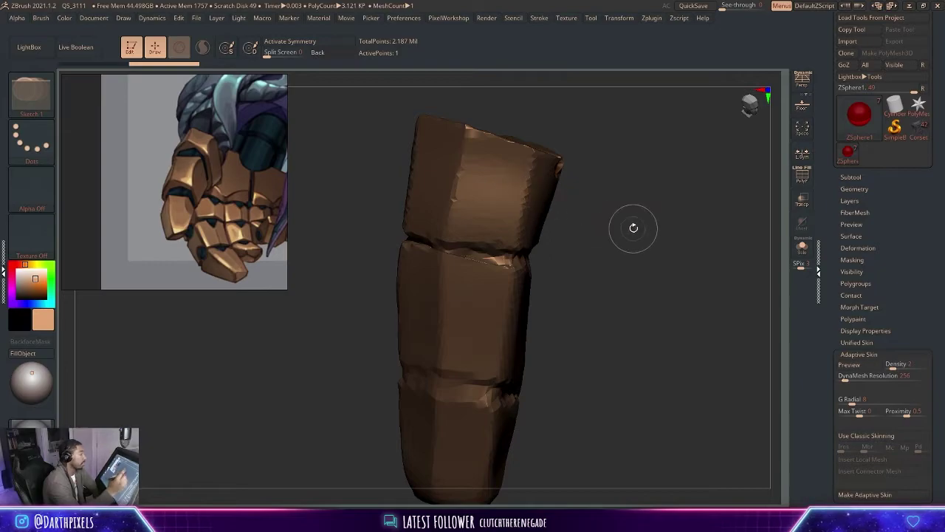
click(869, 355)
click(853, 388)
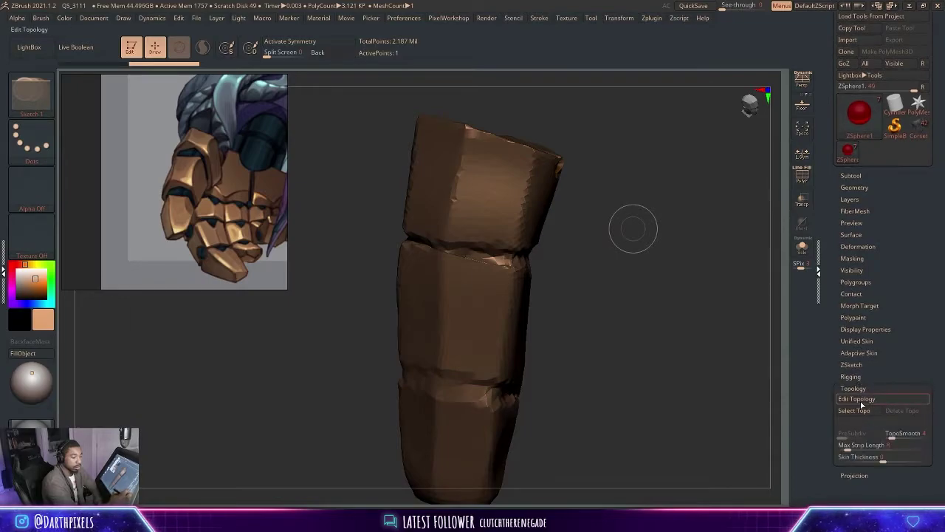
click(856, 399)
Place four topology points outlining the first flat face of the finger's uppermost segment.
drag(628, 203, 586, 182)
click(522, 185)
click(503, 281)
click(435, 271)
click(456, 161)
Extend the topology onto the adjacent face, running its edge along the corner ridge down to the first joint groove.
drag(525, 154, 583, 171)
click(472, 187)
click(454, 298)
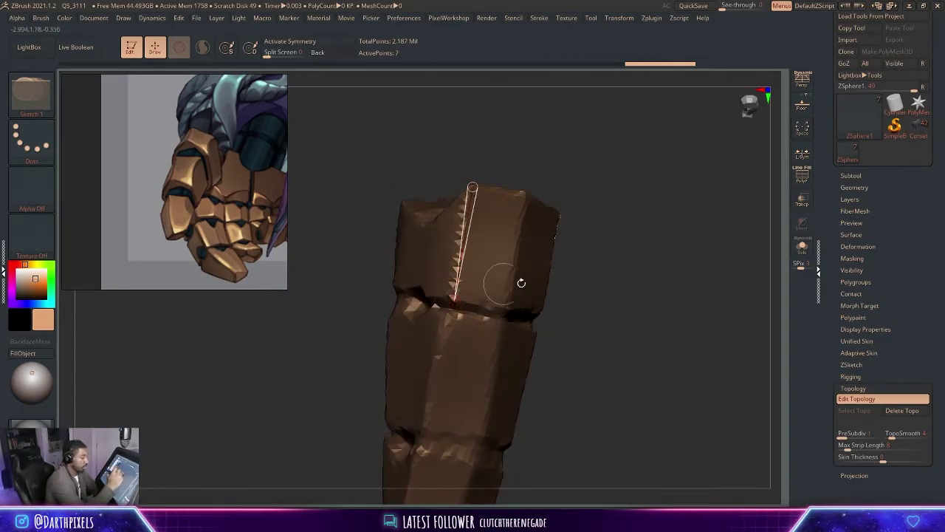
click(507, 307)
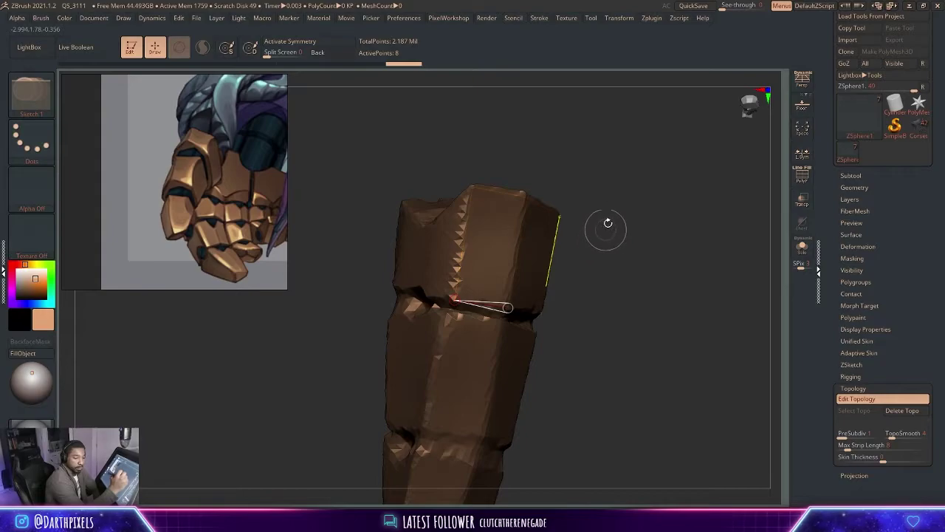
Carry the topology around to the notched face, connecting the joint groove, the notch and the upper corner.
drag(607, 226, 627, 213)
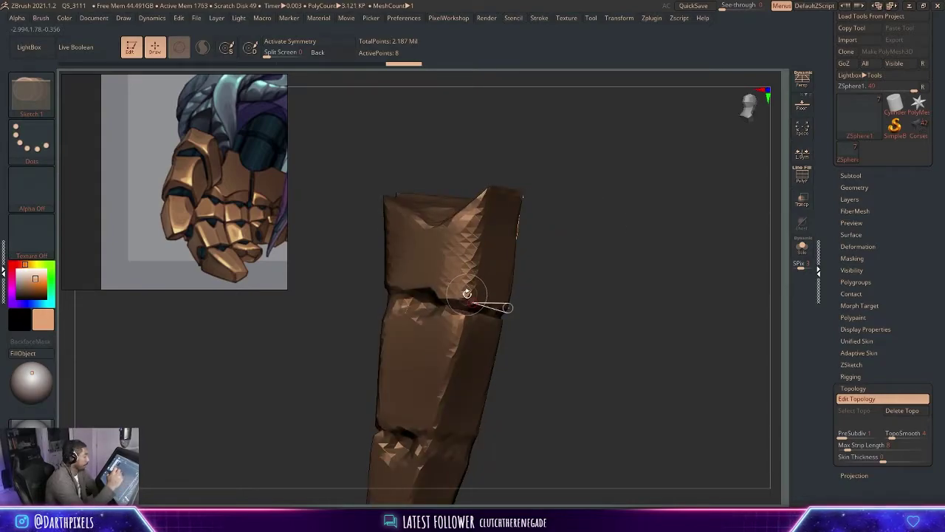
drag(554, 211, 573, 211)
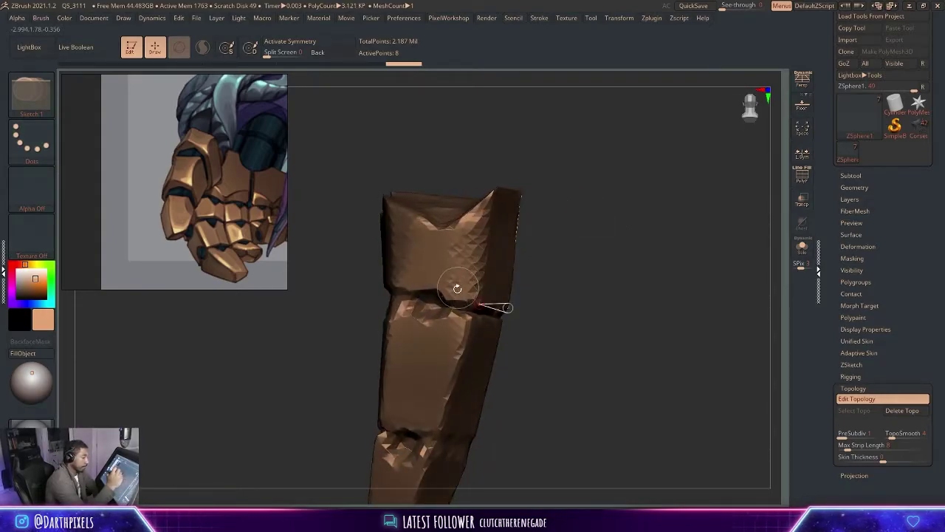
click(448, 299)
click(449, 228)
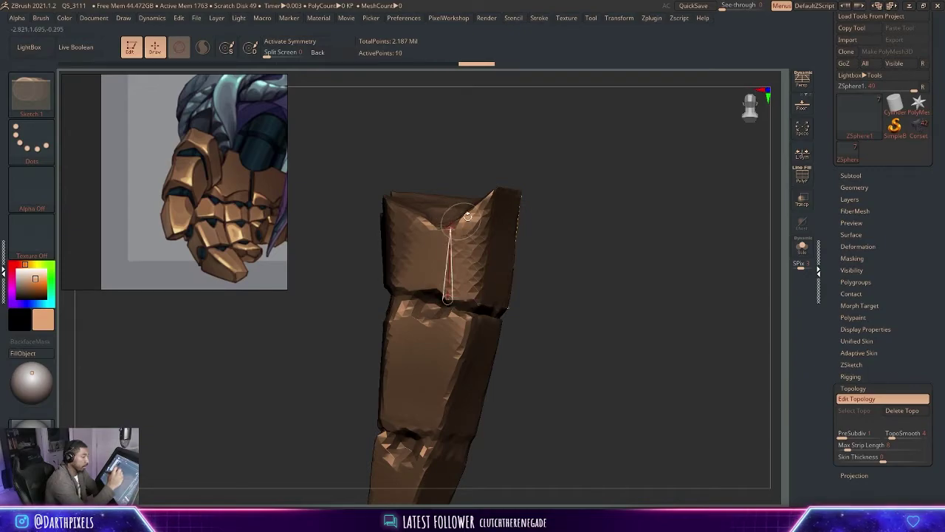
click(494, 193)
Add narrow topology strips down the middle of the notched face, from the notch to the joint groove.
click(441, 231)
click(434, 289)
click(447, 298)
drag(612, 177, 573, 180)
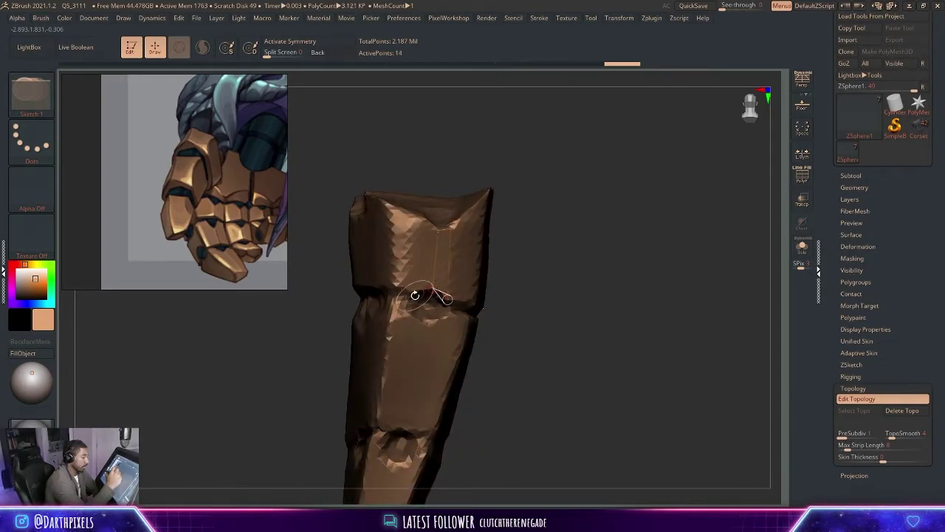
click(429, 220)
click(438, 230)
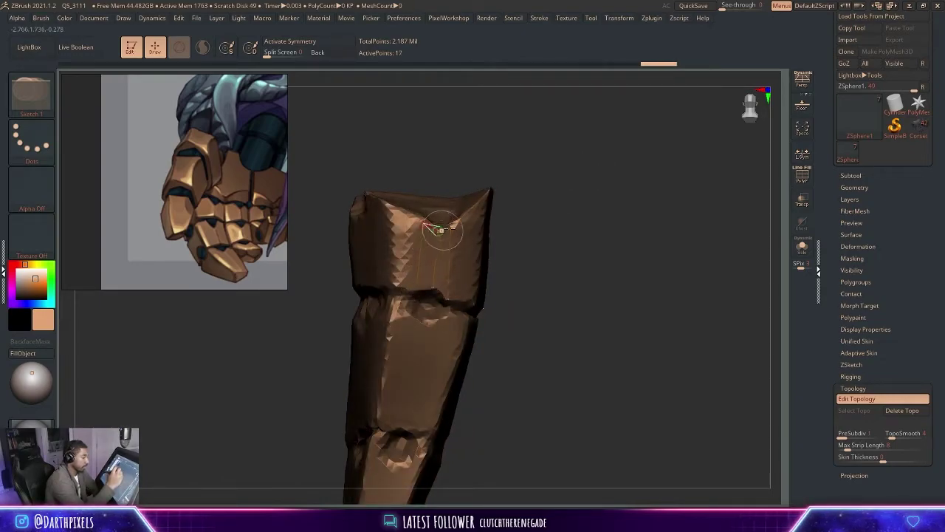
Extend the uppermost segment's topology across the notched face to its outer corner ridge, from the upper edge down to the joint groove.
click(401, 205)
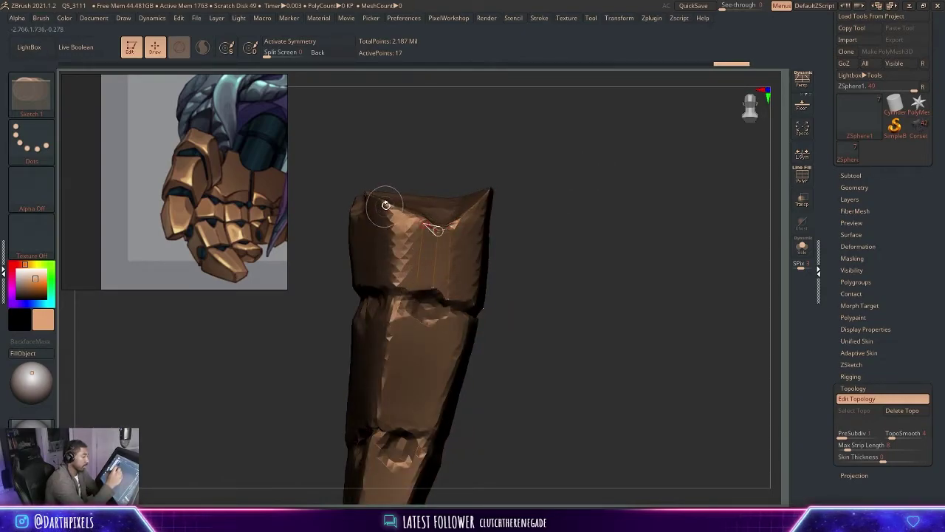
click(393, 285)
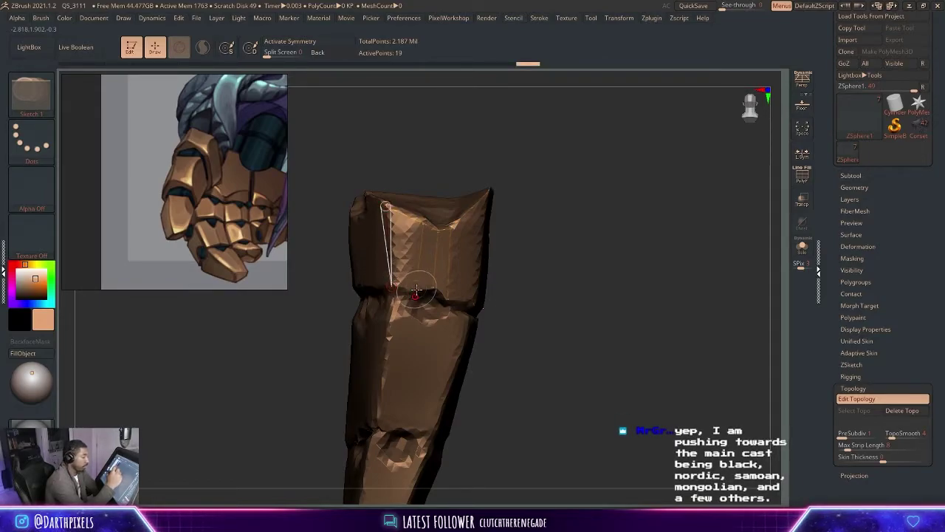
click(399, 303)
drag(529, 244, 520, 266)
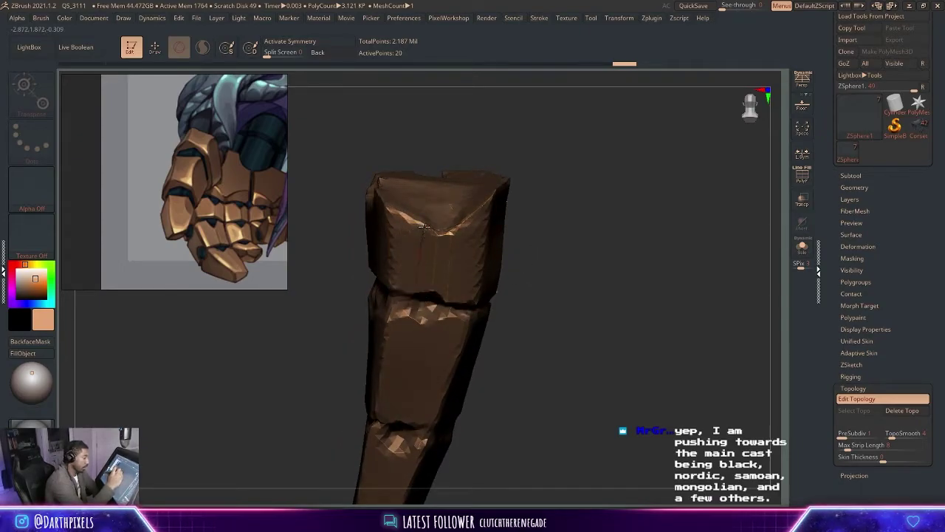
Adjust the topology points around the notch, the joint groove and the upper corner of the uppermost segment.
drag(564, 198, 527, 194)
click(457, 231)
right_click(548, 187)
click(438, 236)
click(427, 296)
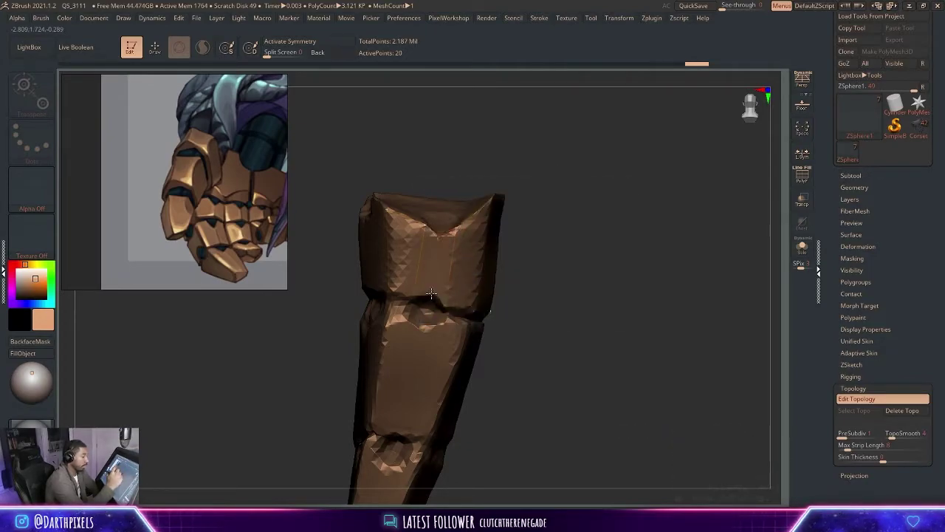
drag(552, 210, 510, 211)
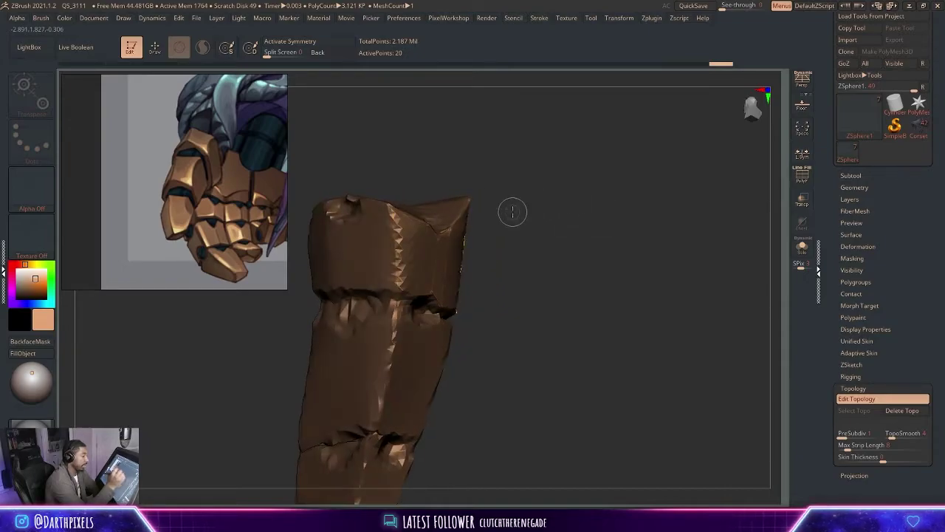
mouse_move(522, 160)
mouse_down()
mouse_move(549, 167)
mouse_move(529, 169)
mouse_move(525, 201)
mouse_move(508, 162)
mouse_move(519, 196)
mouse_move(490, 195)
mouse_move(431, 250)
mouse_up()
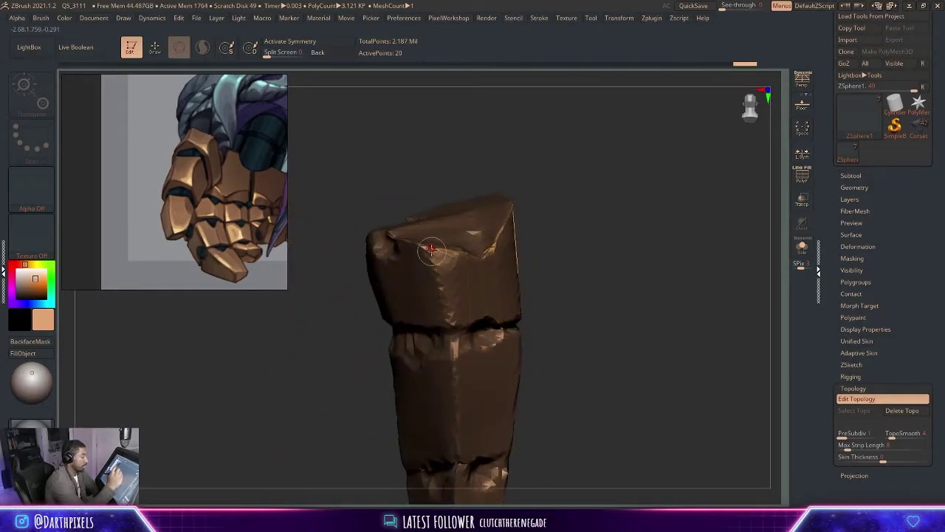
Continue the topology from the corner ridge onto the adjacent face, adding strips down to the joint groove and meeting the dent at its upper edge.
ctrl+click(432, 252)
drag(567, 172, 508, 183)
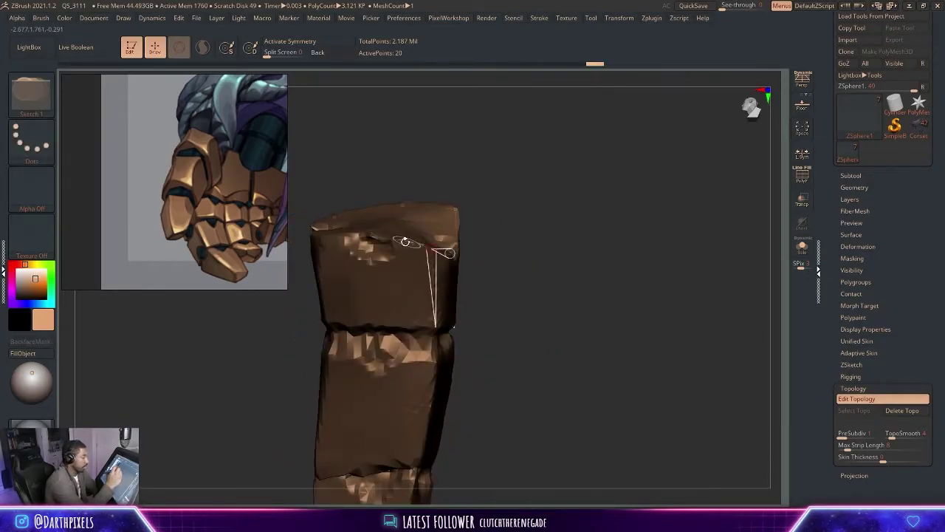
click(394, 243)
click(398, 325)
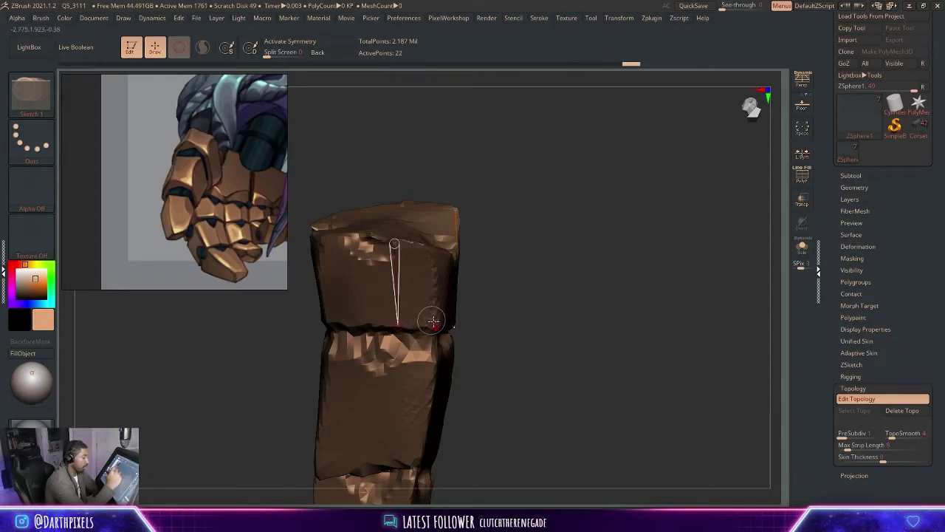
click(373, 325)
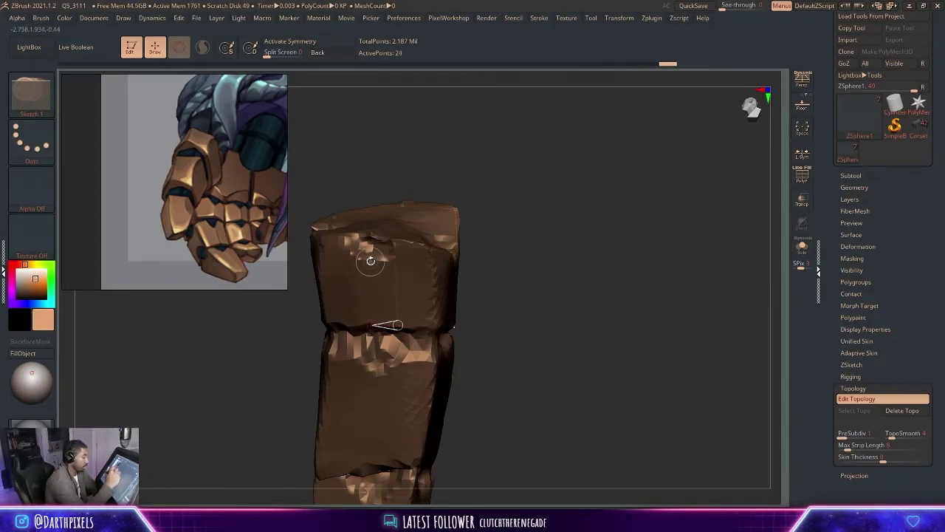
click(387, 245)
drag(498, 169, 472, 164)
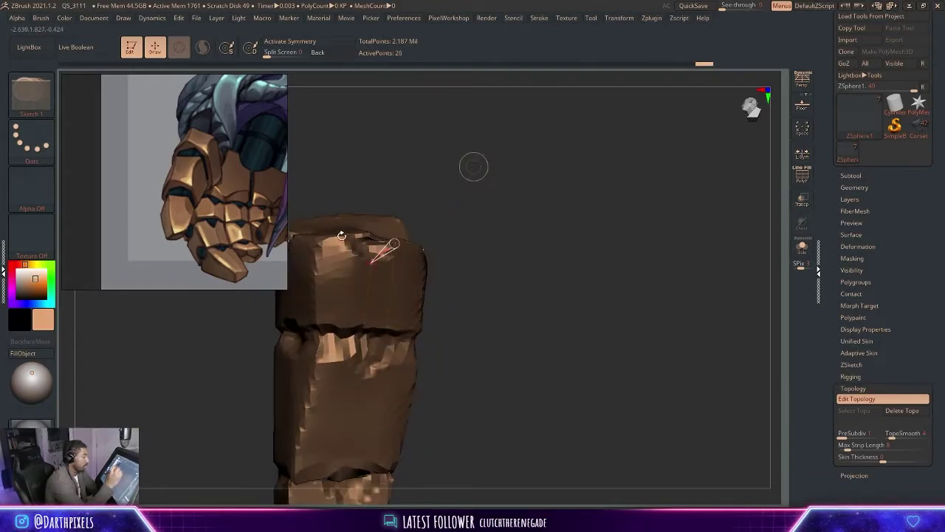
Add the remaining topology strips past the dent, closing this face at its far corner ridge.
click(342, 237)
click(344, 325)
click(316, 324)
click(313, 243)
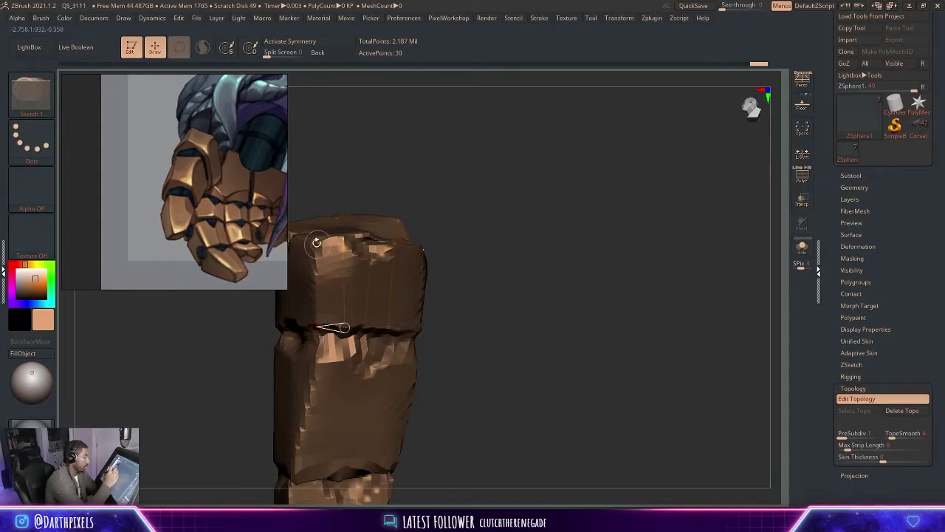
click(339, 234)
drag(458, 203, 496, 194)
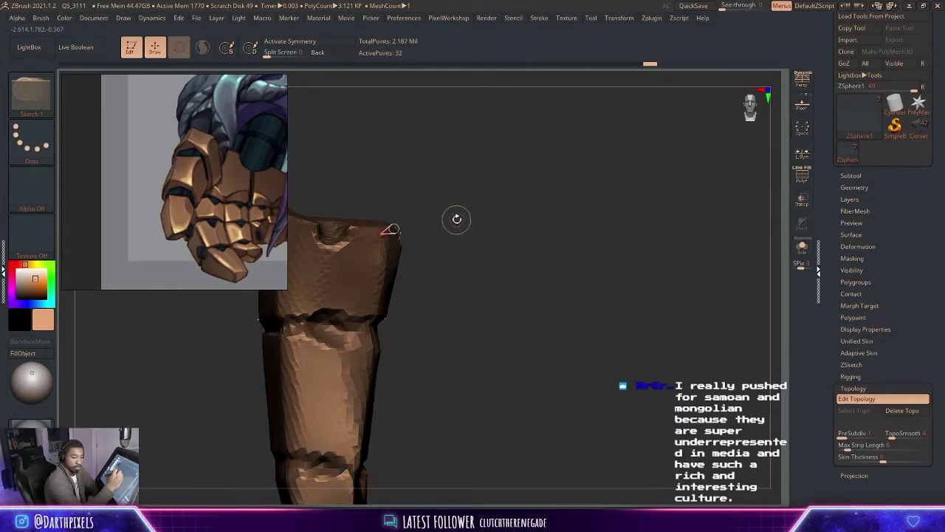
Build topology strips on the next face of the uppermost segment, tracing its rounded notch and running down to the joint groove.
drag(456, 242, 499, 229)
mouse_move(460, 180)
mouse_down()
mouse_move(472, 198)
mouse_move(460, 196)
mouse_up()
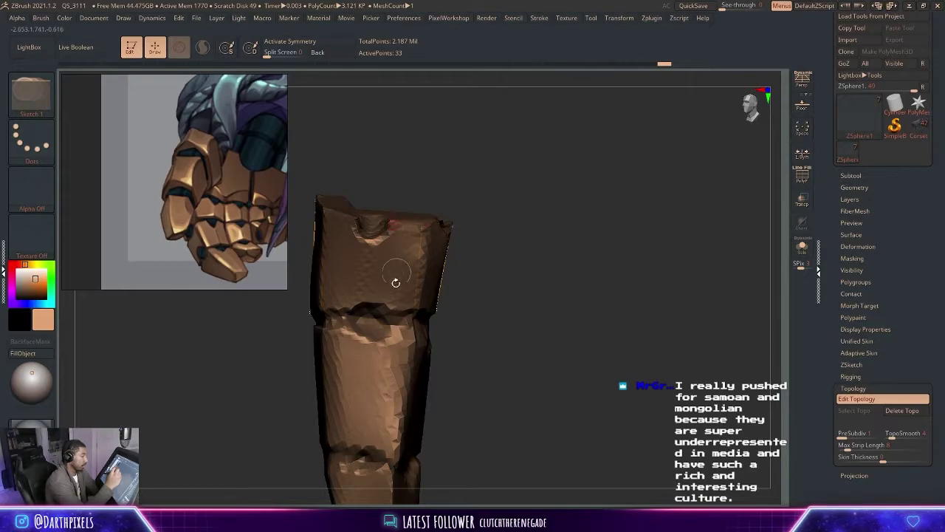
drag(474, 202, 496, 169)
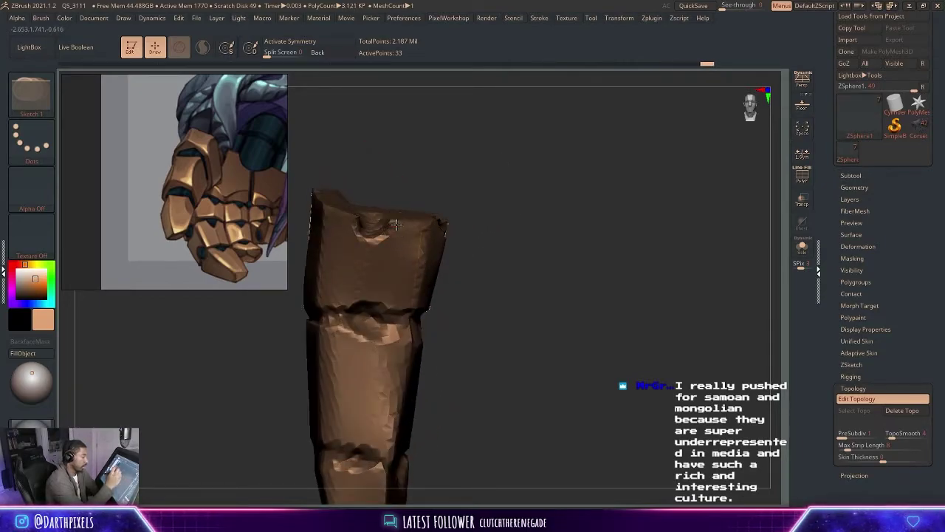
drag(468, 206, 398, 267)
click(397, 307)
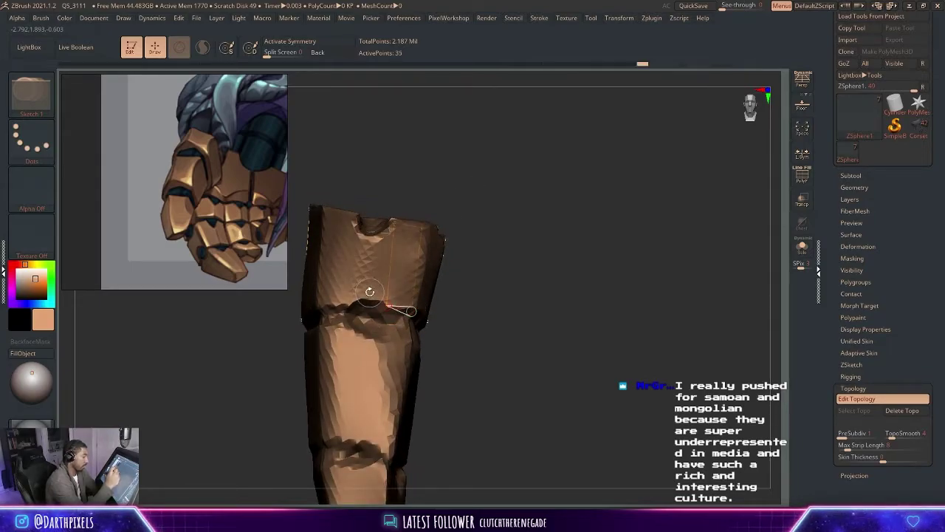
click(370, 293)
click(371, 238)
click(394, 220)
click(356, 217)
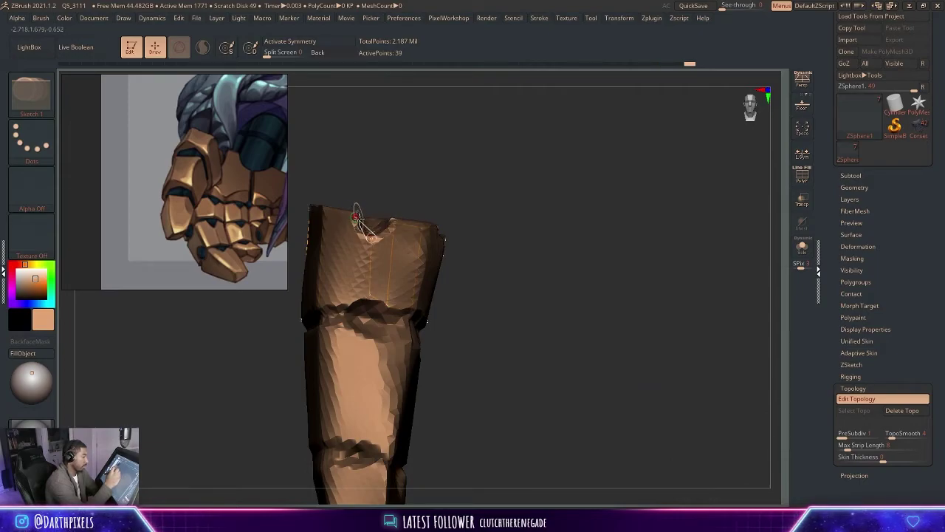
Close the rounded-notch face with topology from the notch's far side to the corner ridge.
click(349, 304)
click(370, 295)
click(322, 305)
click(356, 219)
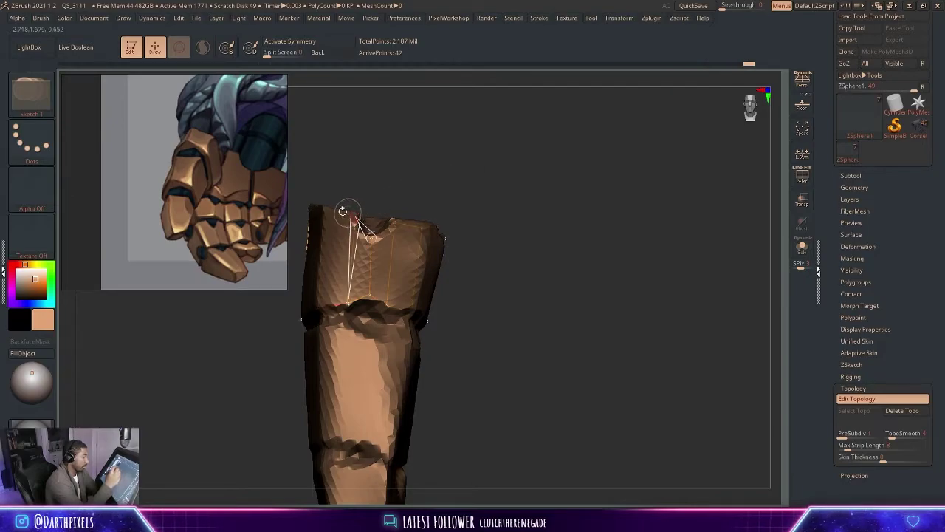
click(325, 210)
drag(428, 194, 459, 138)
drag(608, 162, 607, 234)
click(463, 205)
key(ctrl+z)
key(ctrl+z)
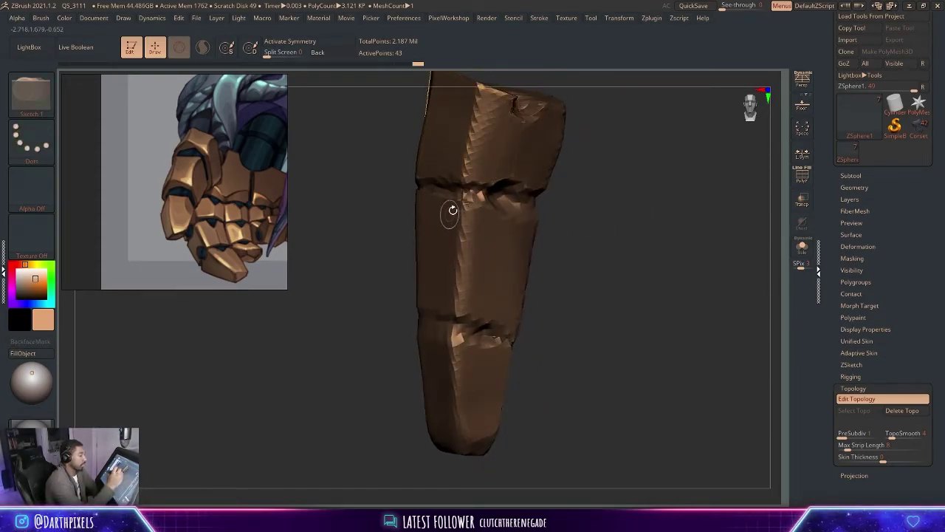
Lay the first topology strips down the middle segment's front face, between the upper joint groove and the groove above the fingertip.
click(455, 313)
drag(542, 266, 575, 255)
click(476, 318)
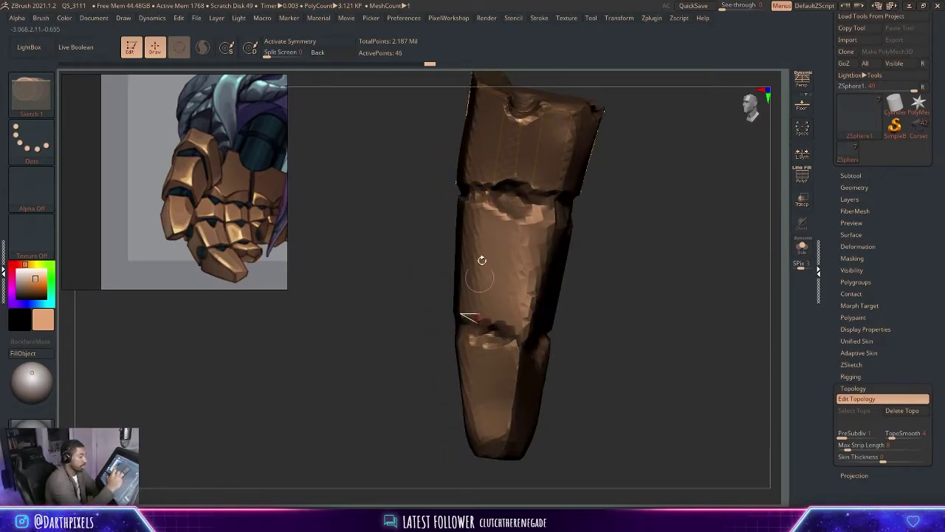
click(486, 205)
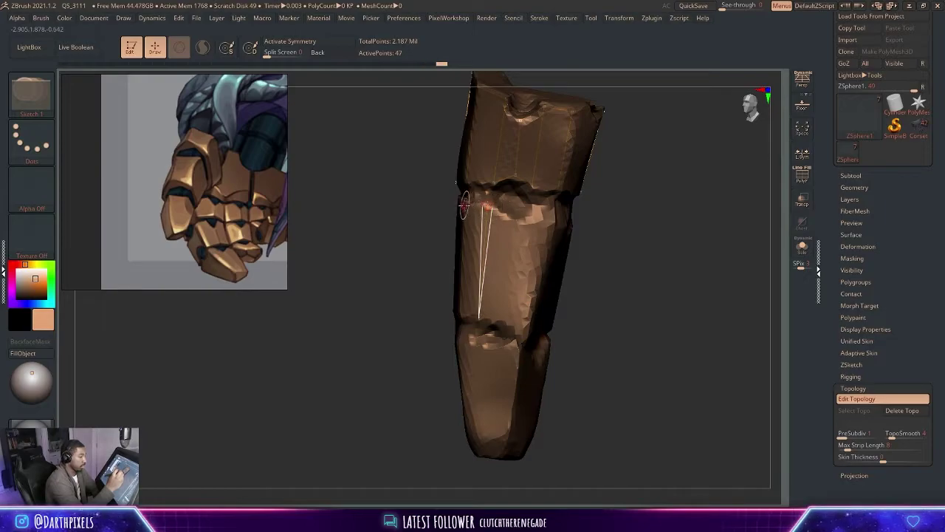
click(508, 221)
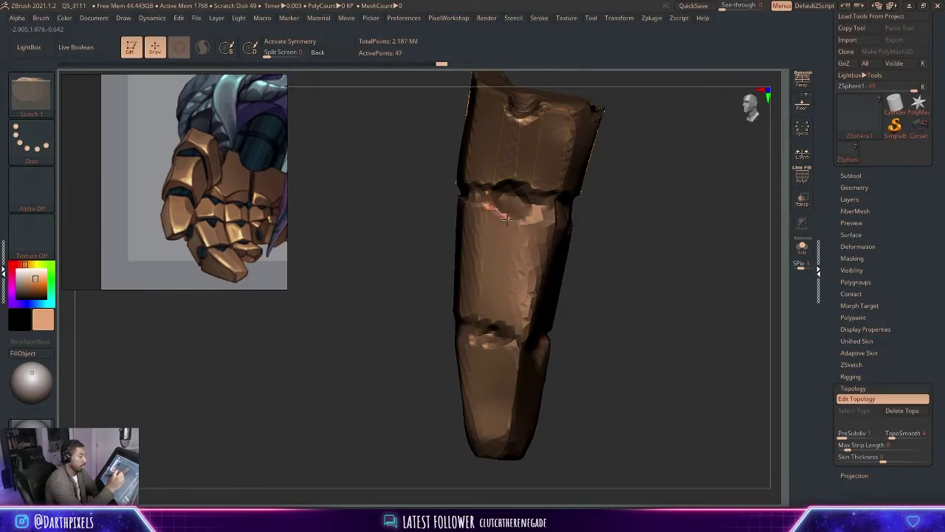
click(496, 310)
click(480, 318)
click(496, 309)
click(509, 326)
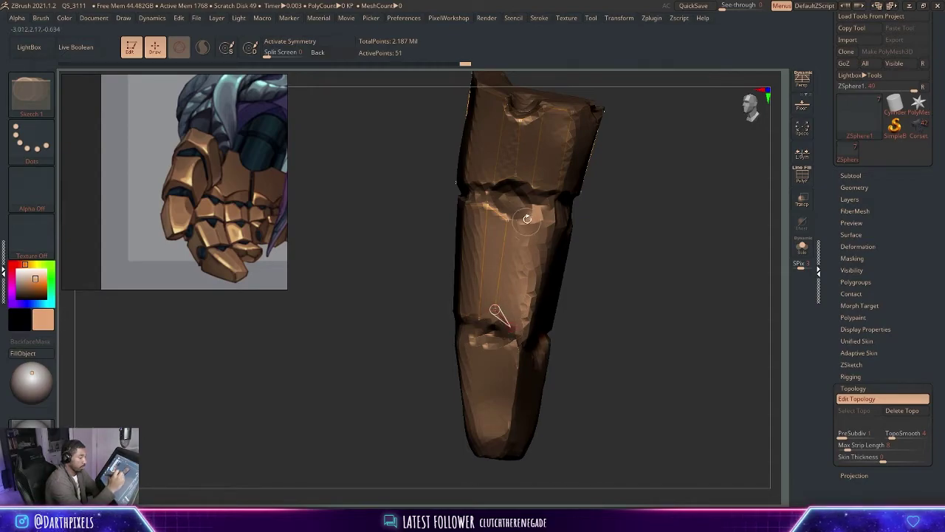
Extend the middle segment's topology strips across the rest of the face to its opposite corner ridge.
click(530, 213)
click(508, 220)
click(531, 214)
click(554, 220)
click(527, 335)
click(510, 326)
click(525, 332)
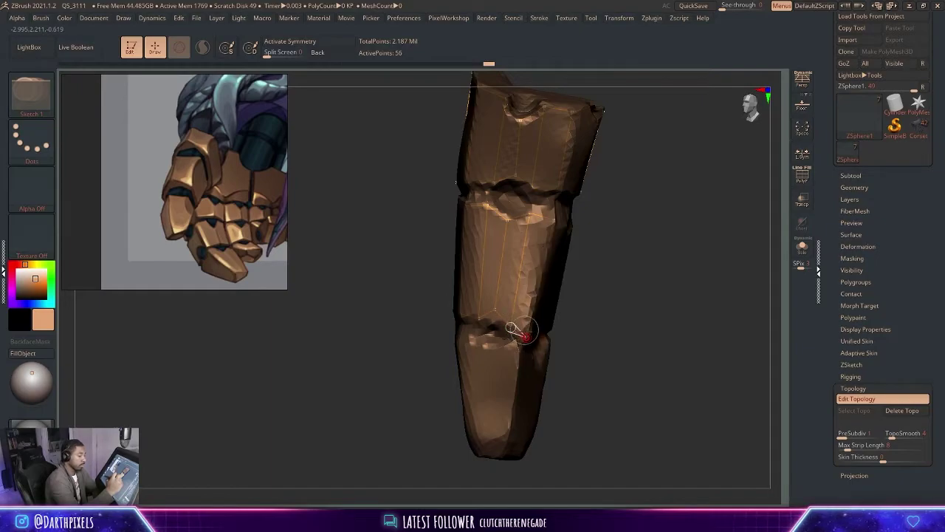
Move the middle segment's lower topology points to follow the joint groove and corner ridge.
key(w)
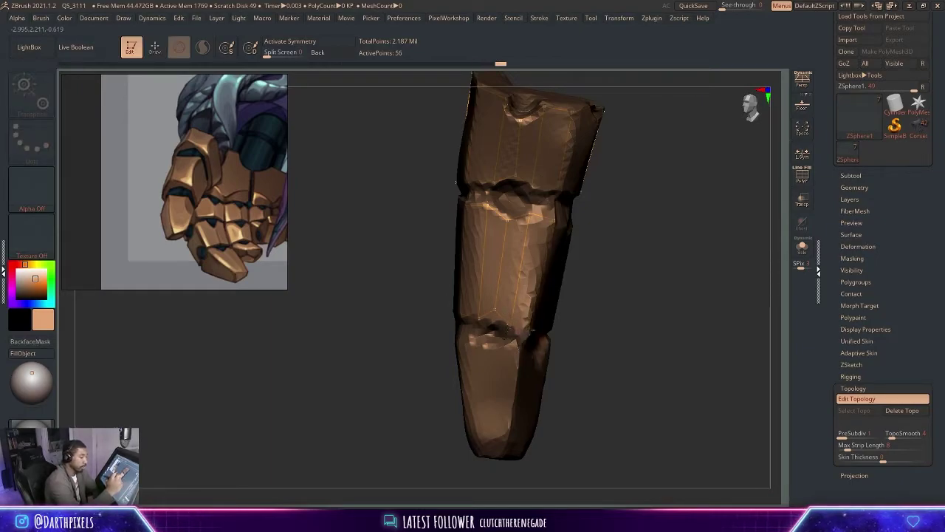
drag(530, 330, 506, 328)
drag(598, 251, 521, 177)
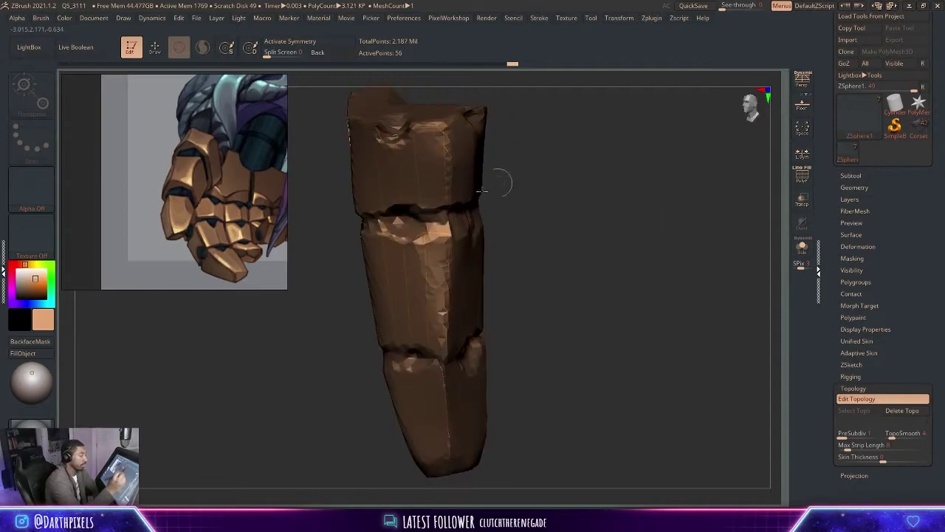
drag(491, 216, 610, 181)
drag(404, 348, 501, 278)
drag(389, 333, 369, 326)
mouse_move(511, 256)
mouse_down()
mouse_move(517, 247)
mouse_move(498, 236)
mouse_move(520, 240)
mouse_move(497, 254)
mouse_up()
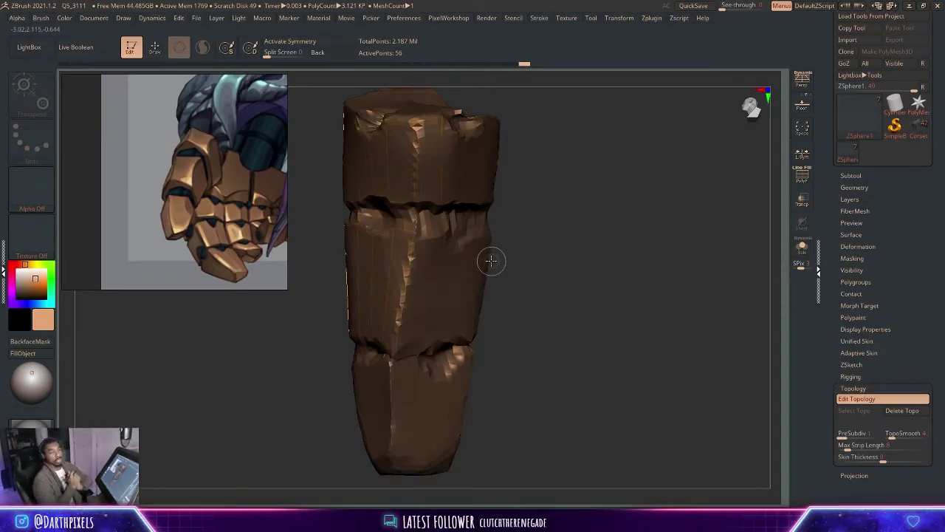
Add a topology strip on the middle segment's adjacent face, from the corner ridge inward between the two joint grooves.
drag(491, 260, 534, 208)
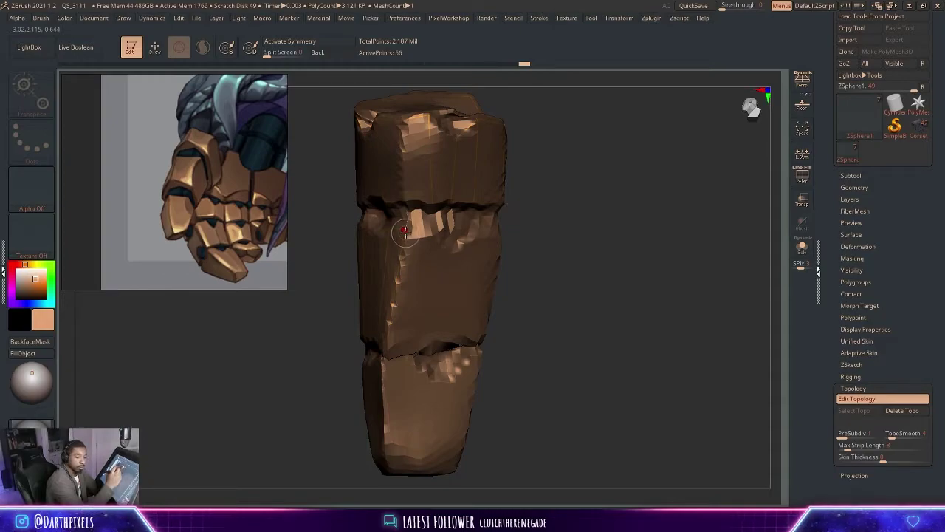
drag(542, 198, 537, 196)
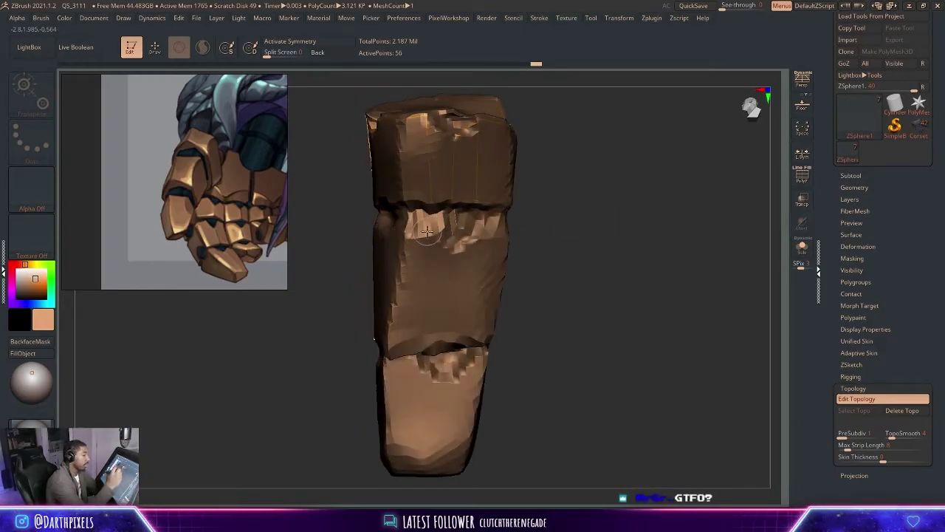
drag(520, 244, 522, 238)
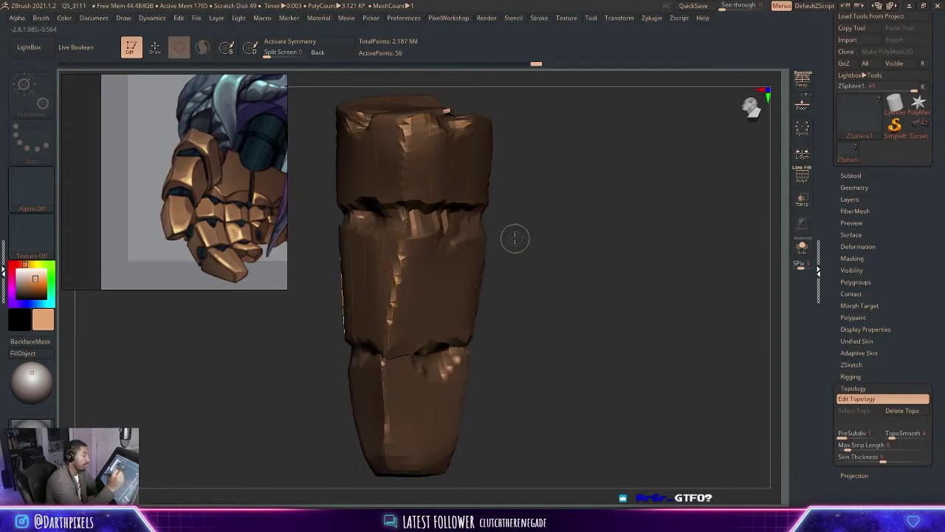
key(q)
click(403, 231)
drag(504, 222, 457, 230)
click(426, 232)
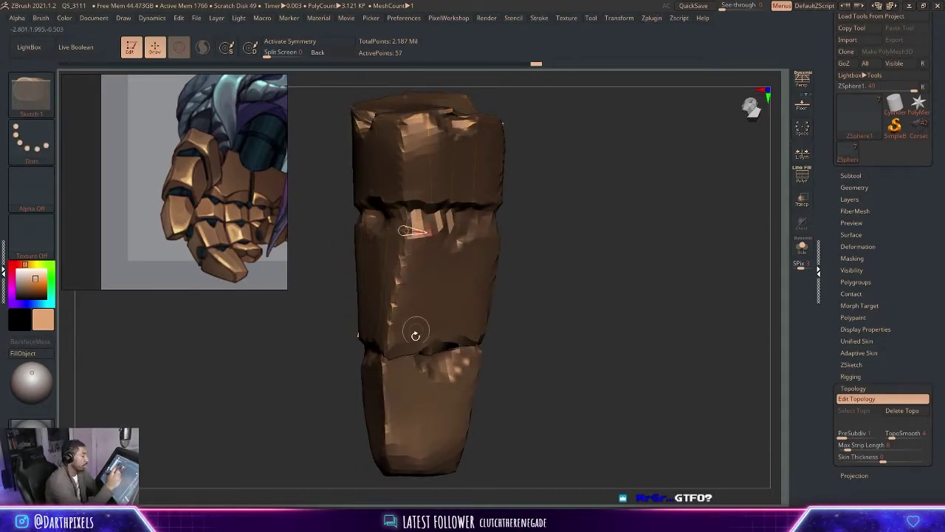
click(390, 338)
drag(551, 236, 448, 268)
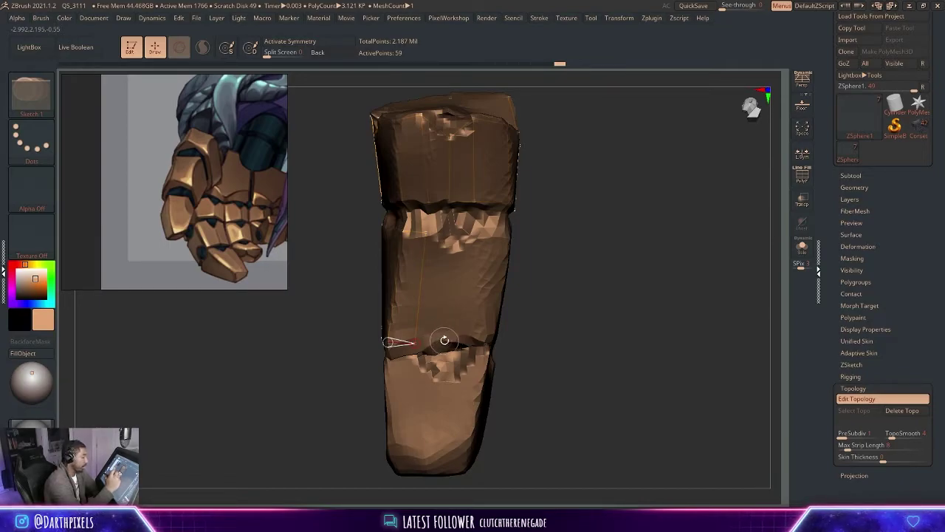
Continue the strips across that face of the middle segment, dipping under the dent and ending at the far corner ridge.
click(441, 337)
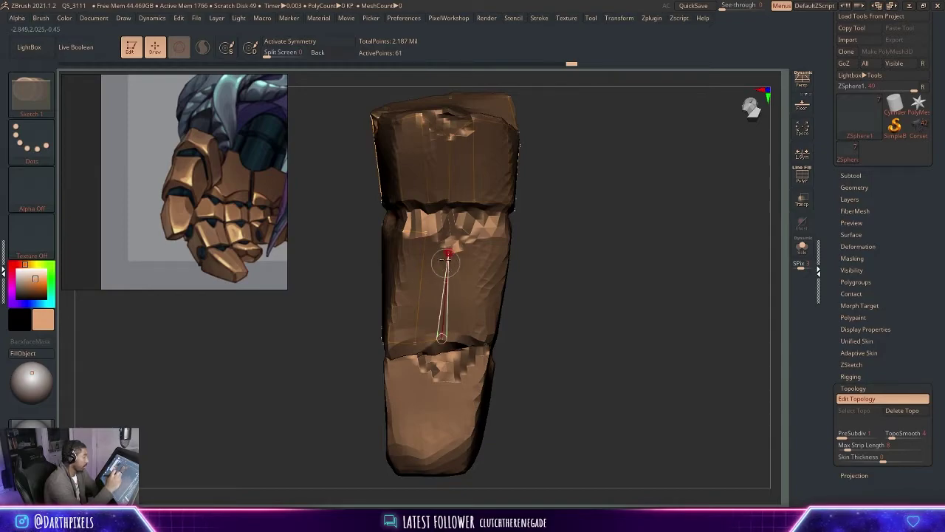
click(424, 233)
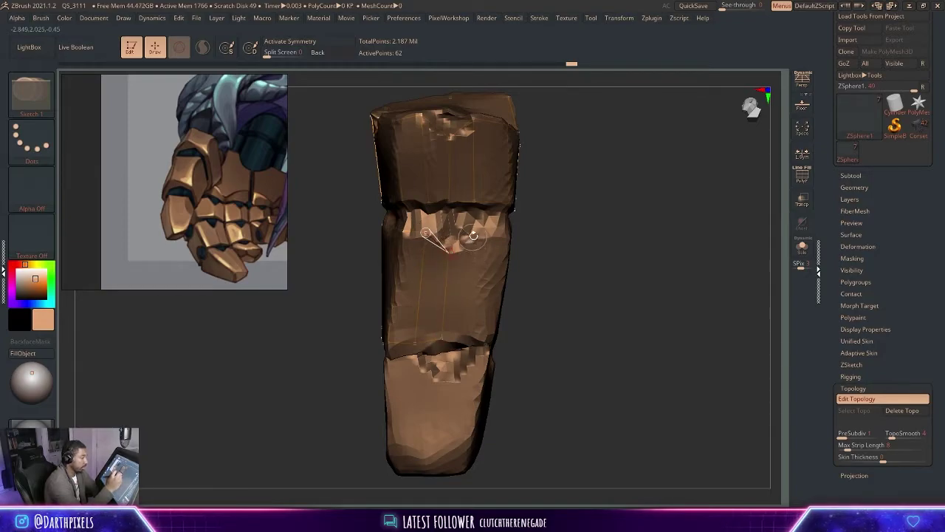
click(473, 235)
click(465, 337)
click(442, 339)
drag(547, 302, 517, 305)
click(480, 334)
click(494, 237)
click(470, 236)
Start a topology strip on the middle segment's next dented face, from the corner ridge inward between the joint grooves, correcting its lower inner point.
drag(606, 226, 574, 229)
click(469, 235)
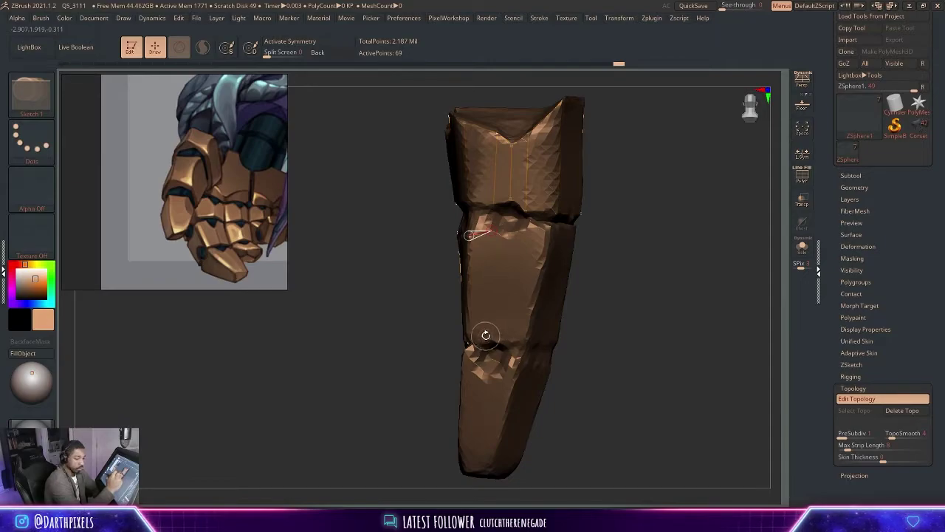
click(486, 336)
drag(602, 255, 549, 297)
click(499, 335)
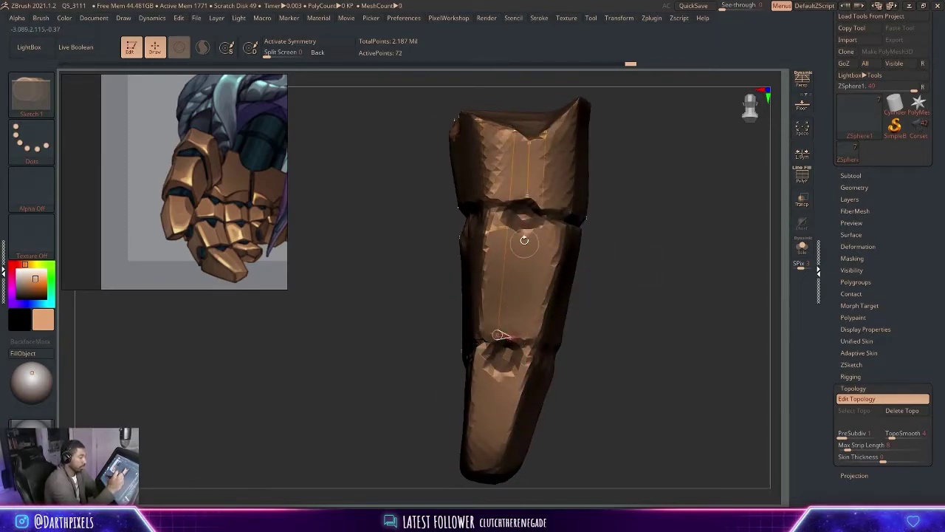
alt+click(502, 333)
click(501, 333)
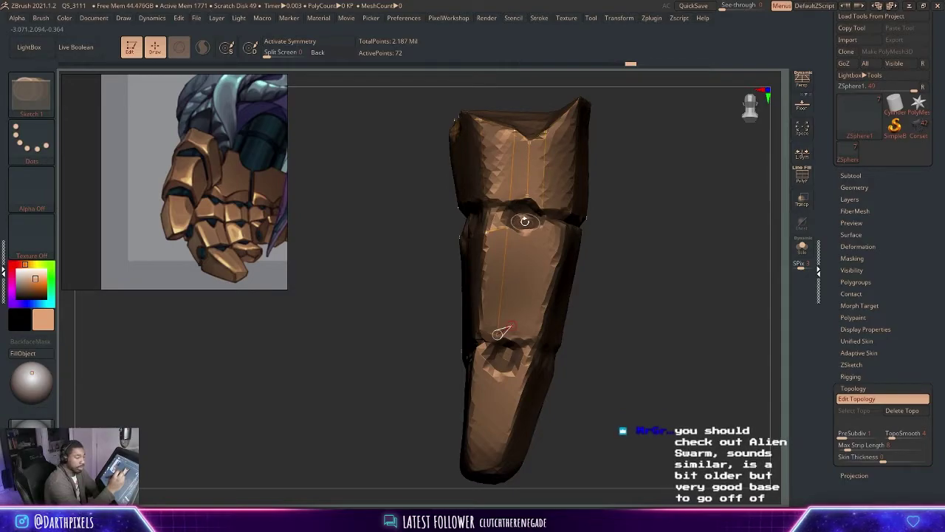
Continue the middle segment's strips across this face, passing below the upper dent and finishing at the face's opposite ridge.
click(521, 239)
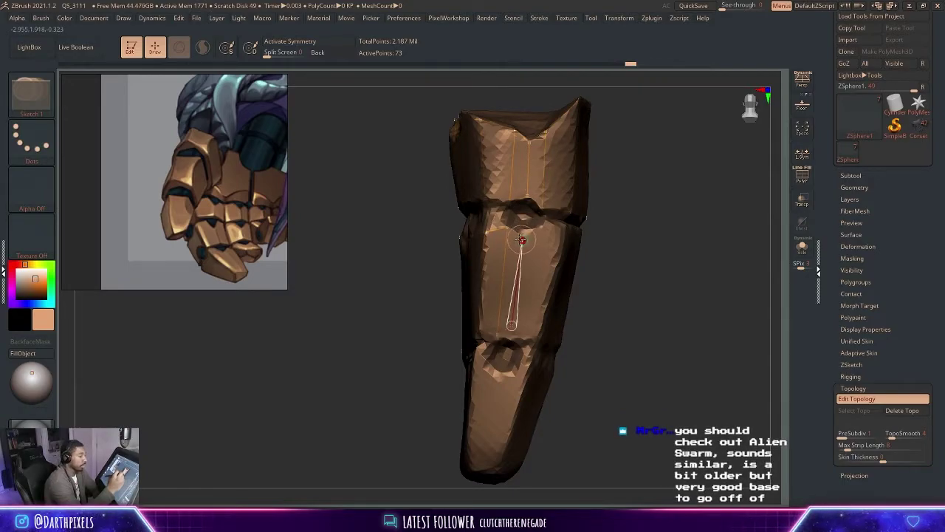
click(545, 225)
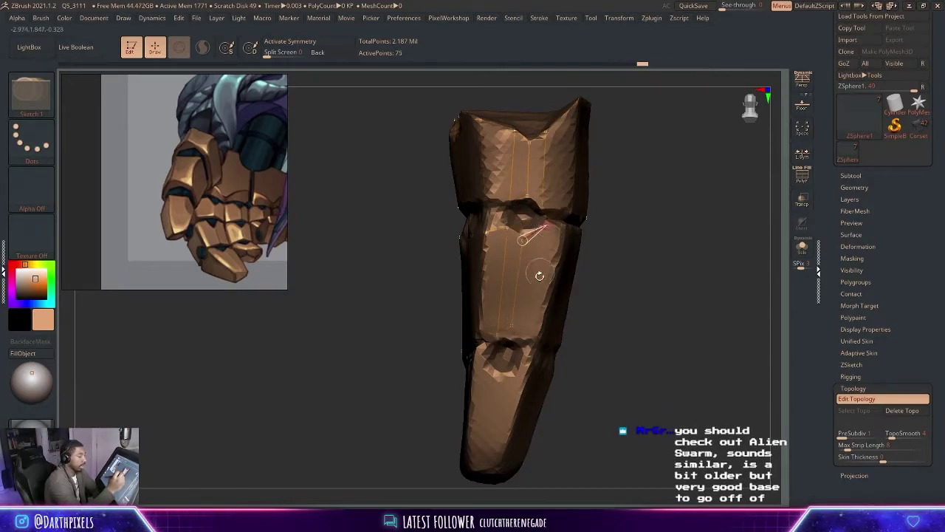
click(526, 339)
click(512, 325)
click(526, 340)
click(539, 338)
click(562, 226)
click(547, 224)
Carry the topology around the middle segment's remaining plain faces from ridge to ridge to close the loop.
drag(618, 232, 554, 234)
click(612, 234)
click(610, 344)
drag(700, 295, 649, 295)
click(548, 337)
alt+drag(680, 324, 622, 251)
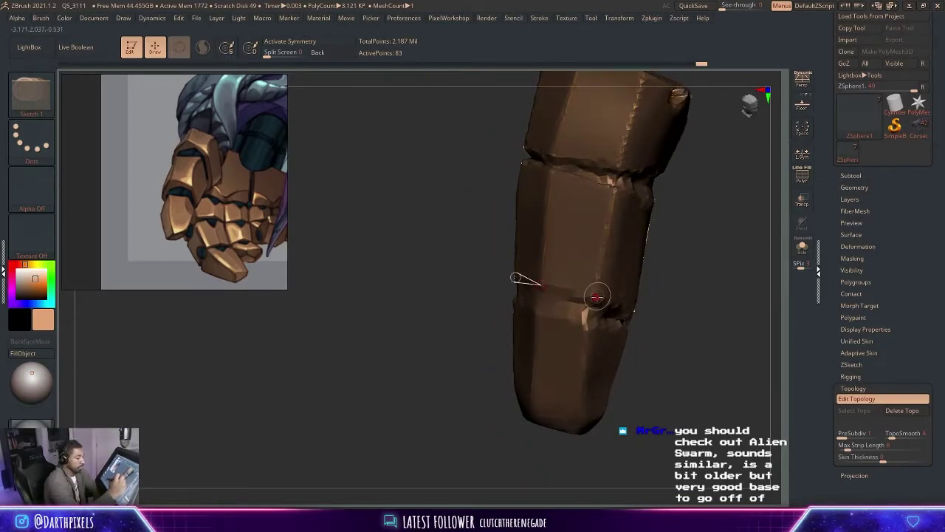
click(554, 171)
click(613, 192)
drag(681, 203, 445, 279)
click(451, 276)
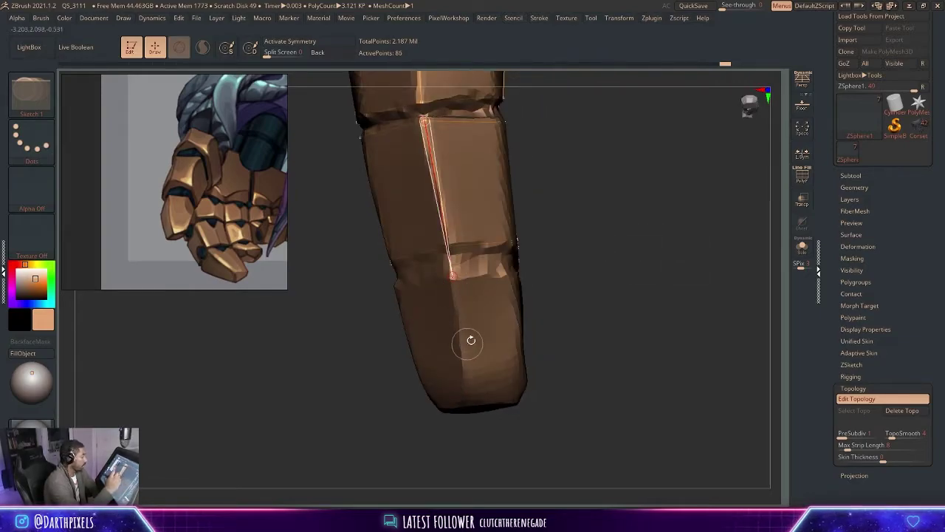
click(473, 400)
mouse_move(561, 297)
mouse_down()
mouse_move(595, 284)
mouse_move(582, 300)
mouse_up()
key(ctrl+z)
key(ctrl+z)
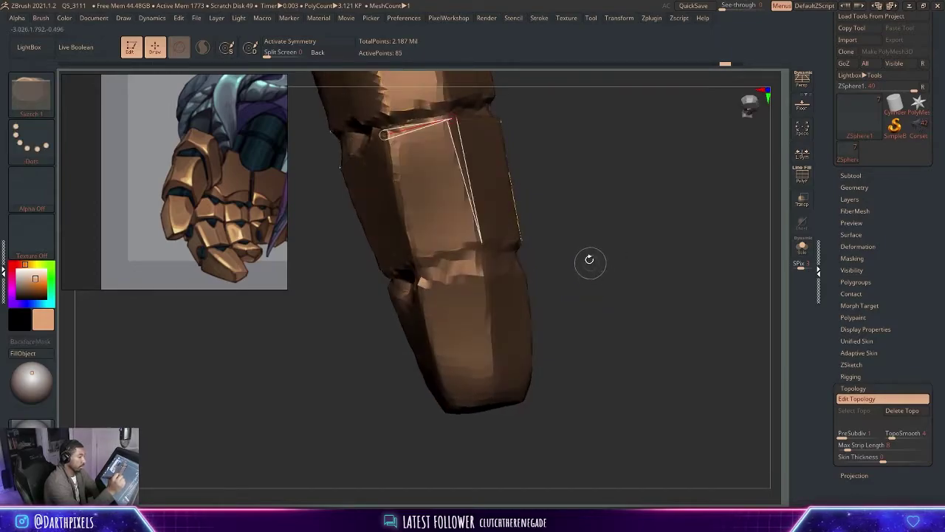
Start the fingertip segment's topology with a strip running from just below the joint groove down to the tip beside the corner ridge.
click(488, 275)
click(496, 393)
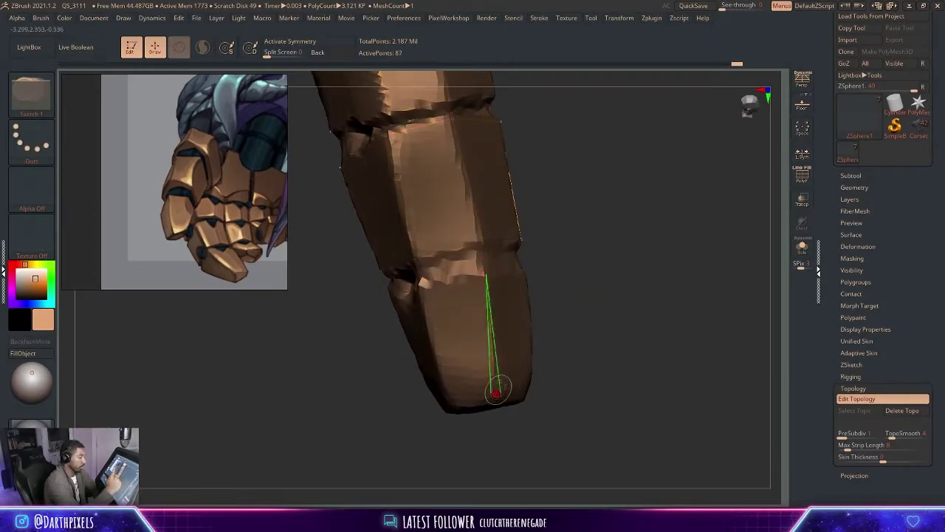
drag(562, 314, 544, 311)
click(492, 391)
click(472, 273)
drag(580, 260, 549, 262)
drag(578, 234, 583, 223)
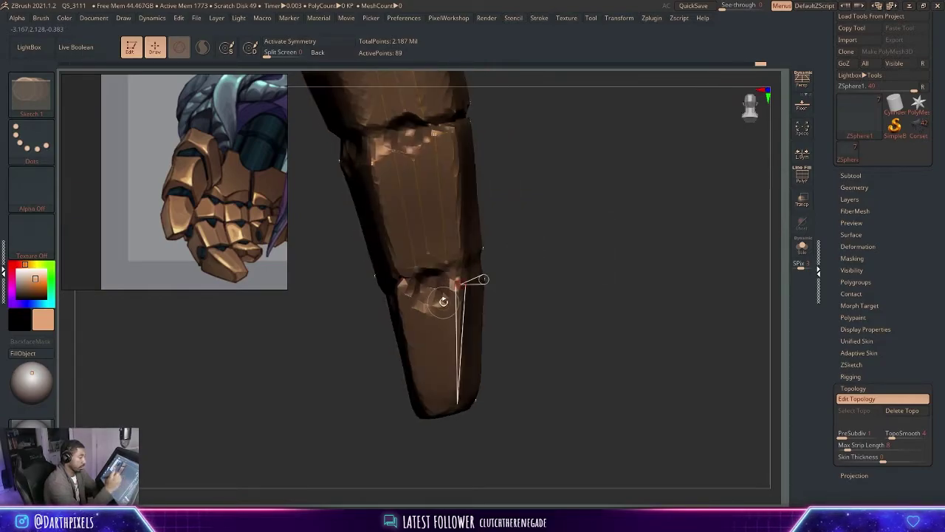
Add topology strips on the fingertip's dented face, placing the upper points beneath the dent and the lower points at the tip.
drag(510, 244, 449, 296)
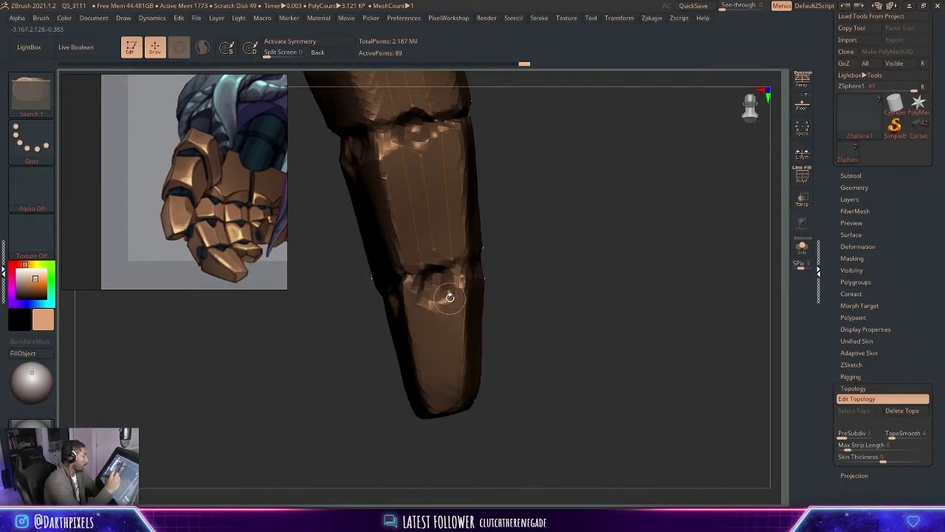
click(455, 378)
drag(517, 284, 432, 291)
click(443, 276)
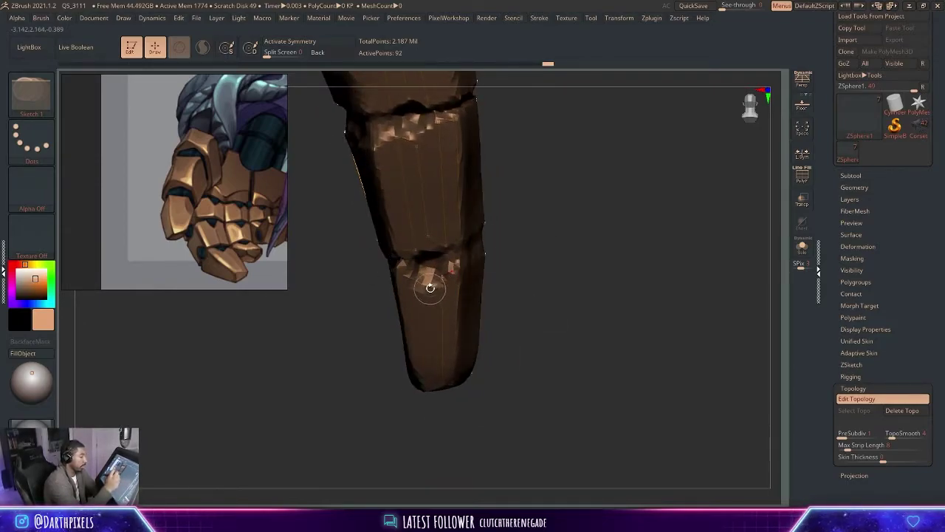
drag(540, 295, 548, 253)
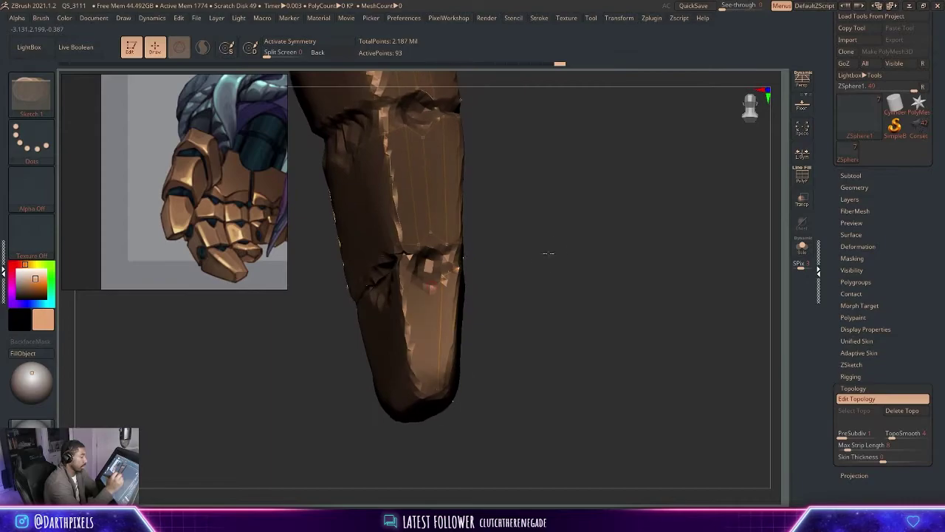
click(433, 390)
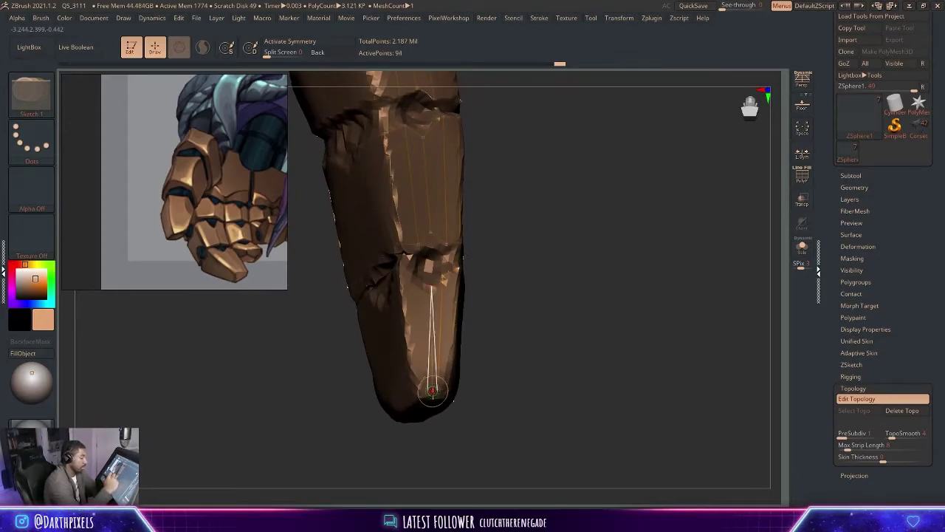
drag(503, 251, 511, 249)
click(432, 289)
click(433, 389)
mouse_move(472, 328)
mouse_down()
mouse_move(538, 268)
mouse_move(525, 268)
mouse_up()
drag(529, 222, 539, 254)
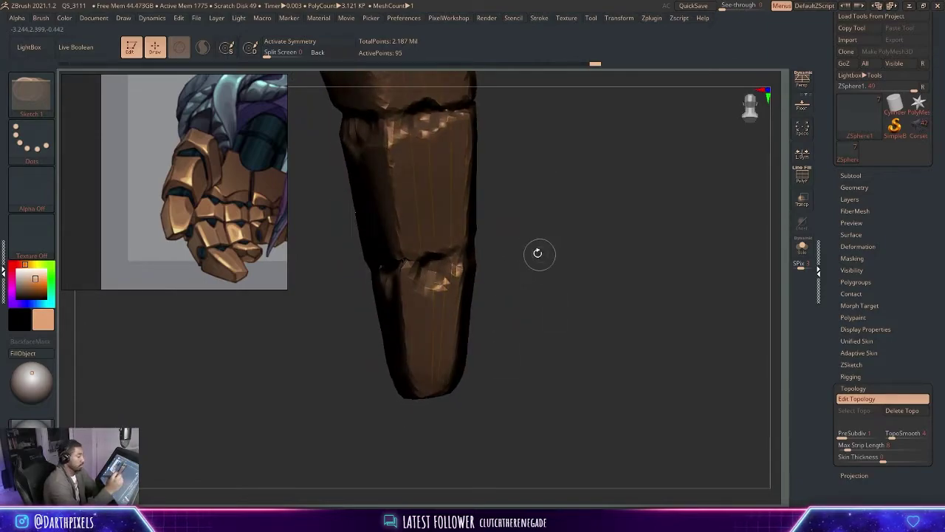
Extend the fingertip strips from below the dent to the face's far corner ridge, between the joint groove and the tip.
click(433, 289)
click(423, 390)
click(432, 391)
drag(502, 318, 519, 308)
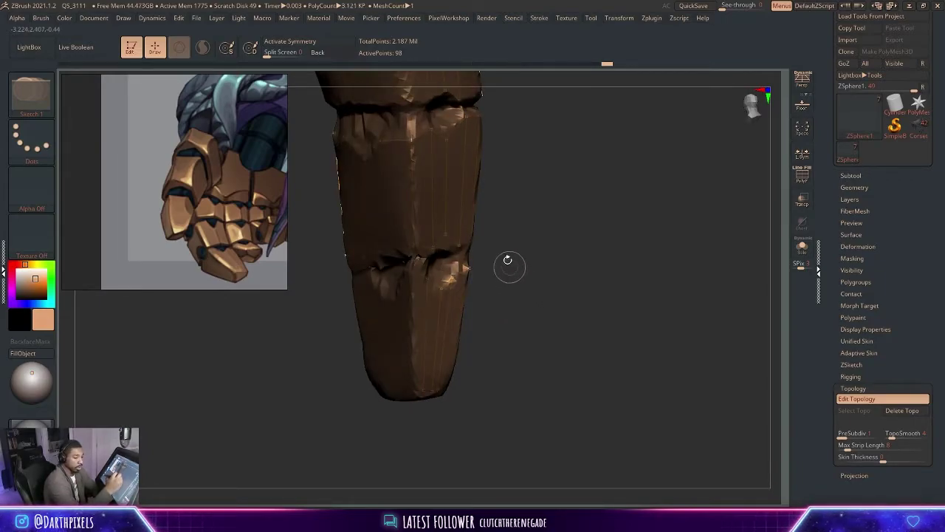
drag(517, 259, 511, 257)
click(410, 389)
click(404, 251)
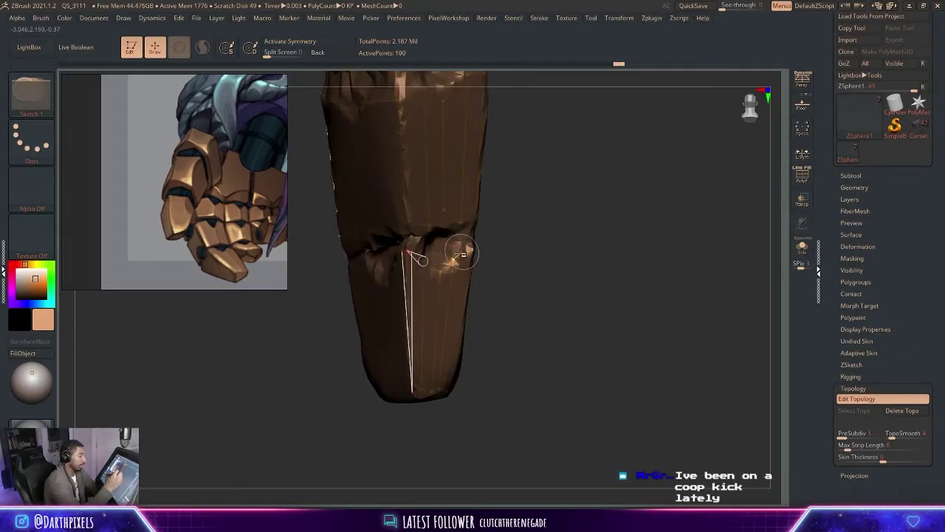
Move the fingertip's upper topology point beside the joint groove inward from the corner ridge.
key(w)
click(422, 253)
mouse_move(508, 232)
mouse_down()
mouse_move(454, 255)
mouse_move(538, 243)
mouse_up()
drag(464, 251, 420, 256)
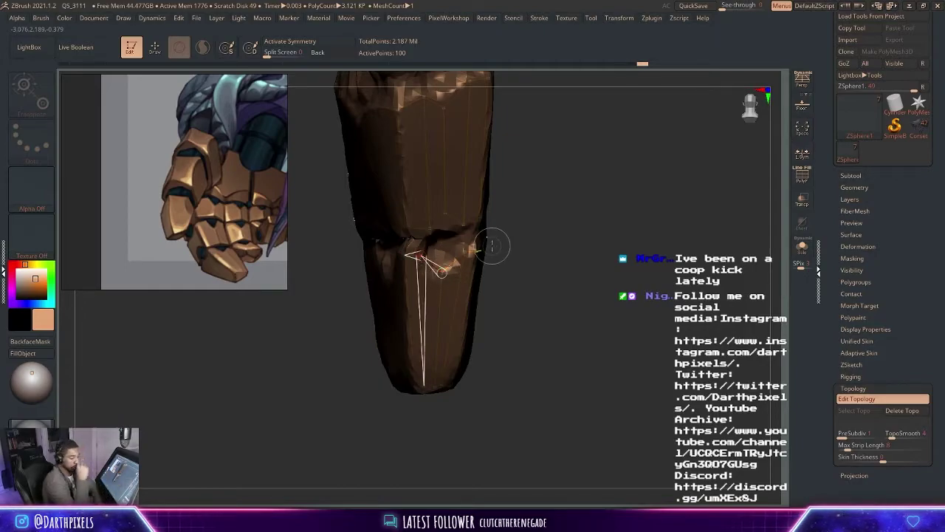
Bridge a topology strip across the fingertip's adjoining face to the next corner ridge, from the joint groove down to the tip.
mouse_move(540, 243)
mouse_down()
mouse_move(566, 234)
mouse_move(564, 219)
mouse_move(582, 209)
mouse_move(521, 219)
mouse_move(565, 217)
mouse_move(578, 232)
mouse_move(635, 214)
mouse_up()
key(q)
click(452, 219)
click(500, 367)
click(441, 358)
Build topology strips inward from the ridge on the fingertip's next dented face, following the dent above and the tip edge below.
drag(604, 299, 578, 279)
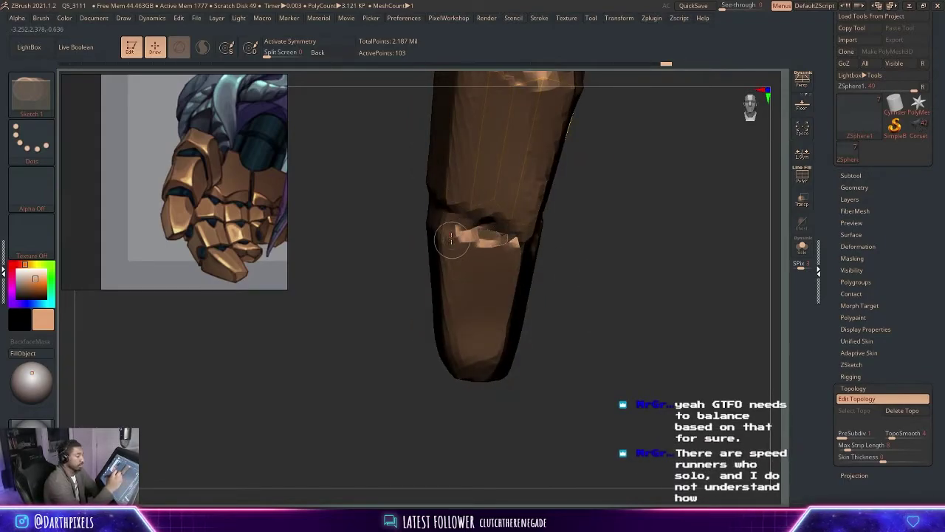
click(467, 235)
drag(585, 308, 553, 323)
click(463, 365)
click(450, 372)
key(w)
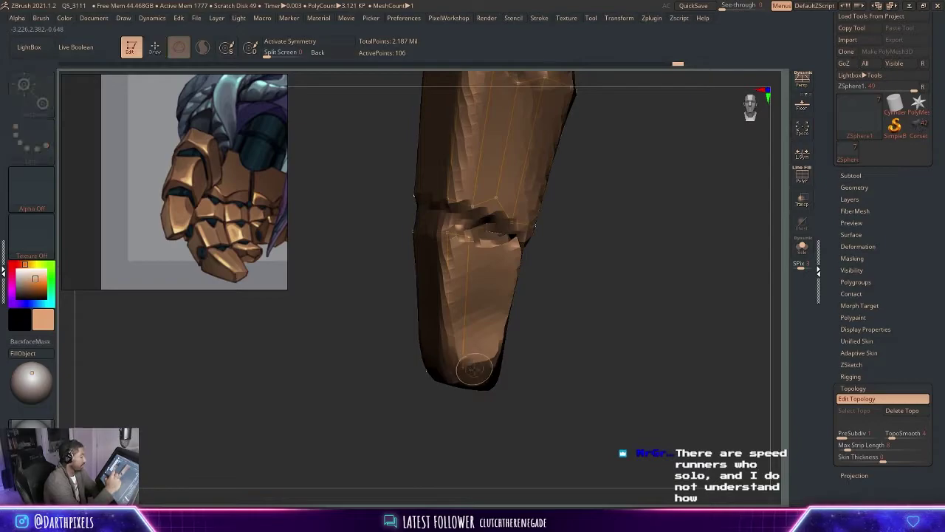
key(q)
click(481, 249)
click(472, 375)
click(464, 376)
Complete the strips across this fingertip face, rising past the dent to the opposite corner ridge.
drag(553, 315, 530, 319)
click(480, 377)
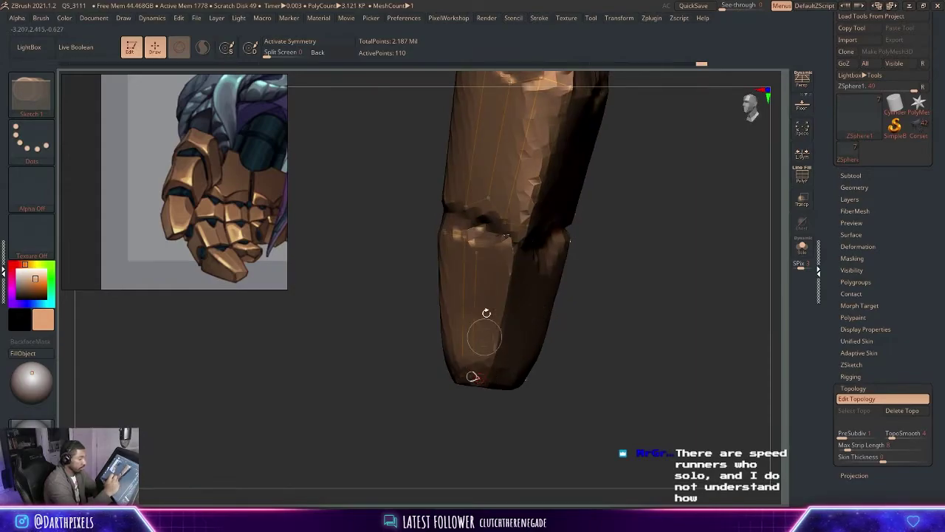
click(495, 246)
click(479, 251)
click(514, 252)
click(490, 379)
click(480, 376)
Add the first topology strip on the fingertip's last open face, from the corner ridge inward below the joint groove.
drag(540, 332, 598, 276)
drag(633, 190, 534, 312)
click(513, 376)
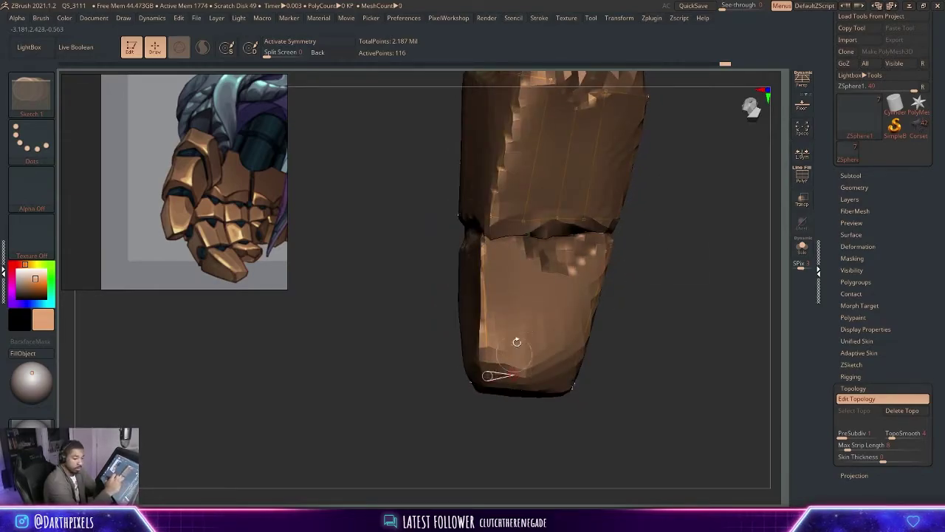
click(519, 244)
click(483, 243)
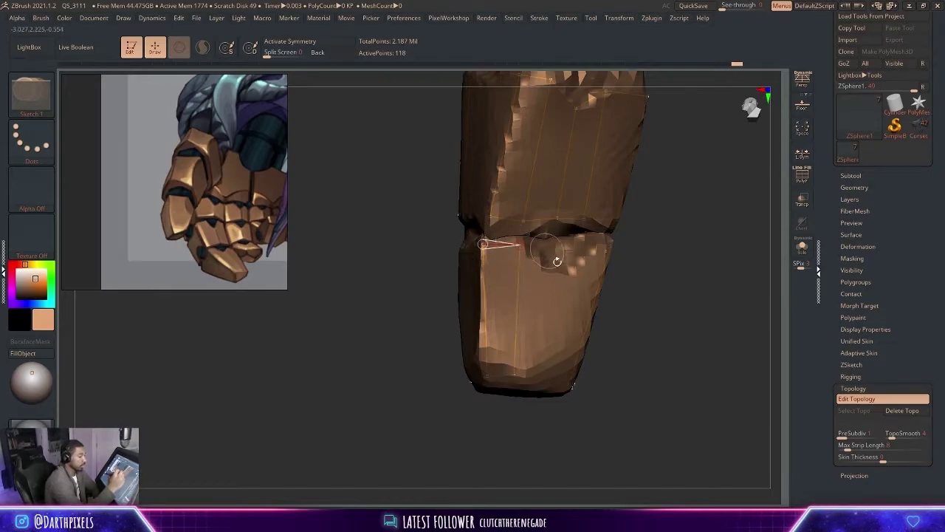
Fill the rest of the fingertip's last face with strips dipping under the dent and connect them to the existing topology.
click(547, 268)
click(536, 376)
click(517, 376)
drag(588, 336, 608, 330)
click(552, 375)
click(574, 268)
click(581, 252)
click(551, 268)
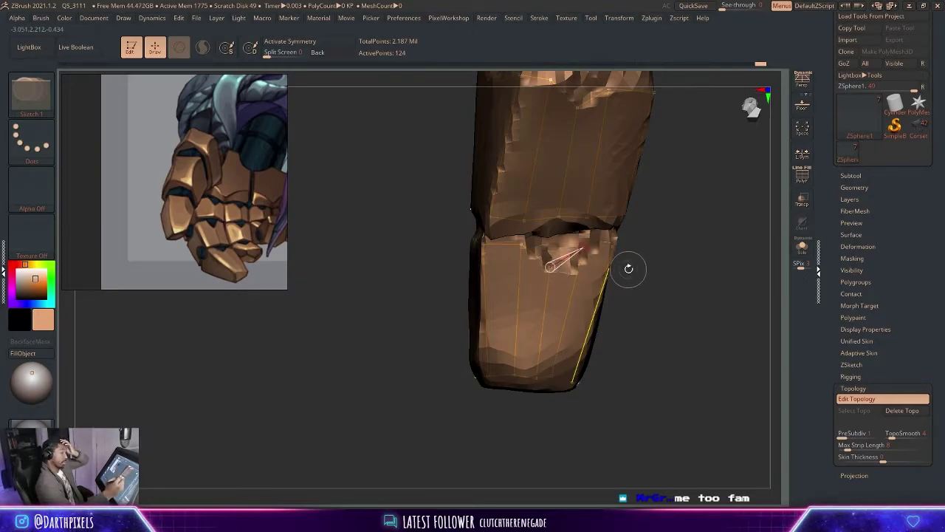
click(654, 243)
click(589, 250)
Set the adaptive skin density to 1 and make an adaptive skin mesh from the finished finger topology.
drag(644, 243, 692, 238)
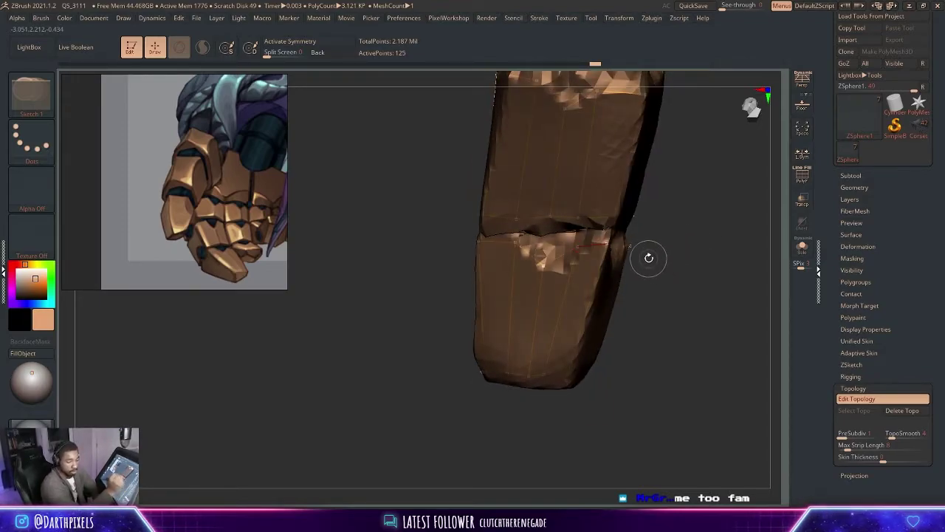
drag(675, 211, 638, 255)
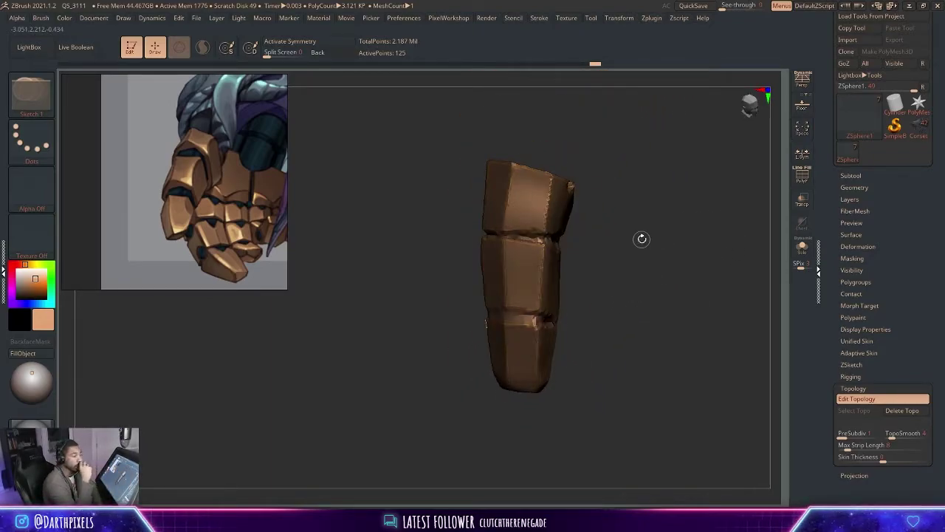
drag(599, 177, 580, 239)
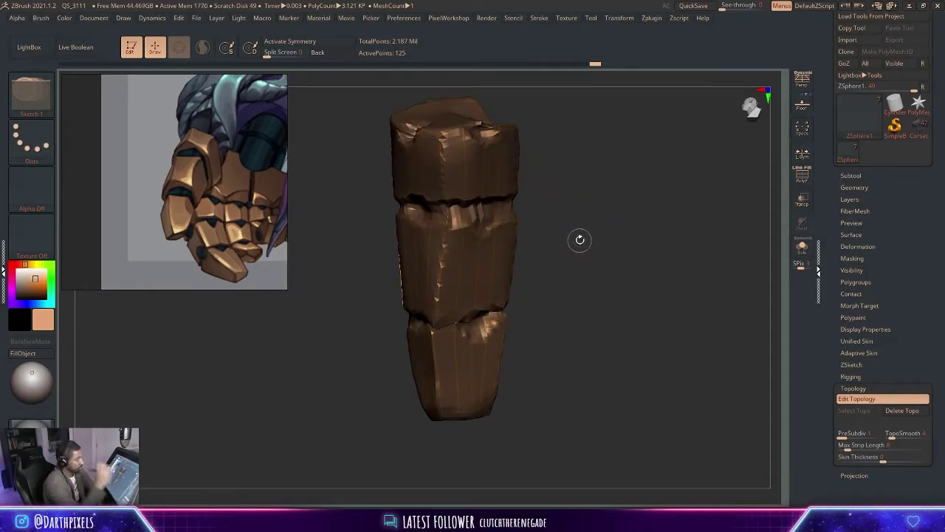
drag(564, 243, 640, 307)
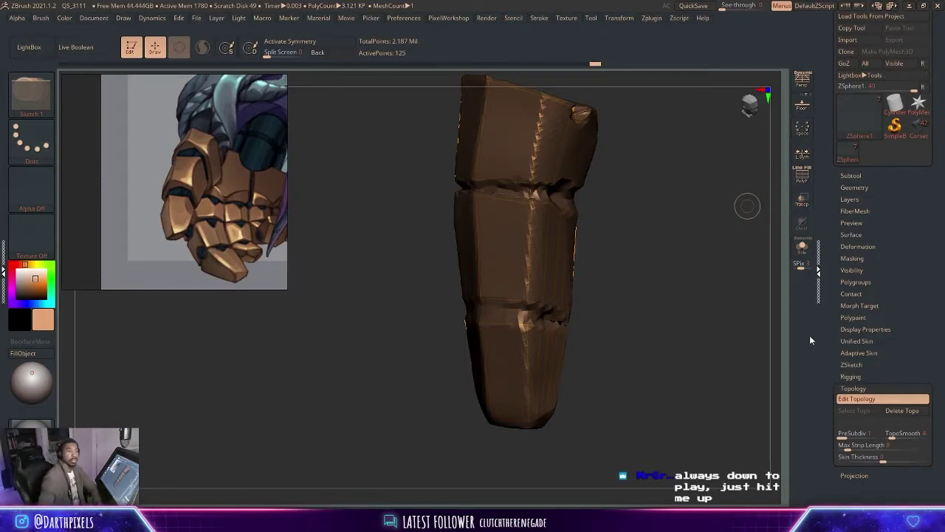
mouse_move(624, 281)
mouse_down()
mouse_move(633, 274)
mouse_move(576, 276)
mouse_move(622, 266)
mouse_move(635, 276)
mouse_up()
drag(622, 325, 753, 409)
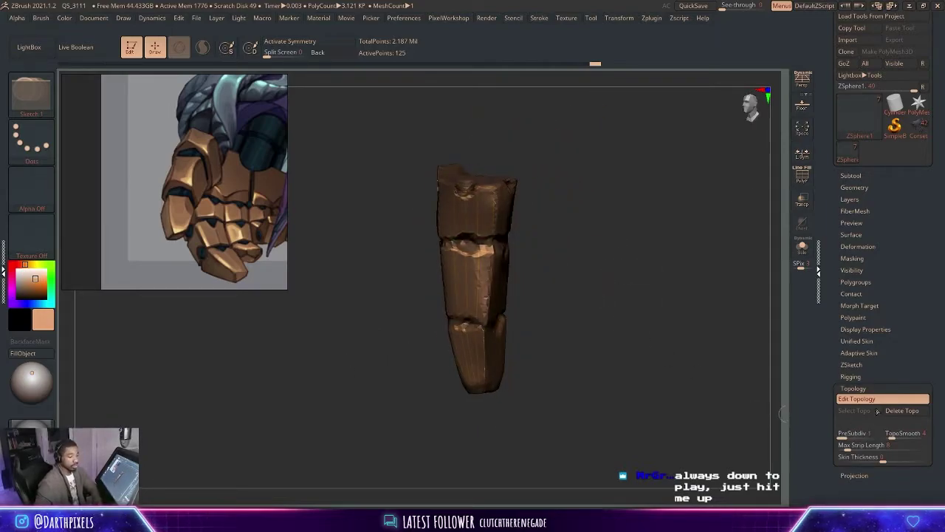
click(866, 353)
drag(847, 378, 822, 378)
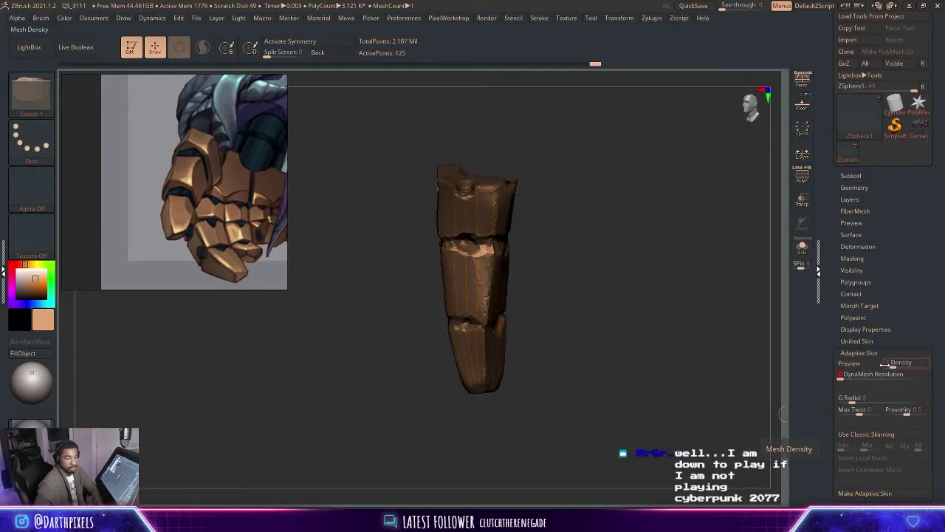
drag(889, 363, 879, 364)
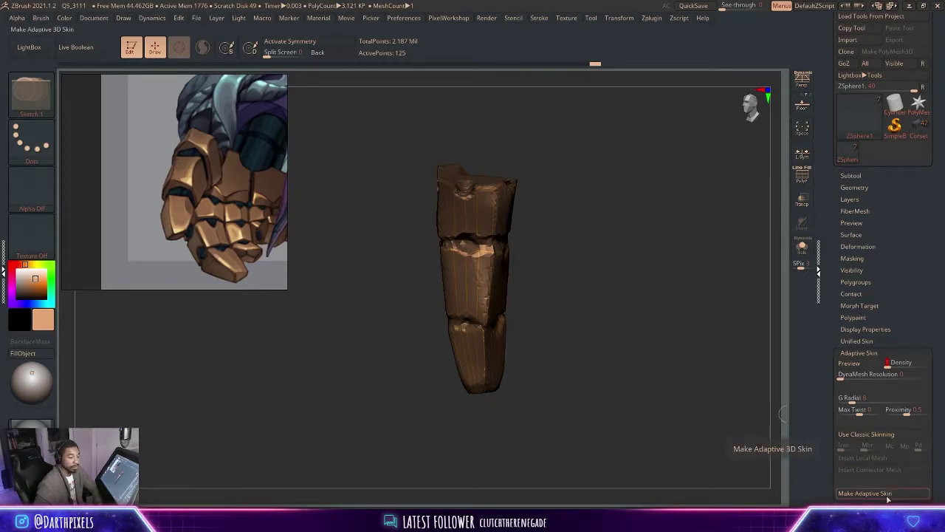
click(888, 498)
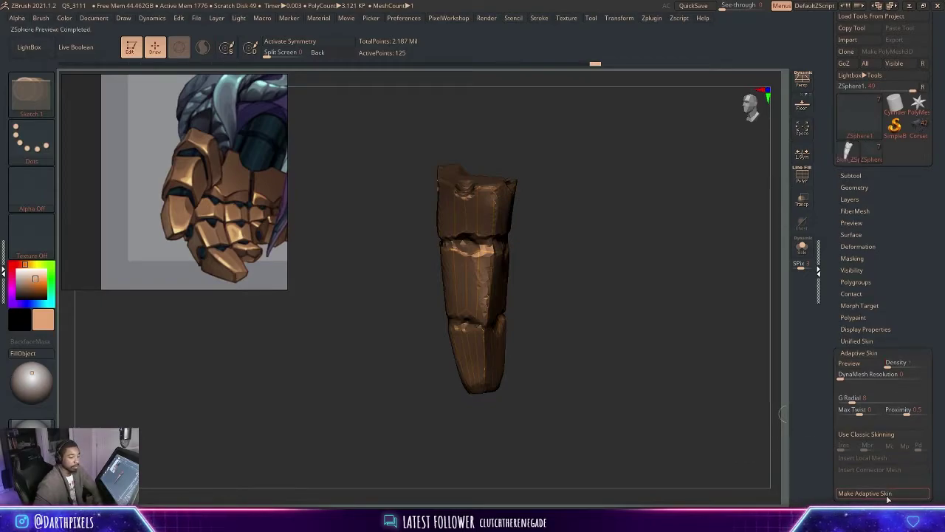
Inspect the generated adaptive skin mesh of the finger, delete that tool and return to the ZSphere retopology tool.
click(851, 175)
drag(696, 232, 741, 231)
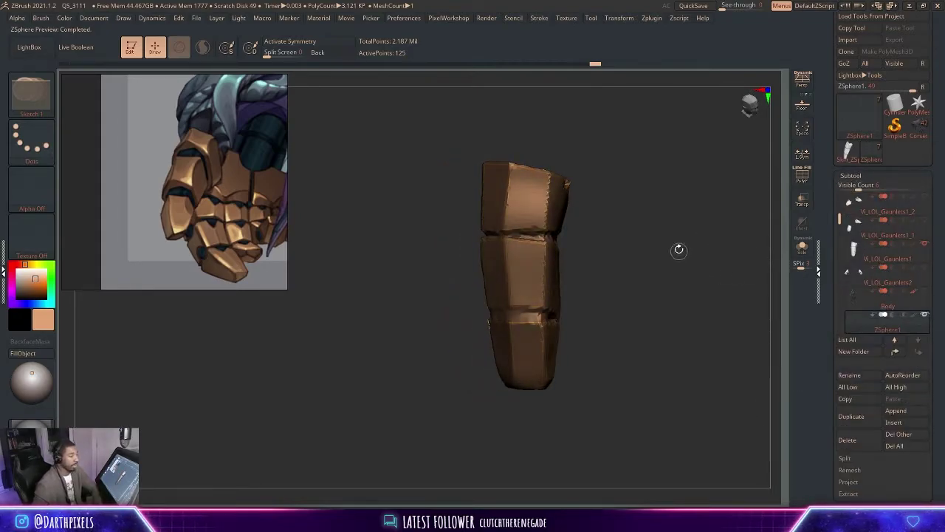
drag(679, 251, 673, 289)
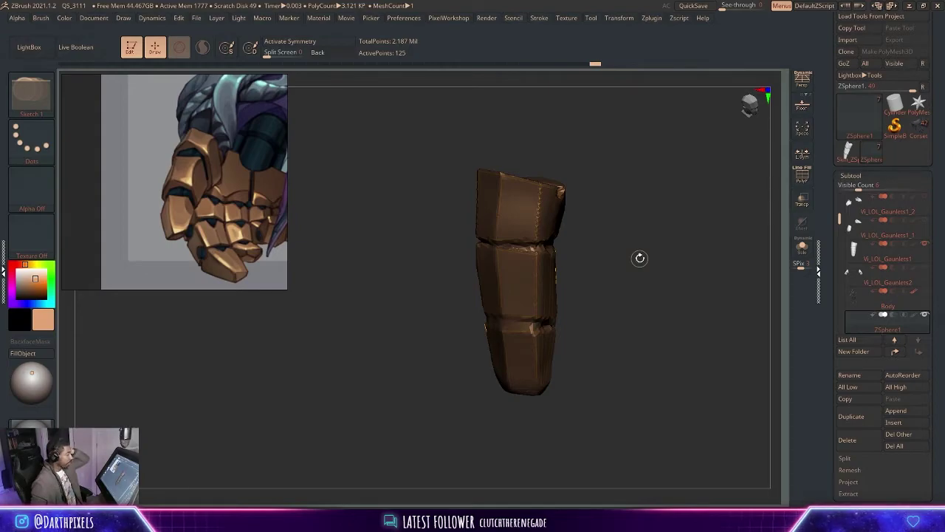
mouse_move(641, 259)
mouse_down()
mouse_move(665, 284)
mouse_move(614, 276)
mouse_up()
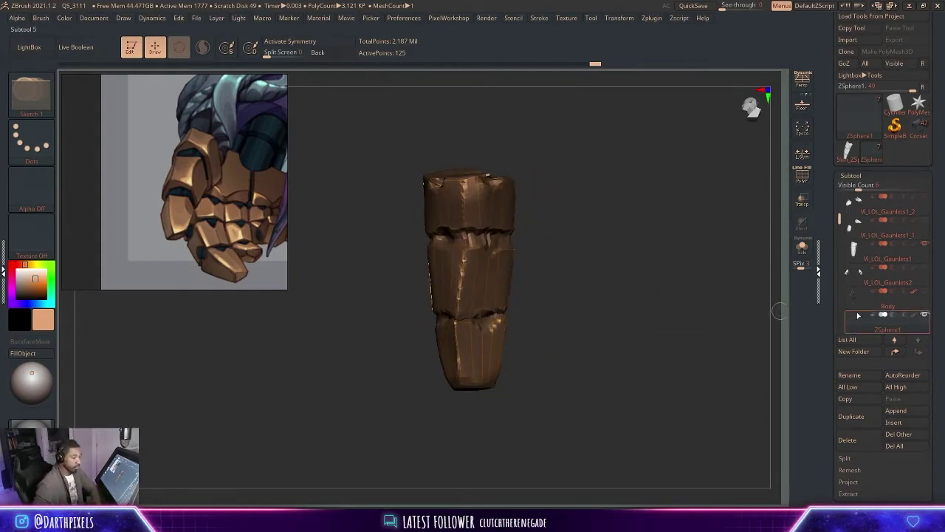
click(848, 151)
drag(644, 200, 635, 175)
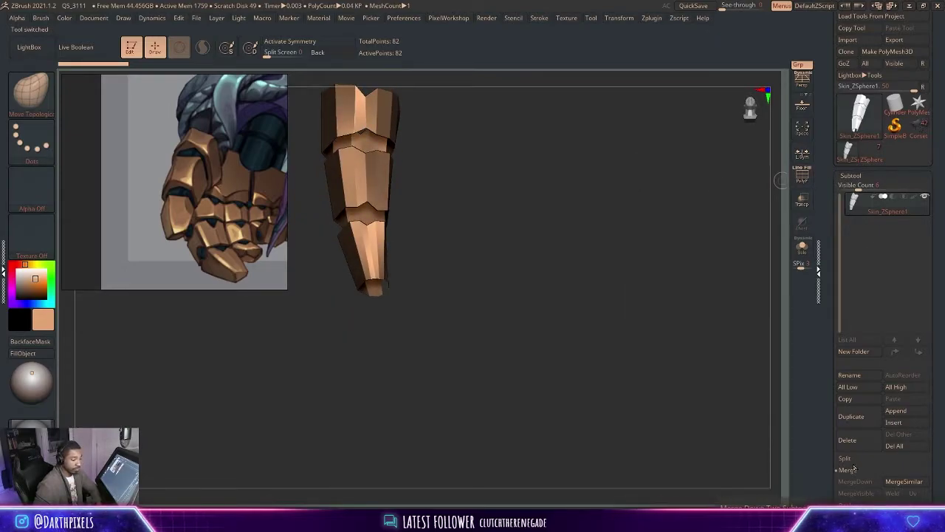
click(848, 440)
click(768, 460)
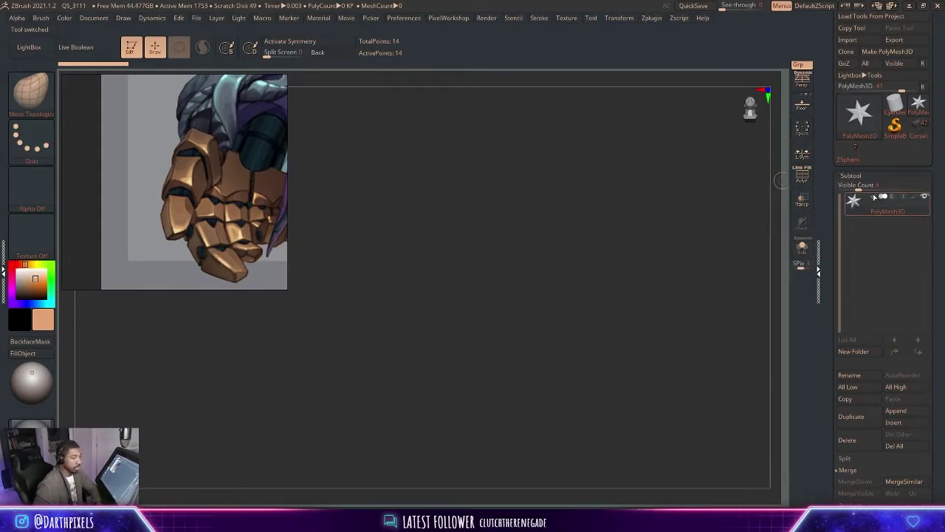
click(846, 157)
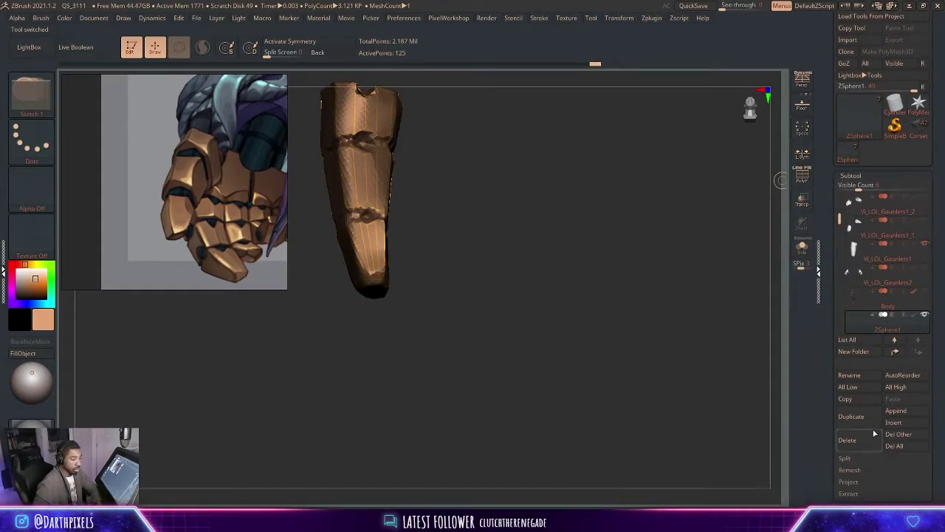
Isolate the finger's ZSphere topology and examine its strips and the gaps between the three segments.
click(854, 176)
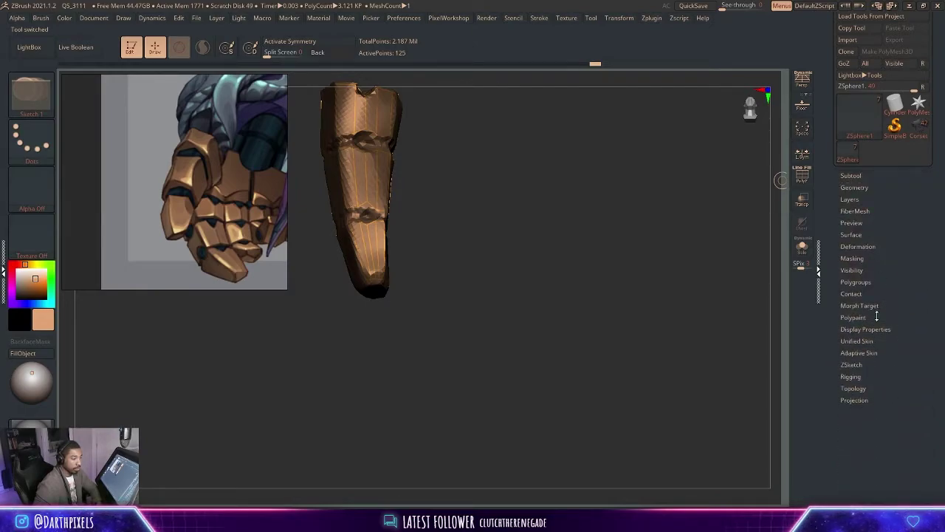
click(861, 176)
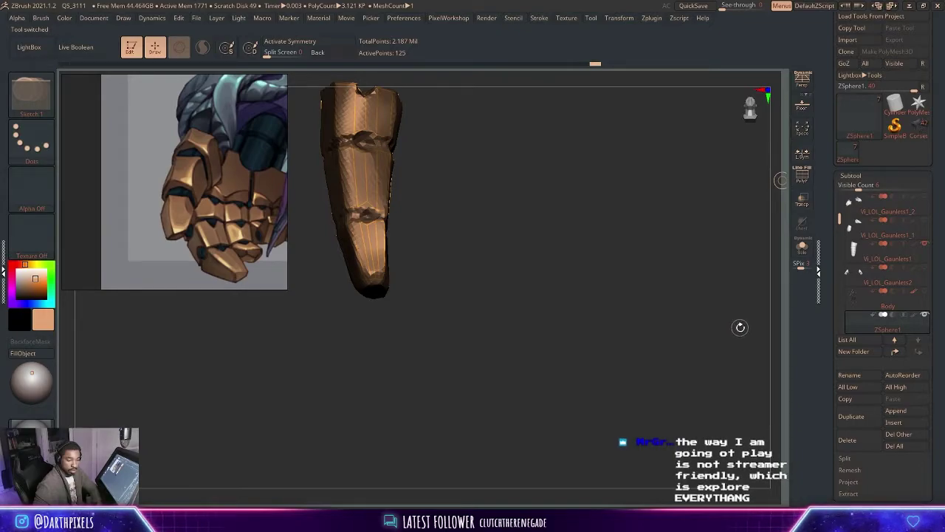
click(802, 252)
drag(534, 280, 611, 264)
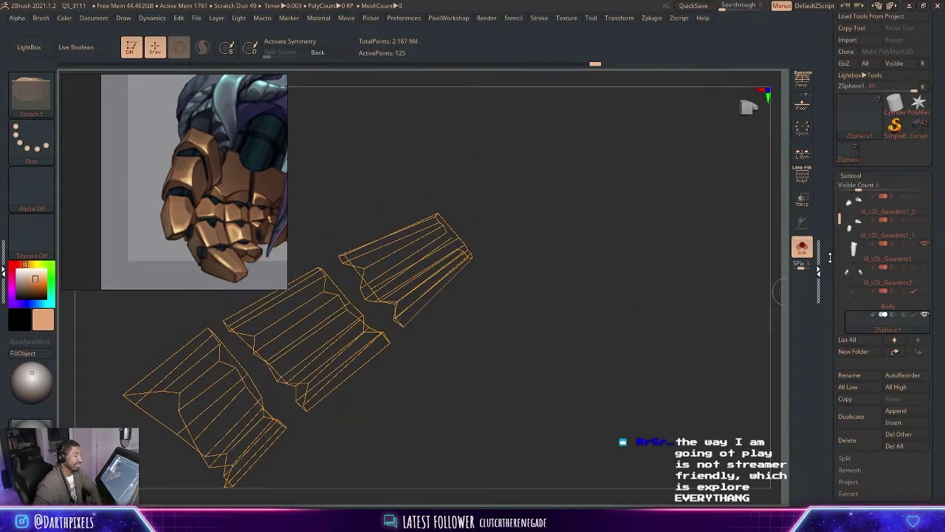
click(802, 249)
Add topology points along the fingertip's end corner and reposition one on the ridge.
drag(602, 229, 503, 261)
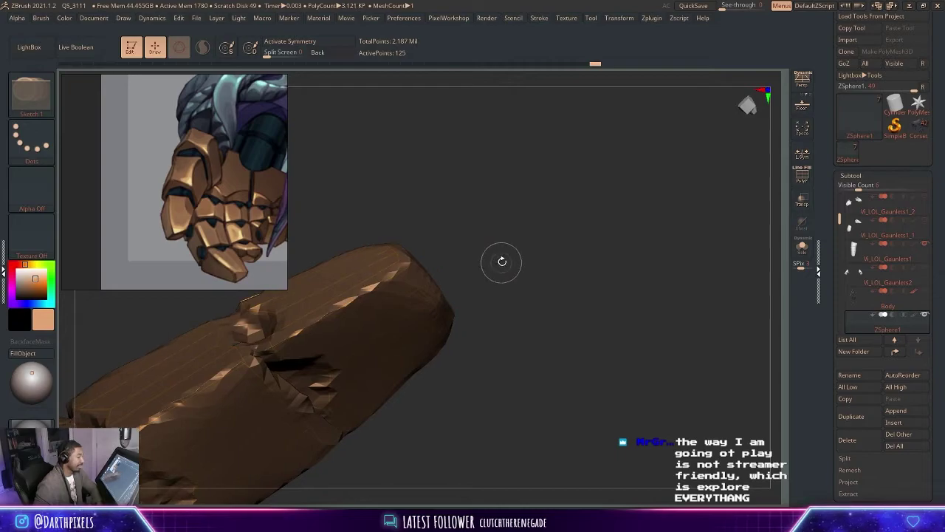
click(401, 263)
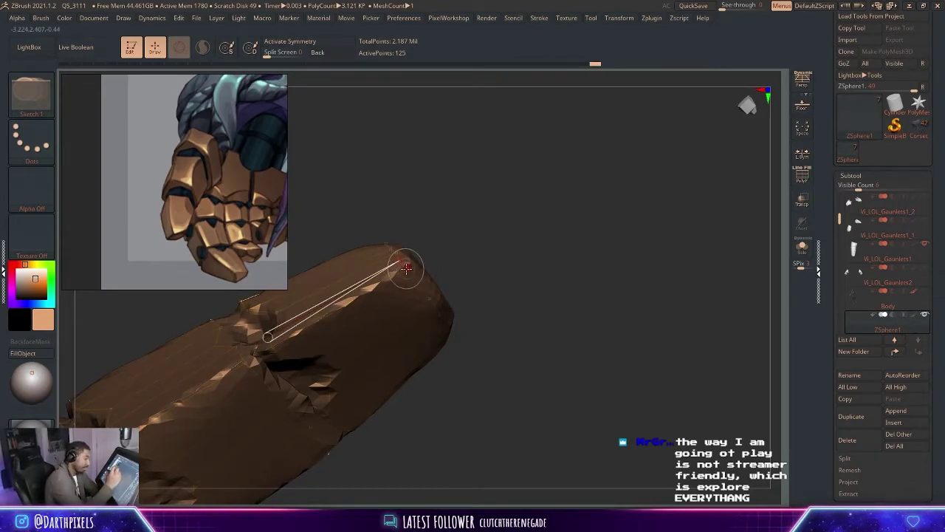
drag(503, 241, 483, 281)
drag(530, 197, 453, 276)
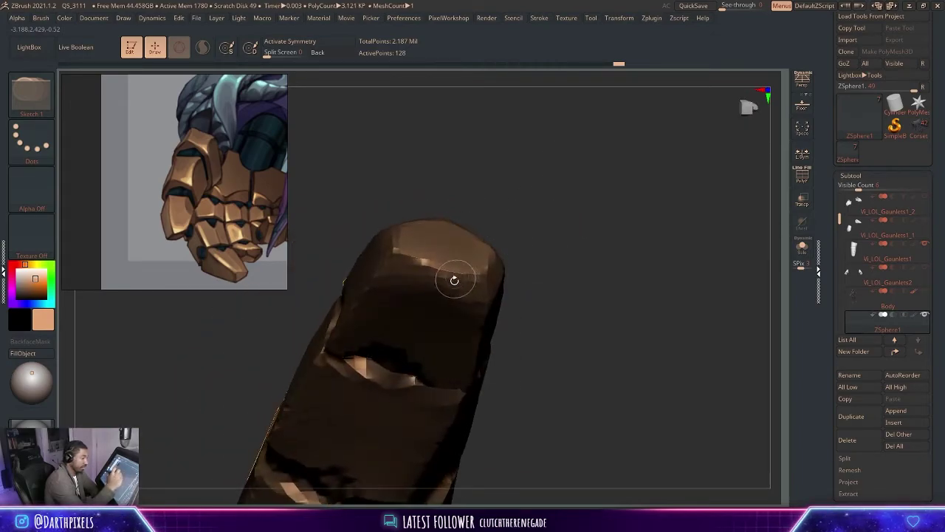
key(w)
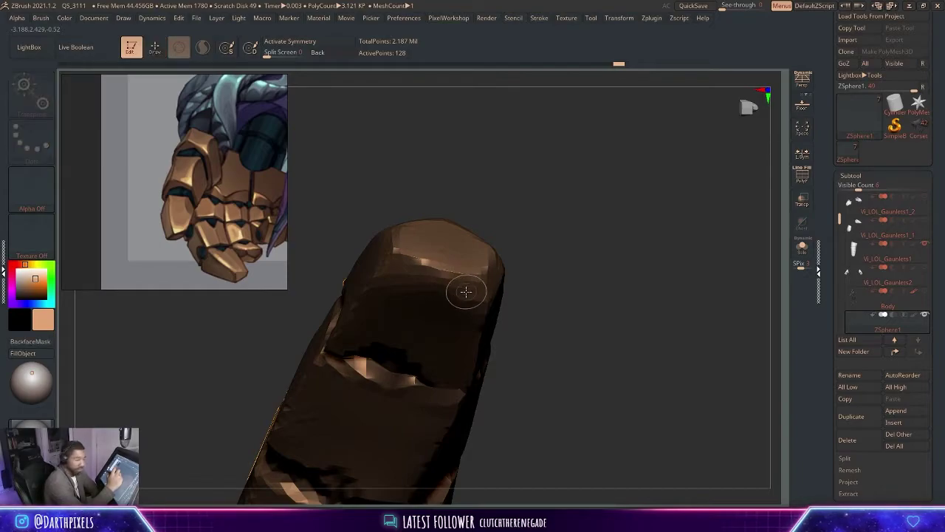
drag(435, 271, 411, 266)
drag(521, 210, 552, 177)
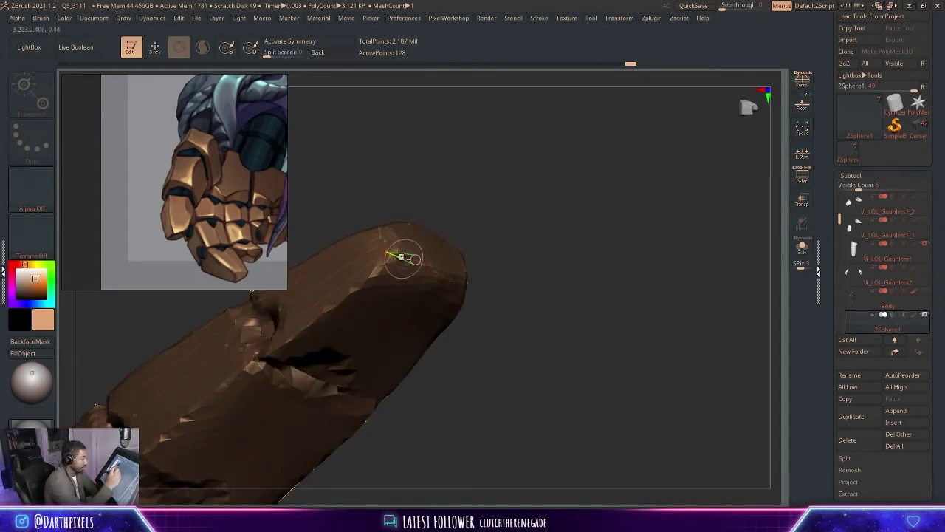
Reselect the ZSphere1 subtool and remove the topology points around the fingertip's corner.
alt+drag(483, 201, 519, 268)
alt+click(417, 260)
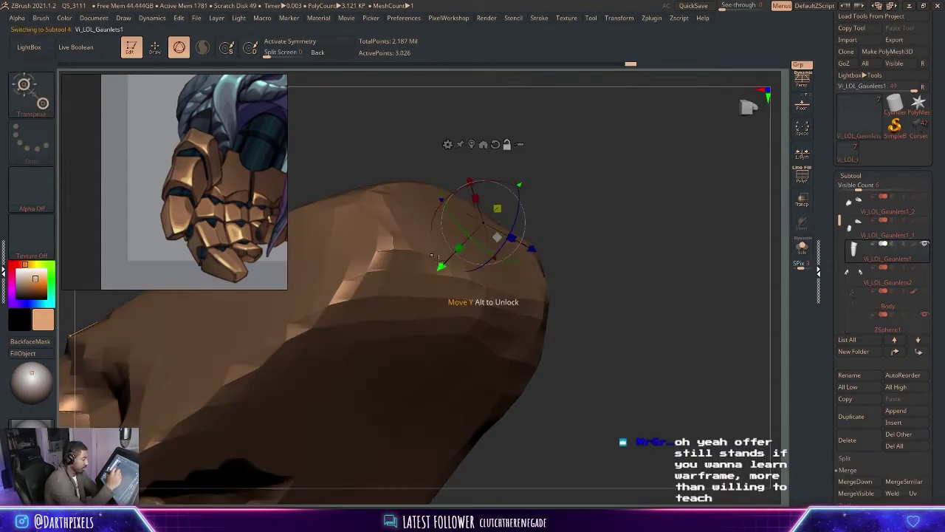
drag(839, 223, 839, 243)
click(870, 279)
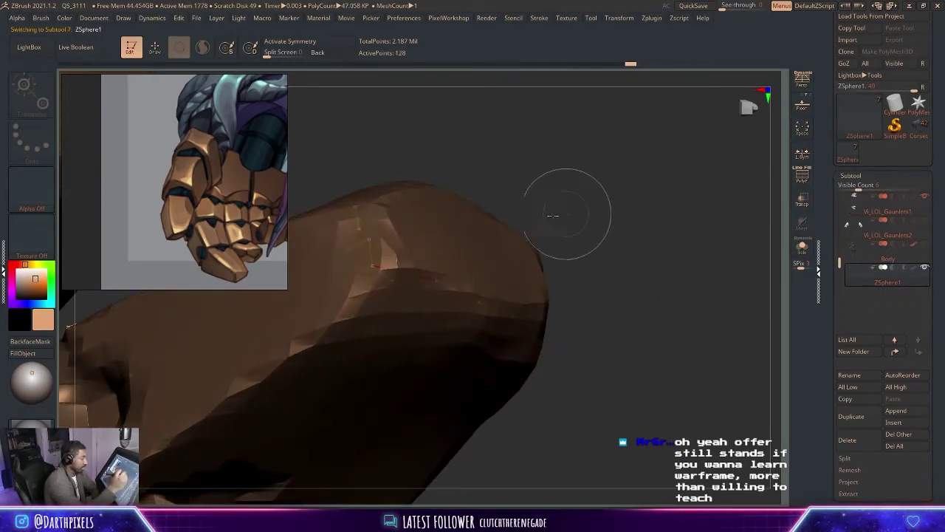
click(392, 282)
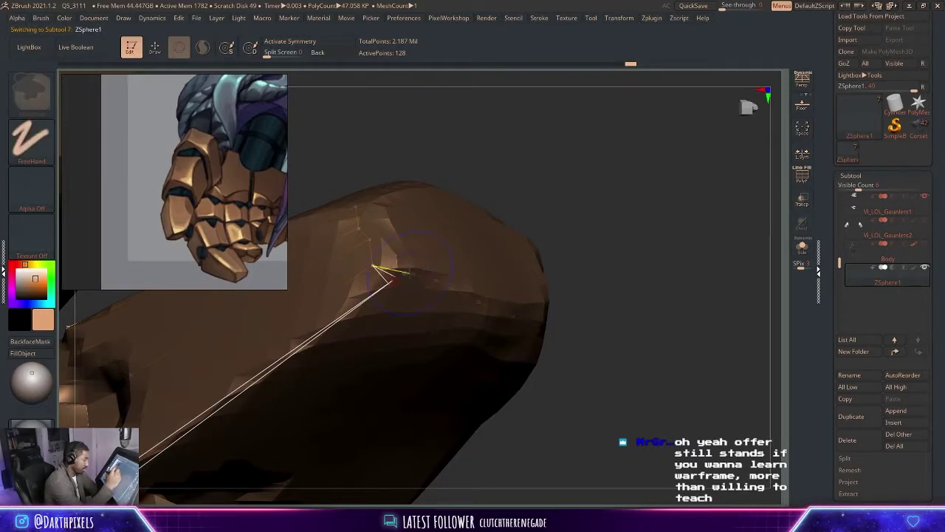
key(q)
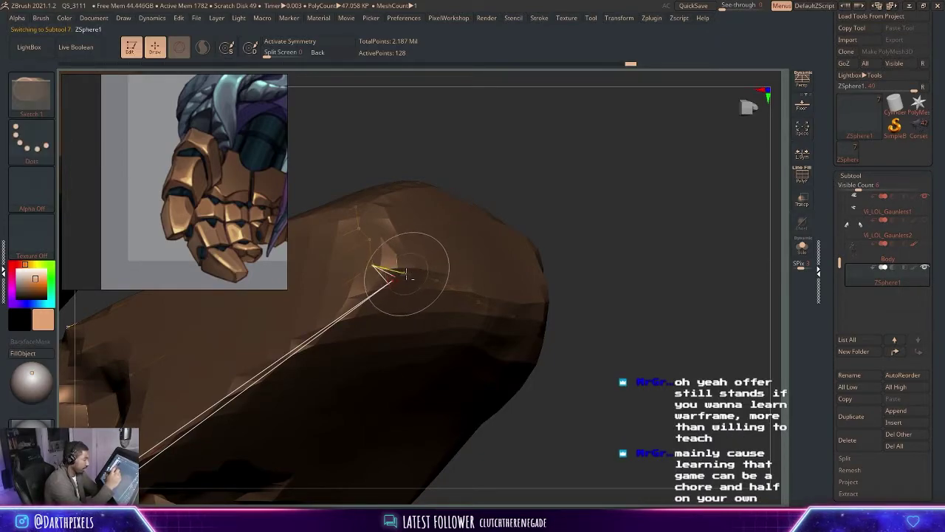
drag(584, 211, 525, 186)
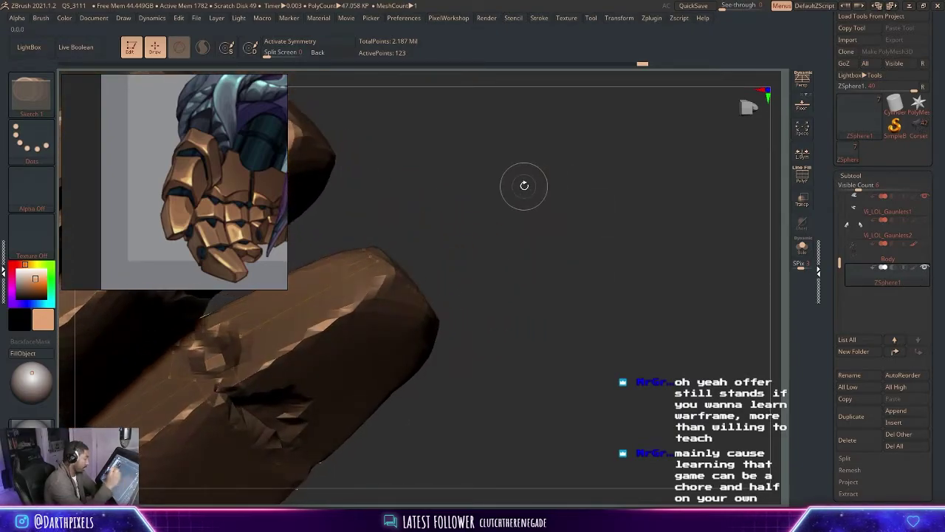
Undo the stray edge at the joint and start rebuilding the fingertip's strip from the joint groove to the tip edge.
drag(454, 217, 371, 259)
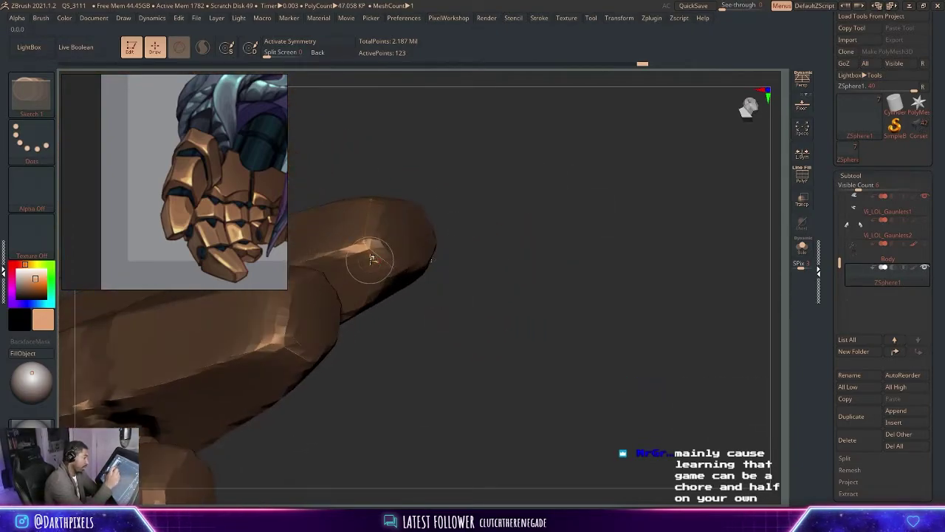
right_click(370, 257)
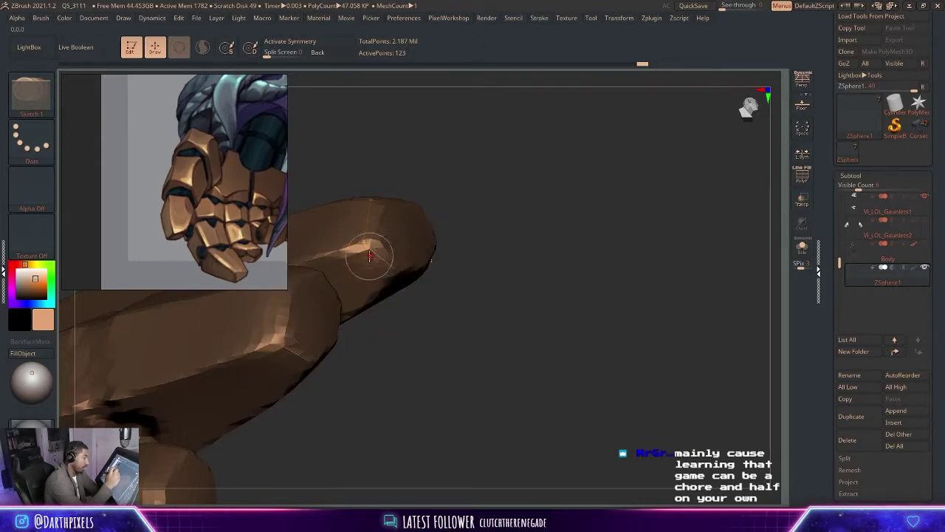
drag(473, 208, 430, 186)
click(230, 349)
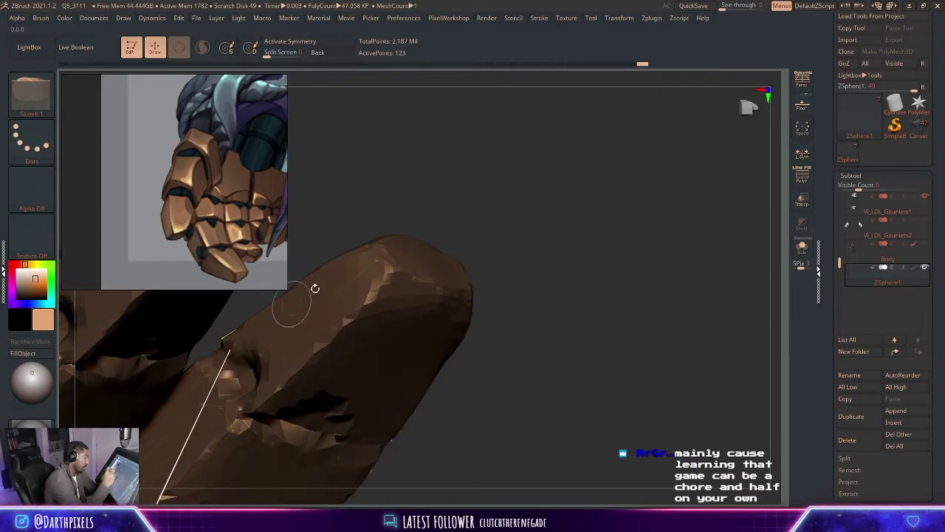
key(ctrl+z)
click(447, 196)
click(229, 347)
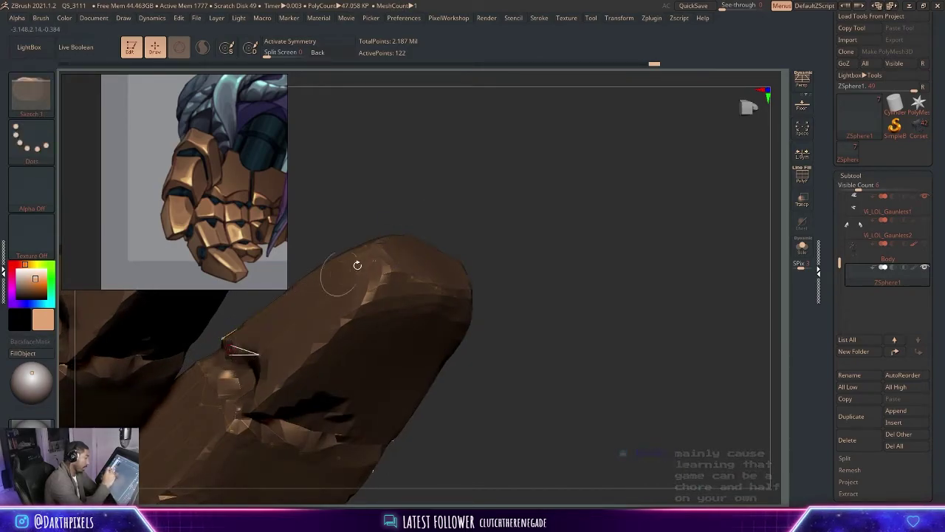
drag(458, 190, 458, 202)
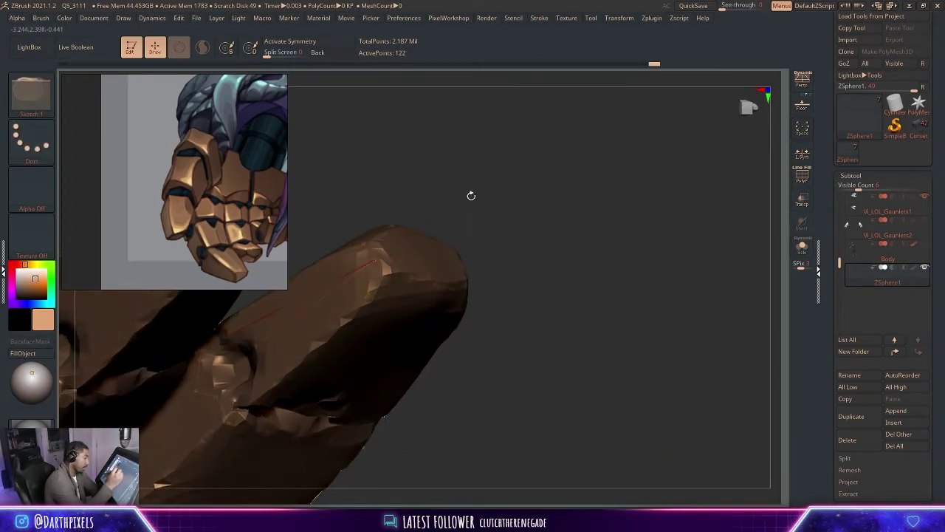
click(373, 245)
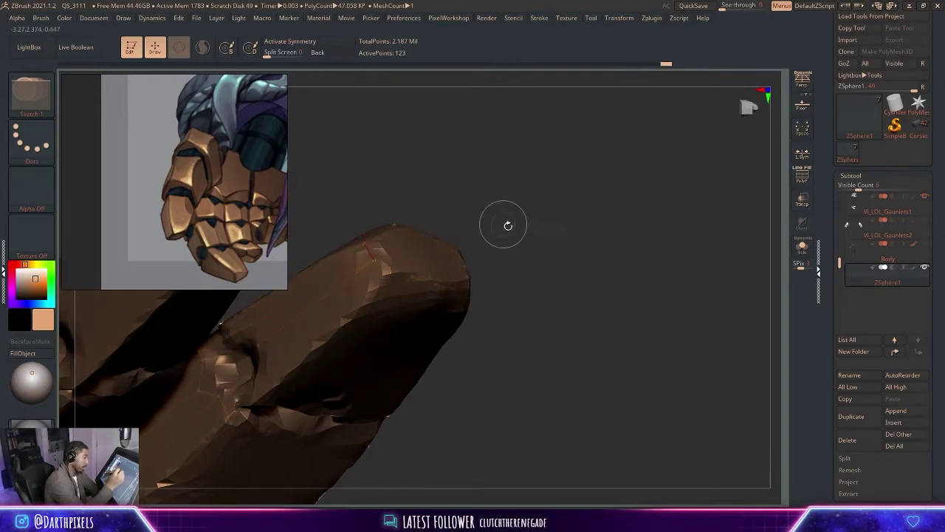
Add the next strip across this fingertip face, linking the tip edge to a point beside the joint dent.
drag(502, 221, 461, 242)
click(249, 387)
click(373, 260)
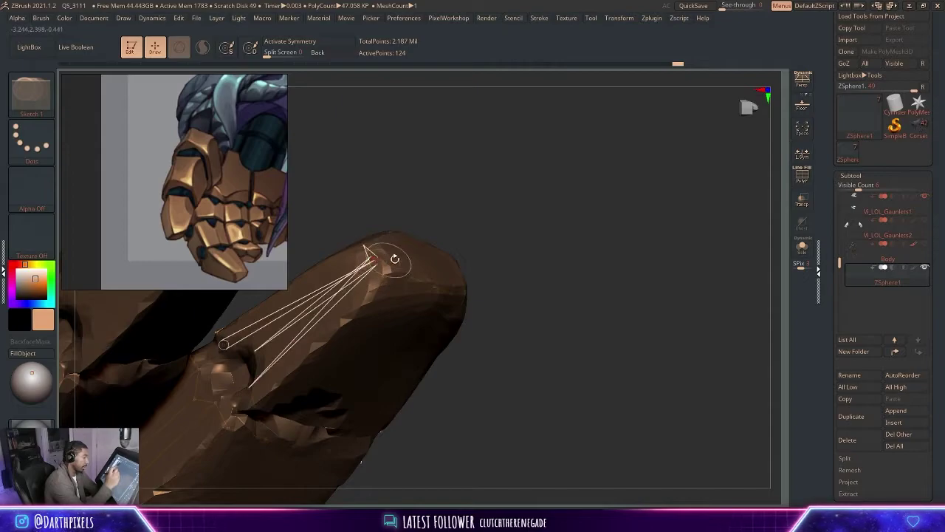
drag(478, 236, 517, 213)
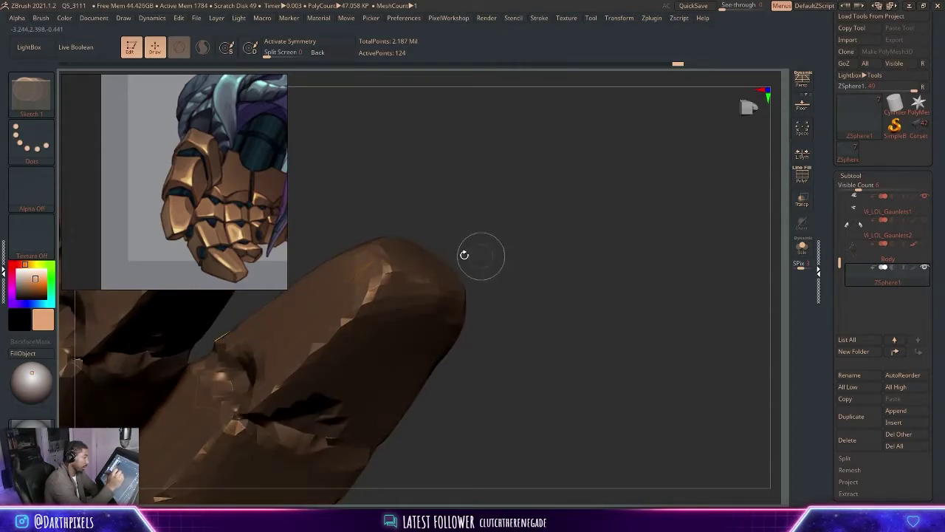
Continue the strips to the fingertip's corner ridge, adding points at the tip corner and above the joint groove.
click(374, 260)
click(391, 270)
click(256, 408)
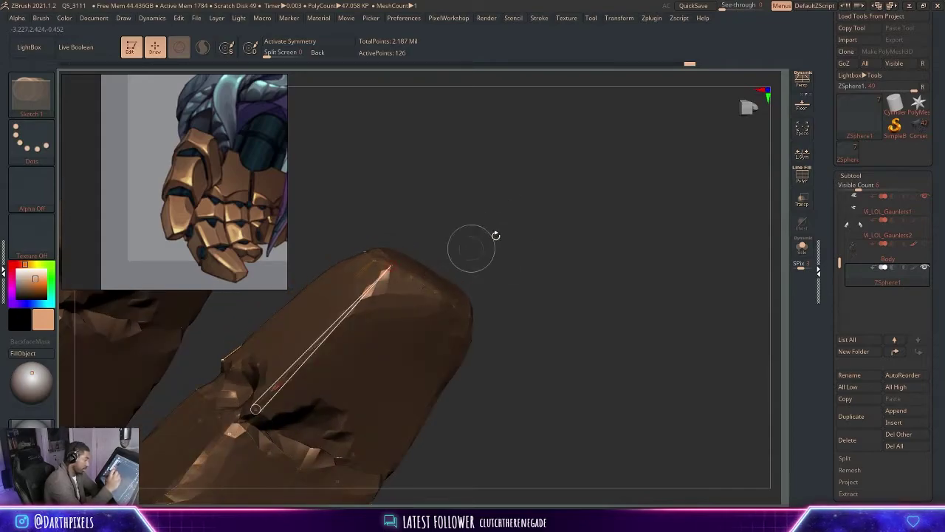
drag(511, 225, 476, 274)
click(372, 313)
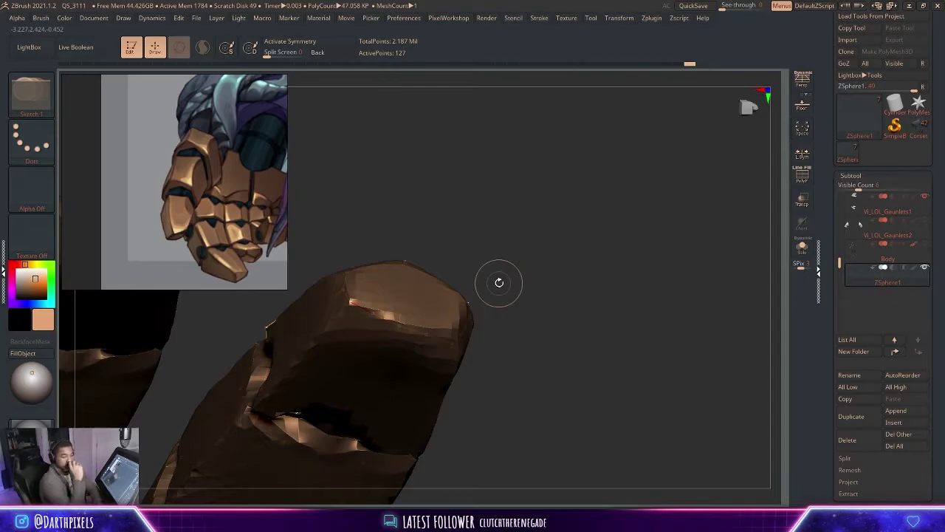
Remove the points at the fingertip's corner and reposition the remaining ridge strip's end point near the tip.
mouse_move(490, 212)
mouse_down()
mouse_move(507, 249)
mouse_move(512, 228)
mouse_move(480, 241)
mouse_move(506, 228)
mouse_move(538, 190)
mouse_move(557, 202)
mouse_move(507, 268)
mouse_up()
right_click(443, 317)
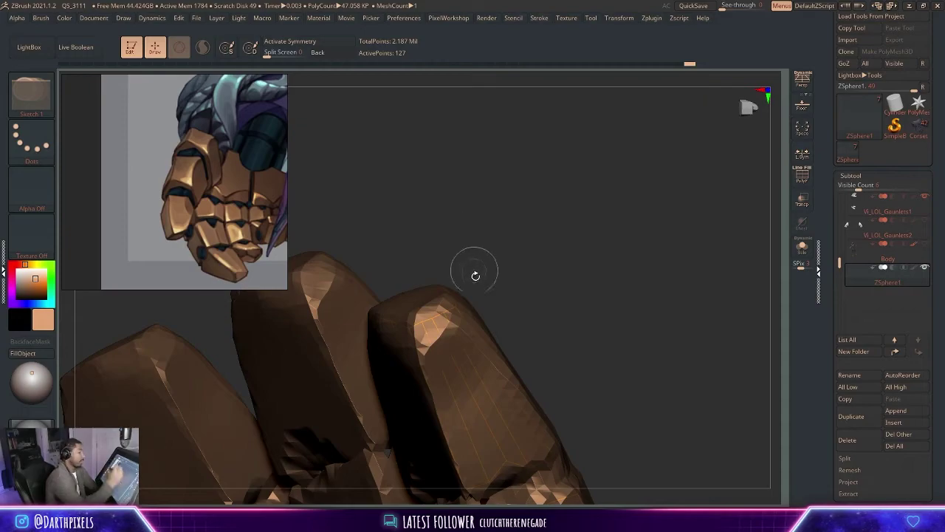
drag(475, 270, 443, 323)
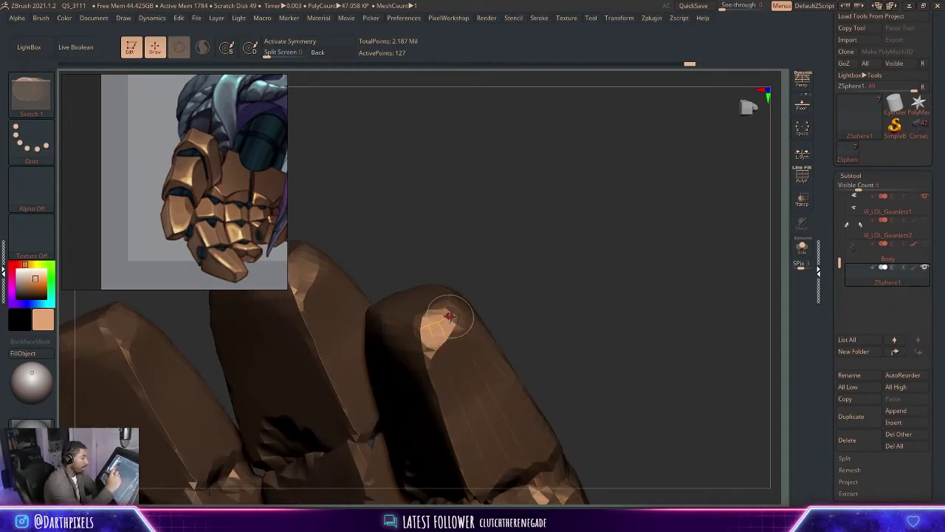
mouse_move(490, 258)
mouse_down()
mouse_move(435, 317)
mouse_move(442, 198)
mouse_move(527, 192)
mouse_up()
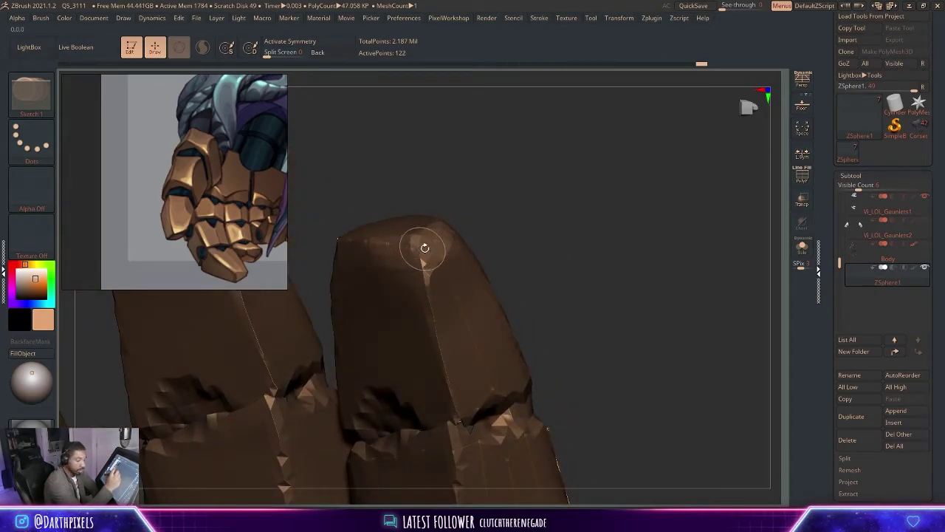
key(w)
drag(415, 241, 453, 415)
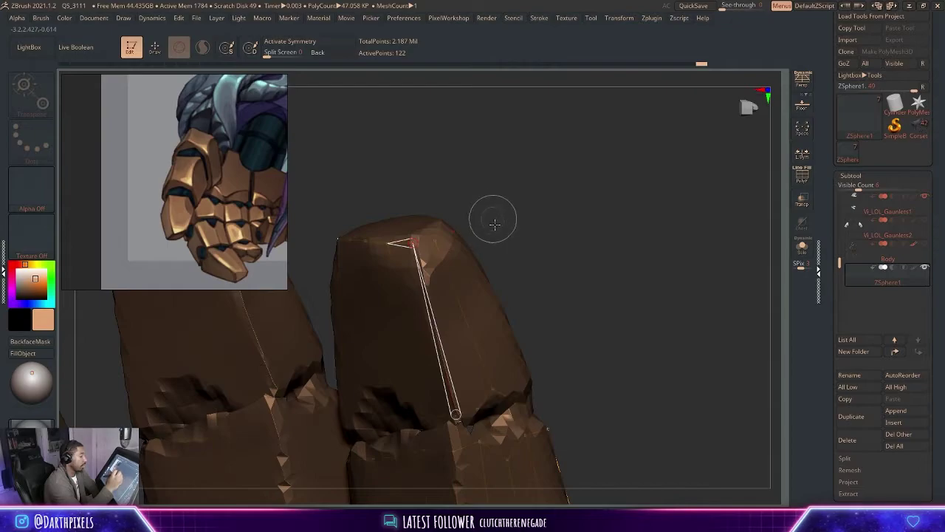
Redraw the strip edge down the fingertip's side face, from the tip corner to just above the joint dent.
key(q)
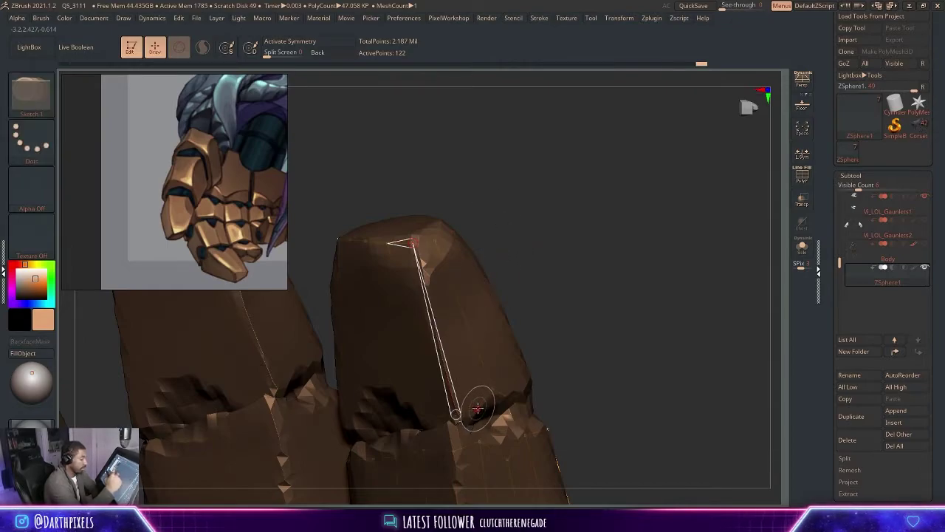
click(479, 406)
key(ctrl+z)
drag(435, 241, 481, 333)
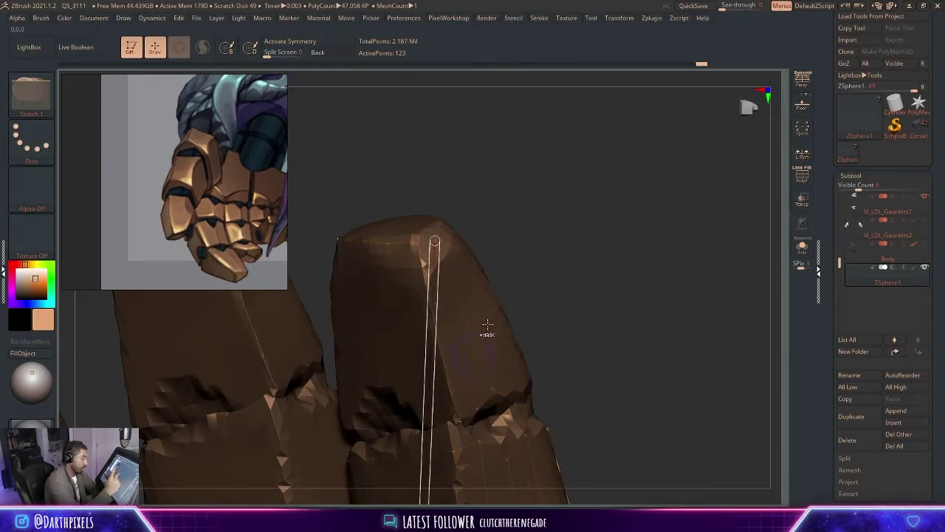
drag(430, 243, 469, 399)
click(471, 400)
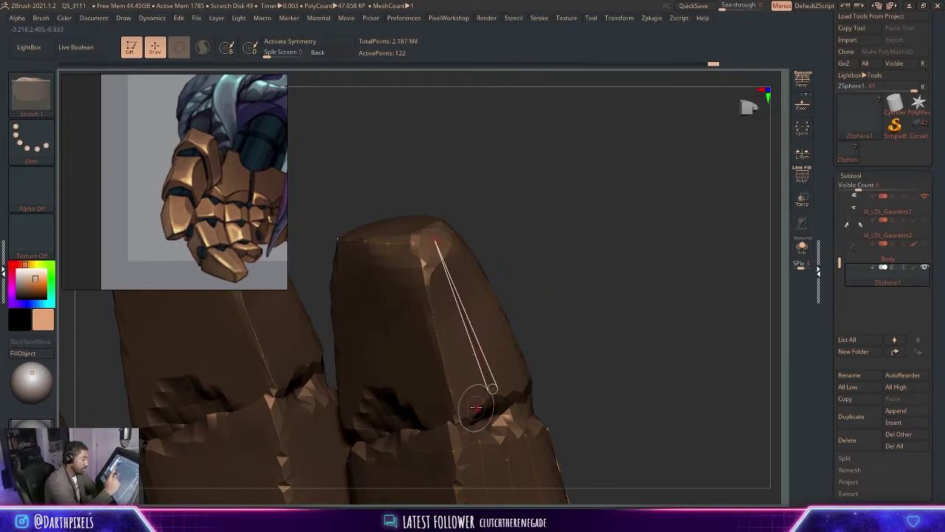
drag(539, 236, 486, 207)
drag(430, 243, 513, 393)
Extend the topology around the fingertip's opposite side, linking new points from the tip corner across its end.
drag(515, 264, 505, 185)
drag(497, 213, 477, 301)
click(410, 260)
mouse_move(362, 217)
mouse_down()
mouse_move(362, 198)
mouse_move(422, 136)
mouse_move(563, 189)
mouse_move(540, 251)
mouse_move(522, 240)
mouse_move(532, 263)
mouse_move(542, 264)
mouse_move(535, 249)
mouse_move(443, 254)
mouse_up()
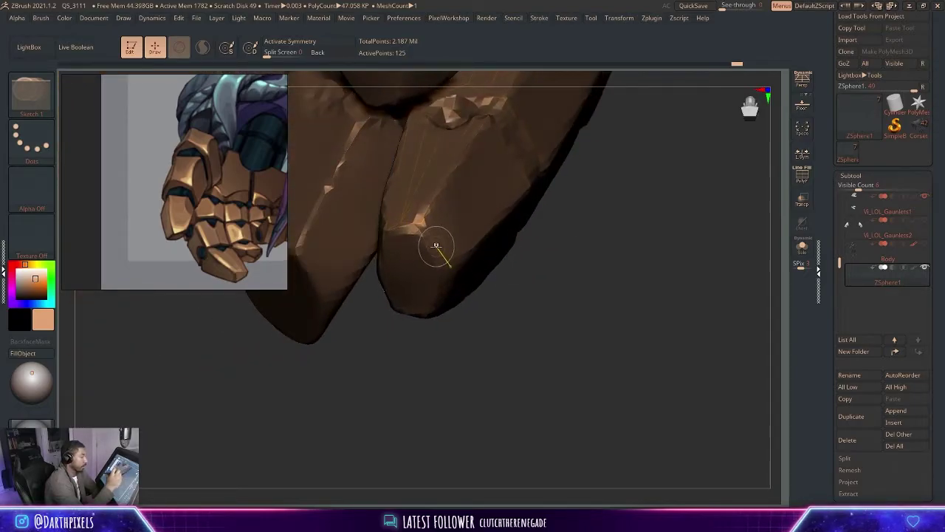
click(531, 186)
click(426, 245)
drag(517, 244, 420, 255)
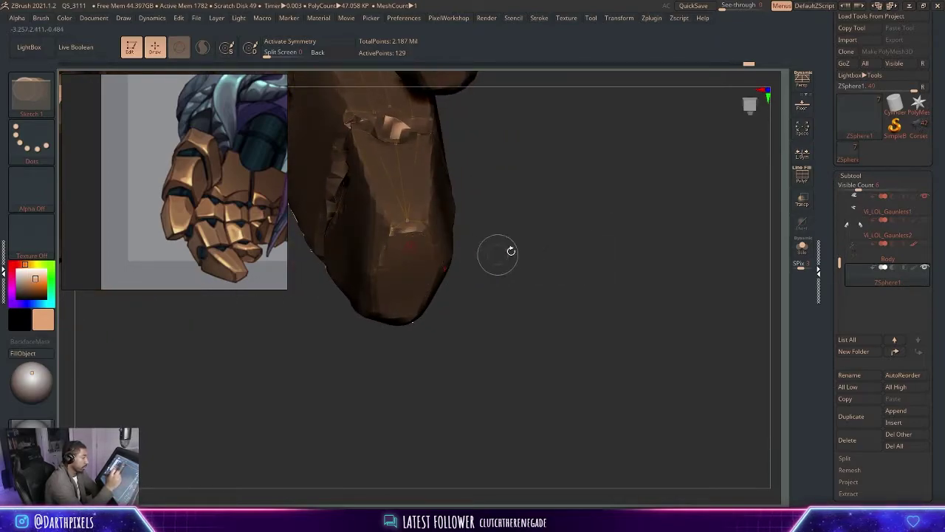
drag(506, 252, 440, 247)
drag(498, 253, 476, 238)
drag(404, 286, 436, 291)
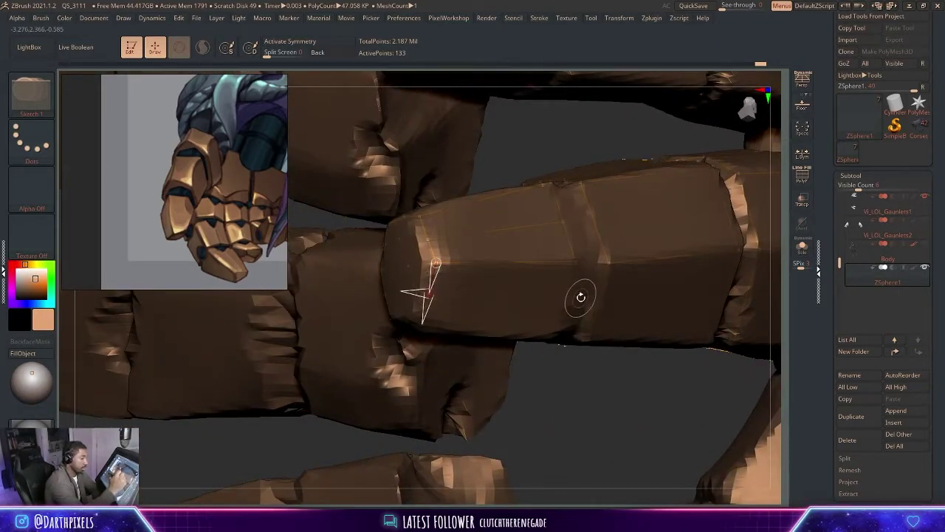
Add connected points across the fingertip's blunt end face, continuing toward its far edge.
click(565, 300)
alt+drag(583, 376, 536, 321)
drag(558, 218, 610, 189)
click(487, 279)
drag(627, 245, 589, 261)
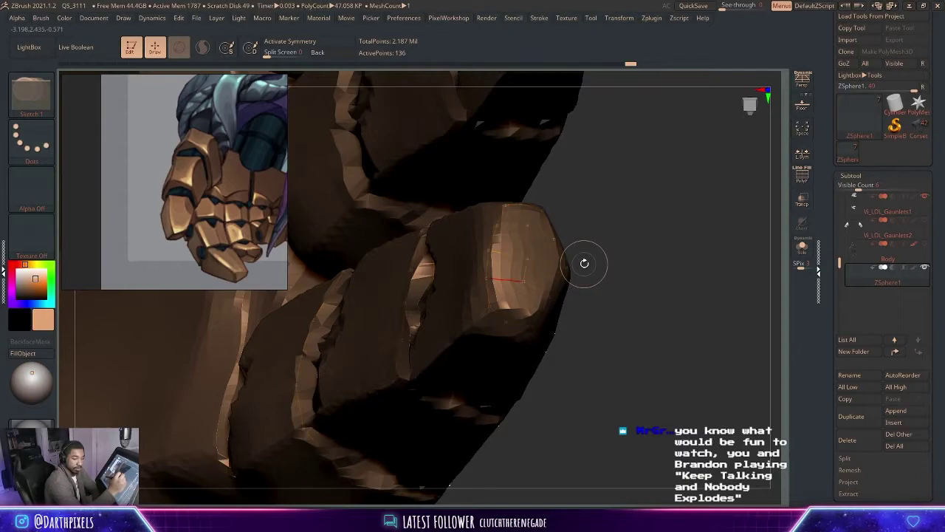
drag(595, 258, 556, 272)
click(523, 281)
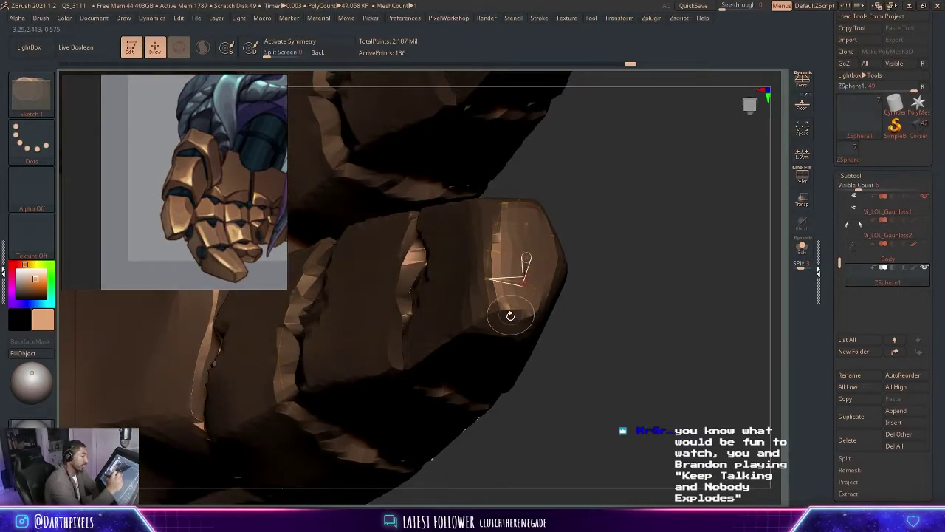
drag(607, 256, 570, 270)
Reposition the newest points along the outer edge of the fingertip's end face to follow its contour.
key(w)
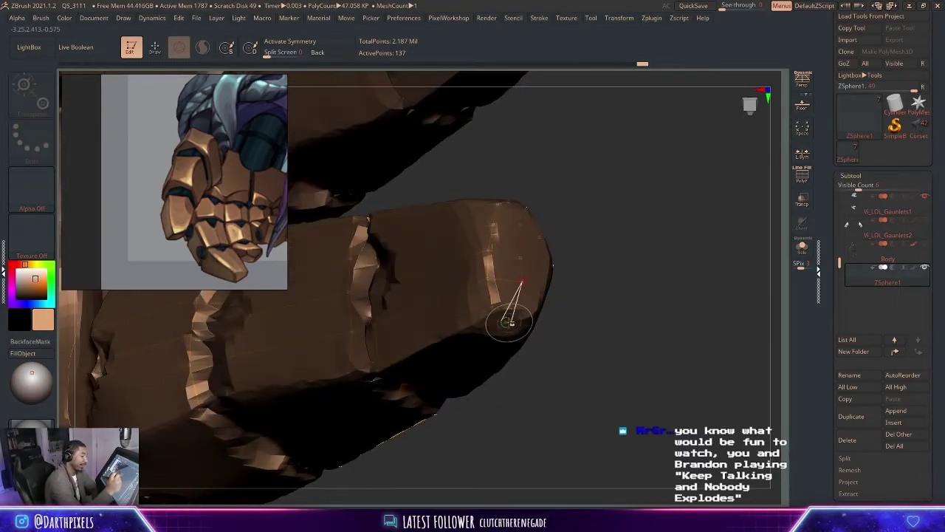
drag(517, 312, 575, 254)
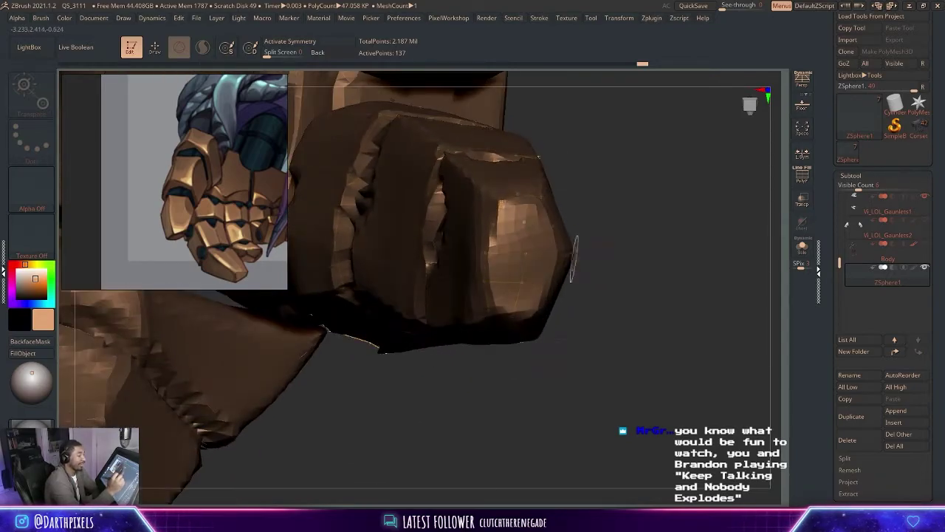
drag(629, 244, 552, 258)
drag(486, 351, 538, 309)
click(536, 318)
mouse_move(588, 270)
mouse_down()
mouse_move(609, 318)
mouse_move(585, 310)
mouse_up()
Connect the remaining points on the fingertip's end face beside the small raised ridge to close its faces.
key(q)
click(473, 259)
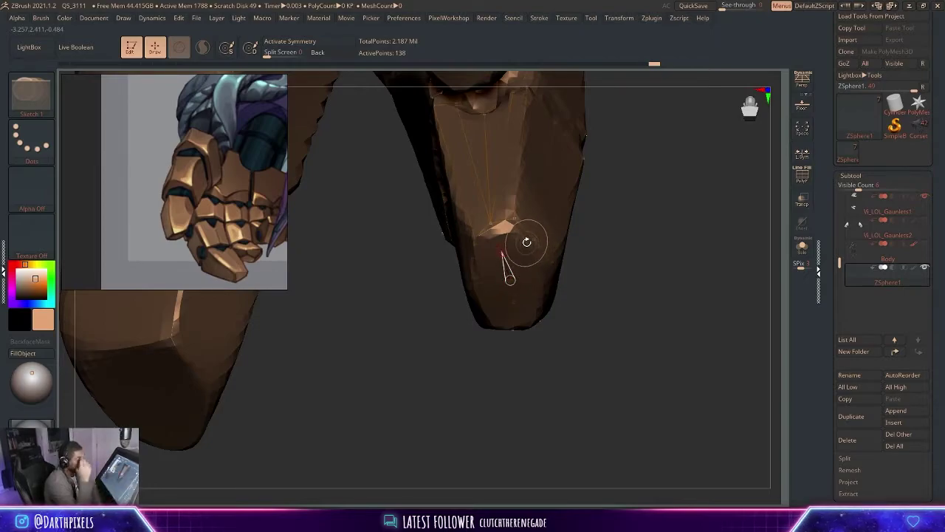
drag(614, 232, 513, 214)
click(490, 222)
click(502, 251)
drag(624, 222, 469, 196)
drag(509, 246, 452, 214)
mouse_move(469, 295)
mouse_down()
mouse_move(477, 312)
mouse_move(461, 303)
mouse_up()
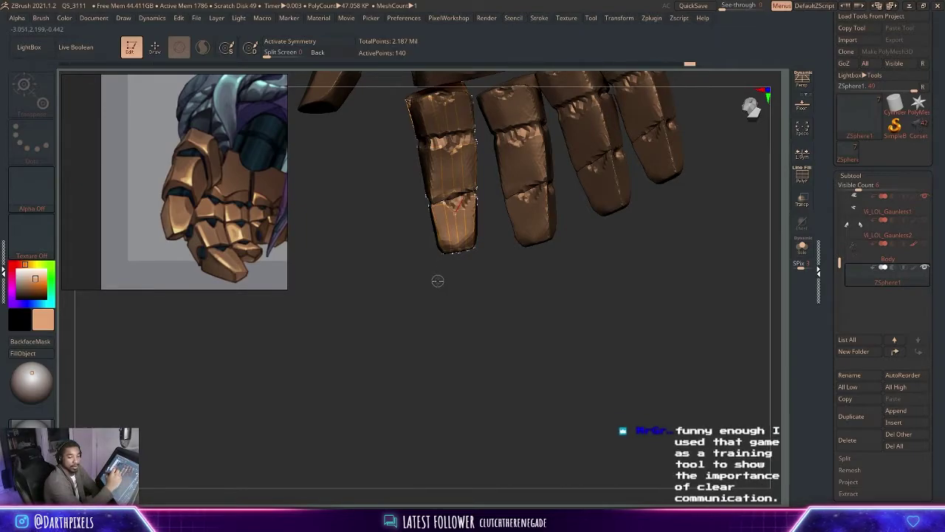
Split the fingertip's lengthwise strips with points midway between joint groove and tip, linking them across the top face.
mouse_move(441, 296)
mouse_down()
mouse_move(449, 354)
mouse_move(561, 337)
mouse_move(574, 318)
mouse_move(567, 309)
mouse_move(584, 226)
mouse_move(651, 232)
mouse_move(637, 230)
mouse_up()
drag(511, 281, 558, 264)
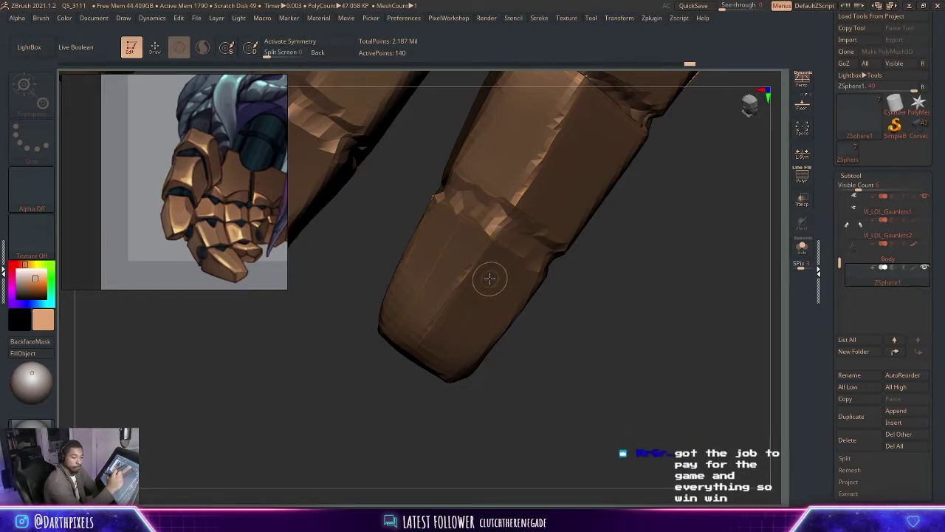
key(q)
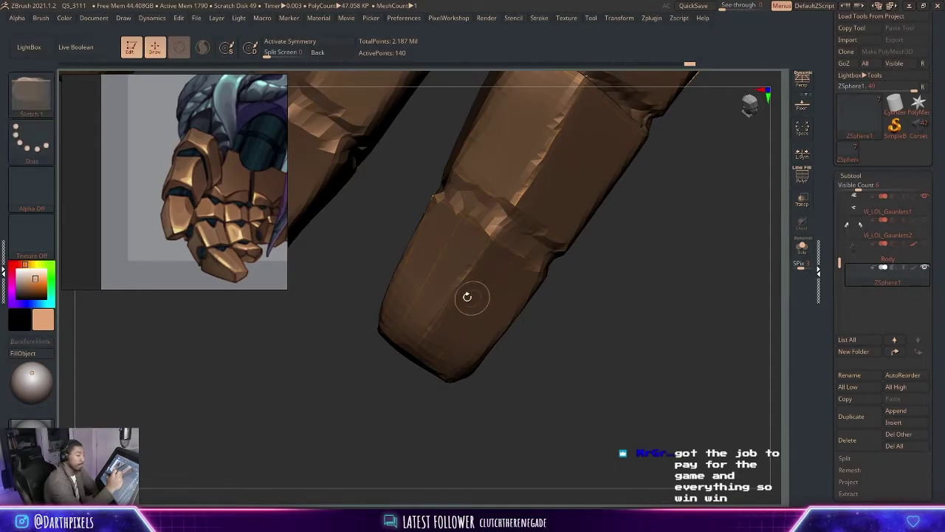
click(416, 348)
drag(557, 326, 553, 301)
click(506, 325)
drag(568, 378, 533, 314)
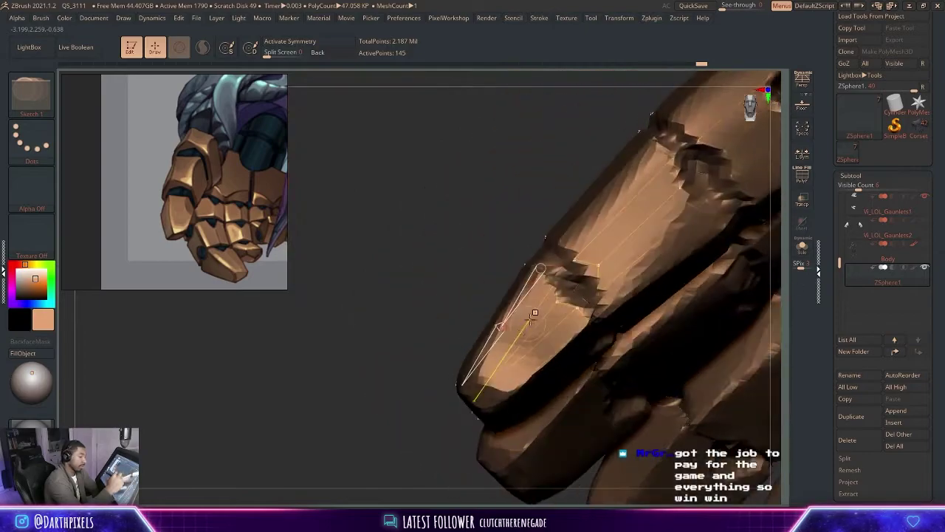
click(523, 342)
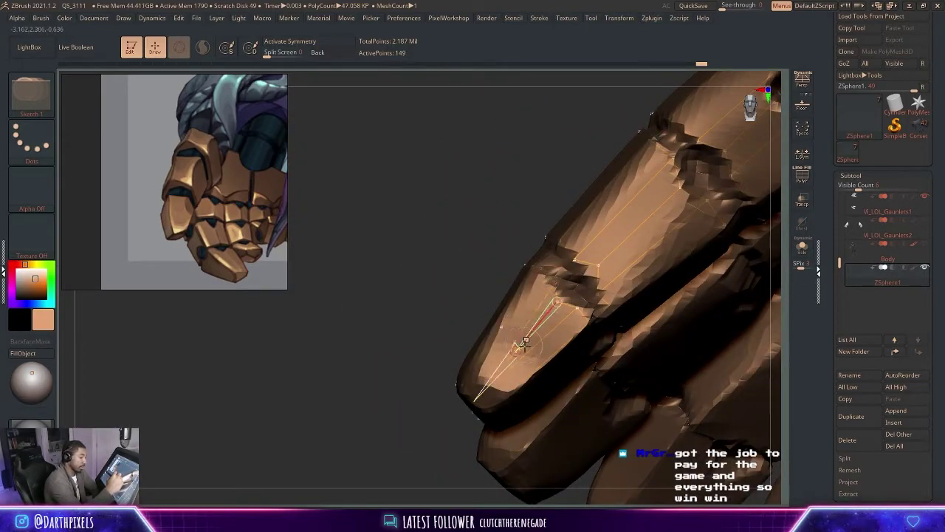
click(517, 343)
drag(445, 315, 425, 172)
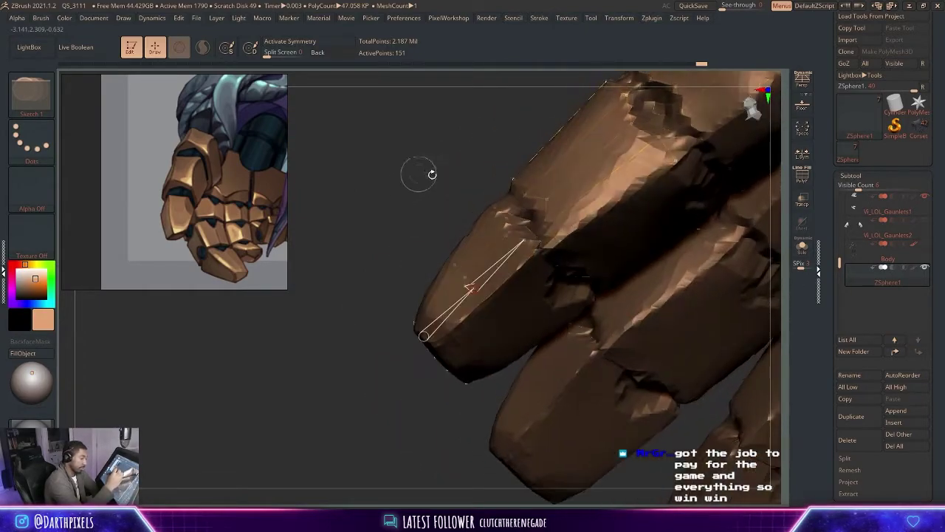
Continue the row of mid-length points over the corner ridge onto the fingertip's side face.
click(501, 314)
drag(502, 397, 511, 343)
click(514, 332)
key(ctrl+z)
drag(452, 319, 495, 298)
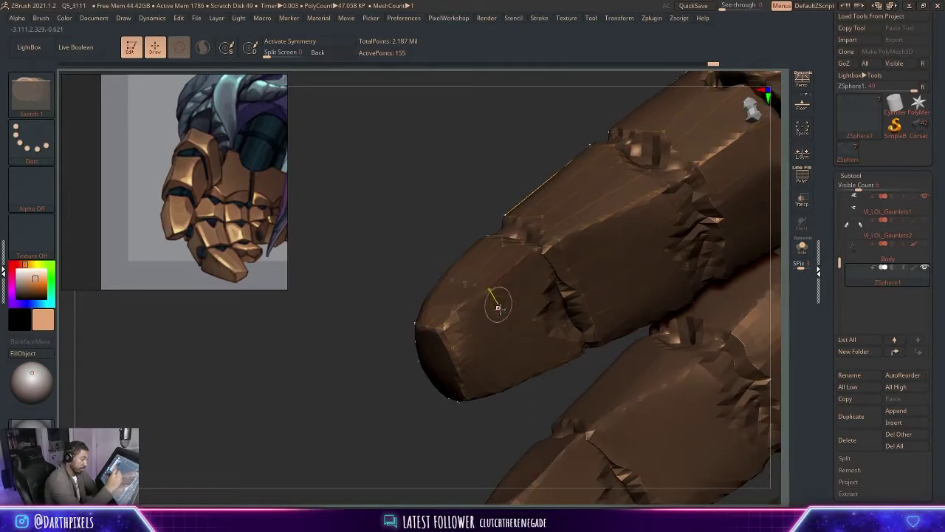
drag(511, 405, 503, 289)
click(498, 259)
drag(493, 347, 496, 273)
click(501, 272)
Complete the mid-length row of linked points around the fingertip's remaining strips.
drag(451, 324, 455, 300)
click(500, 289)
click(483, 299)
click(485, 297)
drag(516, 225, 499, 221)
drag(491, 265, 511, 211)
click(477, 308)
click(449, 322)
click(416, 330)
drag(487, 179, 581, 274)
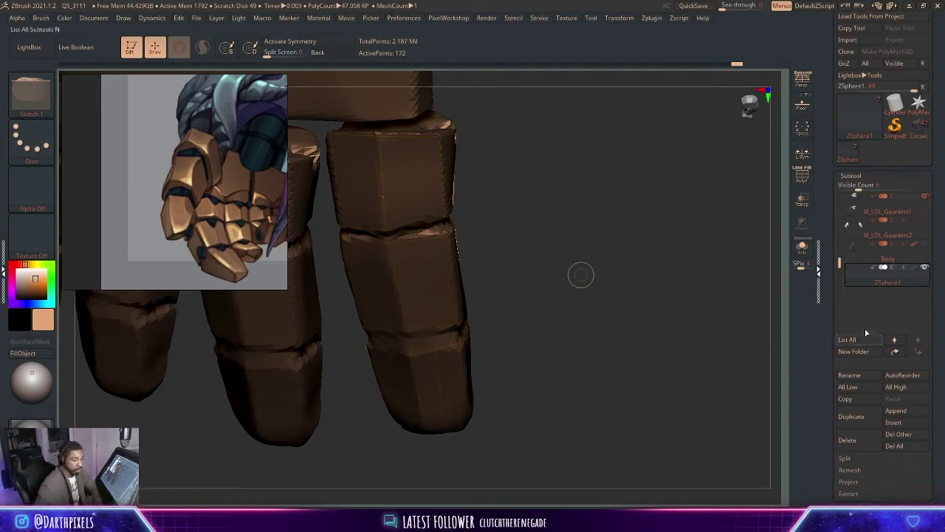
Preview the finger's adaptive skin in isolation and inspect its three segments from several angles.
click(855, 176)
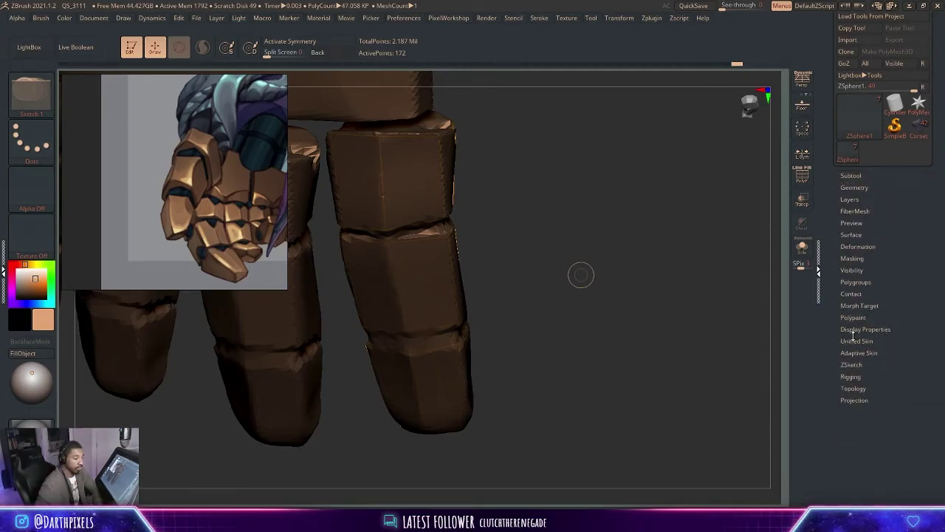
click(860, 353)
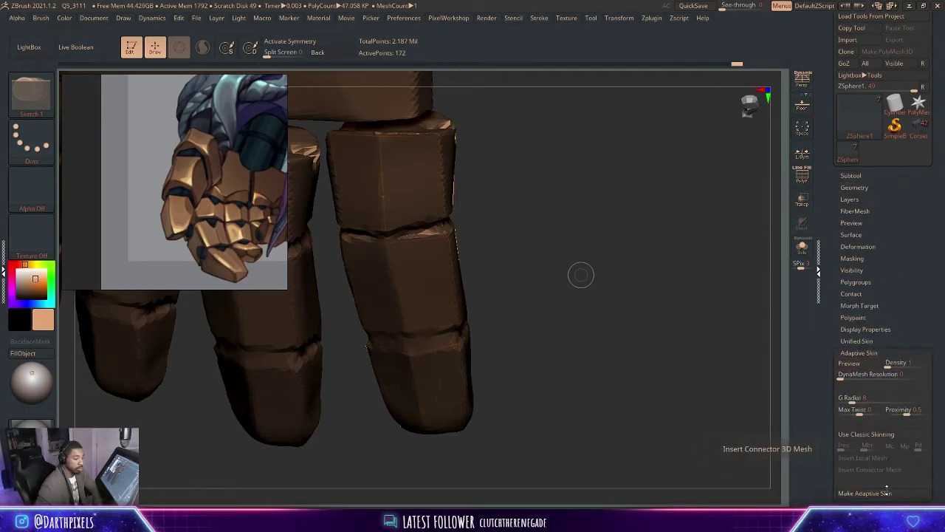
click(853, 364)
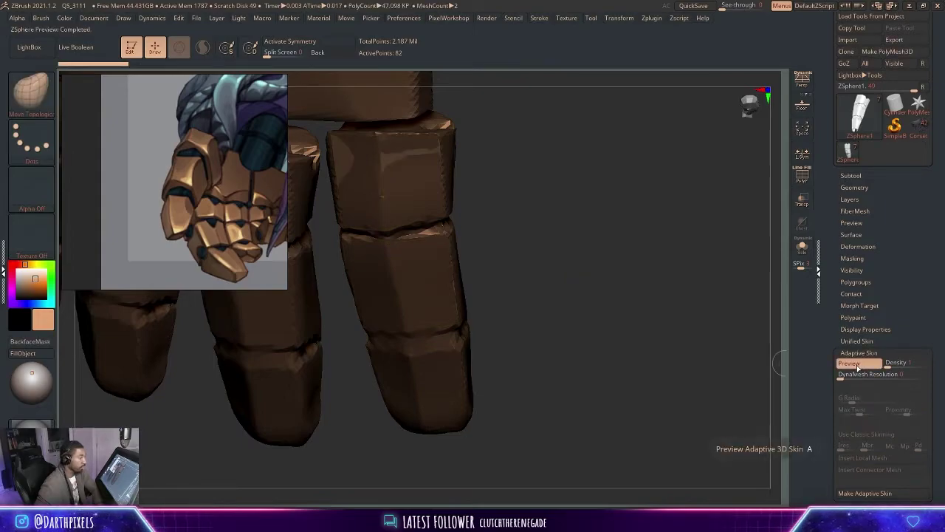
click(856, 365)
click(802, 247)
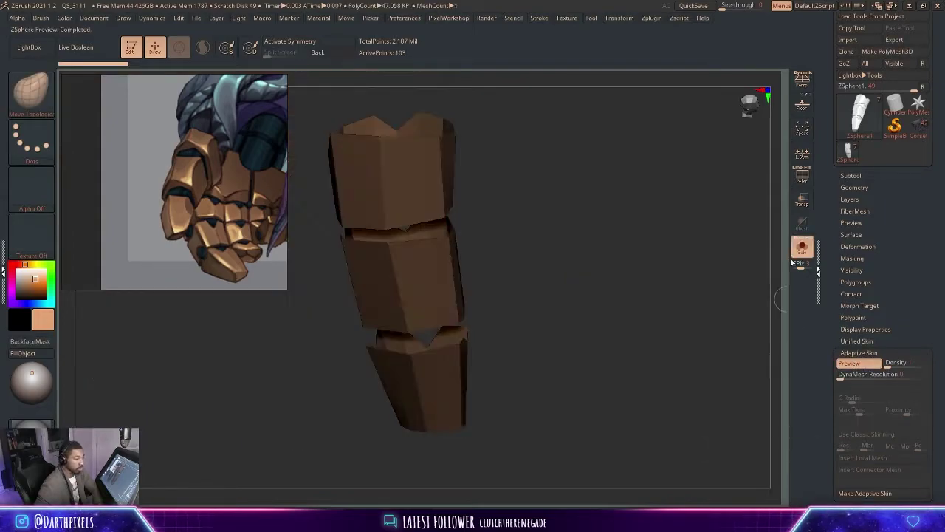
drag(655, 265, 707, 358)
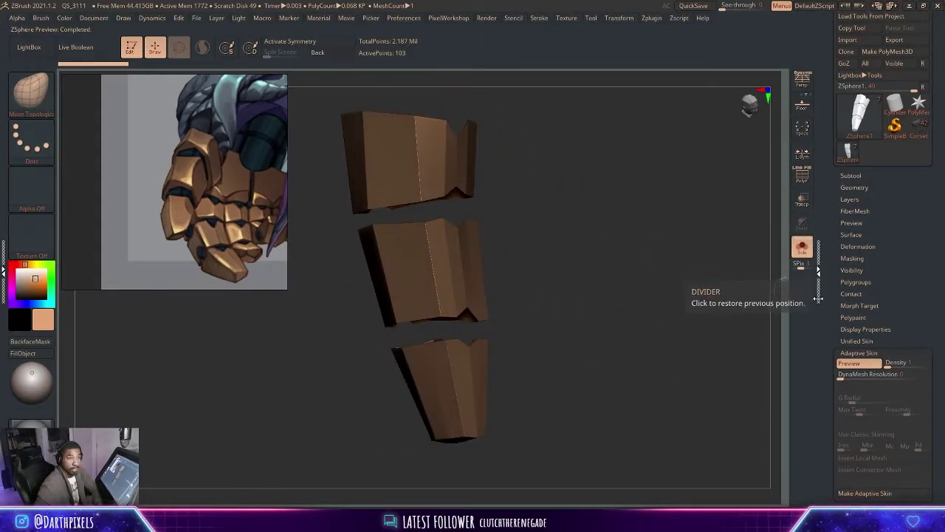
drag(685, 243, 579, 234)
Make an adaptive skin from the finger's ZSphere and append the resulting Skin_ZSphere1 mesh to the subtools.
click(878, 493)
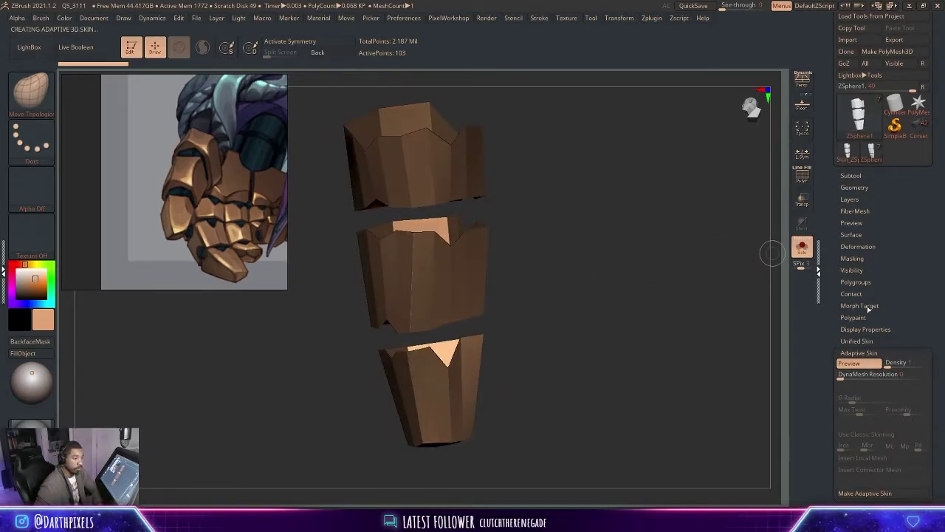
click(847, 151)
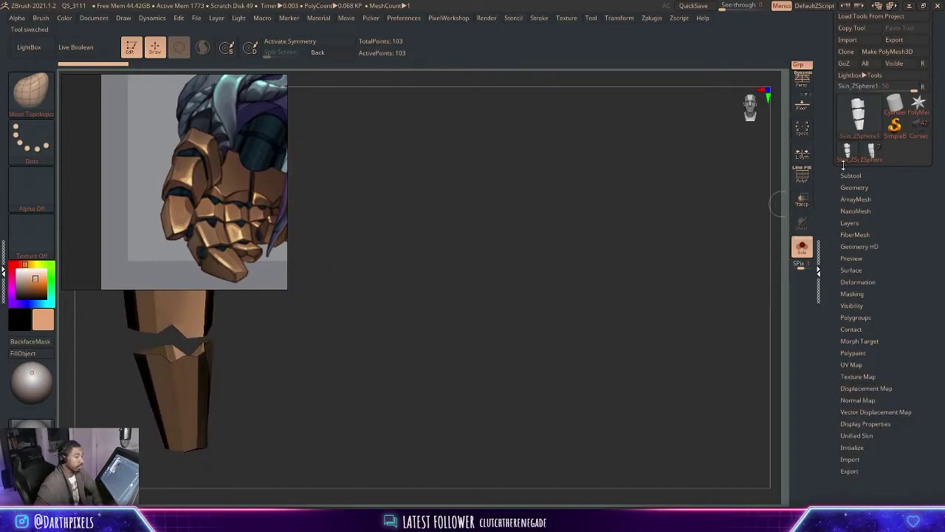
click(850, 175)
click(872, 152)
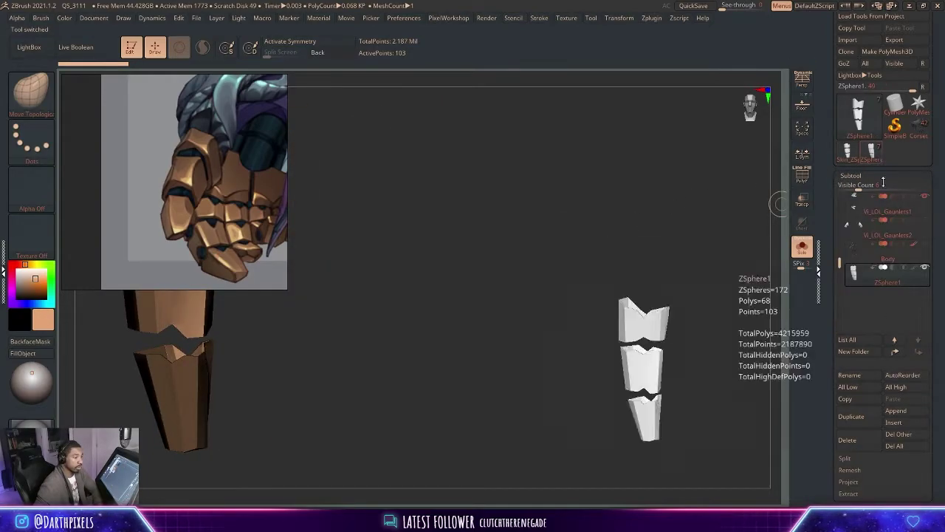
click(905, 411)
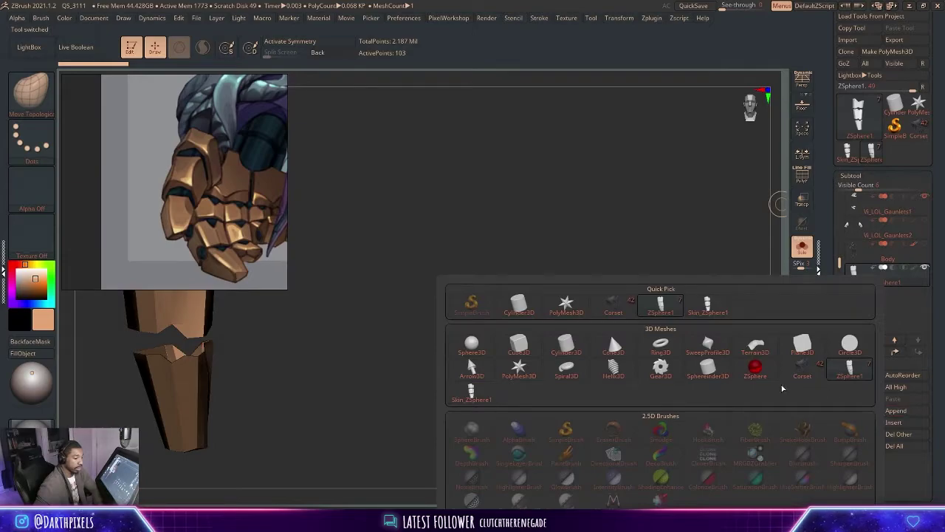
click(472, 394)
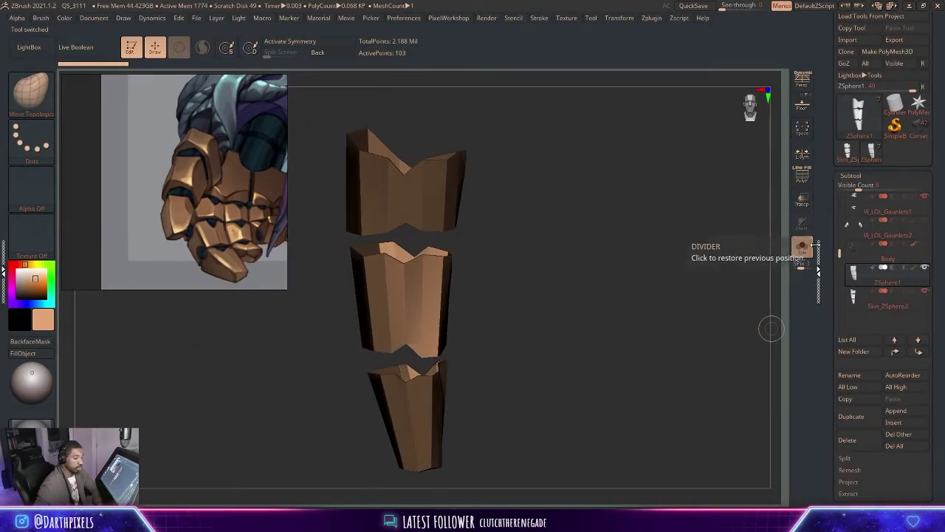
Show all the gauntlet parts again, delete the ZSphere1 subtool and quick-save the project.
click(803, 247)
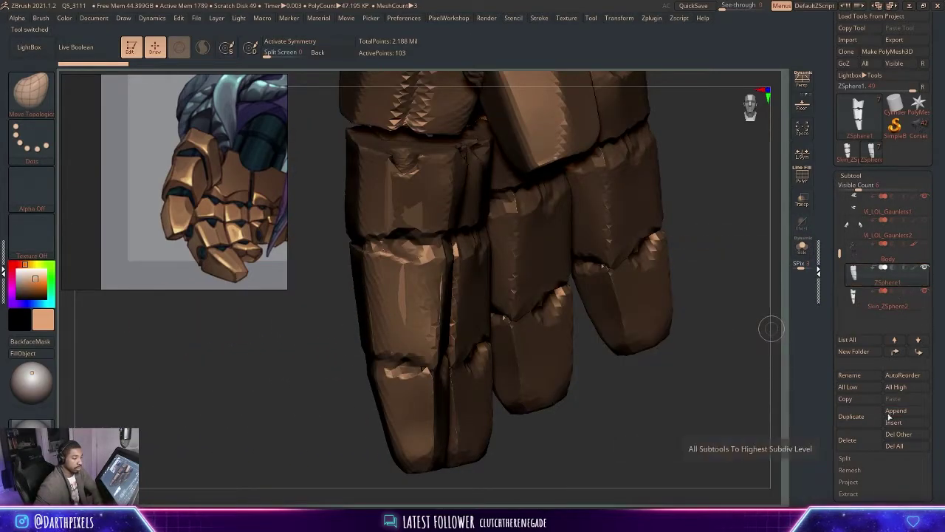
click(847, 440)
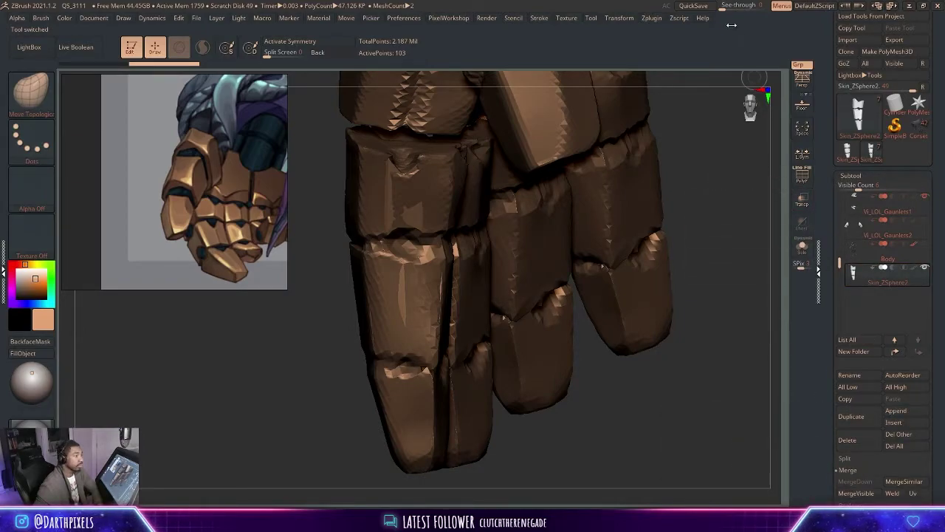
click(698, 6)
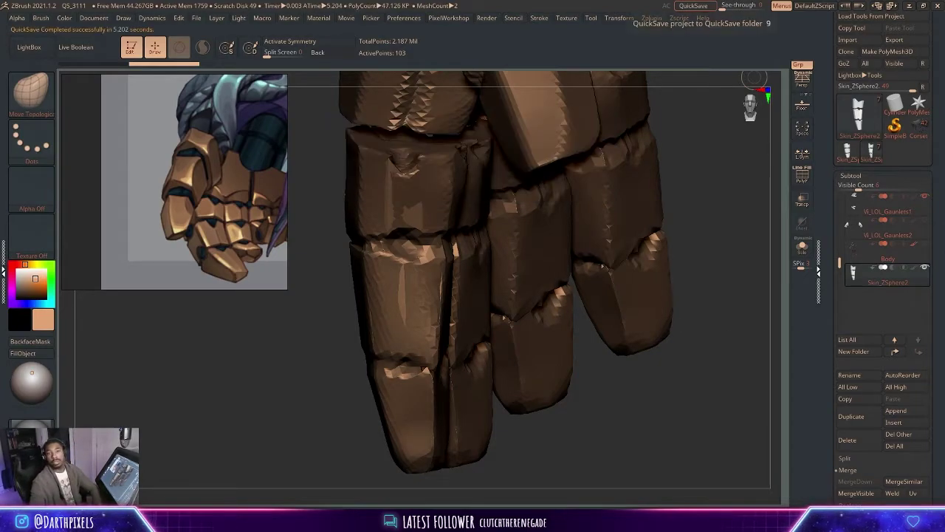
Isolate the new finger mesh and switch to the ZModeler brush with the Move Infinite Radius edge action.
click(802, 248)
key(shift)
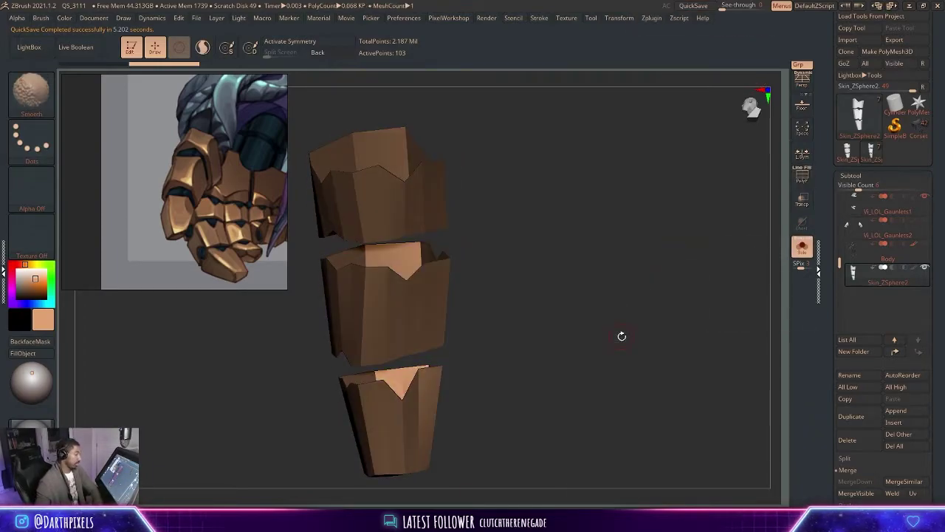
click(31, 92)
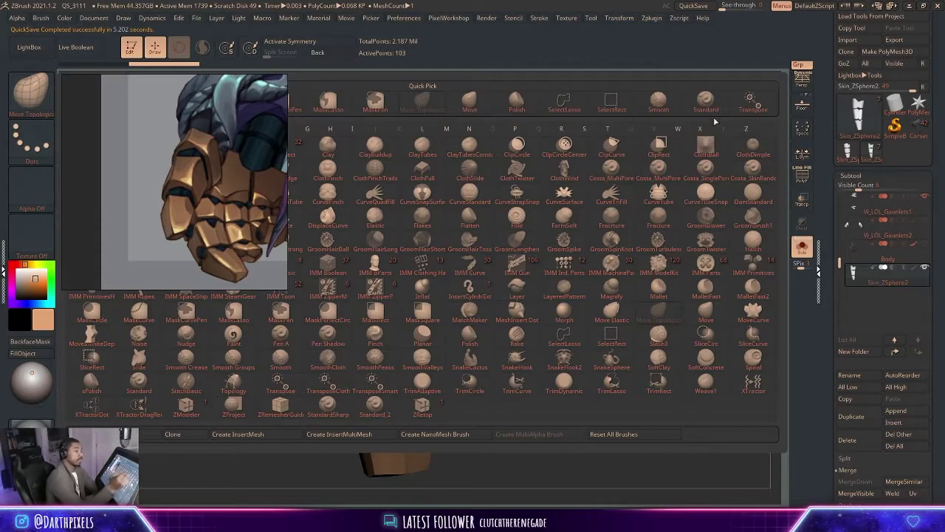
click(187, 407)
mouse_move(539, 197)
mouse_down()
mouse_move(522, 192)
mouse_move(449, 228)
mouse_up()
key(space)
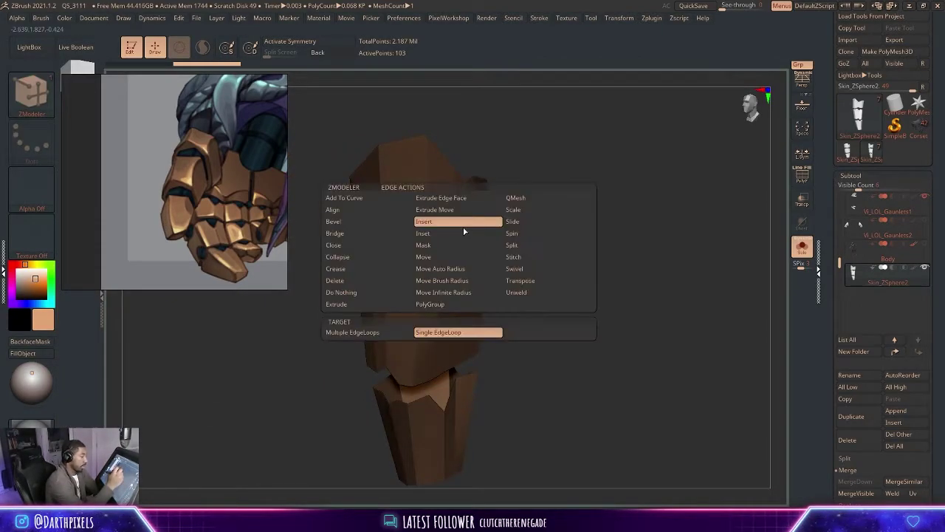
click(465, 293)
drag(486, 231, 460, 203)
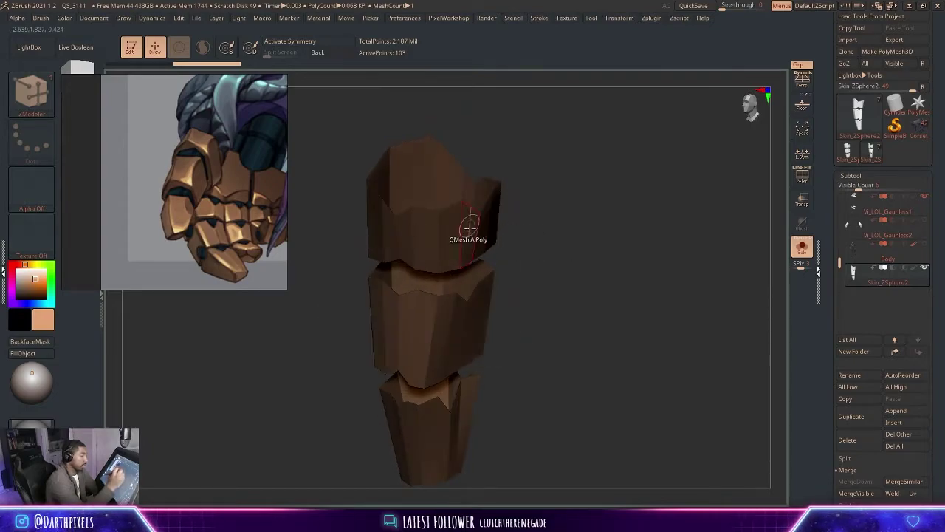
drag(536, 229, 521, 164)
mouse_move(533, 135)
mouse_down()
mouse_move(527, 144)
mouse_move(564, 144)
mouse_move(524, 183)
mouse_move(542, 204)
mouse_move(561, 198)
mouse_move(530, 199)
mouse_up()
Show the wireframe and insert single edge loops lengthwise and crosswise through the finger's upper and middle segments.
key(shift+f)
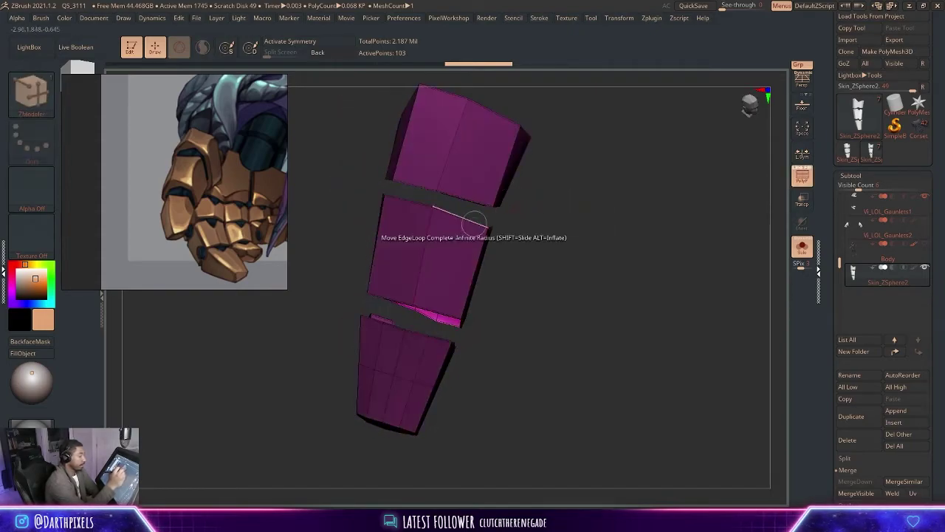
key(space)
click(421, 224)
click(424, 259)
drag(517, 243, 439, 190)
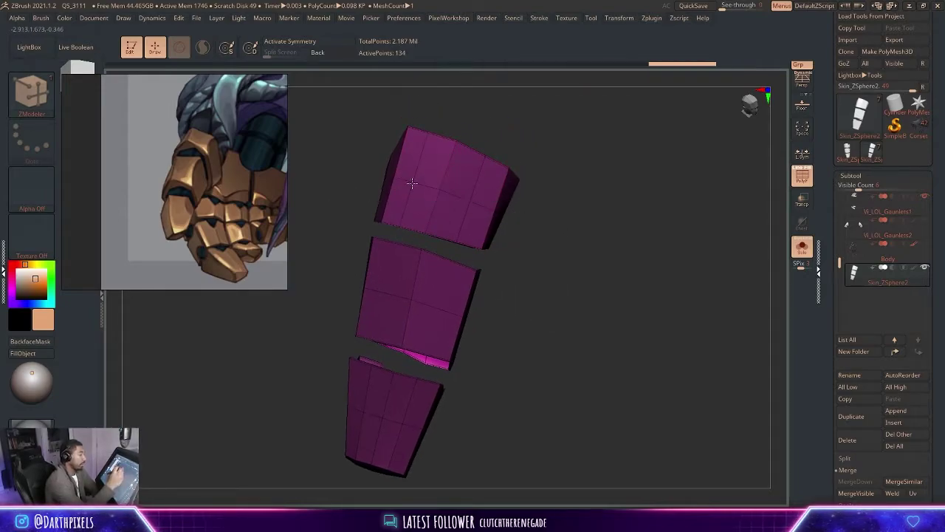
click(385, 295)
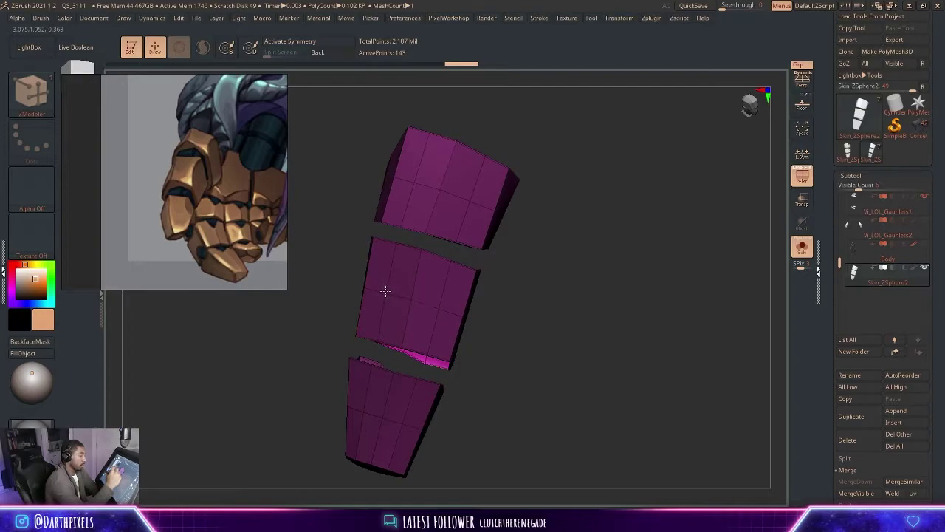
drag(540, 294, 575, 216)
drag(545, 140, 604, 226)
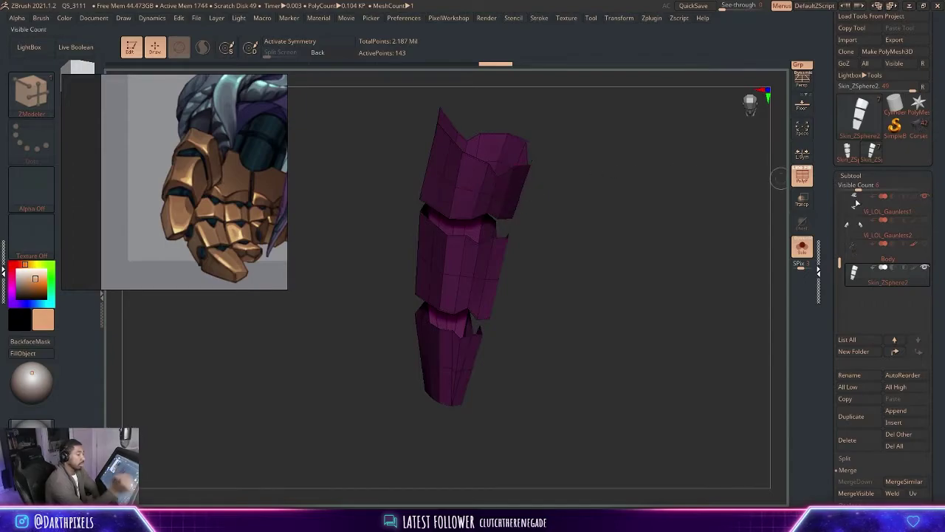
Set Panel Loops to thickness 0.02057, bevel 0 and elevation -100, and try them on the finger.
click(859, 175)
key(space)
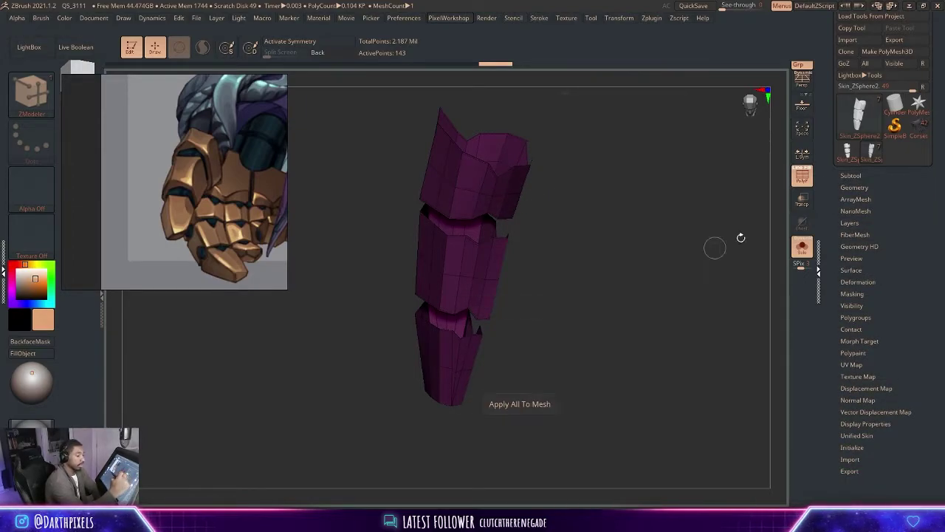
click(855, 188)
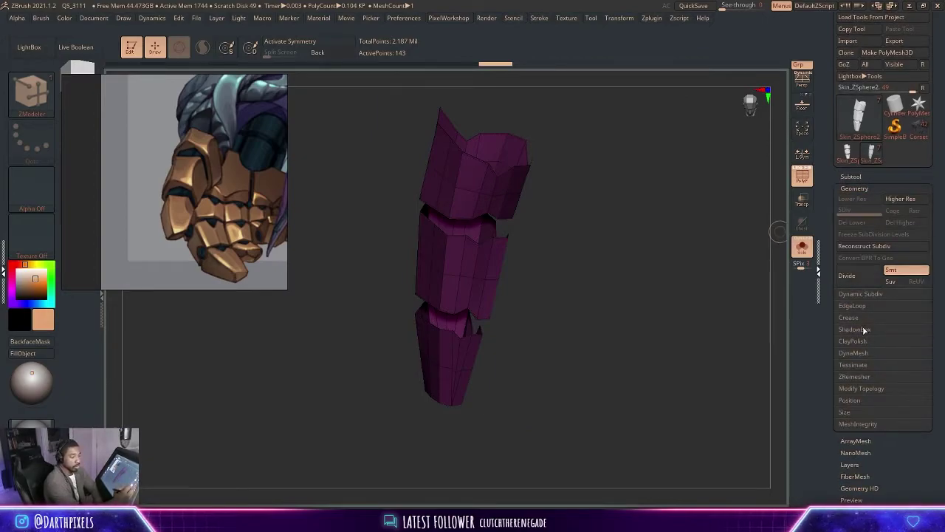
click(851, 305)
drag(853, 391, 850, 278)
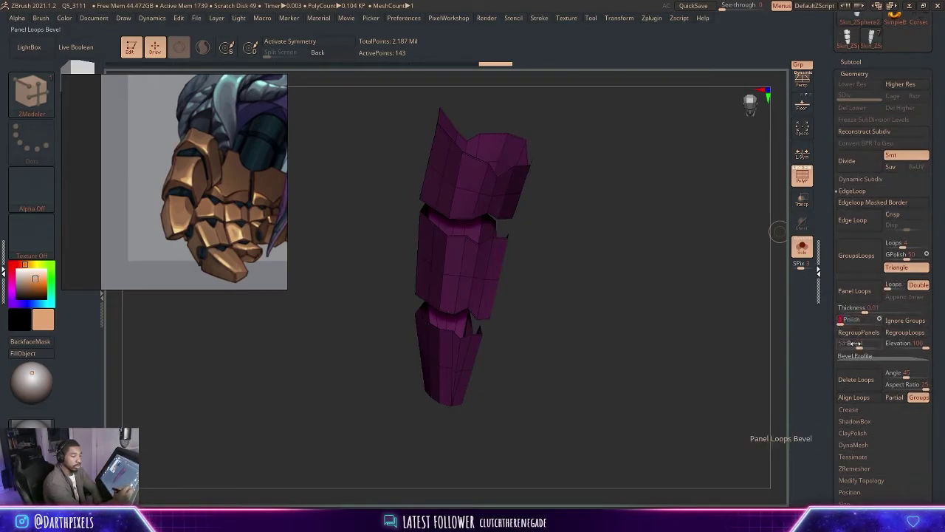
drag(864, 310, 869, 310)
click(865, 292)
key(ctrl+z)
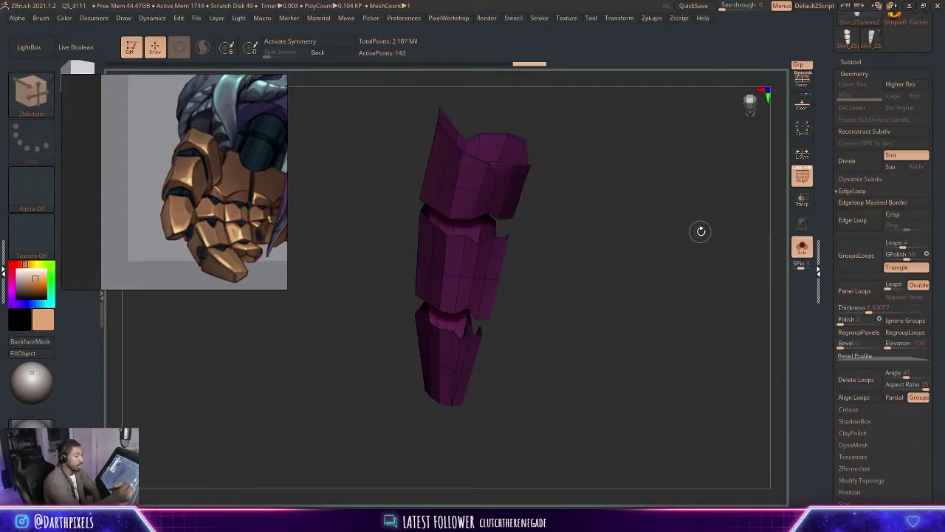
Turn off double-sided display and check the face direction of the three finger segments.
drag(623, 266, 620, 259)
key(space)
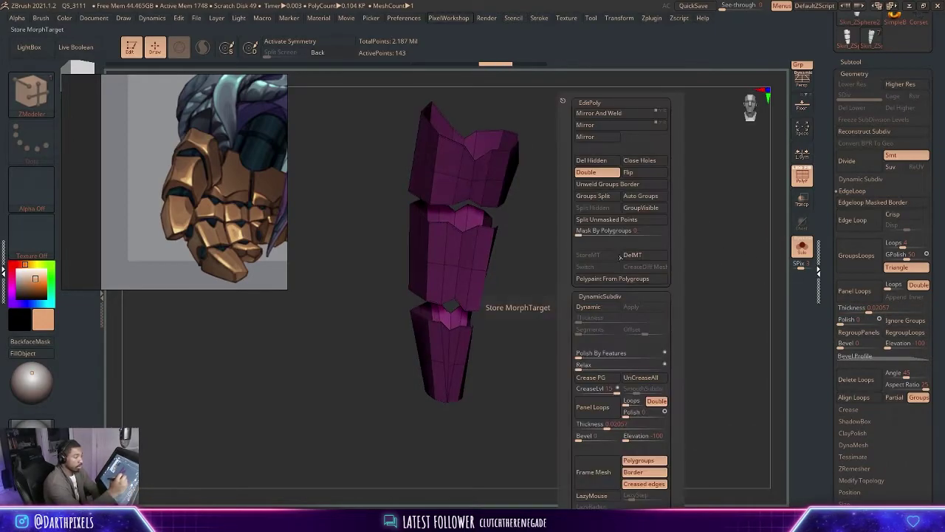
click(602, 173)
drag(547, 214, 581, 208)
mouse_move(557, 160)
mouse_down()
mouse_move(578, 184)
mouse_move(566, 262)
mouse_move(540, 280)
mouse_up()
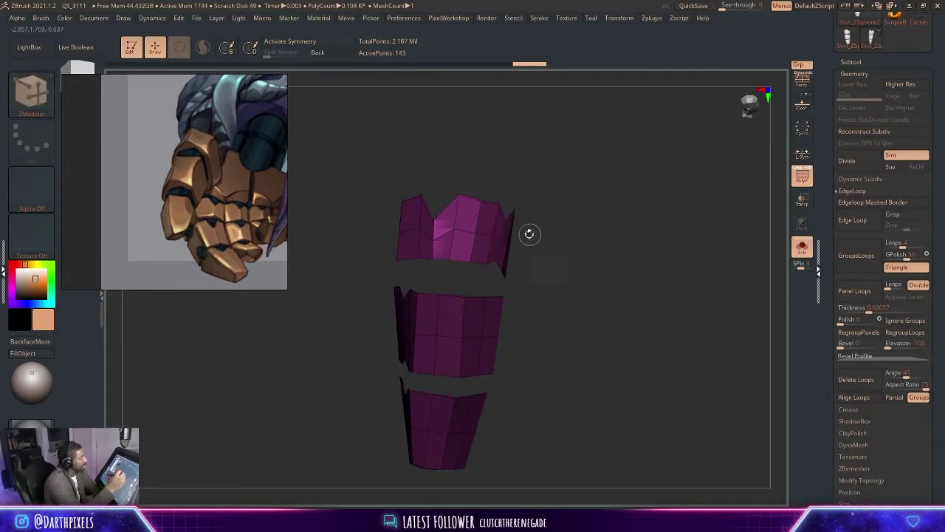
drag(586, 211, 580, 186)
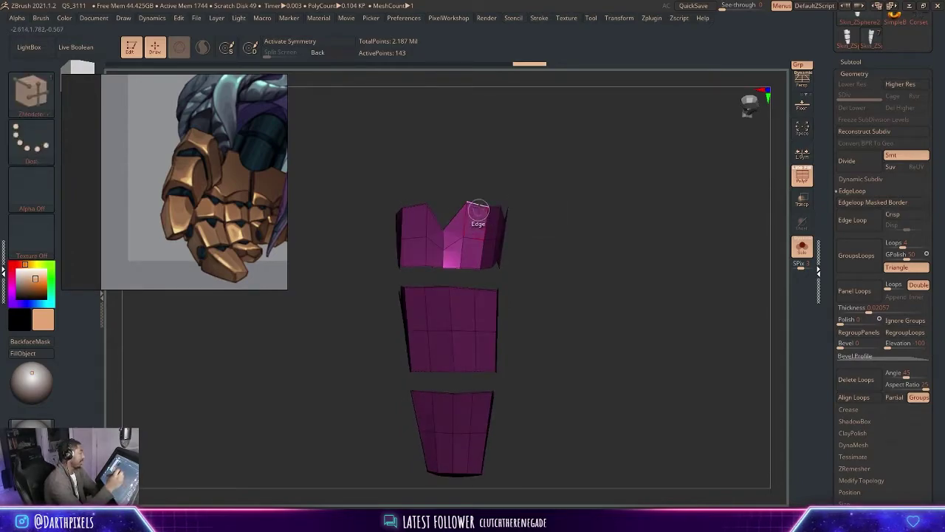
Auto-group the finger so each segment has its own polygroup, and isolate the uppermost segment.
key(space)
click(481, 190)
key(space)
click(511, 223)
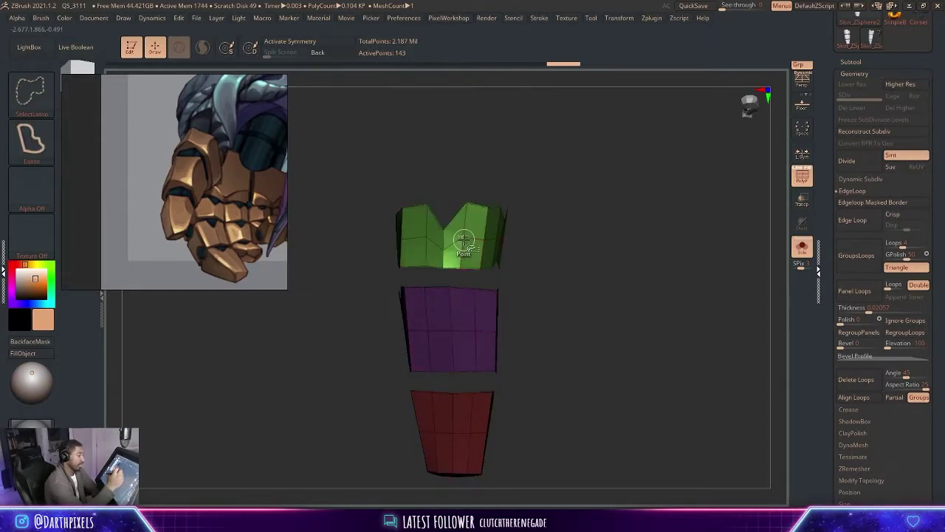
ctrl+shift+click(473, 240)
Delete the mismatched morph target and flip the normals of the isolated uppermost segment.
key(space)
click(551, 186)
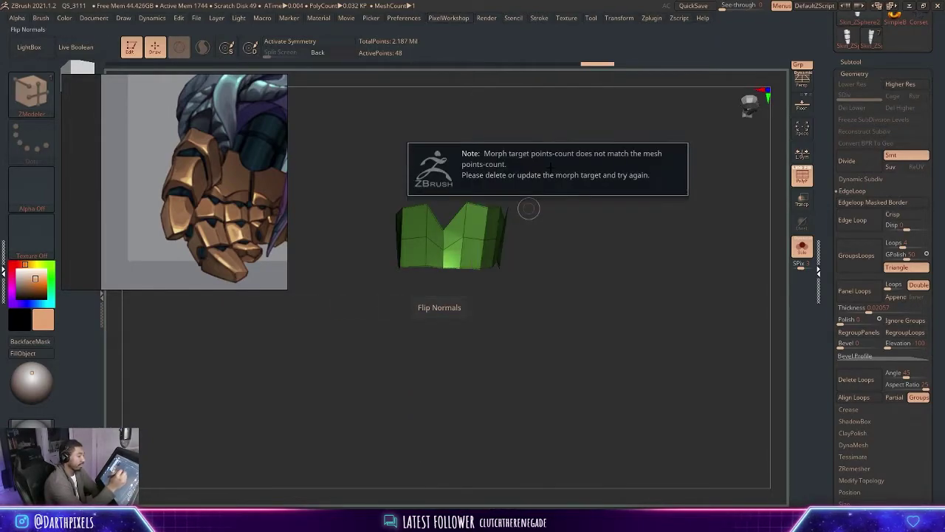
key(space)
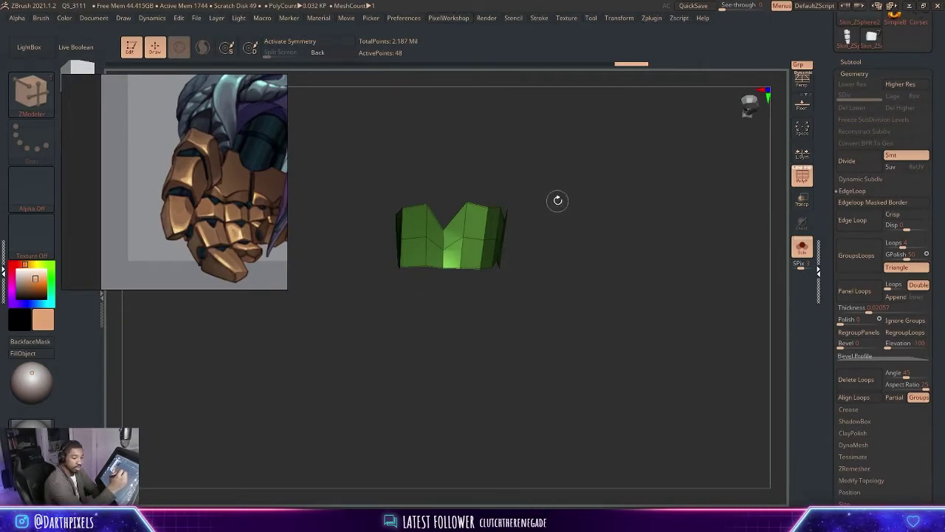
key(space)
click(580, 176)
drag(652, 196, 588, 258)
Show all three finger segments again and turn double-sided display back on.
ctrl+shift+click(614, 225)
key(space)
click(573, 195)
mouse_move(503, 262)
mouse_down()
mouse_move(512, 293)
mouse_move(549, 219)
mouse_move(564, 209)
mouse_up()
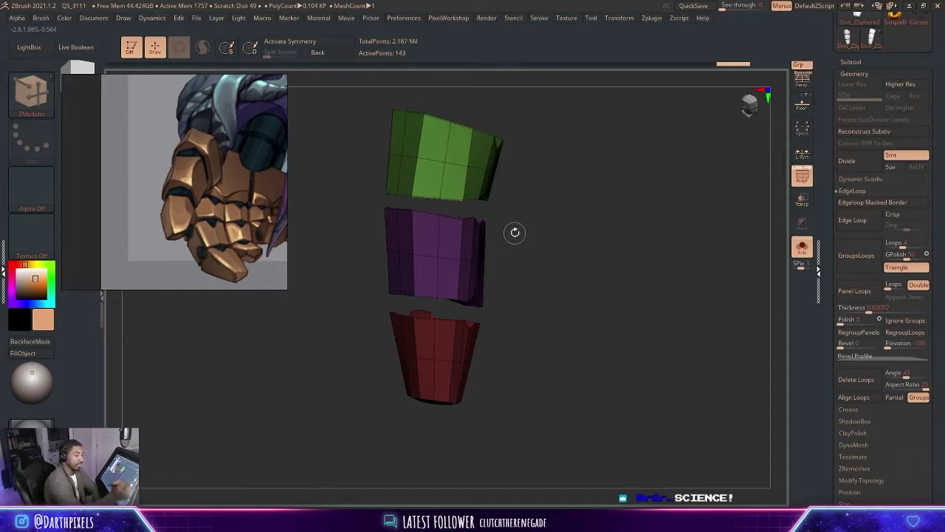
Give the finger segments thickness by applying Panel Loops with a thickness of 0.03111.
click(854, 291)
drag(681, 268, 623, 273)
key(ctrl+z)
click(854, 290)
key(shift+f)
key(shift+f)
drag(605, 226, 573, 237)
Crease the finger mesh along its polygroup borders with Crease PG.
key(space)
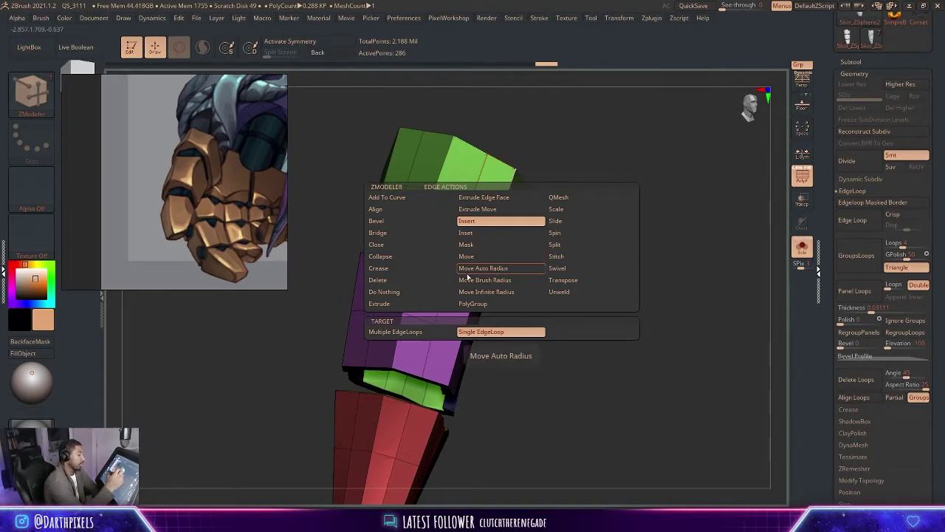
key(space)
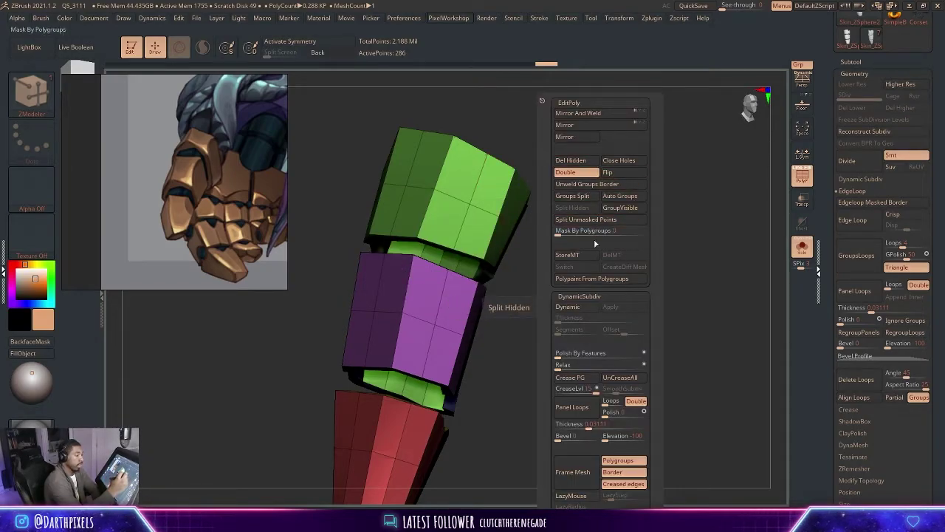
click(581, 378)
drag(592, 220, 578, 160)
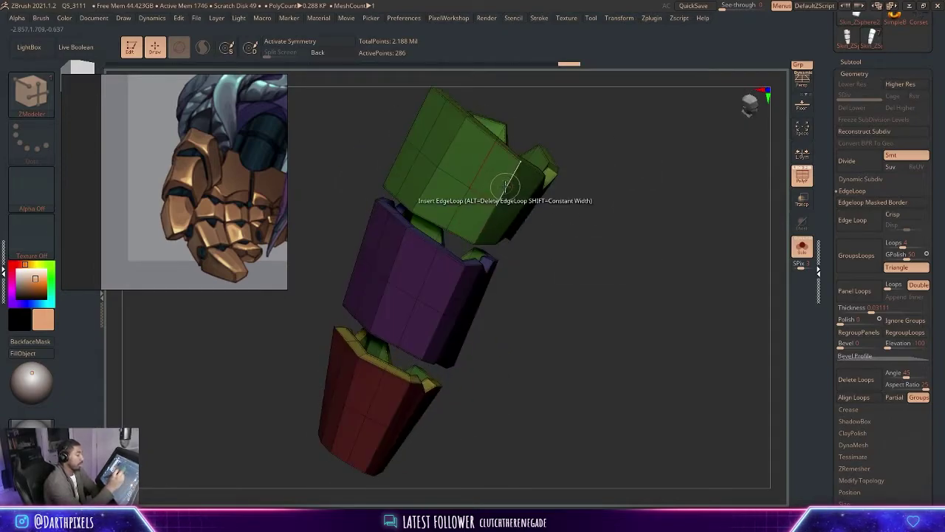
Set the ZModeler edge action to Crease with the EdgeLoop Partial target and crease the uppermost segment's lengthwise corner edges.
key(space)
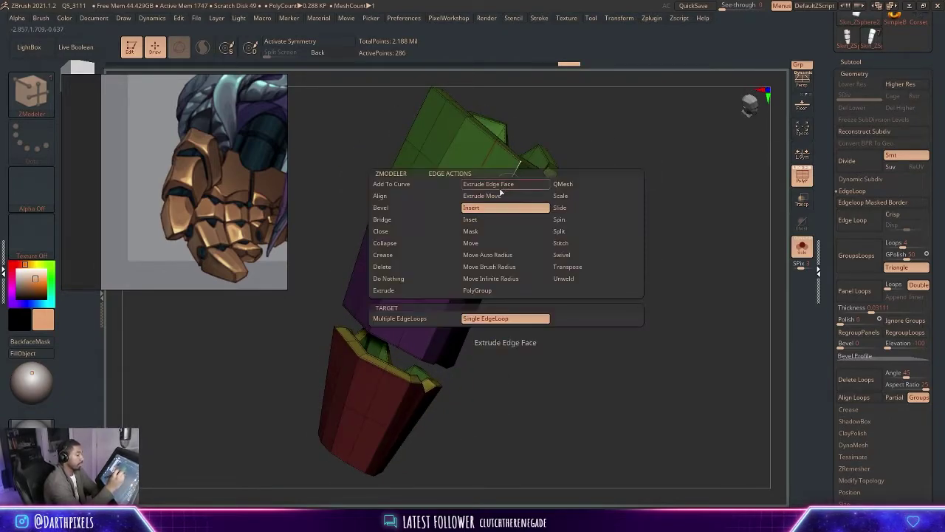
click(434, 255)
click(498, 319)
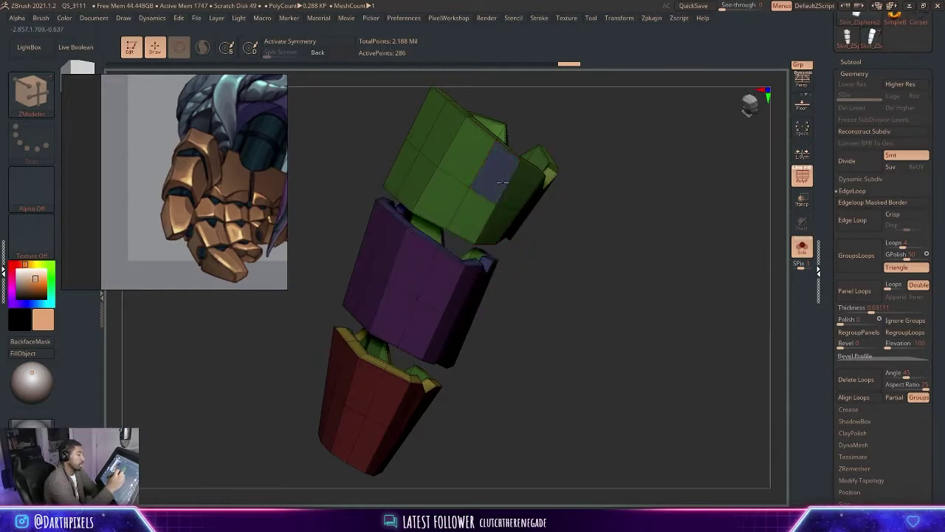
drag(561, 183, 592, 185)
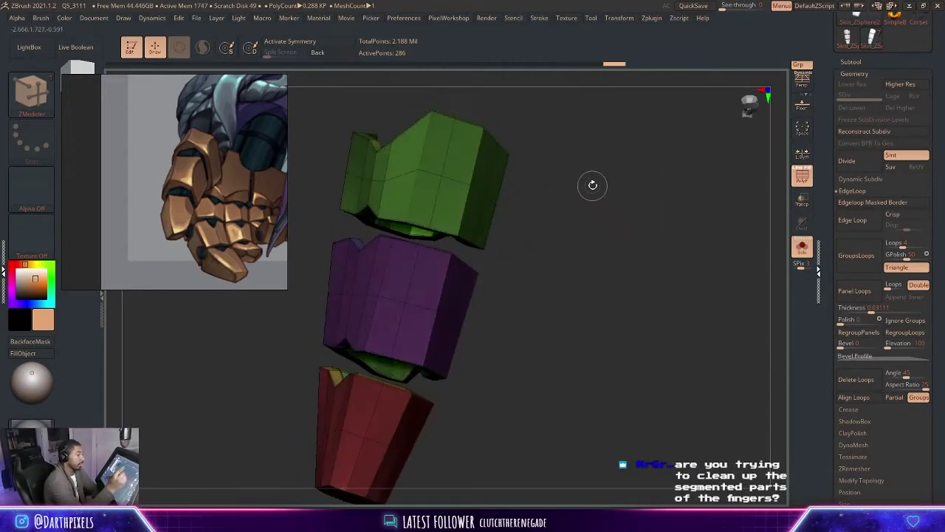
click(422, 150)
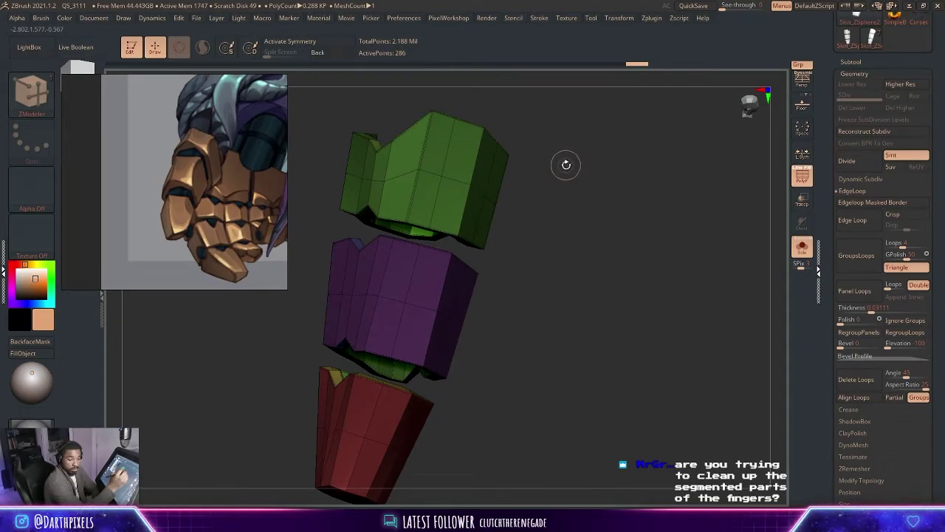
drag(561, 173, 525, 186)
drag(452, 186, 503, 141)
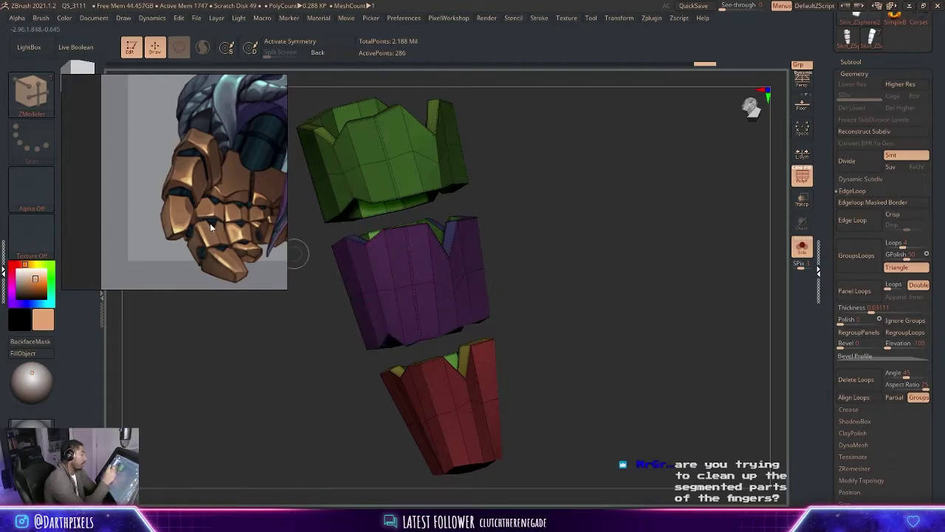
Examine the edges of all three finger segments from the sides, the fingertip and the open end.
drag(527, 160, 508, 190)
drag(674, 222, 542, 220)
drag(621, 208, 527, 273)
drag(584, 247, 487, 263)
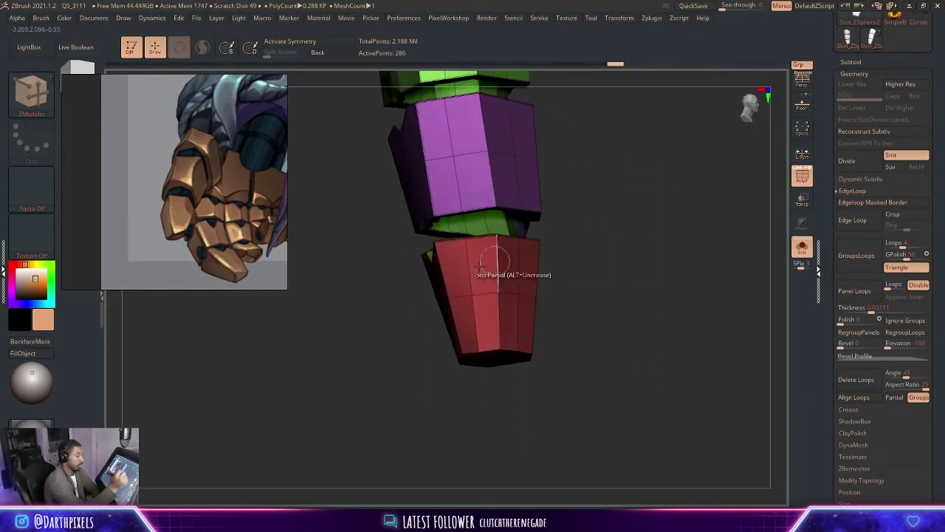
drag(553, 251, 564, 211)
drag(526, 262, 466, 291)
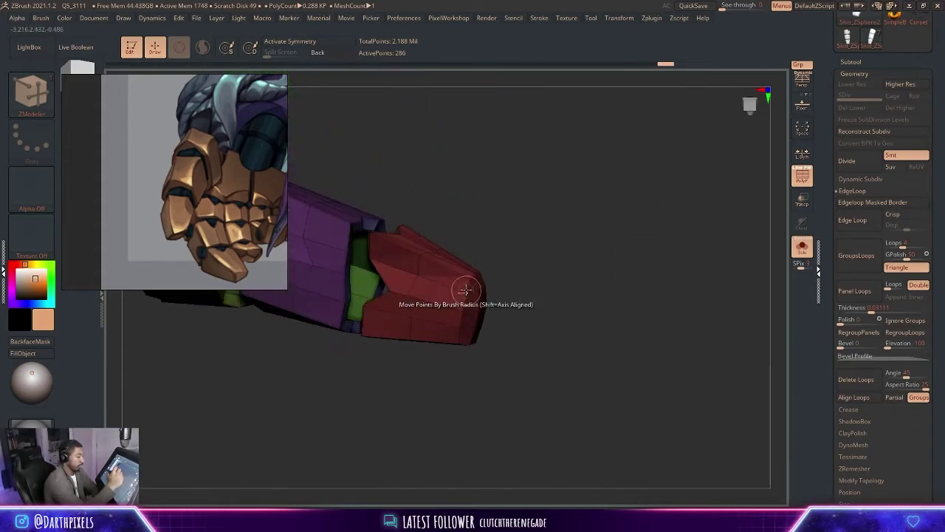
drag(523, 261, 583, 206)
drag(517, 209, 582, 215)
Switch the Crease target to single edges and crease an edge on the uppermost segment's open rim.
key(space)
click(357, 333)
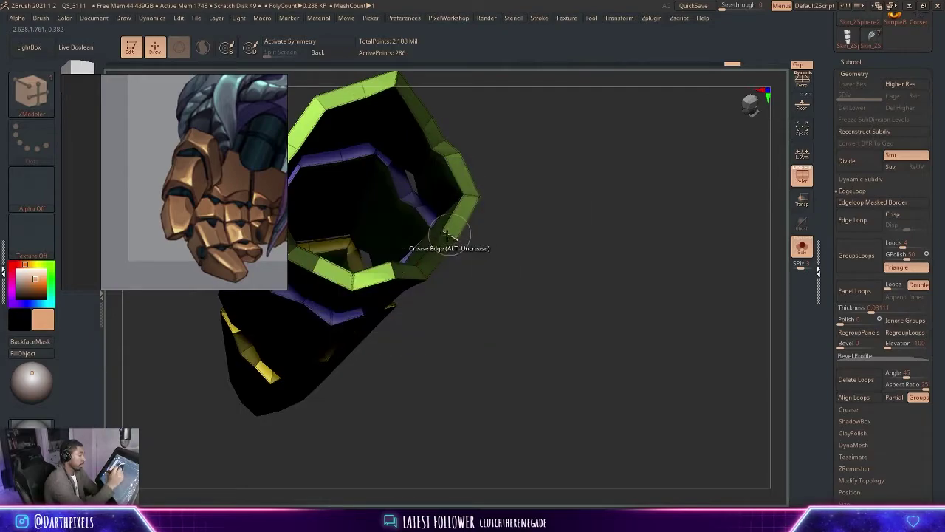
click(434, 246)
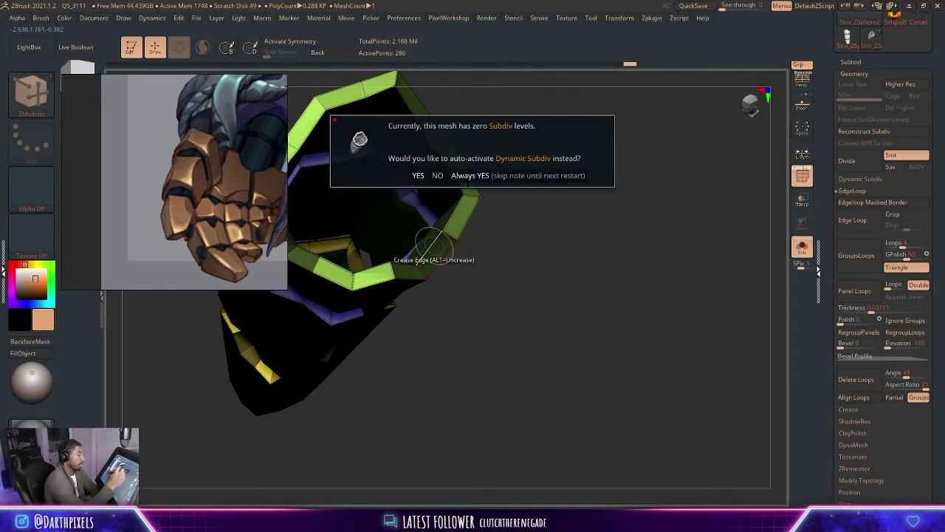
Preview the finger with Dynamic Subdiv, always allowing its auto-activation, and hide the wireframe.
click(518, 176)
alt+drag(553, 251, 522, 163)
key(shift+f)
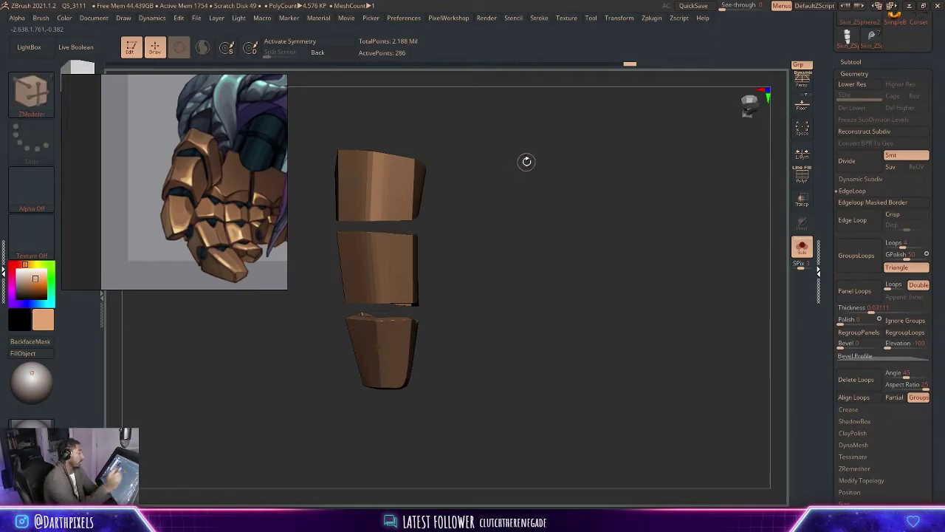
Compare the smoothed finger with the gauntlet hand in the reference image, and return to the unsmoothed wireframe display.
scroll(255, 108, down, 5)
middle_drag(272, 138, 151, 153)
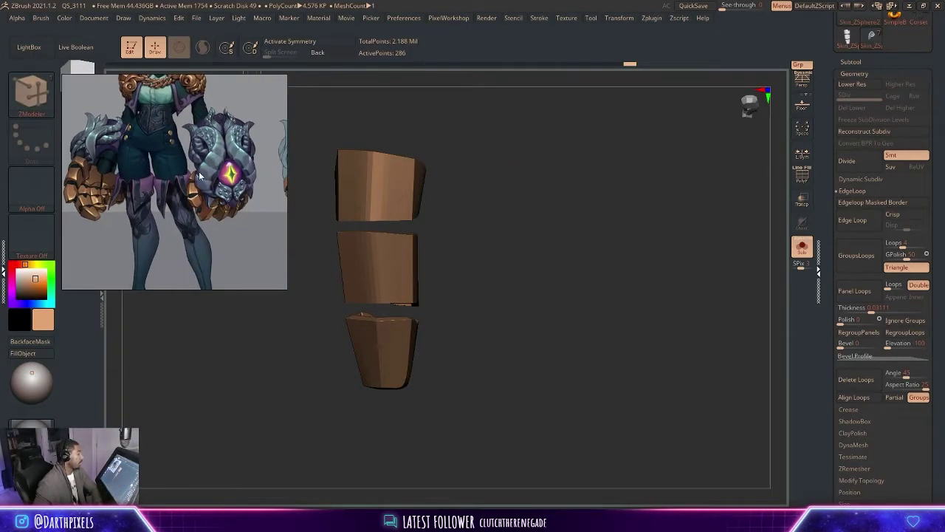
scroll(198, 173, up, 1)
middle_drag(163, 204, 268, 222)
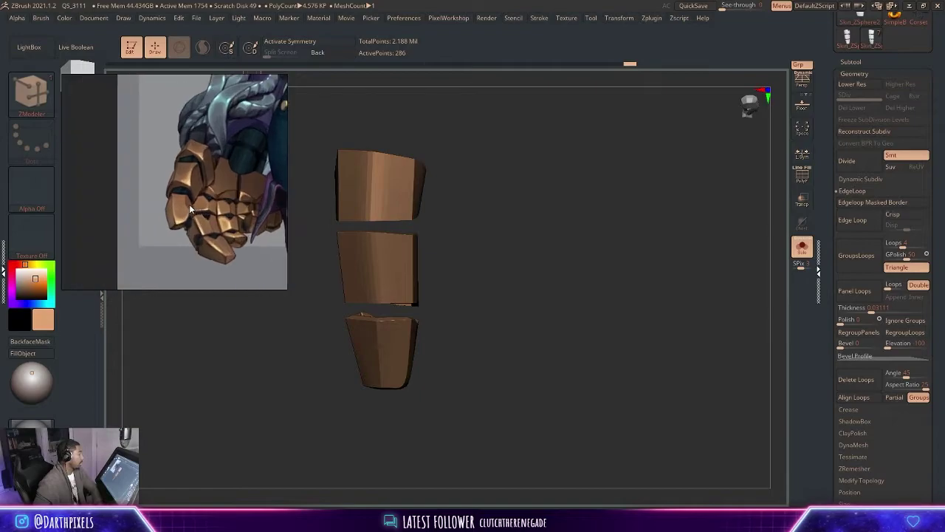
drag(462, 189, 516, 171)
key(shift+f)
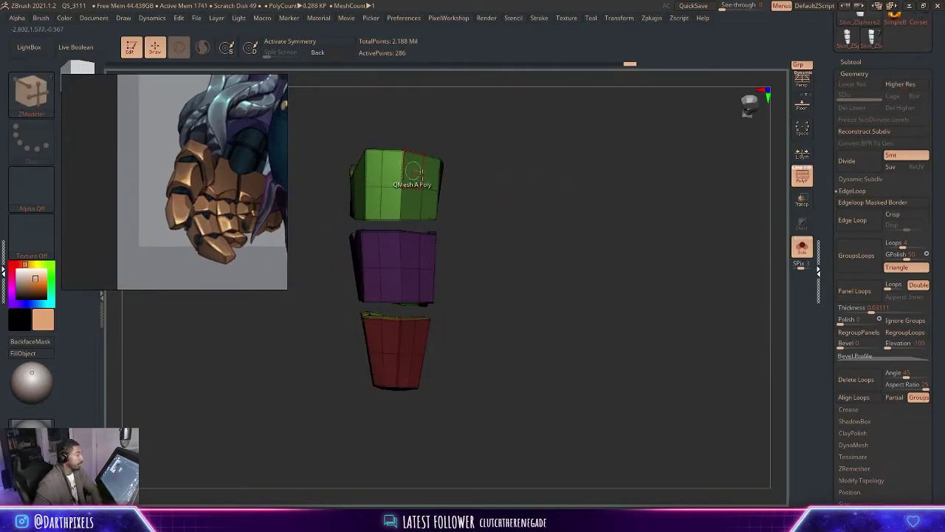
Crease the lengthwise corner edges on the uppermost and middle finger segments with the single-edge Crease action.
key(space)
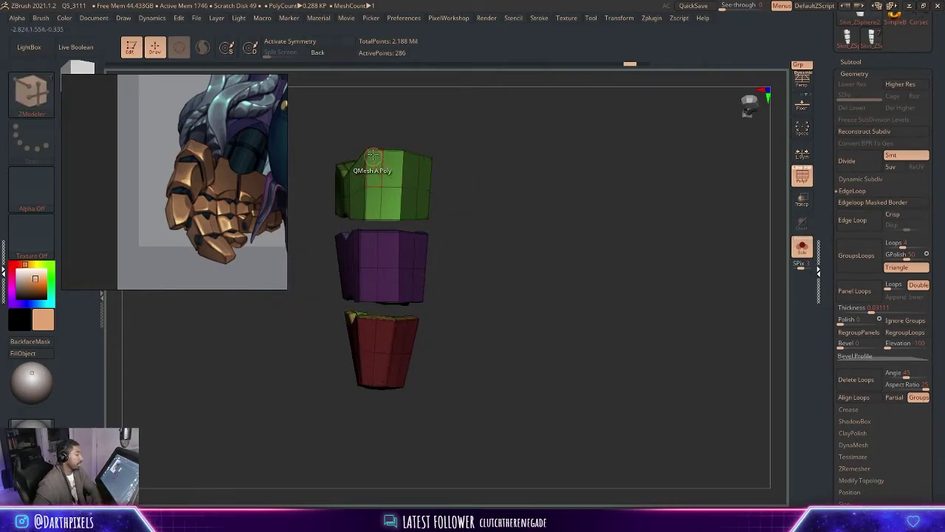
alt+drag(387, 143, 528, 205)
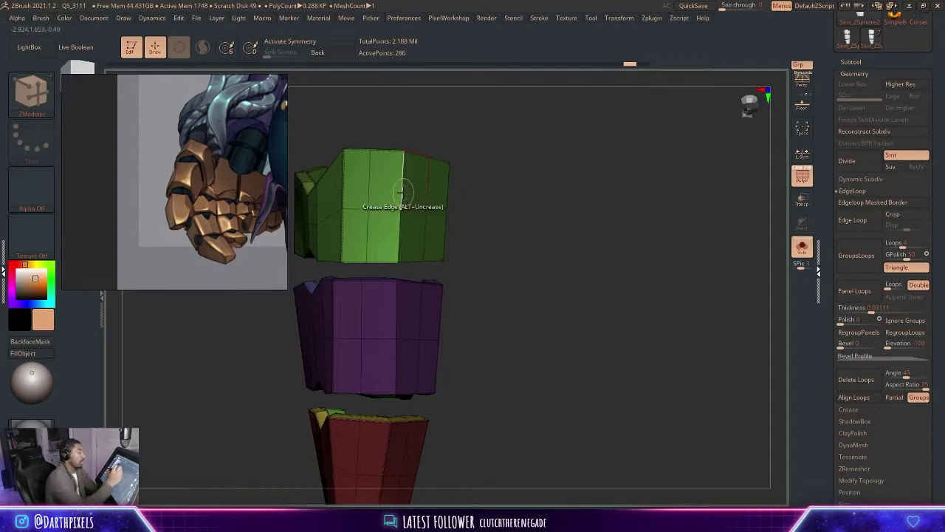
key(space)
click(395, 336)
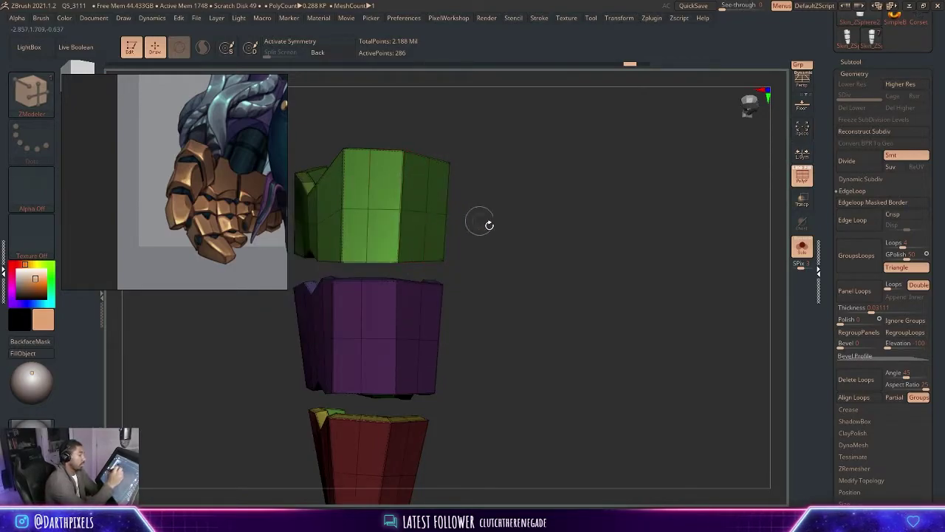
alt+drag(484, 222, 493, 150)
click(435, 242)
click(426, 262)
mouse_move(480, 243)
mouse_down()
mouse_move(523, 237)
mouse_move(510, 209)
mouse_move(413, 251)
mouse_up()
key(shift+f)
key(shift+f)
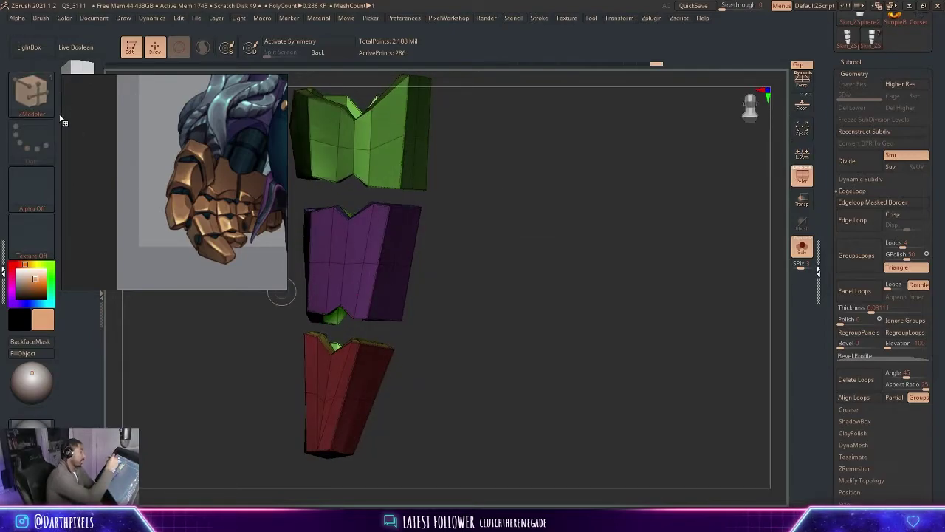
Switch to the Move Topological brush, adjust its size, and reshape the V-notches of the middle finger segment.
click(49, 106)
click(426, 98)
key(space)
key(space)
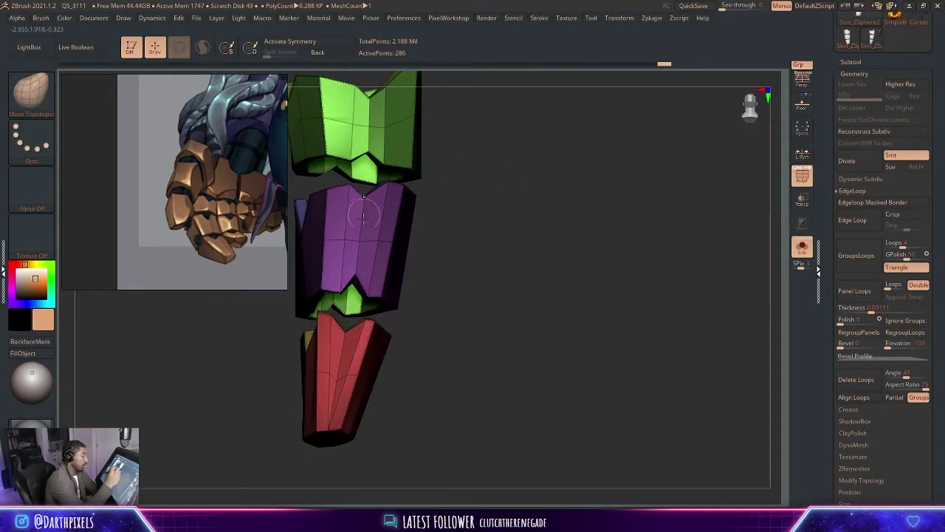
mouse_move(457, 214)
mouse_down()
mouse_move(450, 238)
mouse_move(353, 285)
mouse_up()
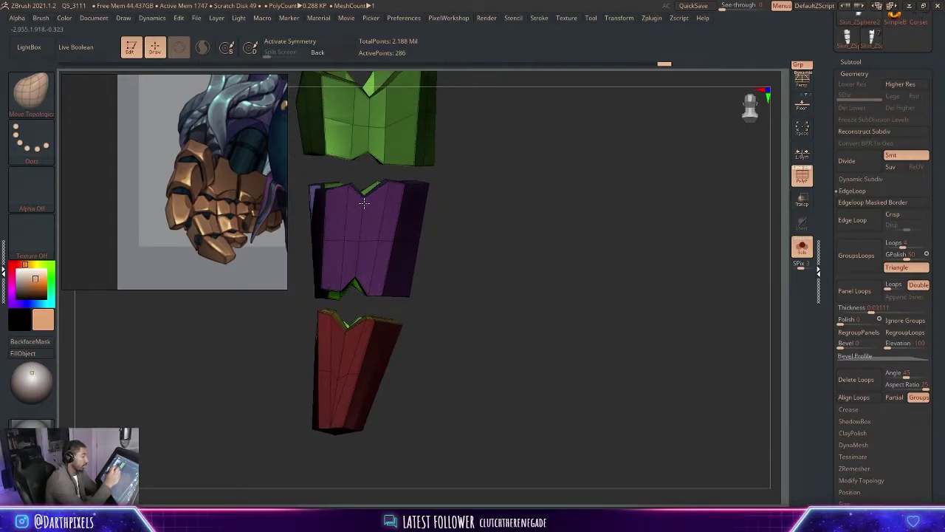
Preview the finger smoothed without its wireframe, and return to the unsmoothed wireframe display.
key(shift+f)
key(d)
drag(454, 179, 491, 197)
key(shift+f)
key(shift+d)
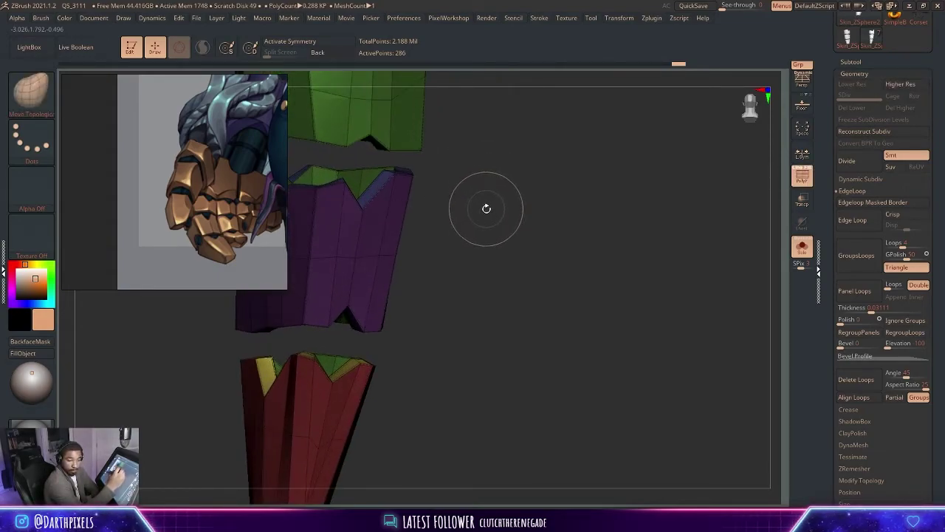
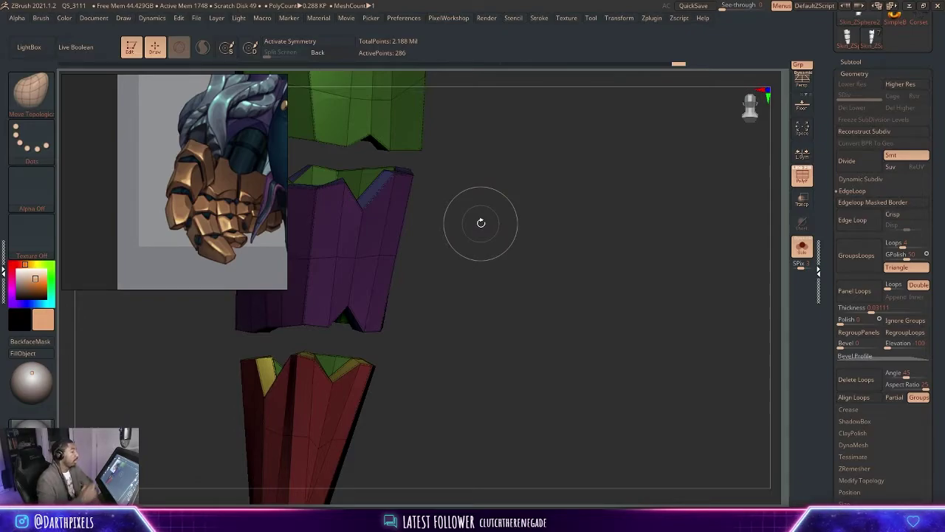
Resize the Move Topological brush and refine the side V-notches of the uppermost and middle segments.
alt+drag(496, 243, 488, 191)
alt+drag(487, 191, 513, 280)
alt+drag(511, 231, 537, 289)
key(space)
key(space)
drag(372, 225, 377, 224)
key(space)
key(space)
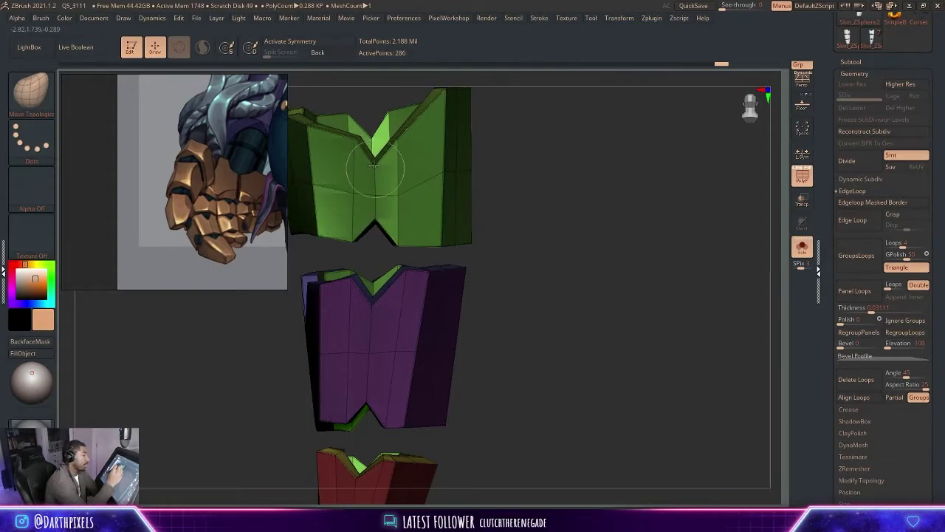
Adjust the upper and lower rim notches of the uppermost segment from several sides, checking the whole finger.
drag(514, 108, 523, 141)
drag(444, 182, 449, 197)
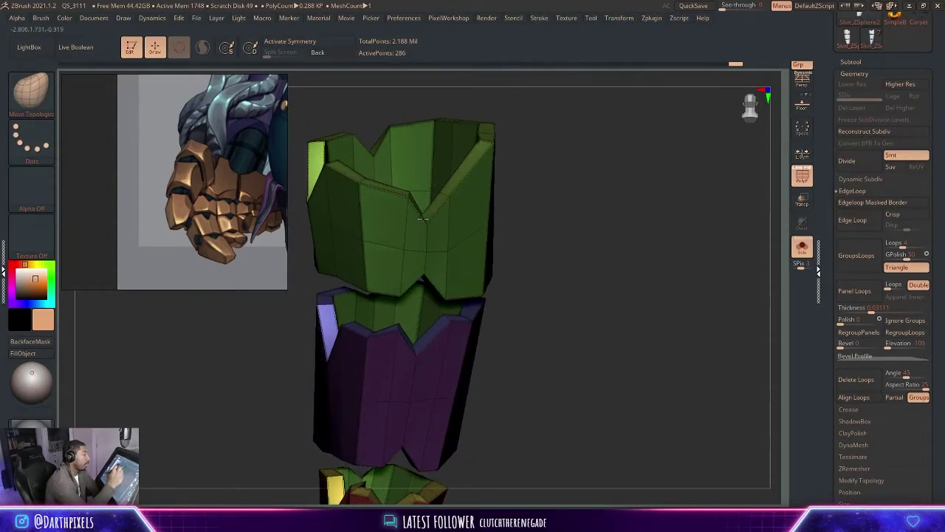
drag(553, 154, 465, 156)
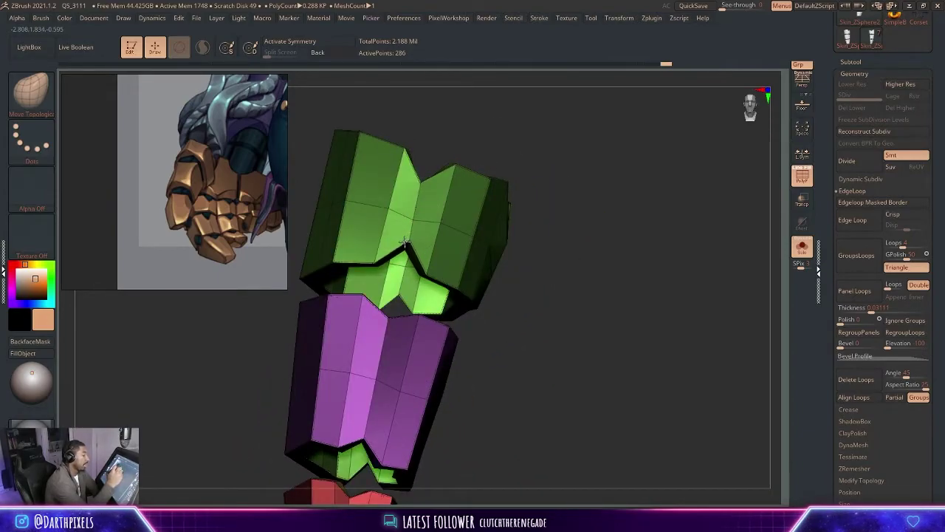
mouse_move(517, 137)
mouse_down()
mouse_move(549, 163)
mouse_move(529, 125)
mouse_move(522, 131)
mouse_up()
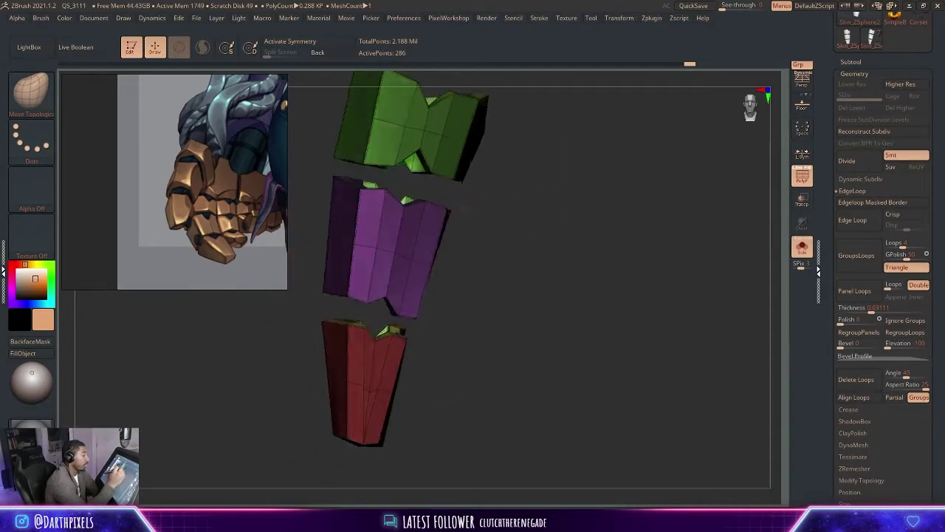
drag(468, 210, 406, 214)
drag(496, 255, 398, 241)
mouse_move(476, 220)
mouse_down()
mouse_move(497, 219)
mouse_move(472, 232)
mouse_up()
mouse_move(443, 310)
mouse_down()
mouse_move(489, 287)
mouse_move(449, 280)
mouse_move(494, 261)
mouse_move(458, 274)
mouse_move(513, 232)
mouse_move(475, 222)
mouse_up()
Switch to the ZModeler brush and crease edges along the fingertip segment, checking the result smoothed without the wireframe.
key(b)
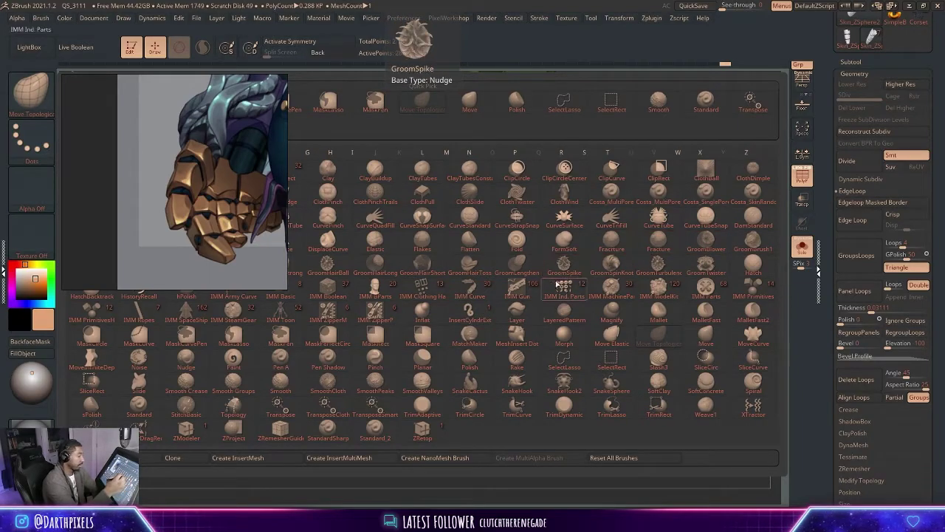
click(186, 432)
mouse_move(477, 264)
alt+mouse_down()
mouse_move(446, 271)
mouse_move(553, 270)
mouse_move(702, 185)
mouse_move(663, 238)
mouse_move(628, 239)
alt+mouse_up()
key(space)
click(367, 329)
click(444, 274)
mouse_move(597, 211)
mouse_down()
mouse_move(612, 203)
mouse_move(601, 158)
mouse_move(609, 177)
mouse_move(578, 170)
mouse_move(591, 156)
mouse_move(559, 177)
mouse_move(523, 174)
mouse_move(559, 226)
mouse_move(556, 199)
mouse_move(522, 175)
mouse_move(517, 274)
mouse_move(517, 244)
mouse_move(559, 185)
mouse_move(569, 238)
mouse_up()
key(d)
key(shift+f)
key(shift+d)
click(454, 300)
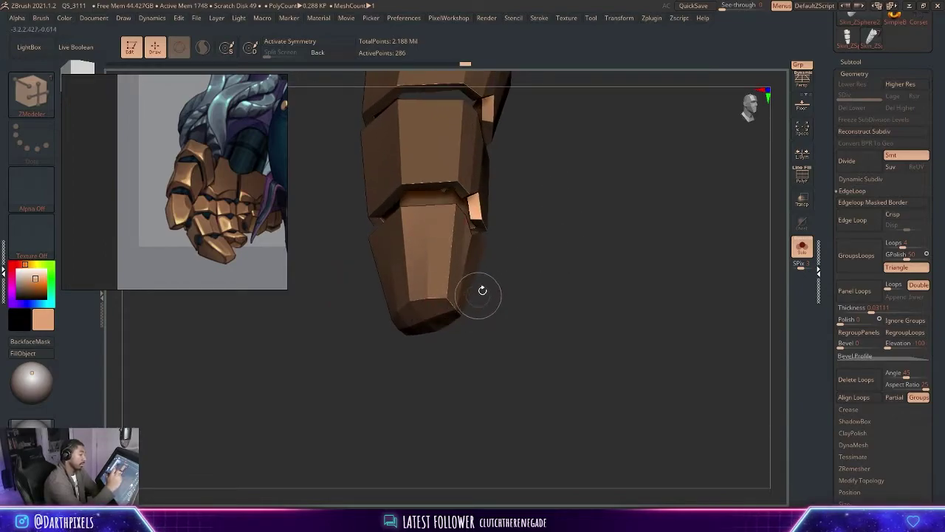
Examine the creased finger with Dynamic Subdiv on and the wireframe hidden, and return to the unsmoothed wireframe display.
key(d)
key(shift+f)
key(shift+d)
key(shift+f)
alt+drag(526, 274, 472, 302)
key(shift+f)
mouse_move(506, 336)
mouse_down()
mouse_move(527, 337)
mouse_move(534, 293)
mouse_move(506, 239)
mouse_move(511, 282)
mouse_move(525, 302)
mouse_move(545, 287)
mouse_move(566, 189)
mouse_move(571, 251)
mouse_move(548, 270)
mouse_move(553, 227)
mouse_move(548, 245)
mouse_move(562, 321)
mouse_move(546, 282)
mouse_up()
key(shift+f)
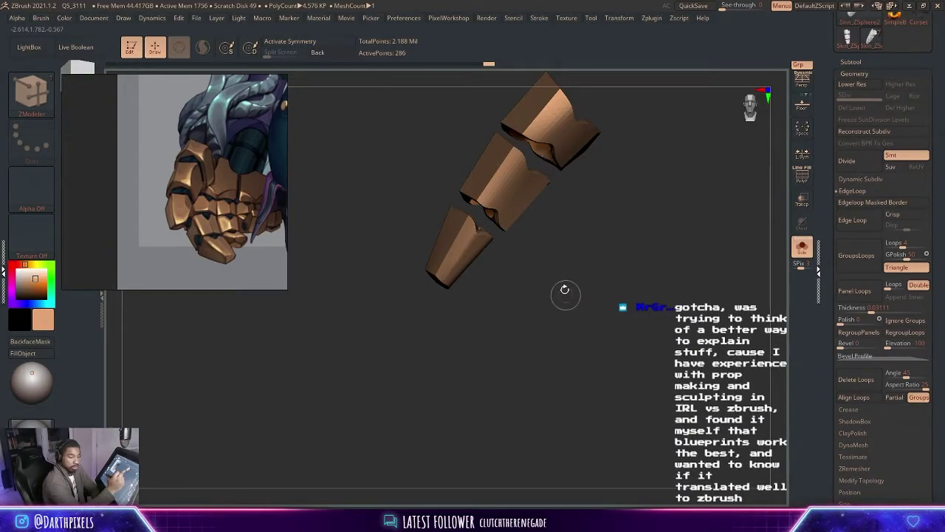
drag(565, 293, 544, 297)
key(shift+d)
key(shift+f)
mouse_move(516, 268)
mouse_down()
mouse_move(571, 274)
mouse_move(560, 255)
mouse_up()
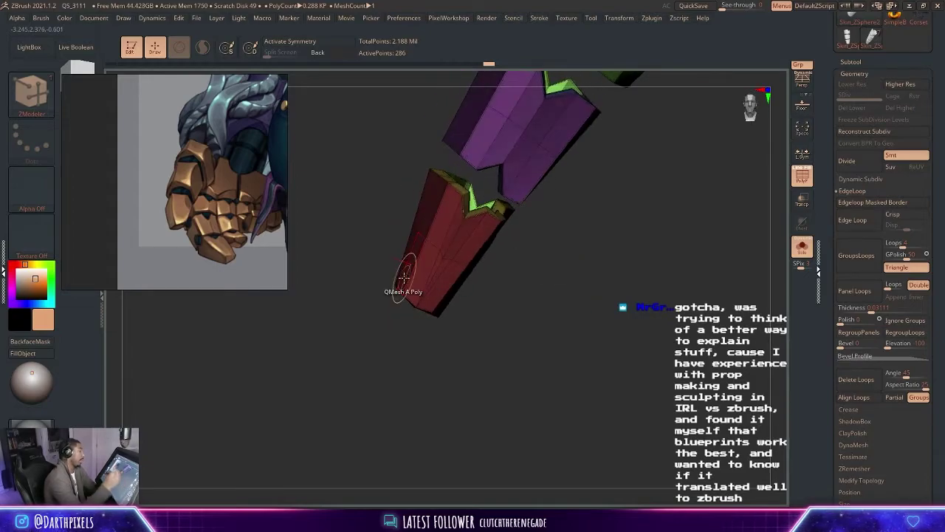
Switch to the Move brush and adjust the side edges and notch points of the fingertip segment.
click(50, 113)
click(465, 101)
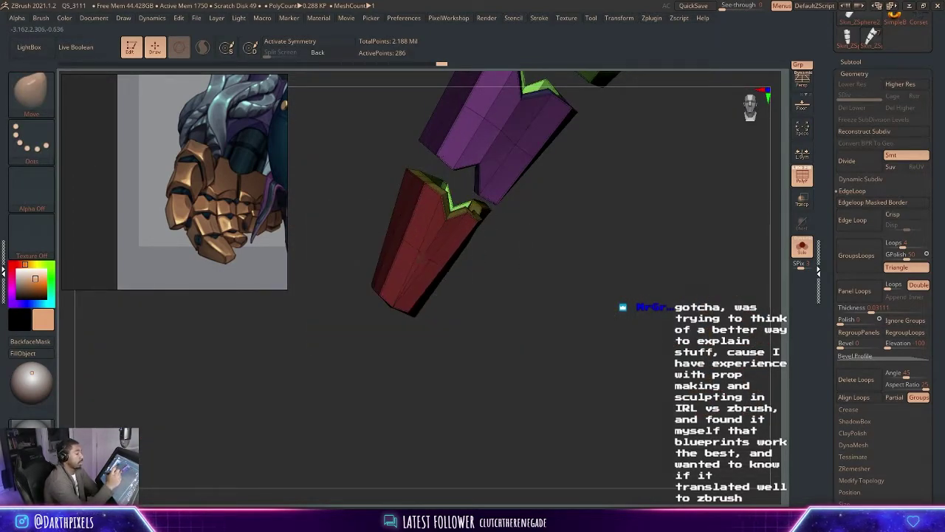
mouse_move(525, 249)
mouse_down()
mouse_move(542, 247)
mouse_move(515, 230)
mouse_move(421, 253)
mouse_move(415, 278)
mouse_up()
right_click(421, 255)
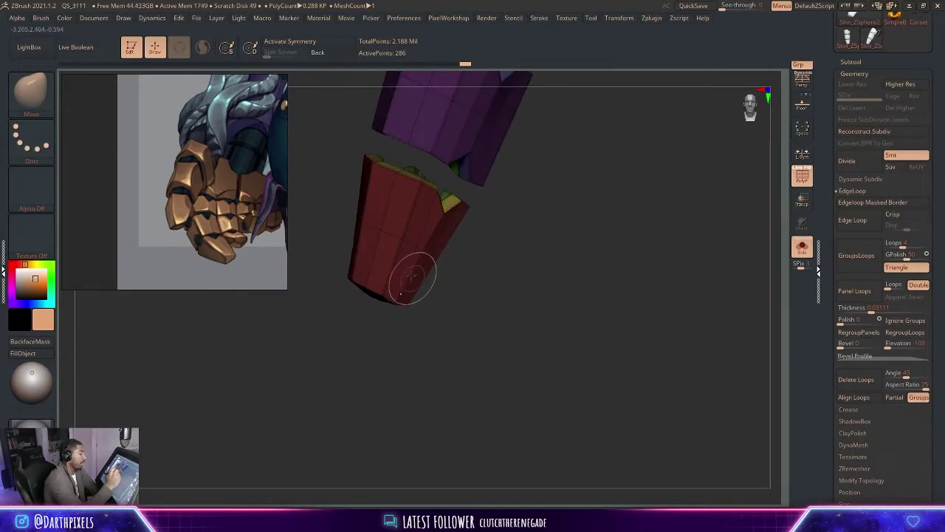
right_click(424, 250)
drag(511, 225, 494, 272)
right_click(426, 248)
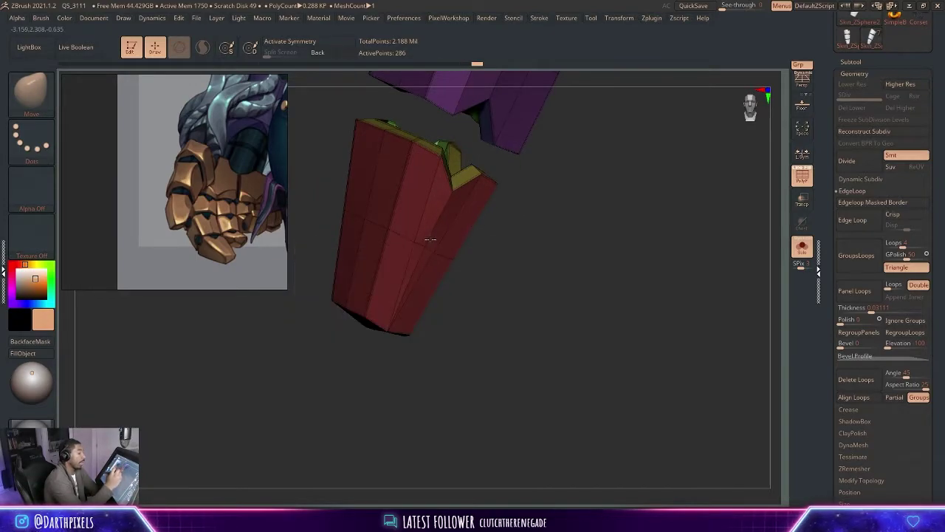
drag(541, 167, 453, 173)
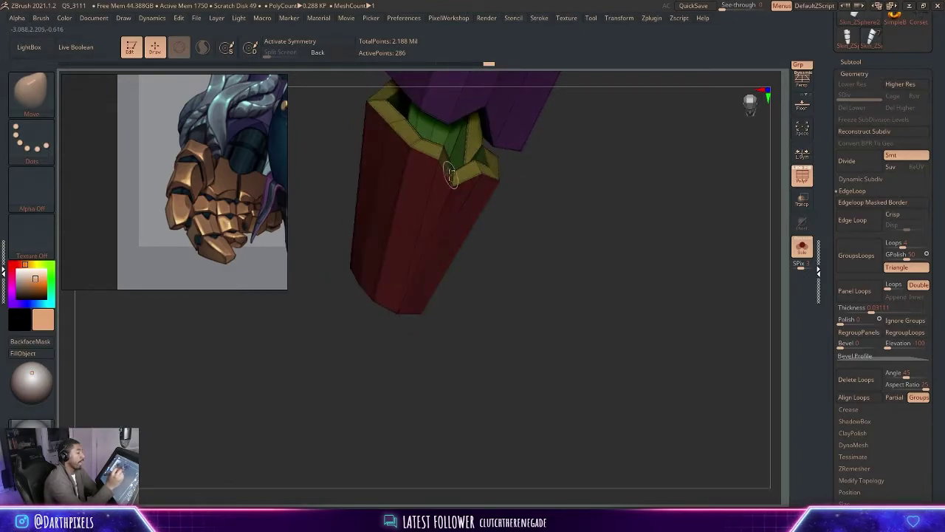
drag(510, 185, 548, 237)
Resize the Move brush and reshape the open rim of the fingertip segment around its V-notch.
key(space)
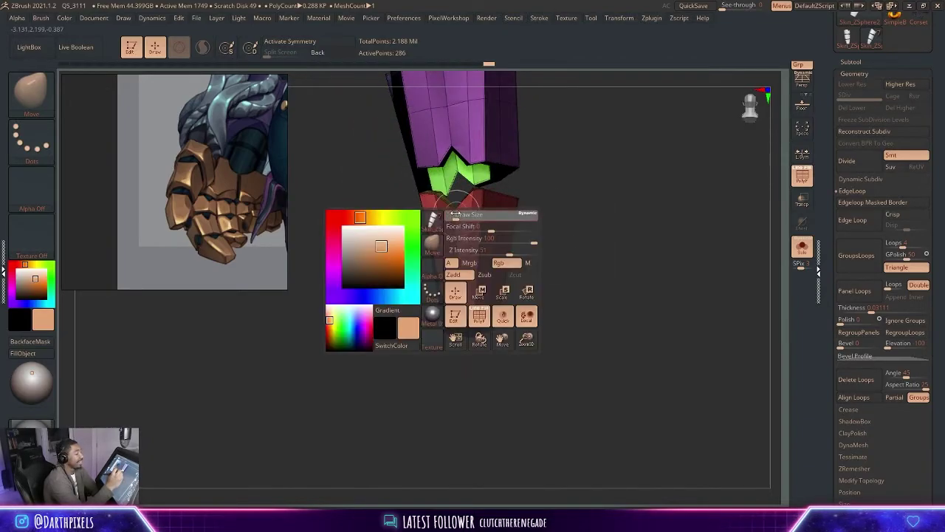
drag(565, 175, 550, 206)
key(space)
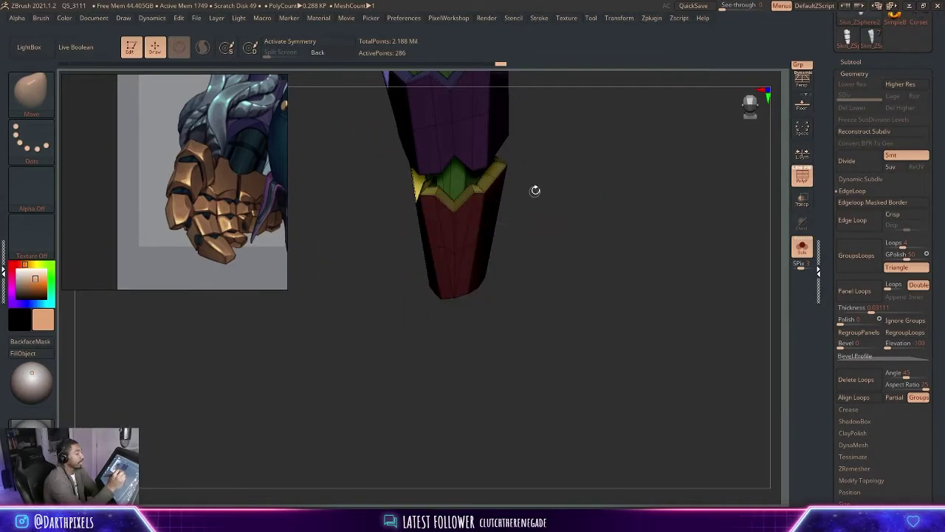
mouse_move(539, 161)
mouse_down()
mouse_move(520, 199)
mouse_move(578, 184)
mouse_move(572, 215)
mouse_move(561, 212)
mouse_up()
key(space)
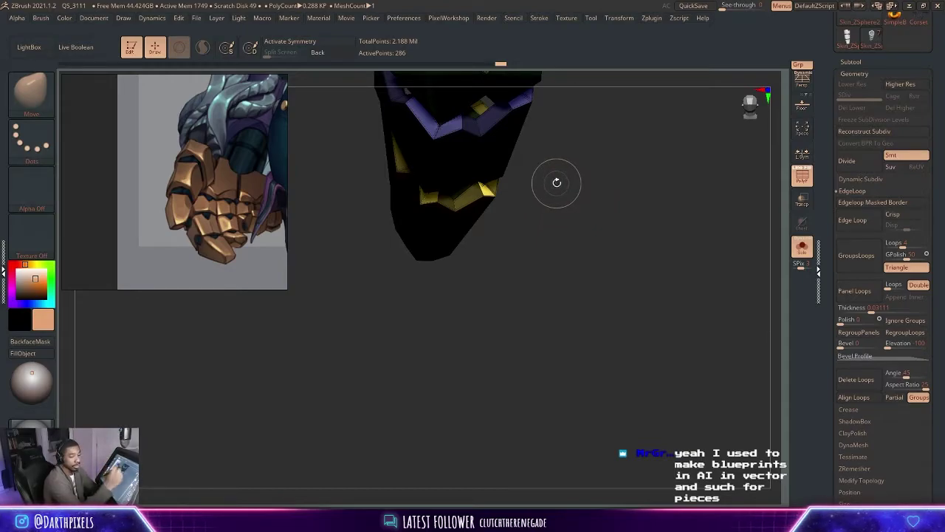
drag(521, 258, 557, 232)
mouse_move(557, 231)
mouse_down()
mouse_move(574, 179)
mouse_move(551, 194)
mouse_move(556, 227)
mouse_move(536, 214)
mouse_move(519, 245)
mouse_up()
Refine the fingertip segment's rim points between its side notches with the wireframe hidden, and show the wireframe again.
key(shift+f)
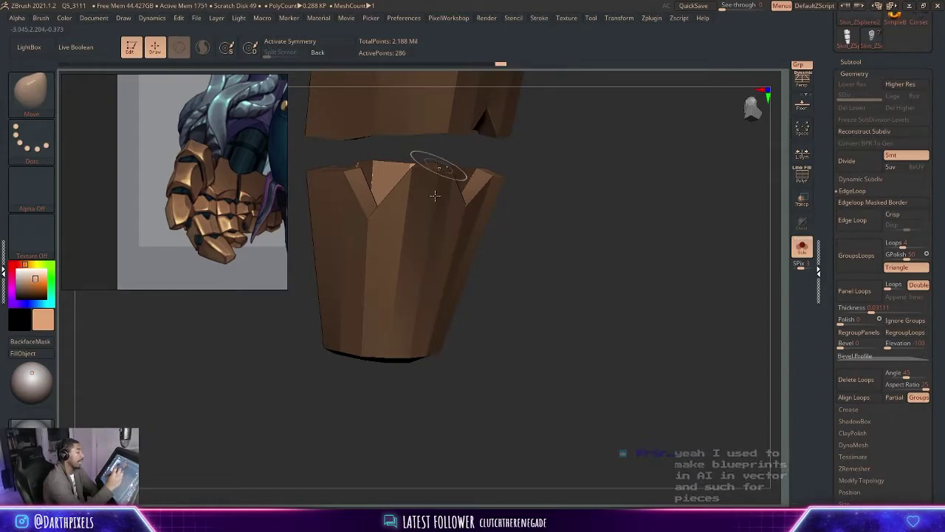
drag(513, 230, 490, 249)
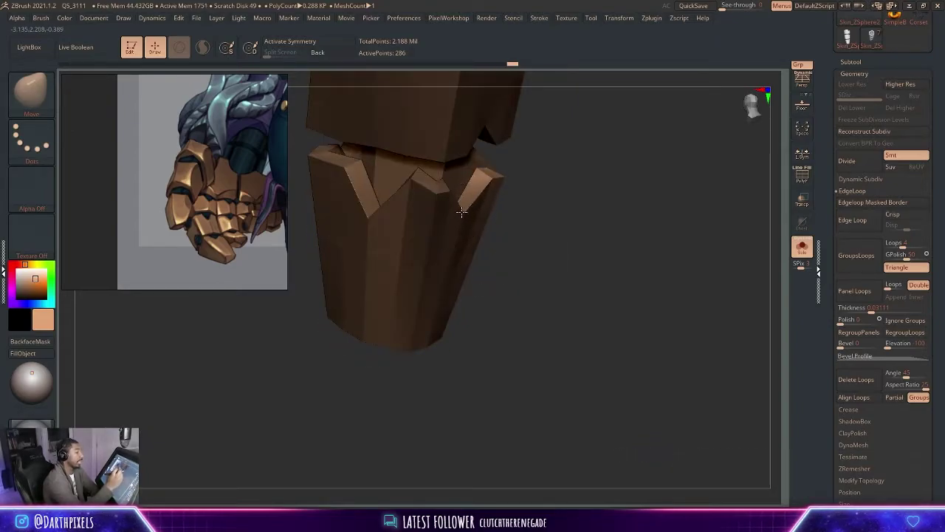
mouse_move(544, 222)
shift+mouse_down()
mouse_move(528, 194)
mouse_move(486, 216)
mouse_move(519, 293)
mouse_move(486, 213)
shift+mouse_up()
key(shift+f)
Adjust the Move brush size and reshape the sides of the middle finger segment around its V-notch.
key(space)
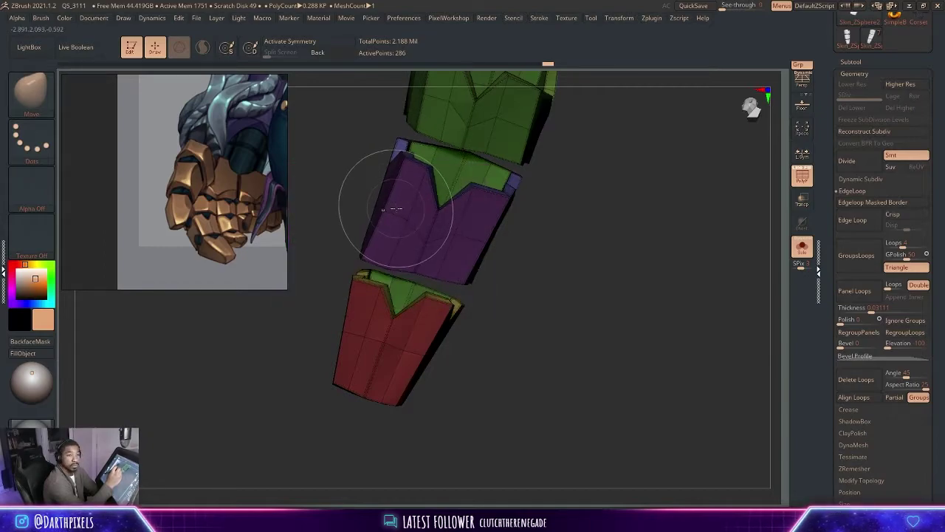
mouse_move(543, 171)
mouse_down()
mouse_move(565, 222)
mouse_move(539, 224)
mouse_move(513, 173)
mouse_move(513, 221)
mouse_move(498, 209)
mouse_move(500, 186)
mouse_move(523, 211)
mouse_move(501, 193)
mouse_move(512, 249)
mouse_move(464, 245)
mouse_up()
key(shift+f)
key(space)
key(shift+f)
drag(523, 231, 530, 234)
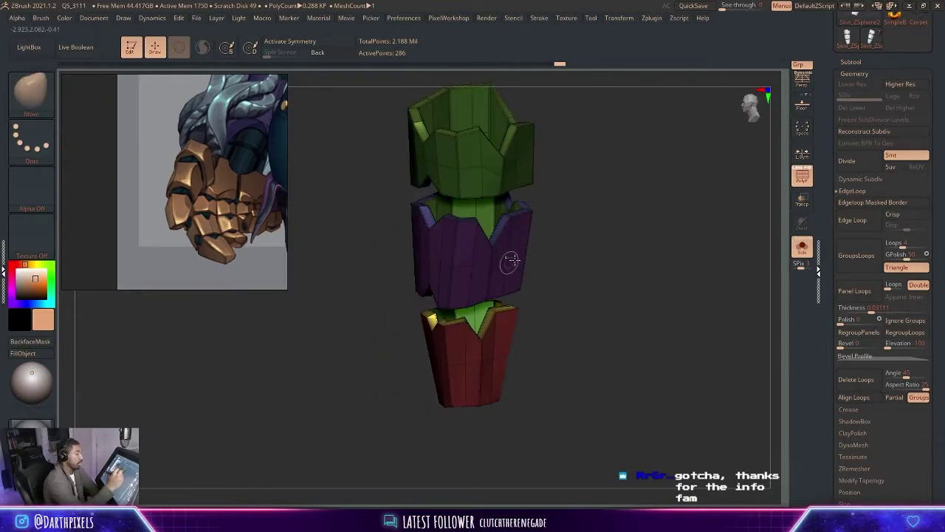
Switch to the ZModeler brush and set the edge action to Move with the EdgeLoop Complete target.
click(31, 92)
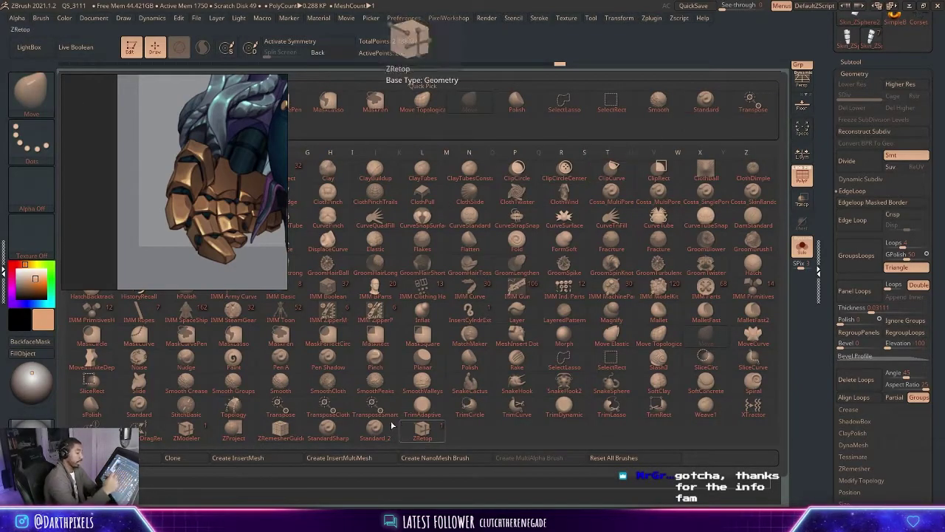
click(186, 430)
drag(627, 214, 592, 217)
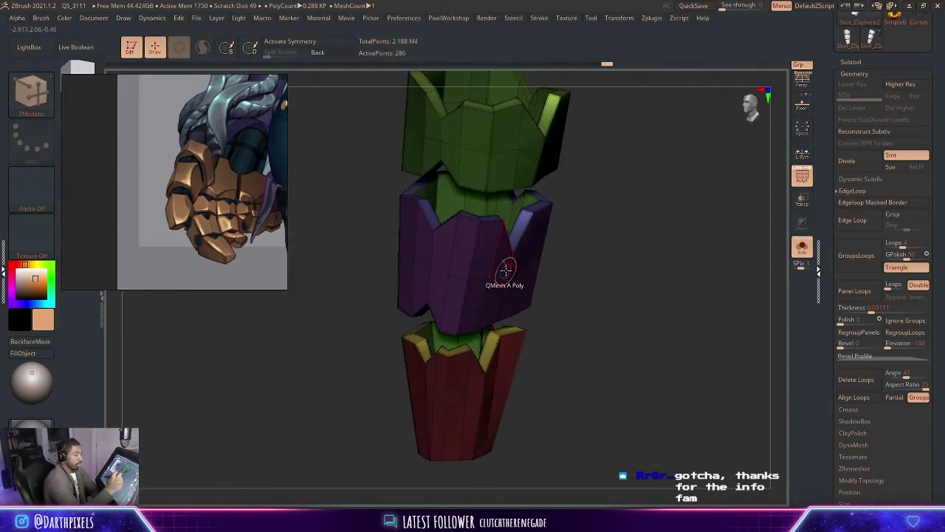
key(space)
drag(561, 259, 574, 218)
key(space)
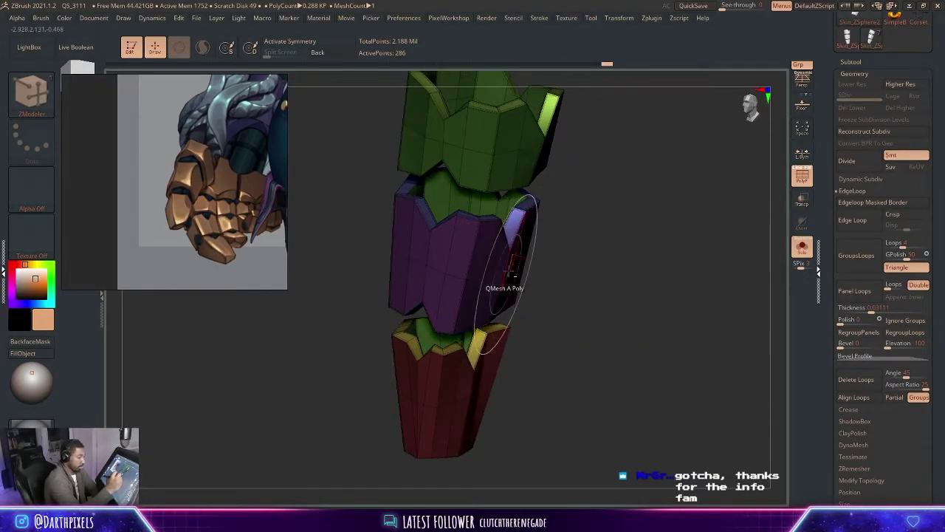
key(space)
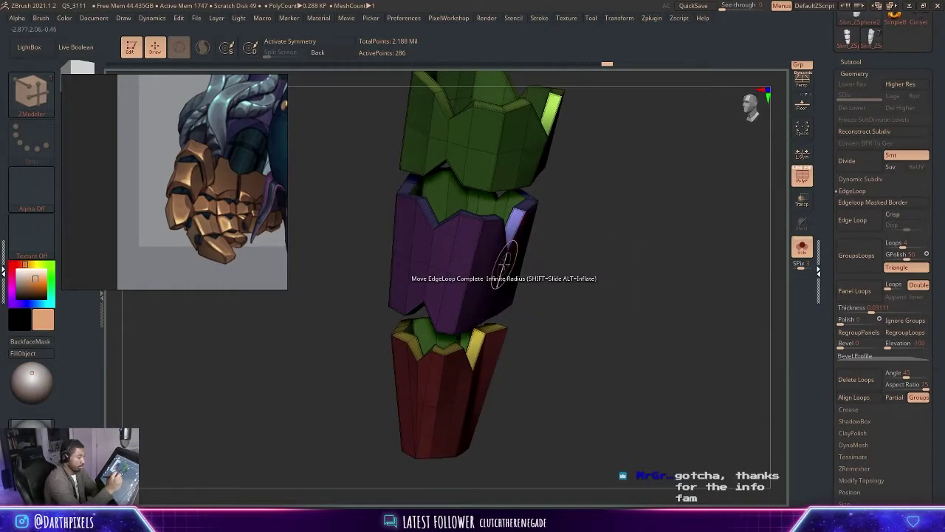
Try to move the edge loop below the middle segment's side V-notch and open the polygon actions.
drag(566, 239, 508, 273)
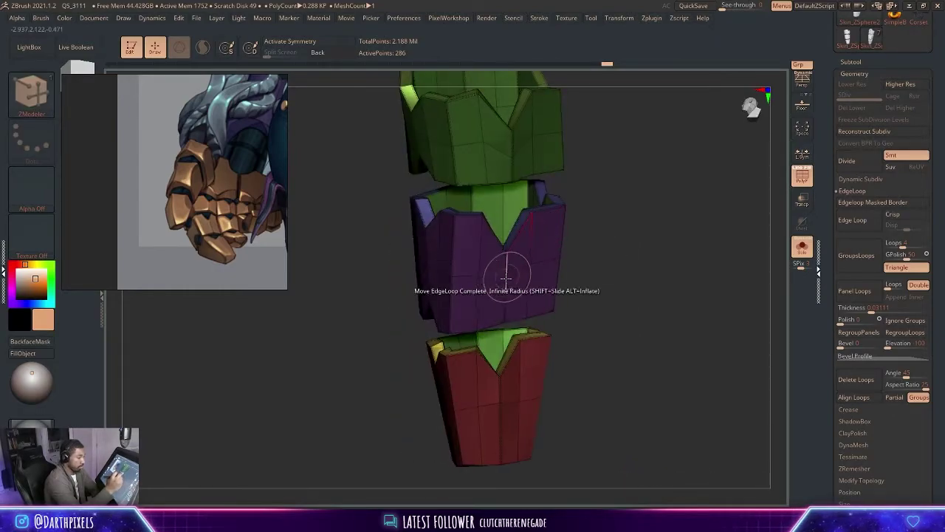
key(space)
key(space)
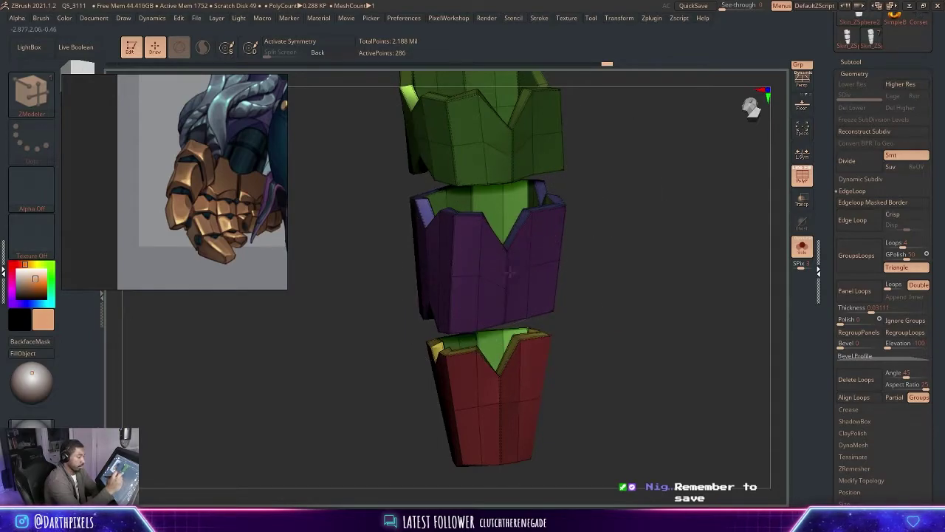
key(space)
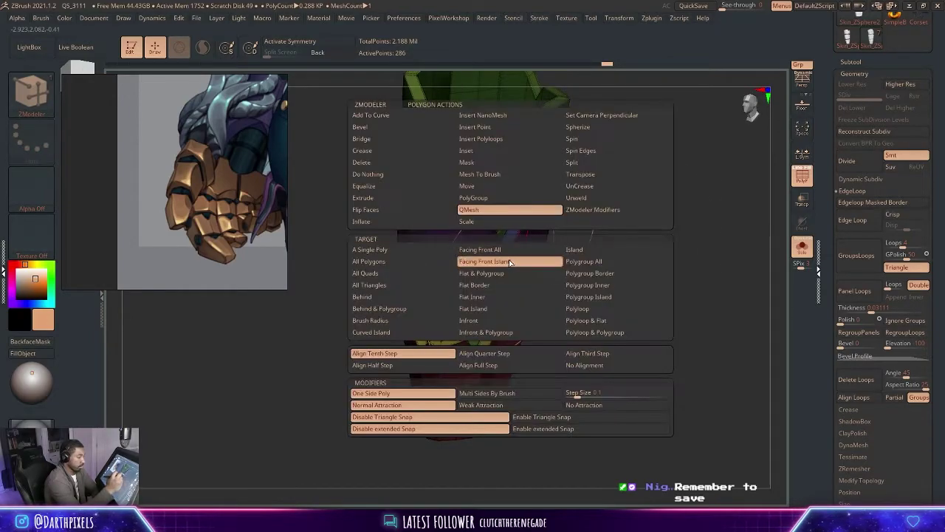
key(b)
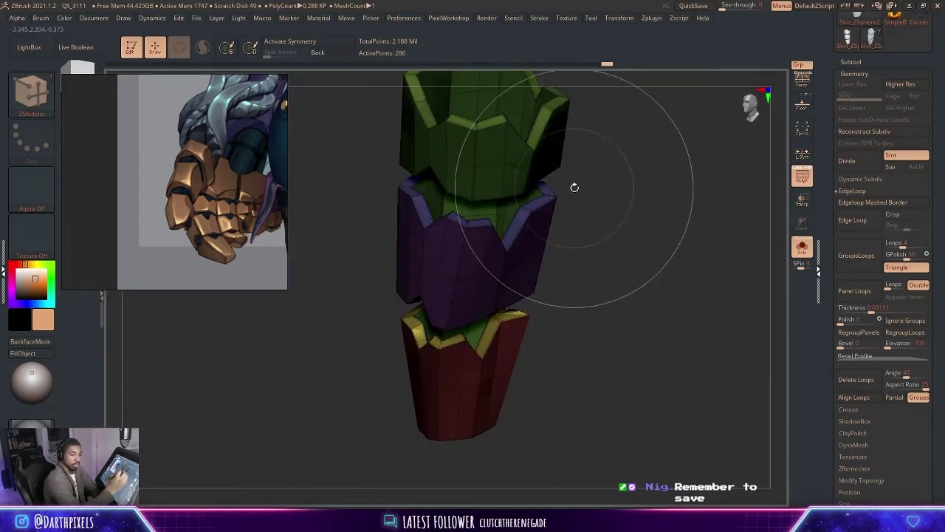
Set the ZModeler edge action to Transpose with the EdgeLoop Partial target and apply it to the edge loop below the middle segment's V-notch.
drag(600, 243, 545, 277)
key(space)
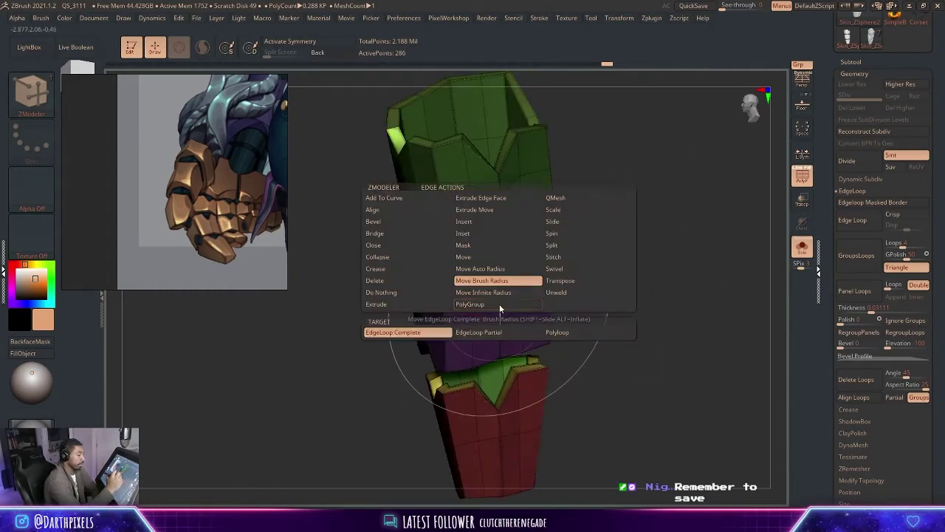
click(558, 285)
click(487, 332)
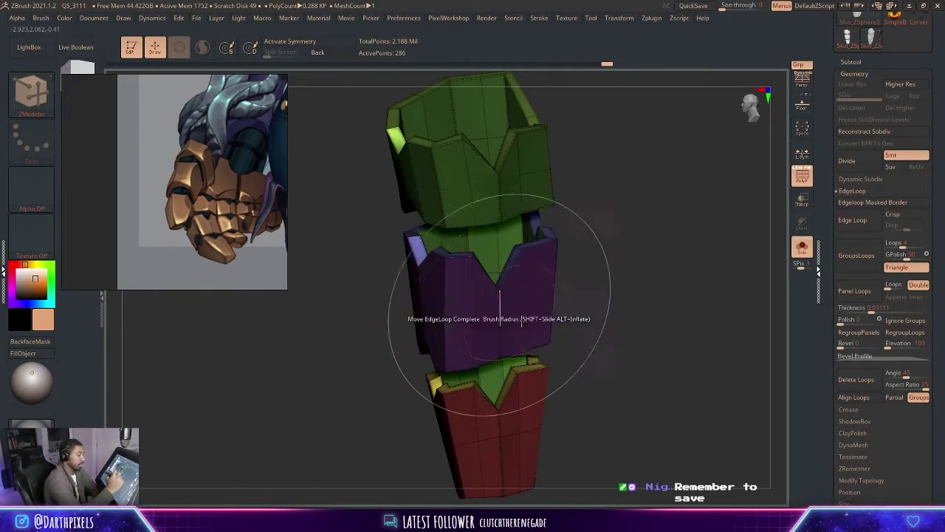
click(477, 314)
mouse_move(593, 255)
mouse_down()
mouse_move(607, 263)
mouse_move(547, 291)
mouse_move(568, 230)
mouse_move(591, 224)
mouse_move(576, 266)
mouse_up()
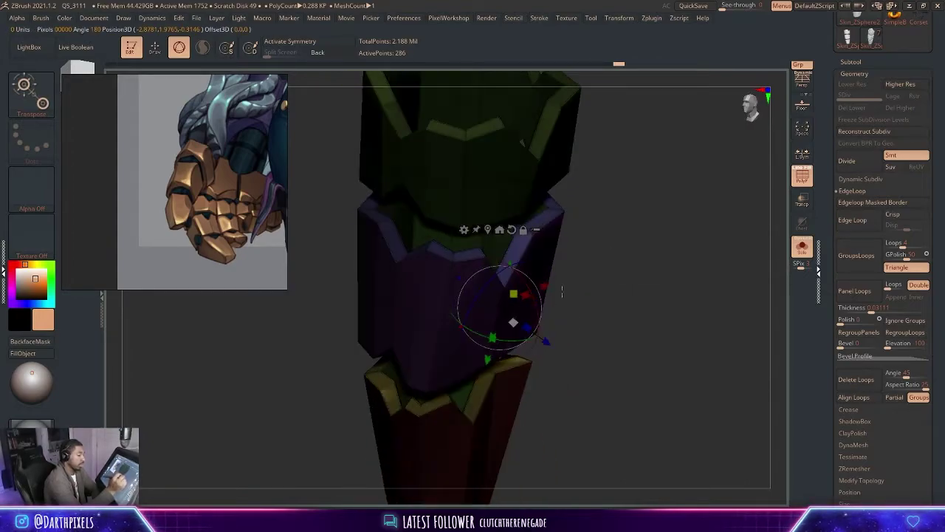
Adjust the isolated edge loop on the middle segment with the gizmo, return to draw mode, and inspect the shape without the wireframe.
mouse_move(552, 345)
mouse_down()
mouse_move(612, 270)
mouse_move(596, 275)
mouse_move(611, 290)
mouse_move(565, 280)
mouse_move(536, 352)
mouse_move(581, 289)
mouse_move(678, 226)
mouse_move(645, 262)
mouse_move(643, 200)
mouse_move(619, 191)
mouse_up()
key(q)
click(514, 309)
key(shift+f)
alt+drag(618, 191, 624, 272)
key(shift+f)
key(q)
mouse_move(625, 212)
mouse_down()
mouse_move(630, 226)
mouse_move(603, 211)
mouse_move(622, 251)
mouse_move(633, 239)
mouse_move(646, 300)
mouse_up()
Set the ZModeler edge action to Insert and add edge loops through the side V-notch of the green finger segment.
key(space)
click(31, 92)
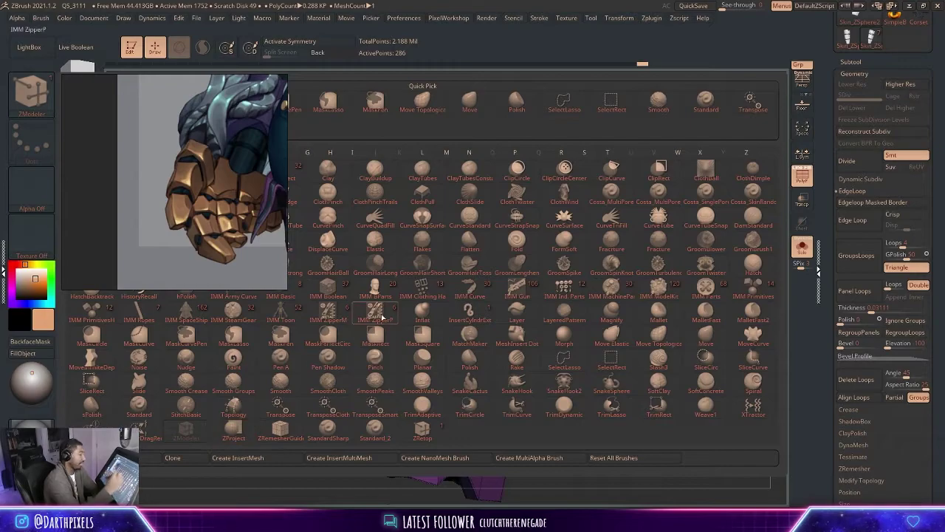
mouse_move(581, 238)
mouse_down()
mouse_move(618, 227)
mouse_move(607, 250)
mouse_up()
key(space)
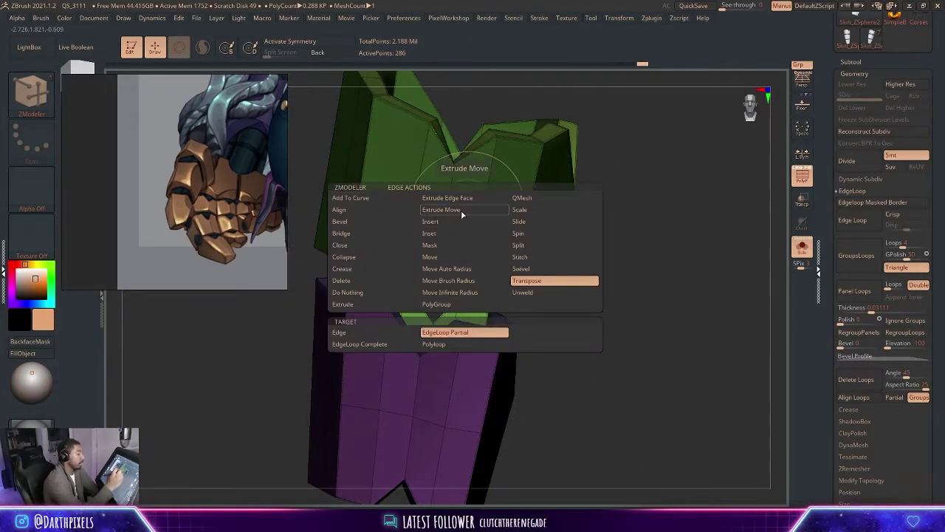
click(430, 222)
click(436, 201)
click(434, 205)
Switch to the Move Topological brush and reshape the new edges around the green segment's side notch.
key(space)
key(b)
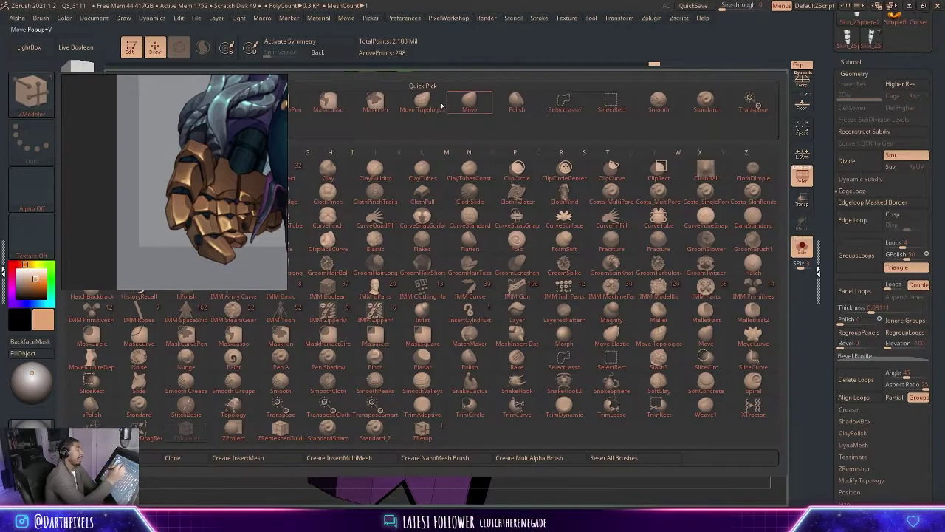
key(m)
key(t)
key(space)
right_drag(401, 244, 400, 257)
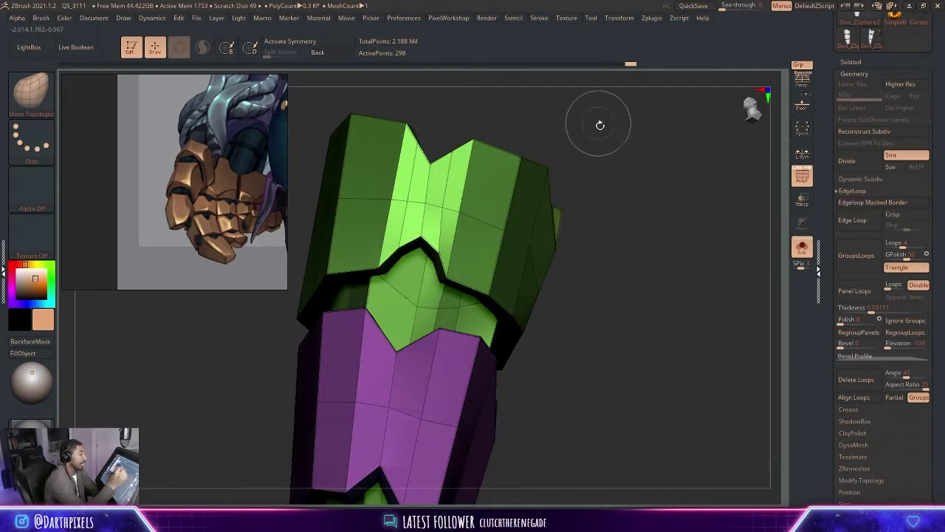
right_drag(600, 123, 452, 142)
right_drag(586, 153, 548, 205)
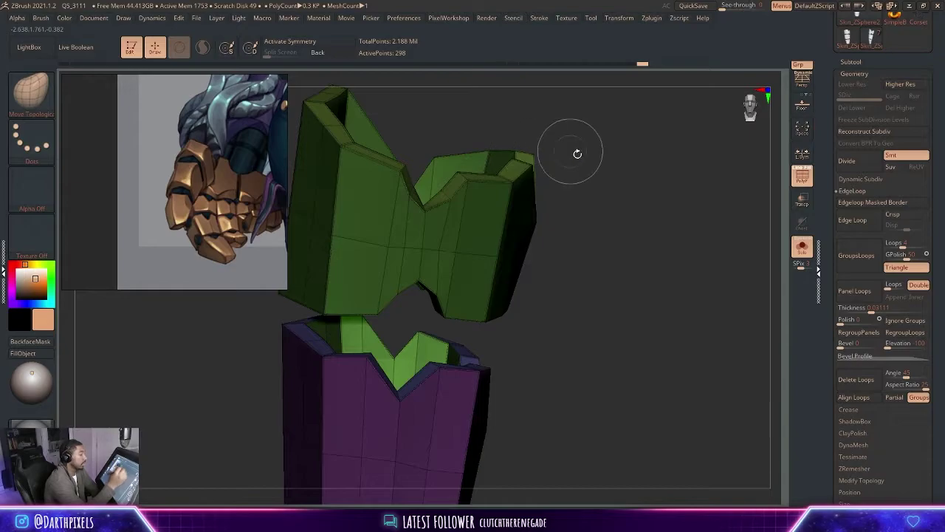
right_drag(571, 150, 542, 176)
Refine the upper rim of the green segment's side V-notch, then preview the fingers with Dynamic Subdivision and turn the preview off.
key(space)
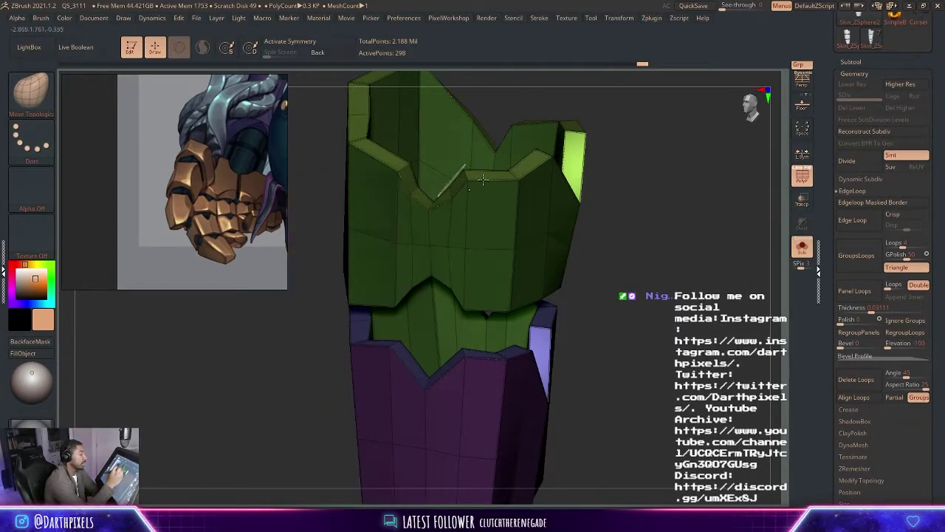
right_drag(633, 198, 610, 172)
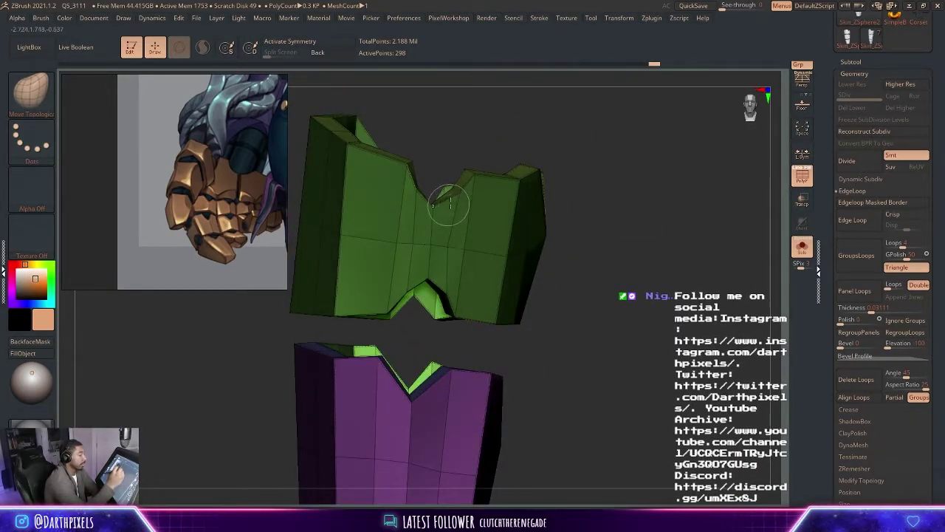
right_click(443, 206)
right_drag(591, 190, 623, 179)
key(d)
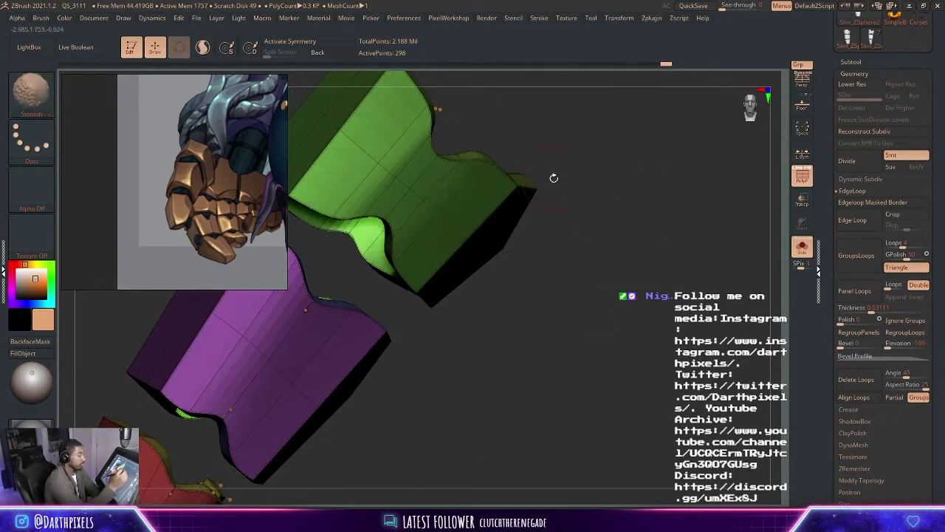
key(shift+d)
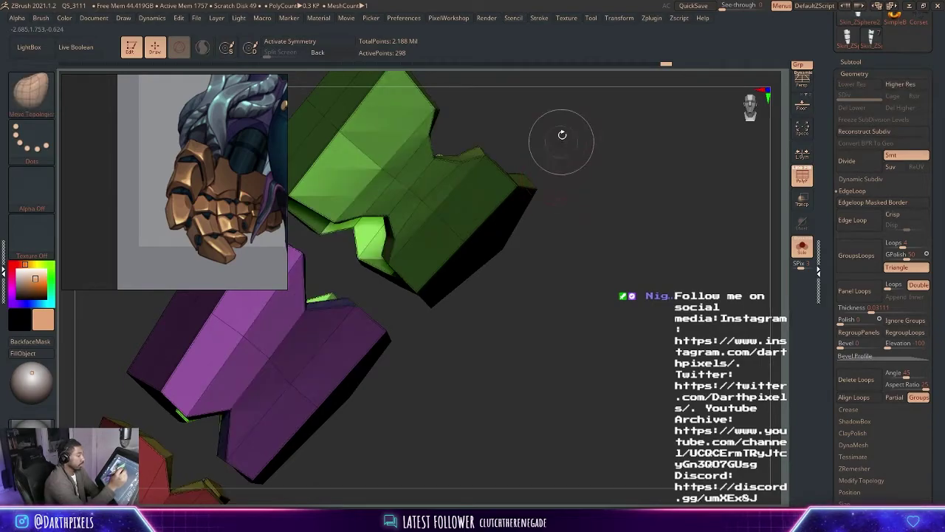